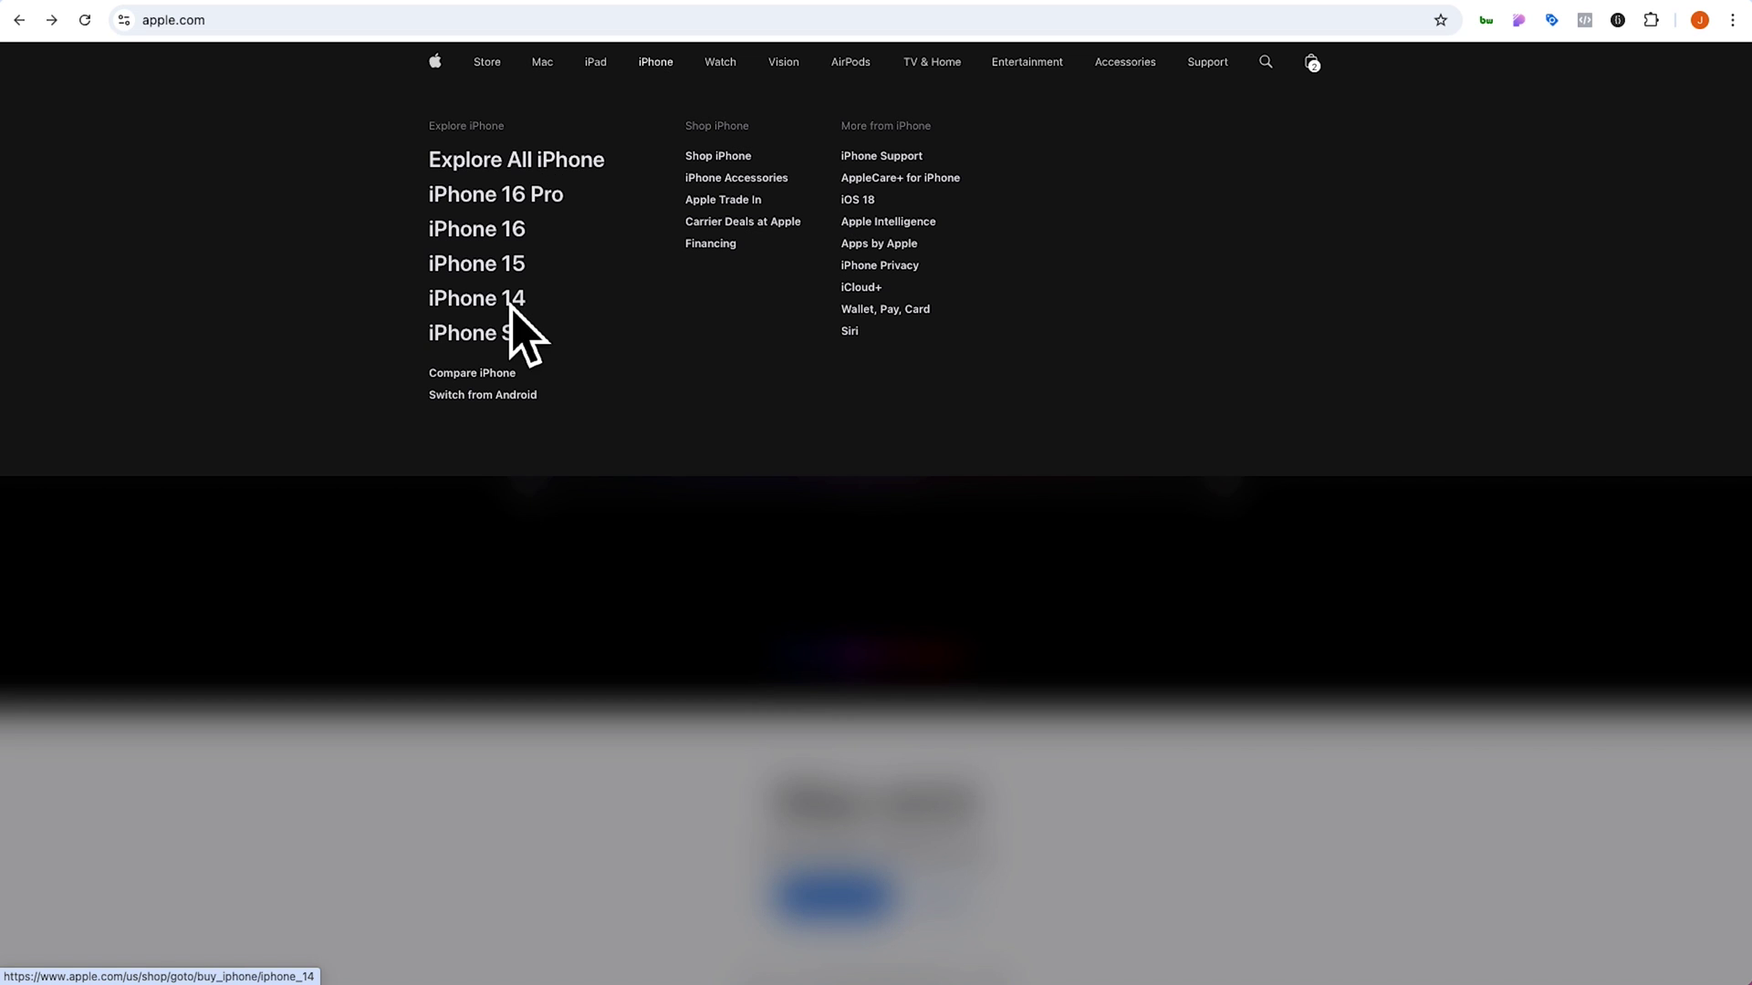
mouse_move(597, 66)
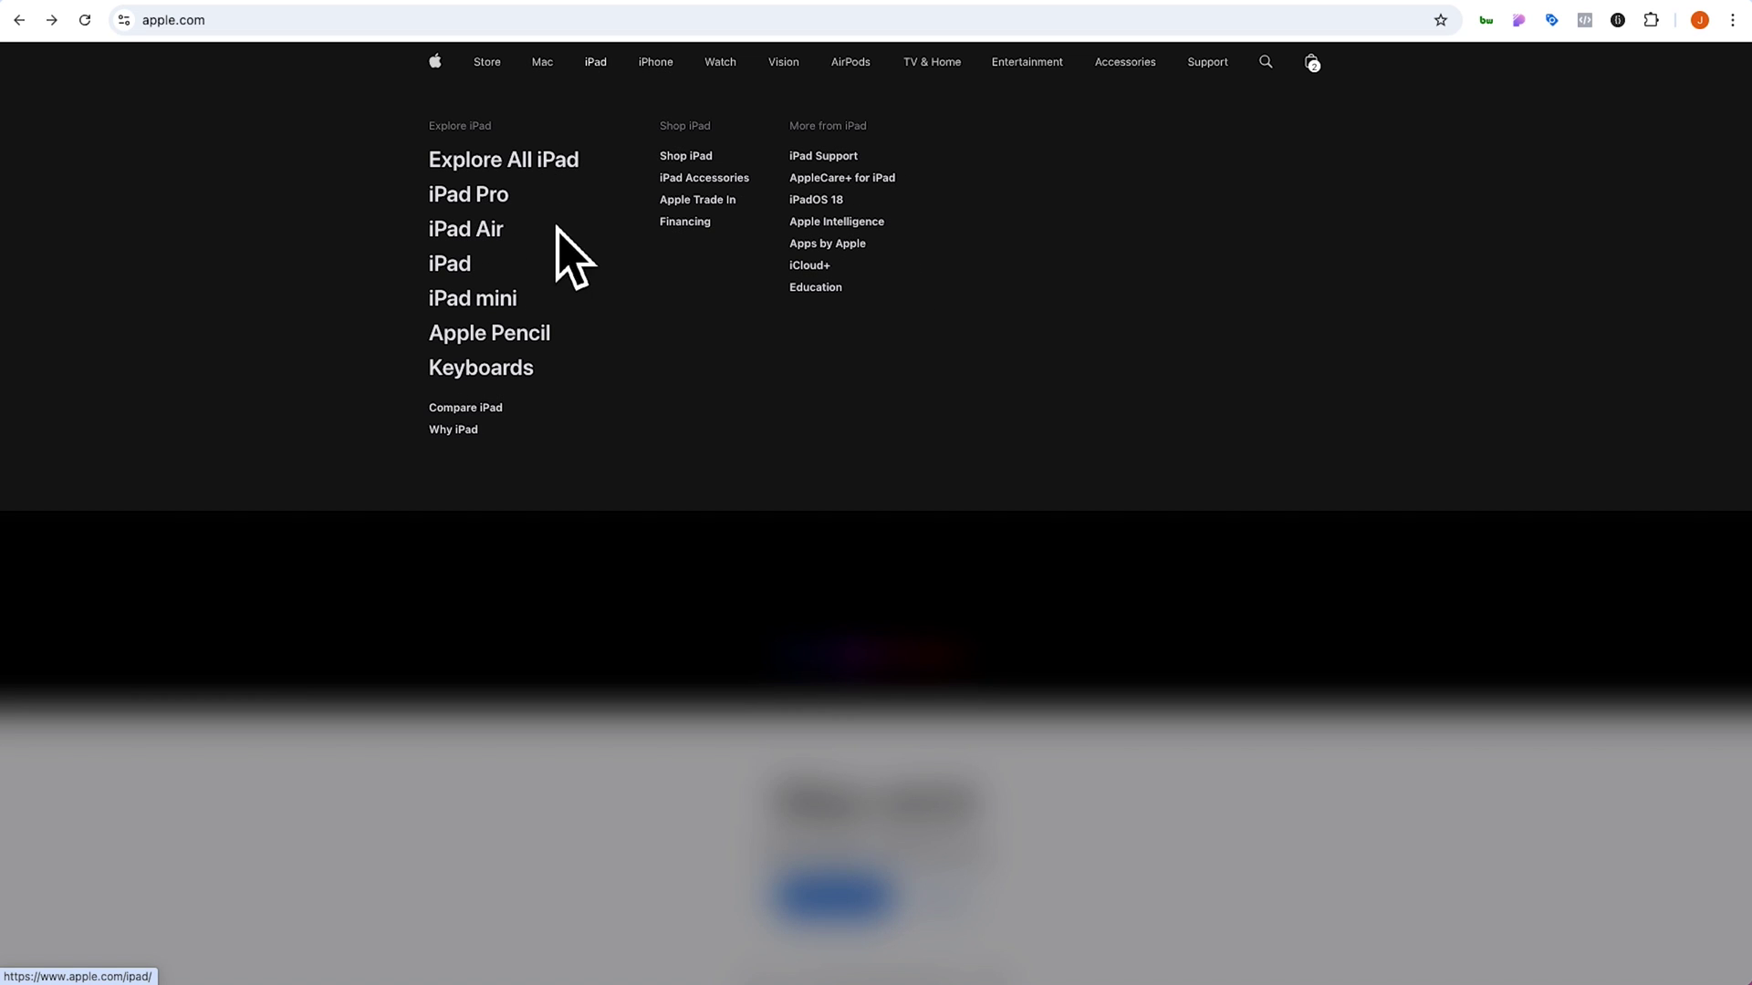
mouse_move(715, 80)
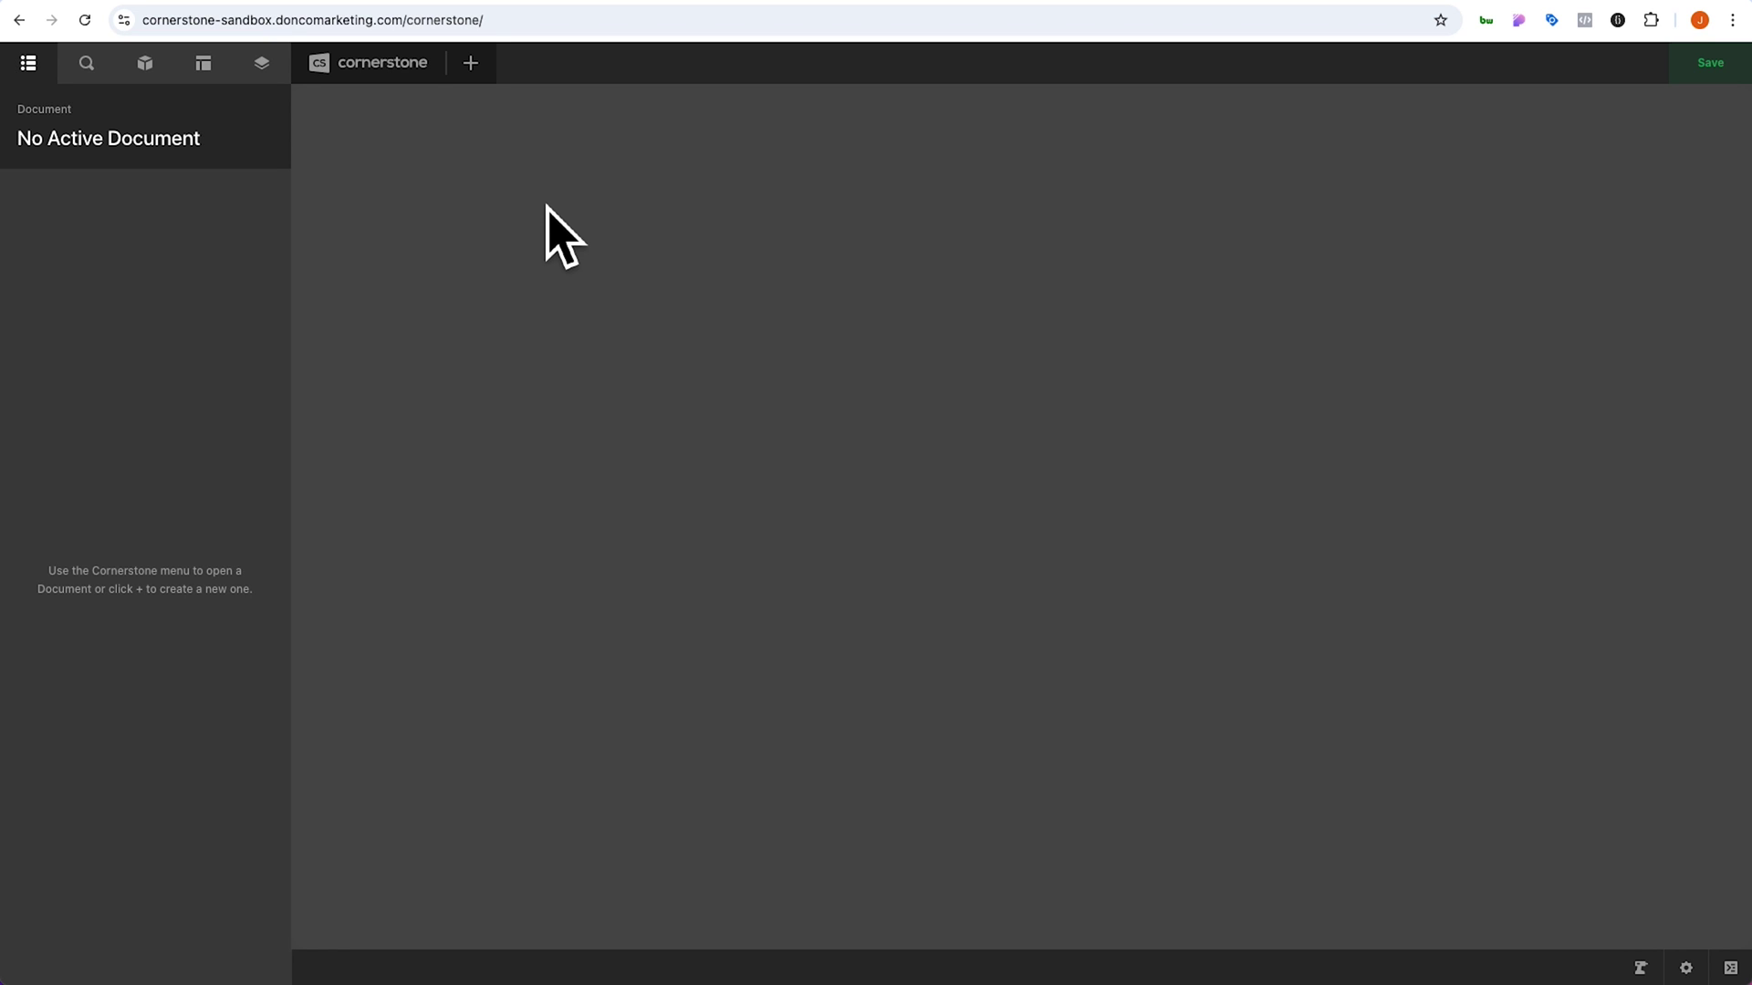
Create a new blank Header document and name it "Global Nav - Mega Menu"
left_click(476, 70)
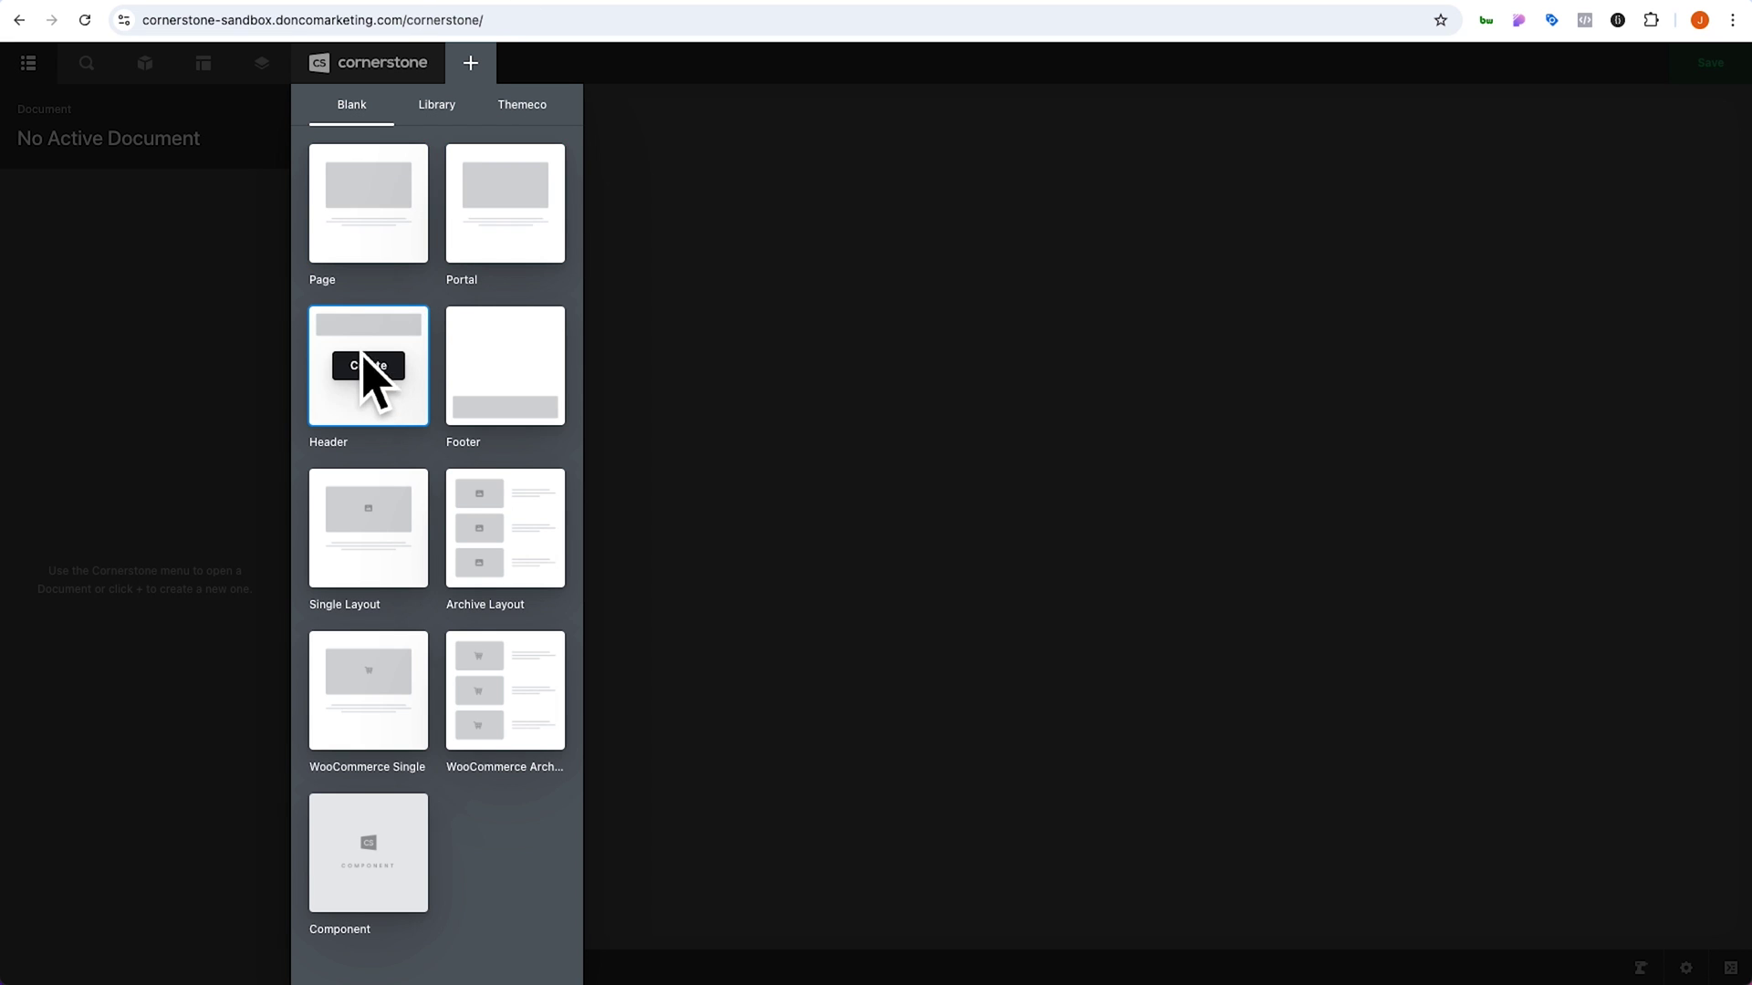
left_click(362, 369)
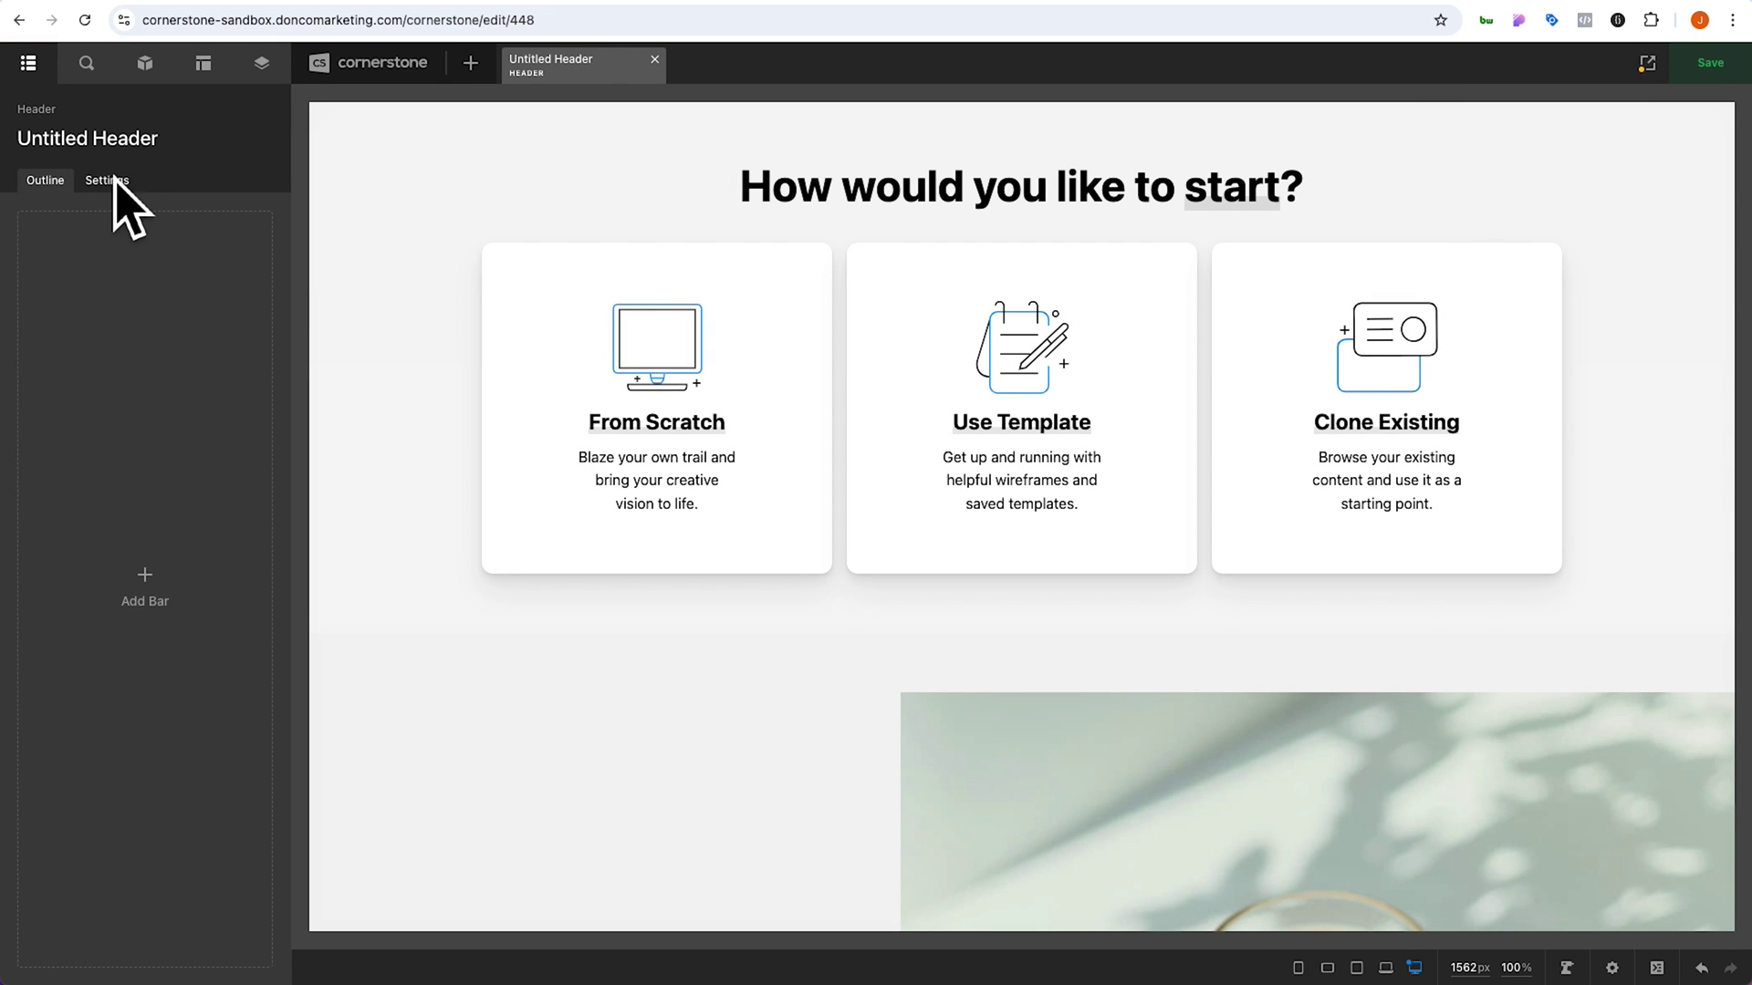
left_click(99, 142)
type("Glo")
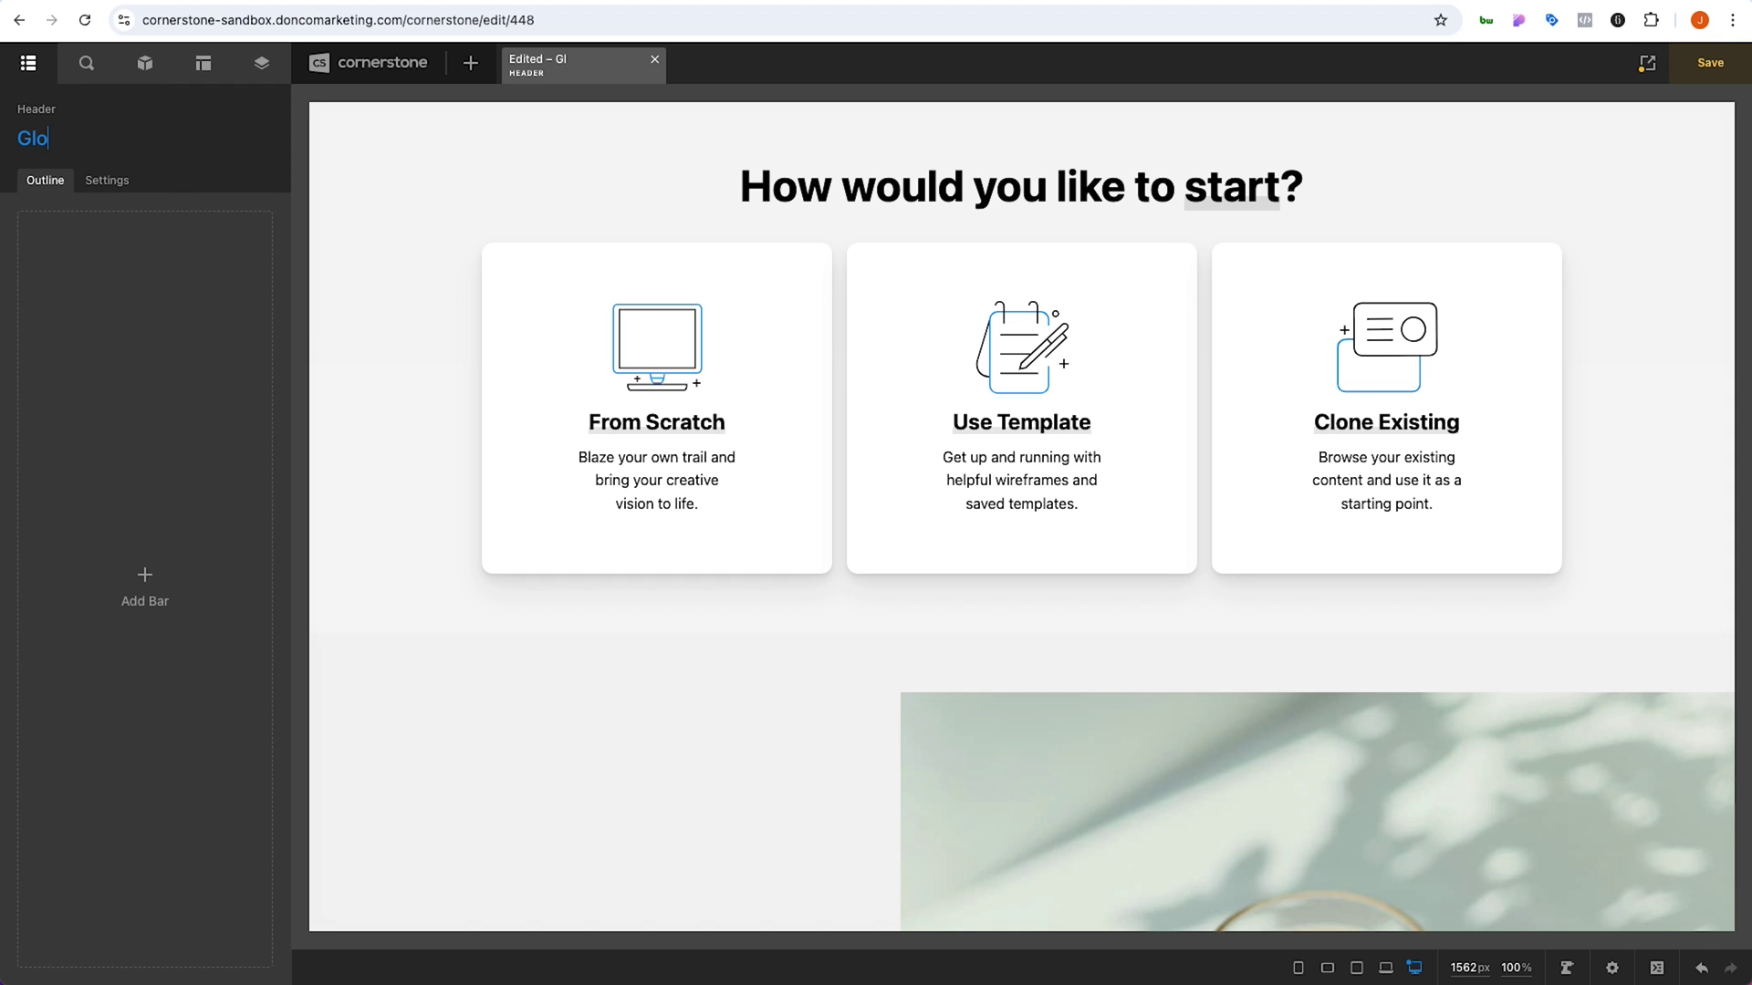
type("bal Nav - Mega Men")
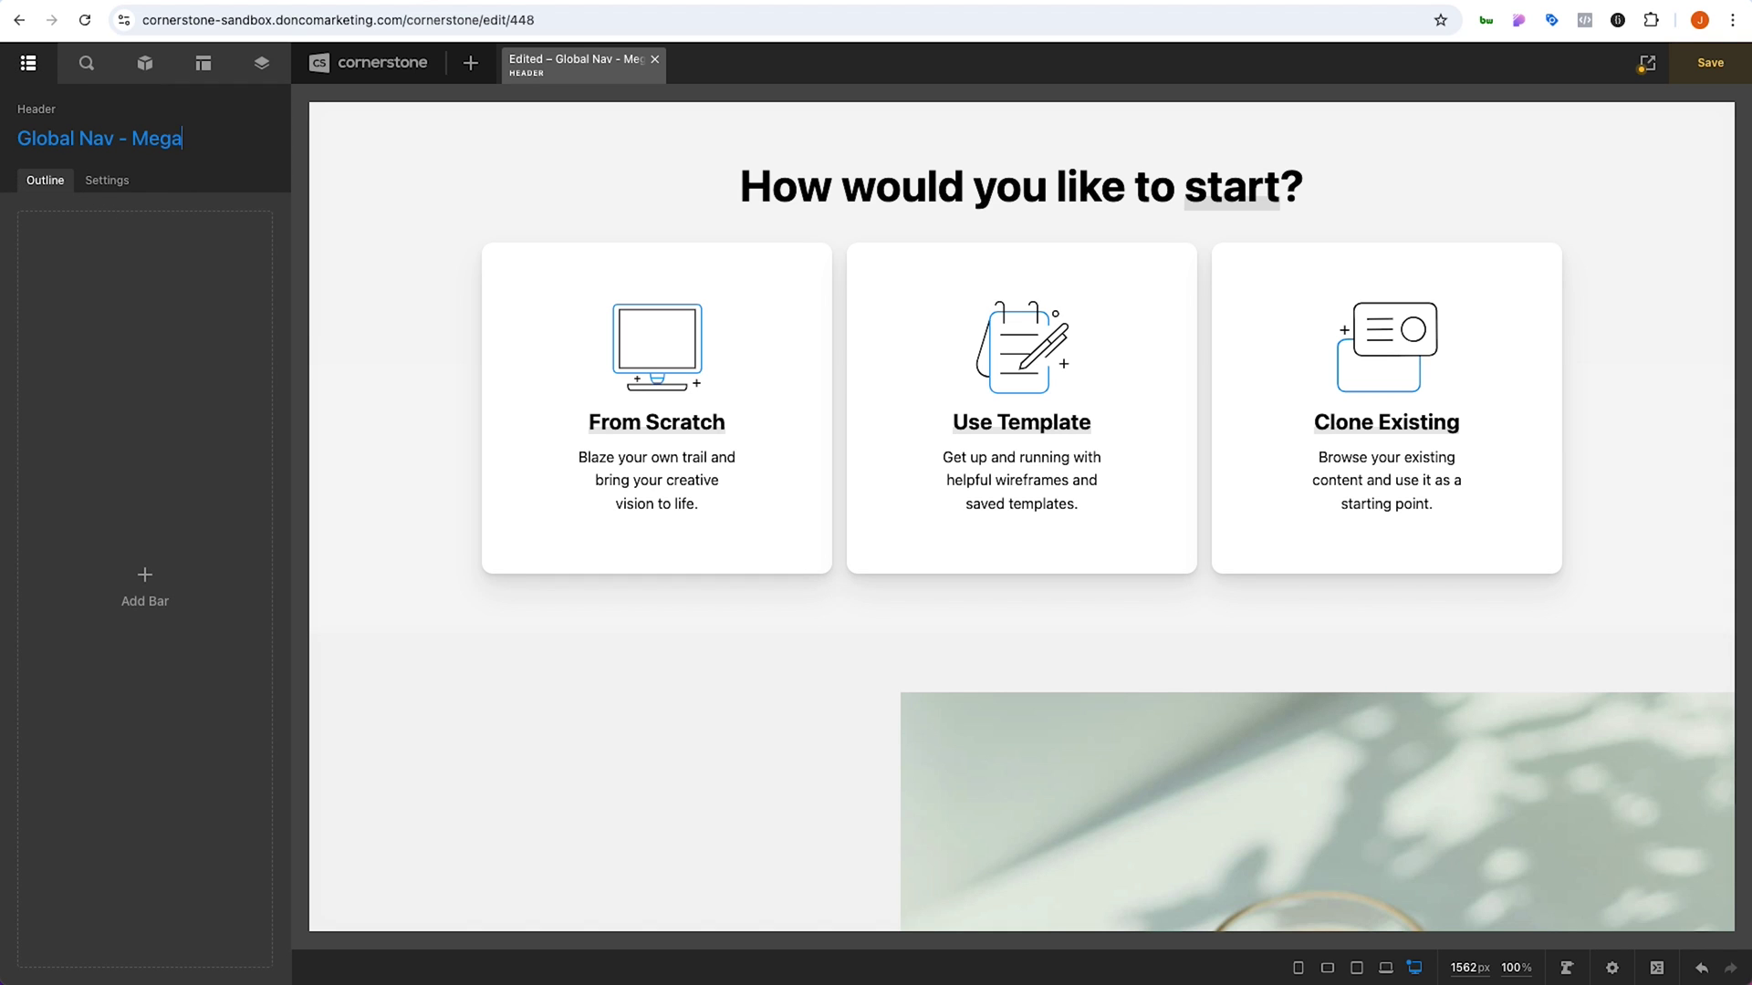
type("u")
key("Return")
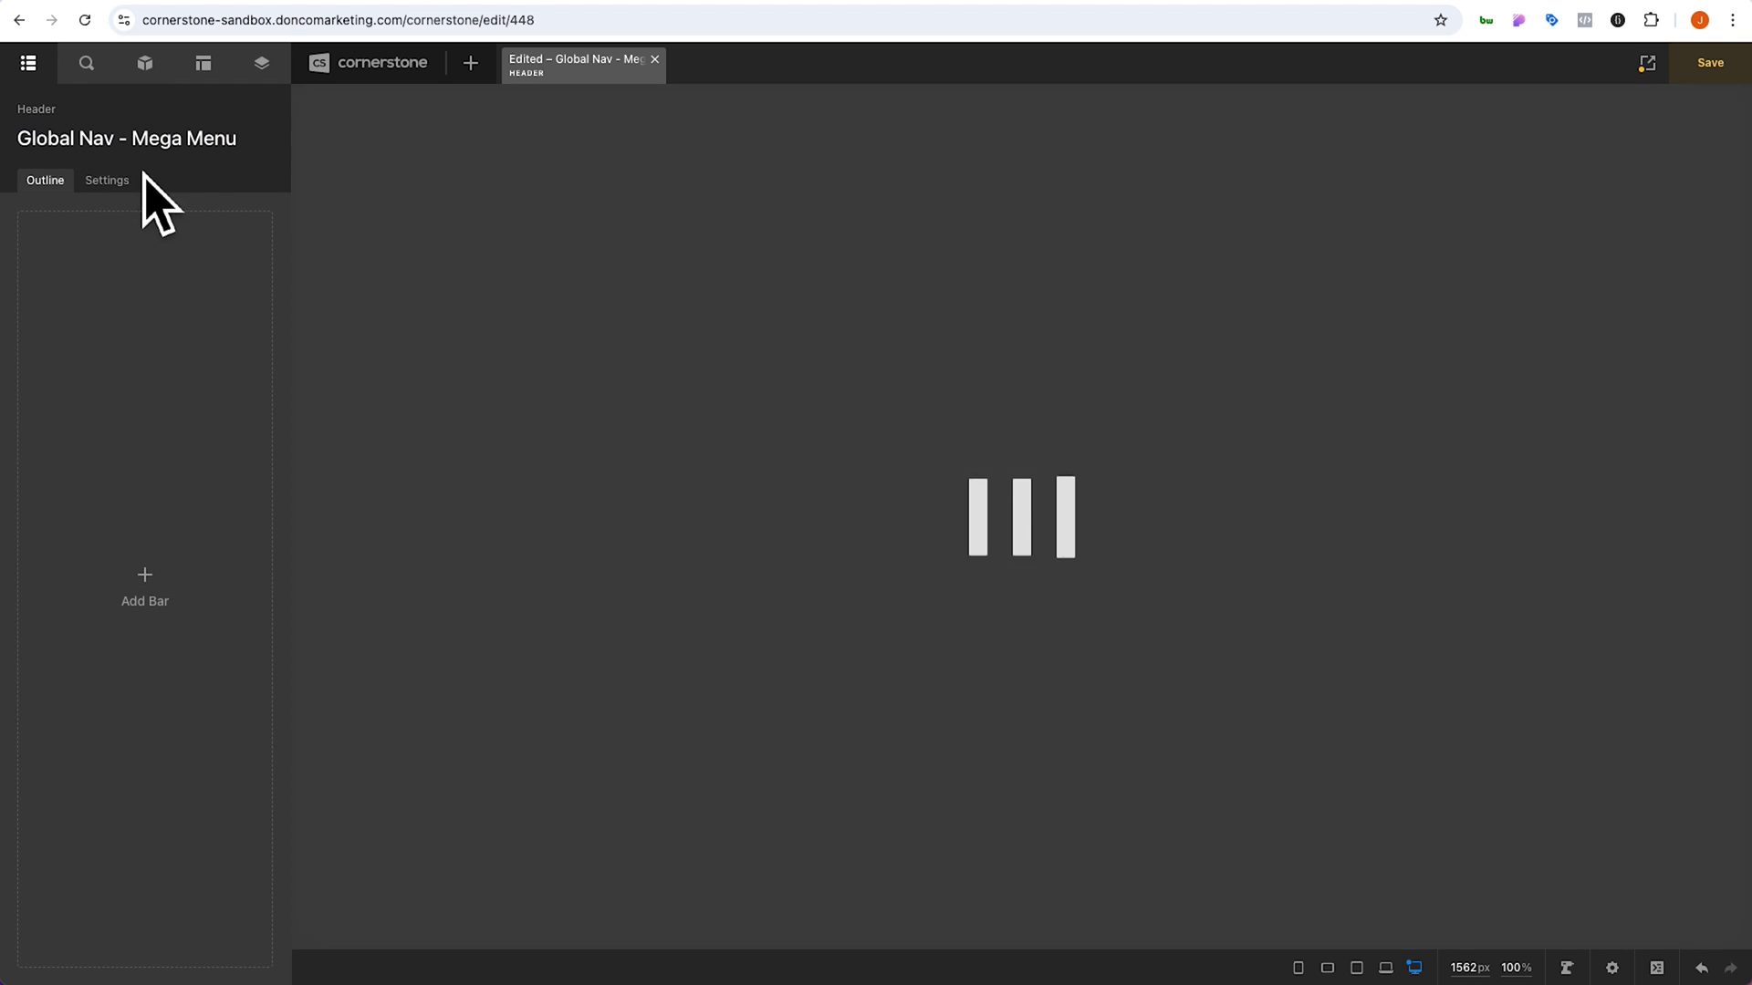
Assign the header to the Entire Site with priority -100 and save it
left_click(110, 180)
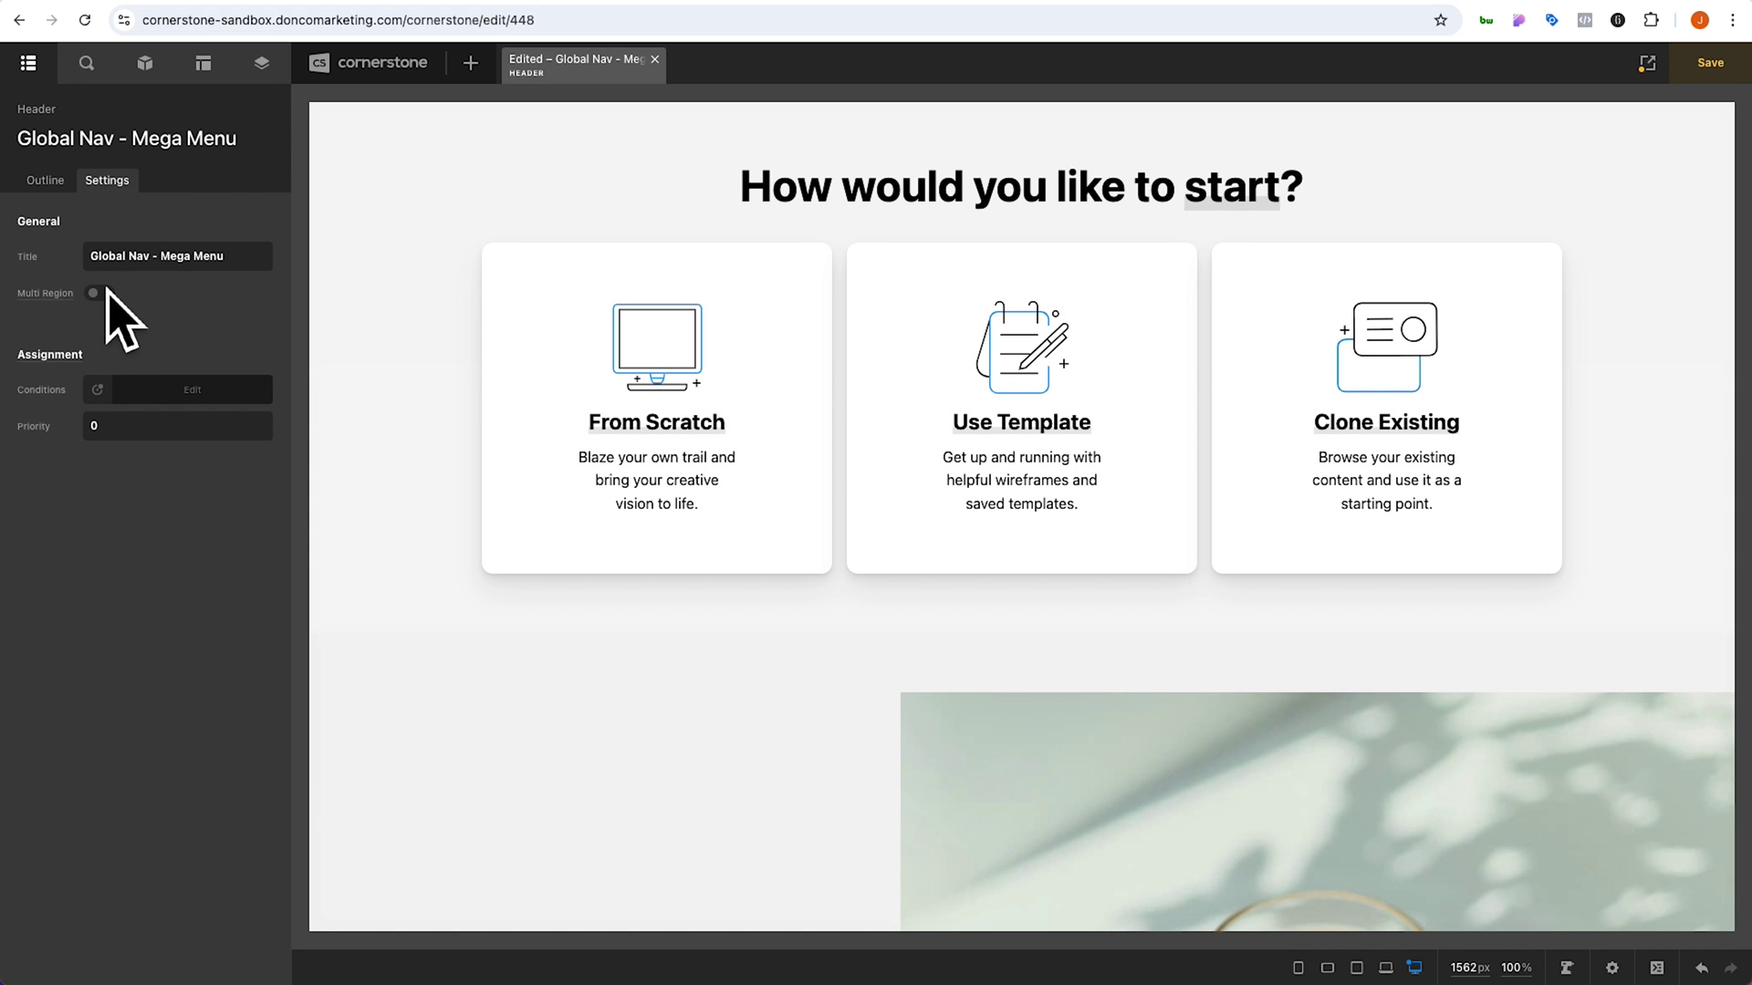
left_click(152, 392)
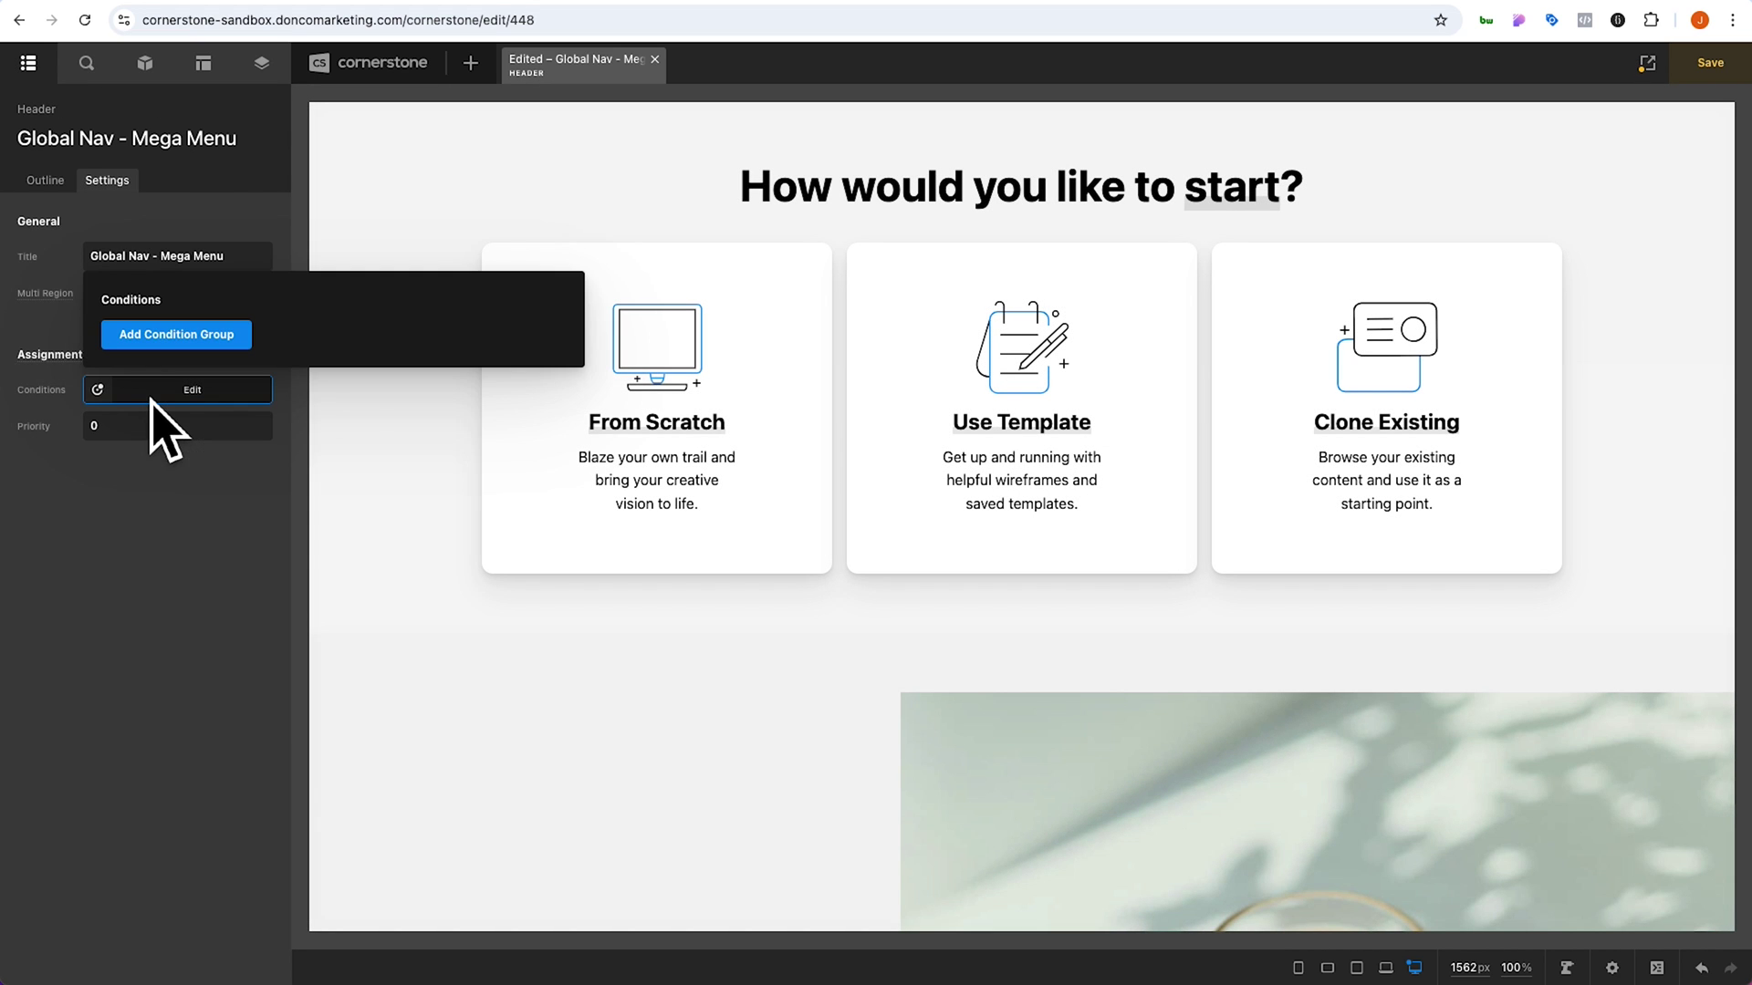
left_click(123, 335)
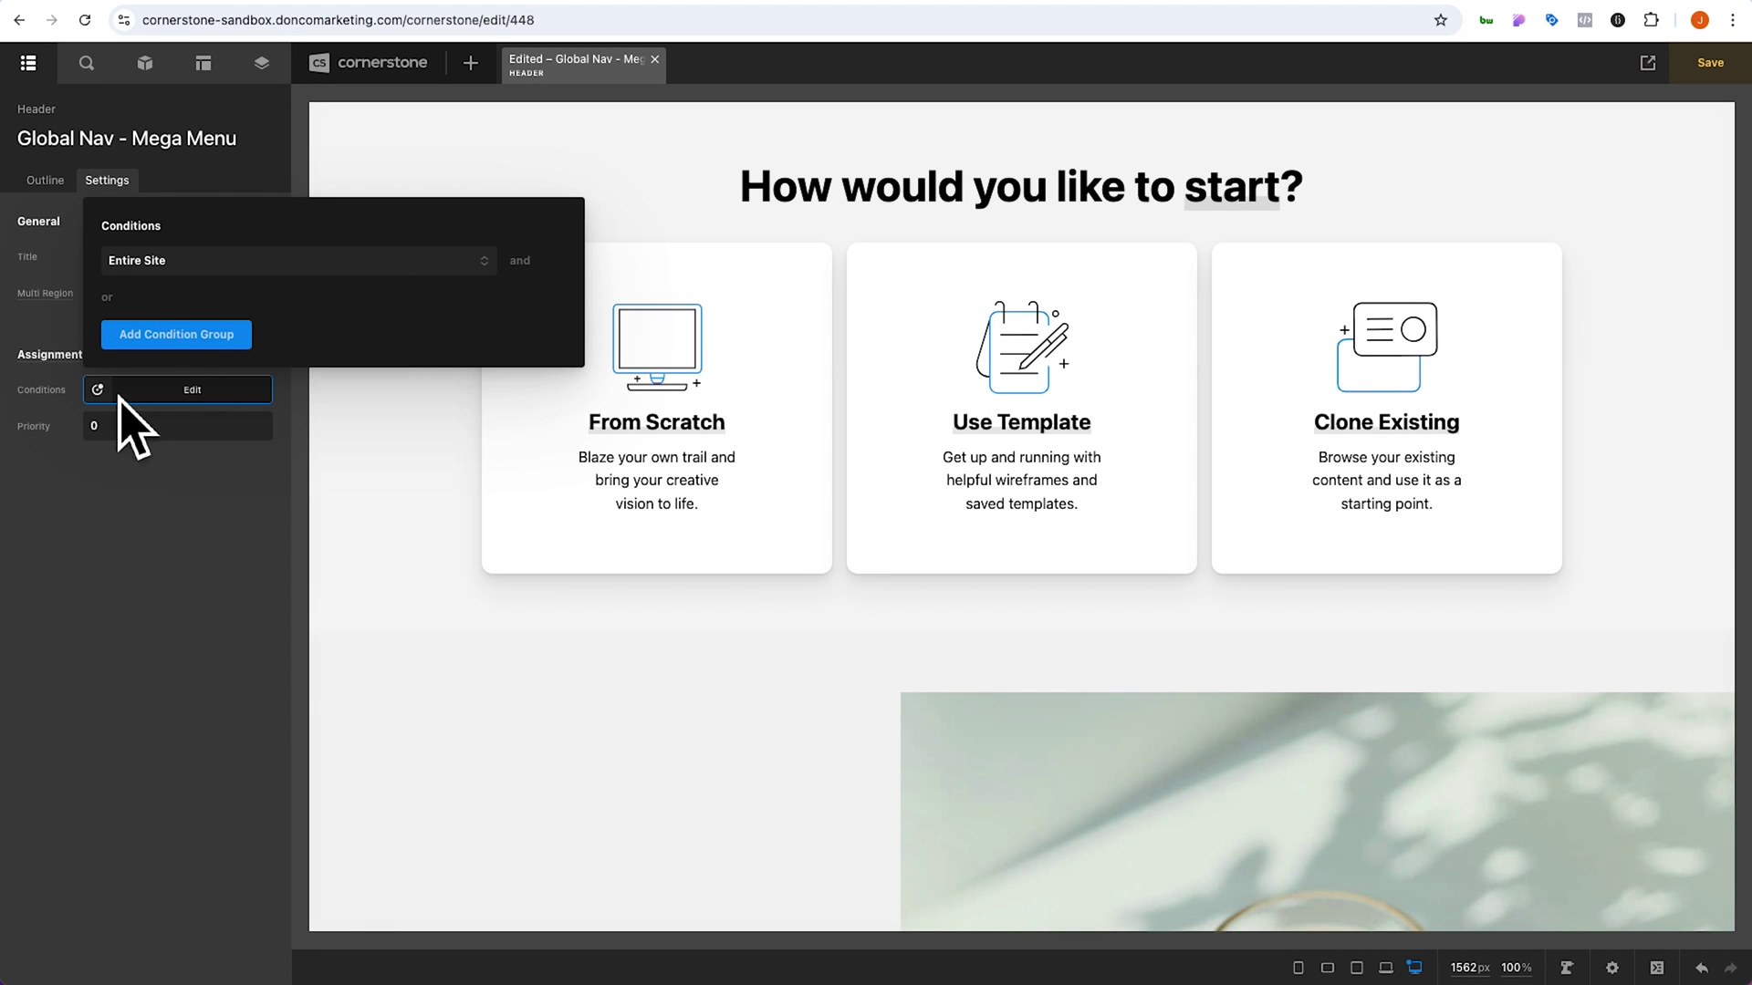
left_click(114, 429)
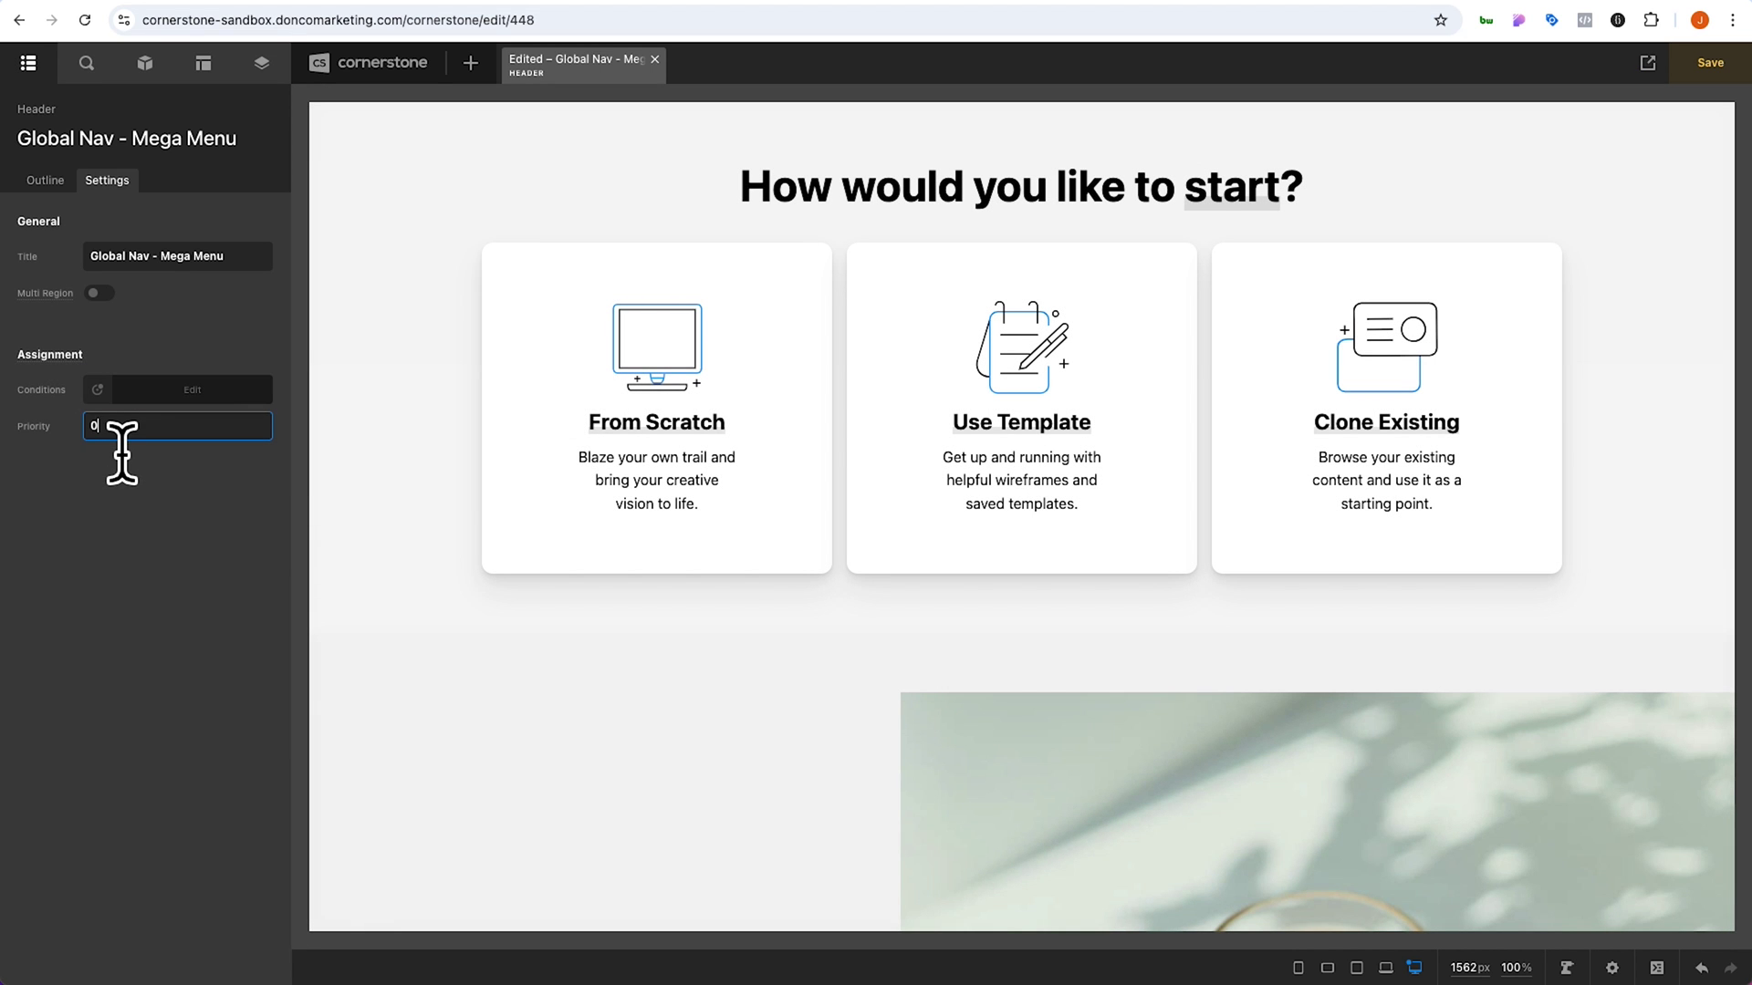
key("BackSpace")
type("-100")
key("super+s")
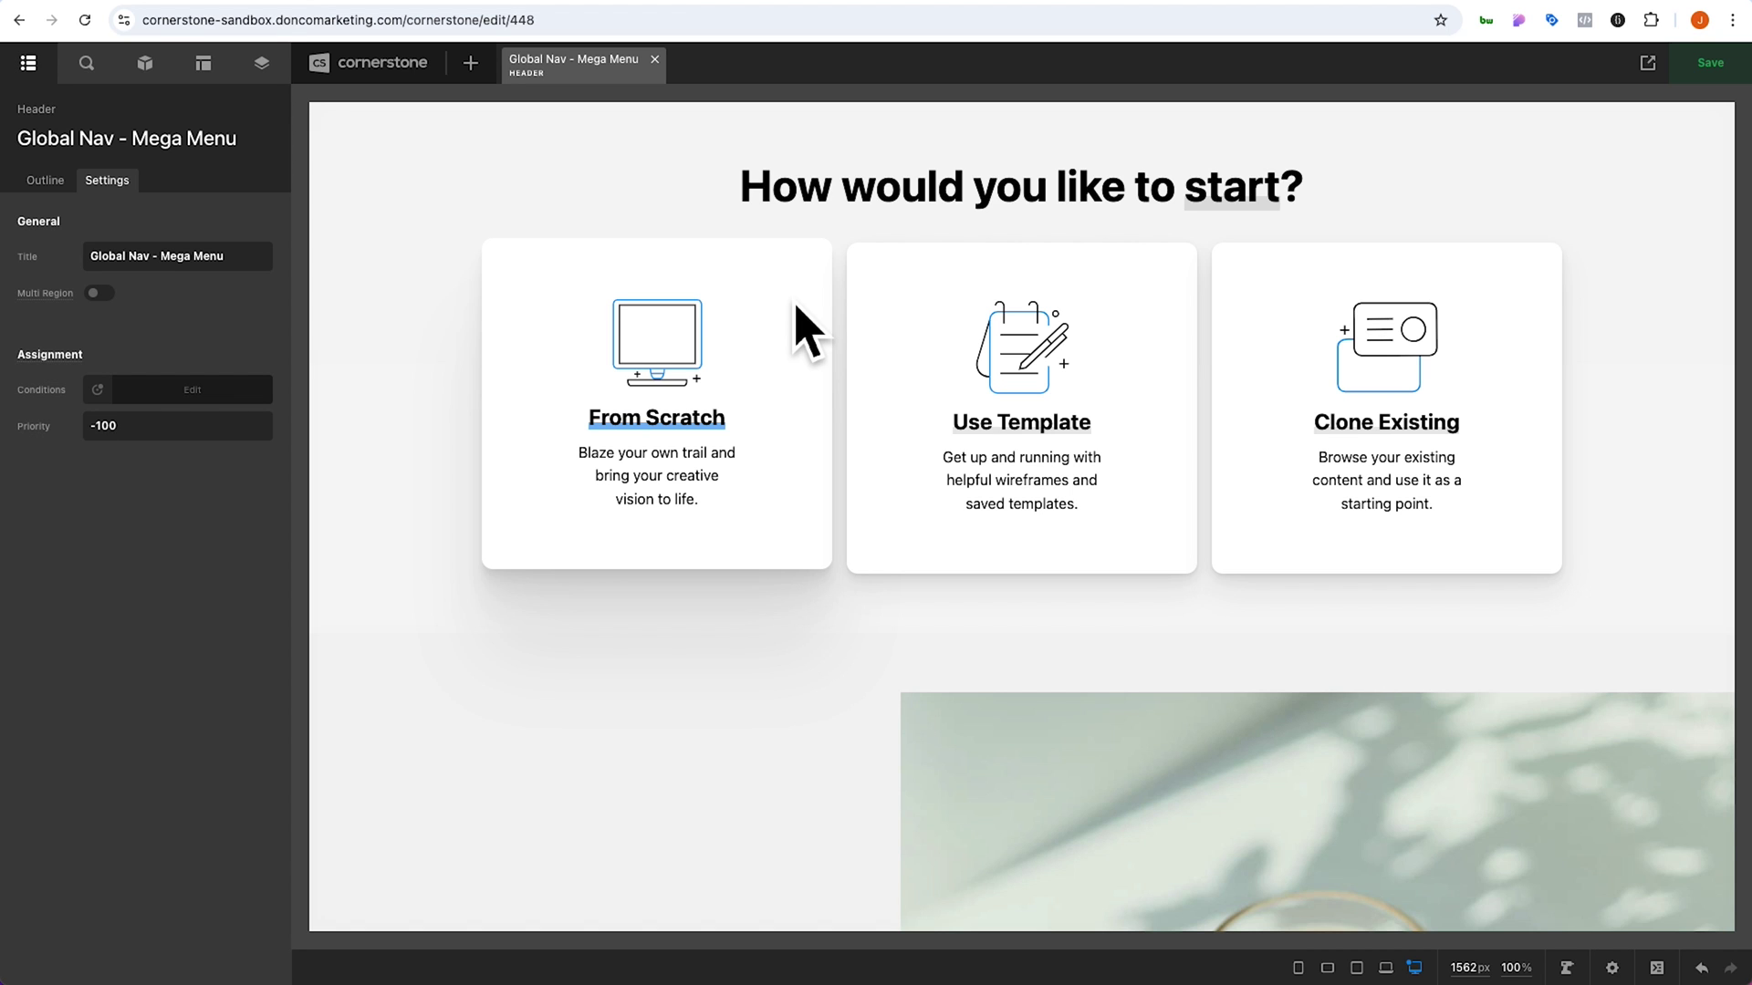
Start the header from scratch and delete the default container in its bar
left_click(708, 364)
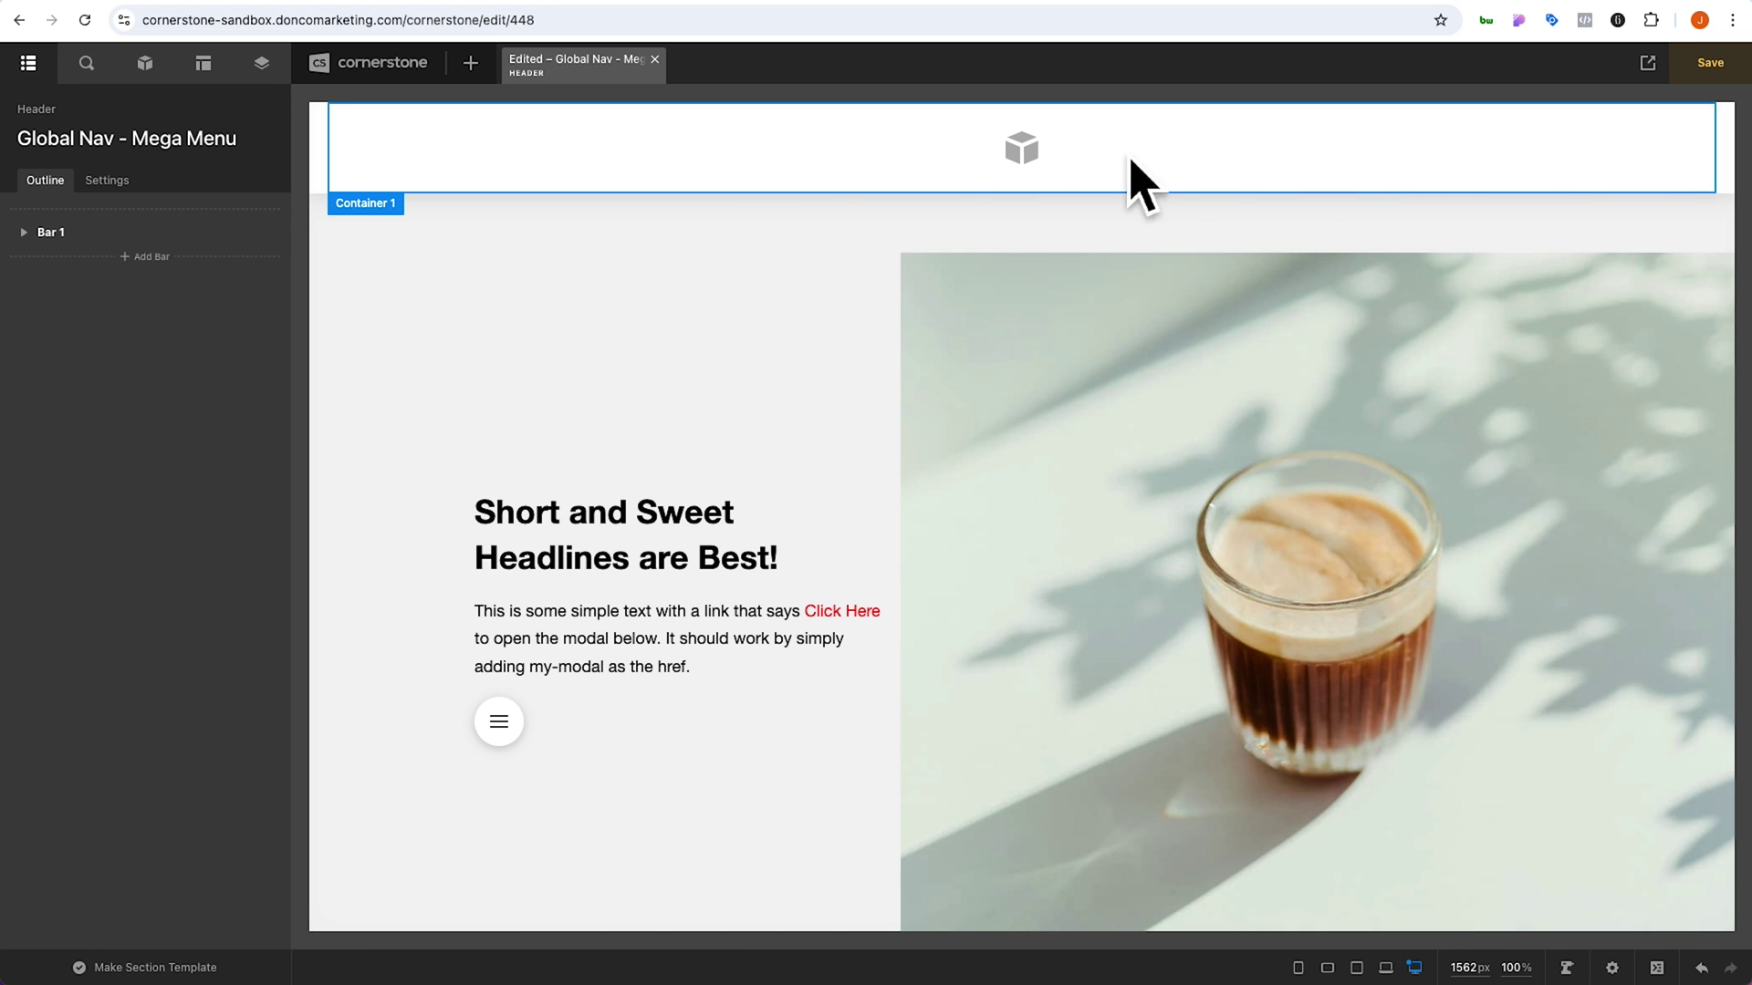
left_click(736, 164)
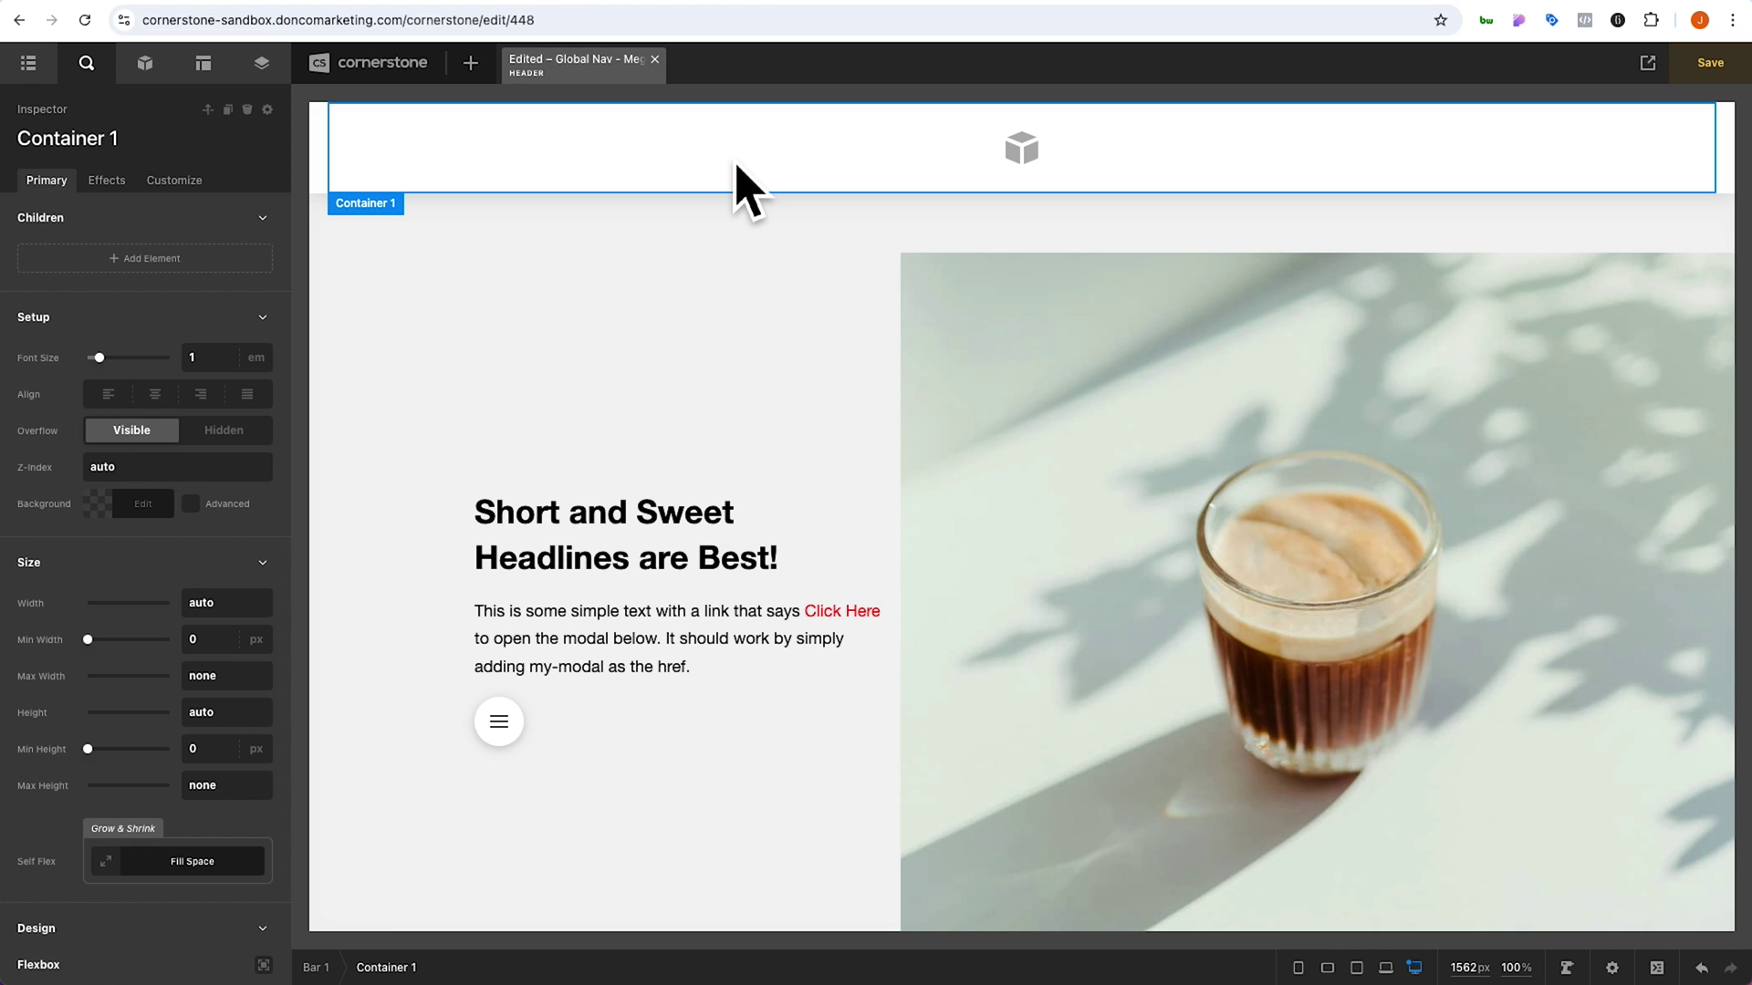
key("Escape")
Add three containers to Bar 1
left_click(384, 137)
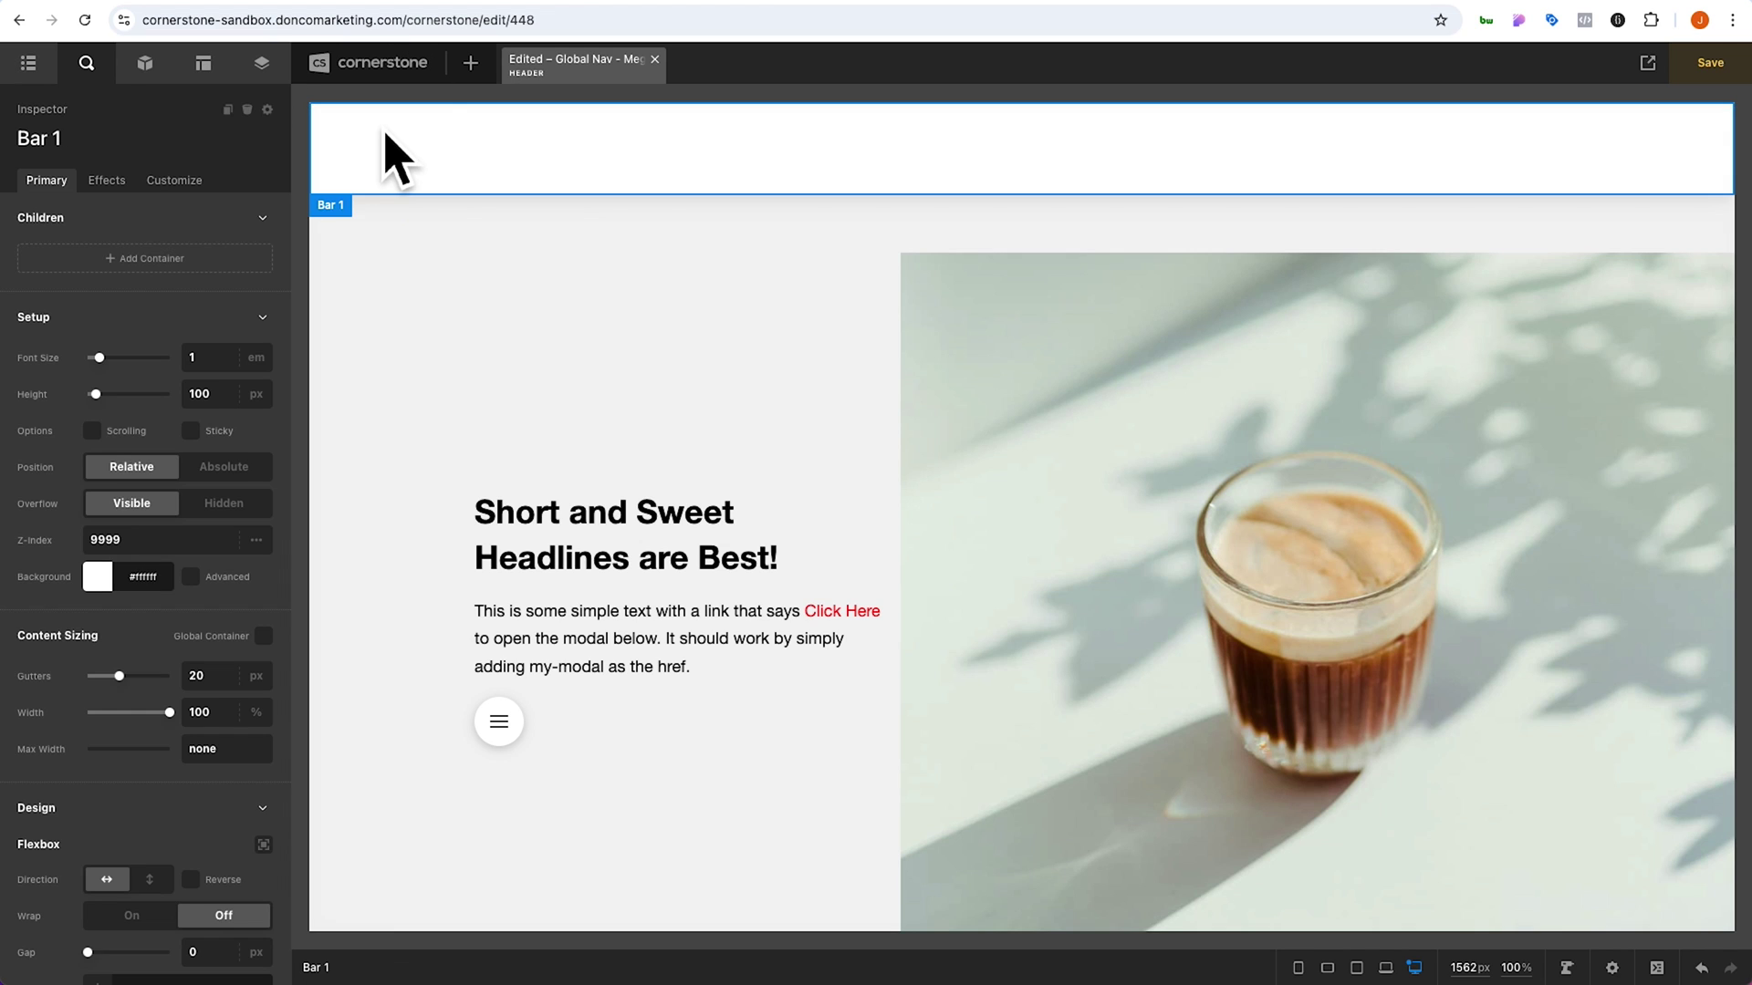
left_click(138, 258)
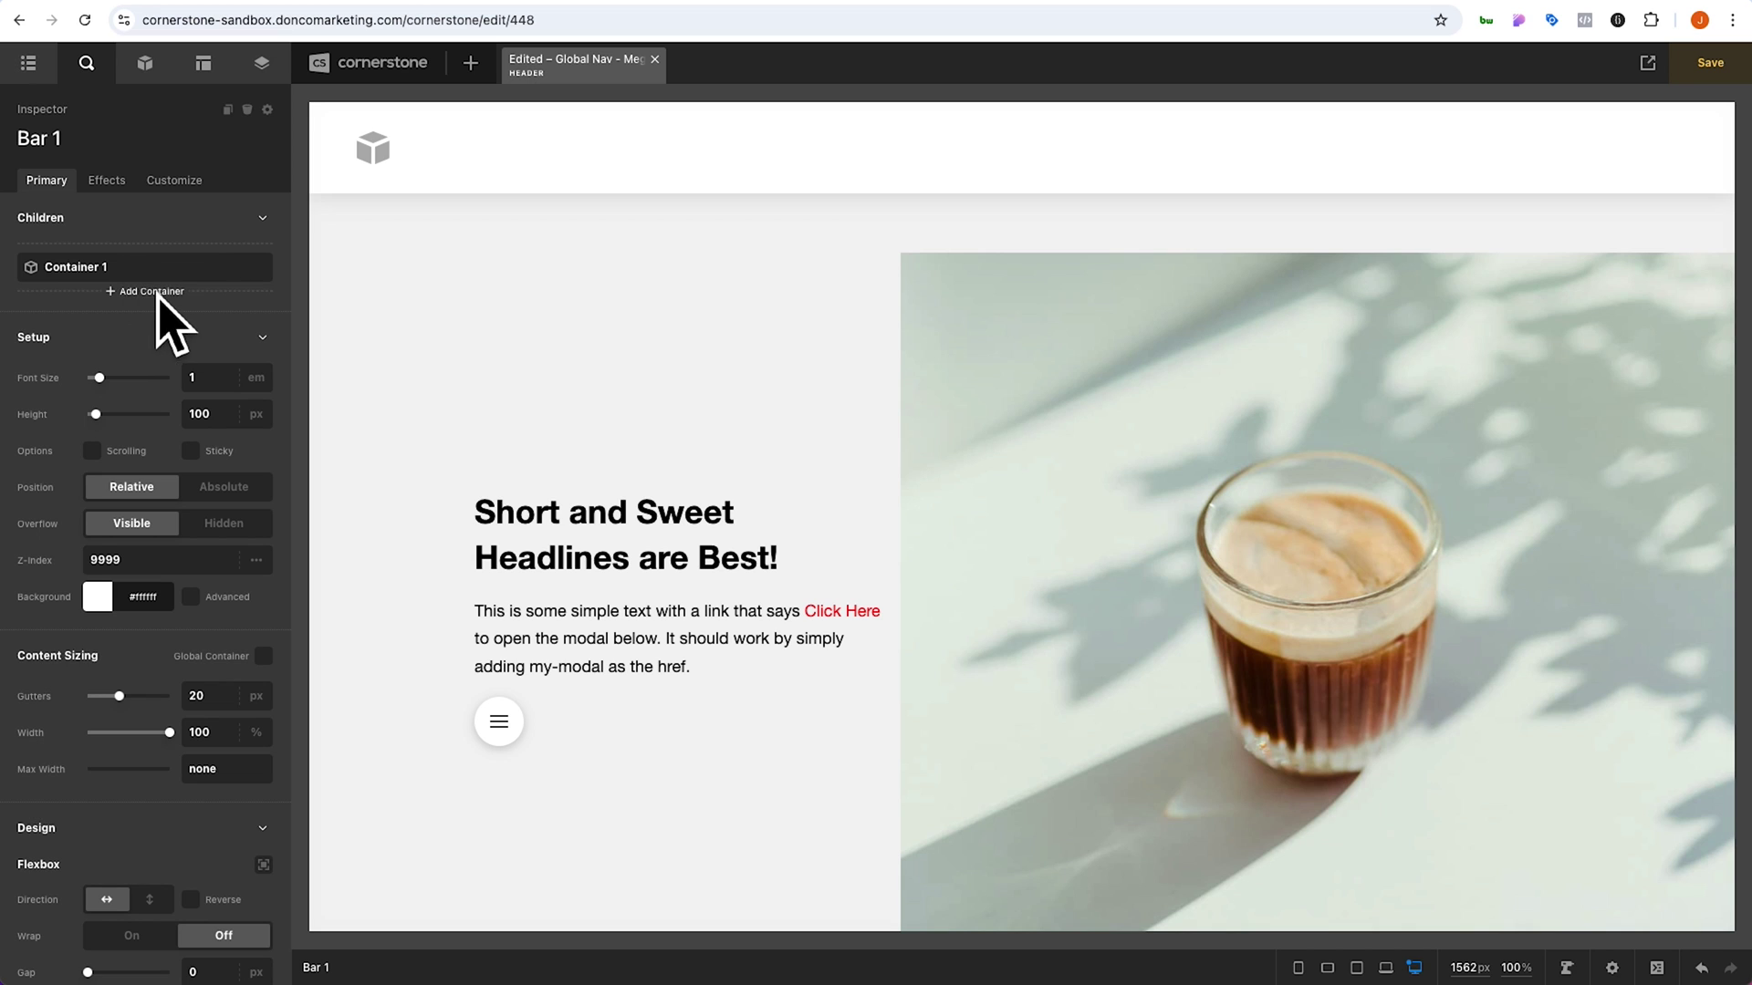
left_click(154, 291)
left_click(160, 339)
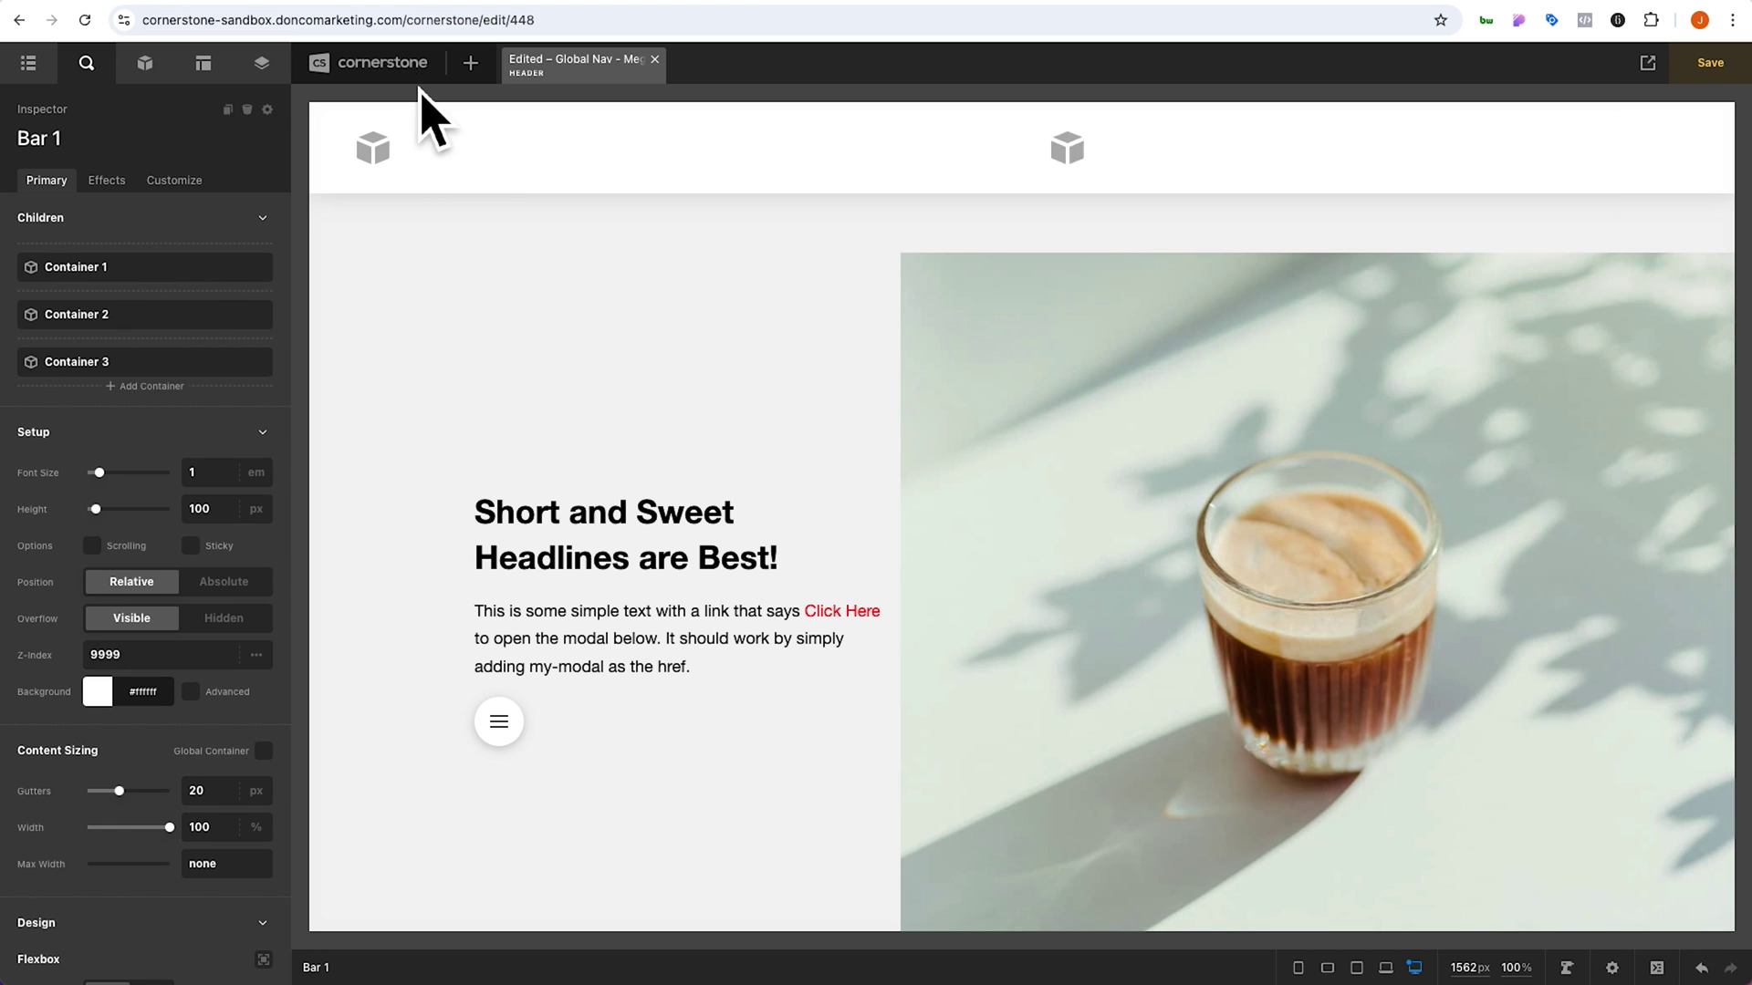
Add an Image element to Container 1 using the placeholder picture from the media library, with a width of 100 px
left_click(358, 176)
left_click(145, 62)
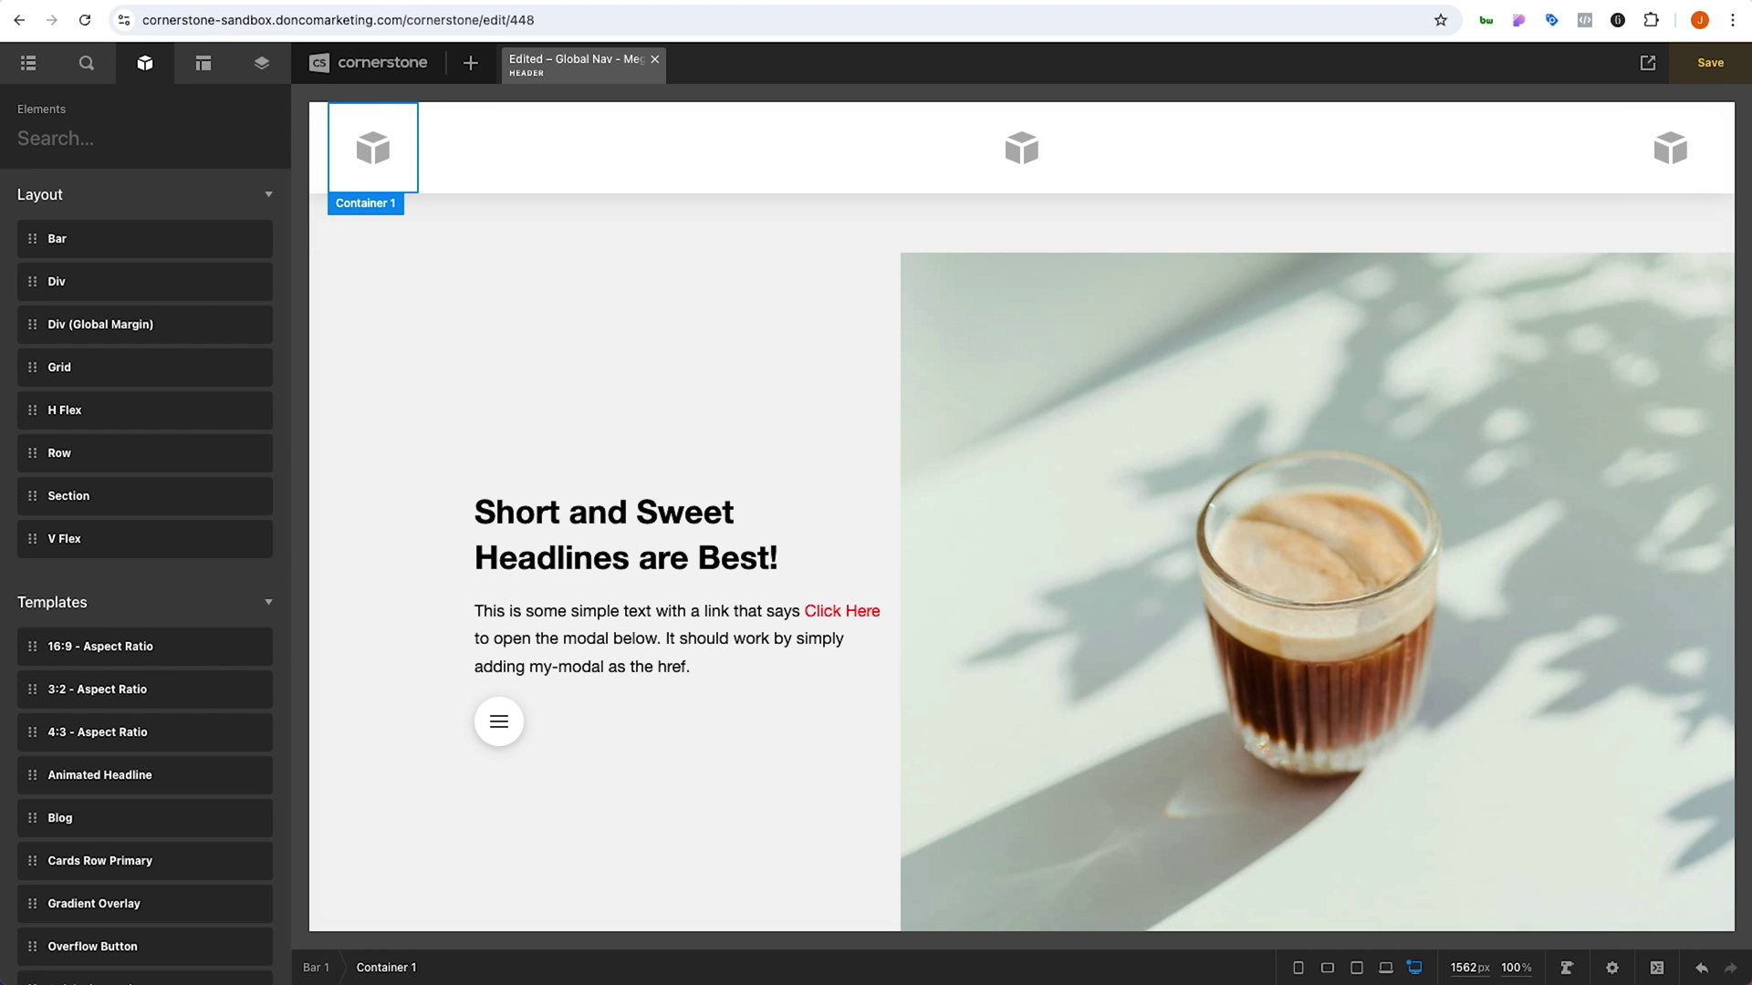
type("ima")
left_click_drag(165, 261, 401, 165)
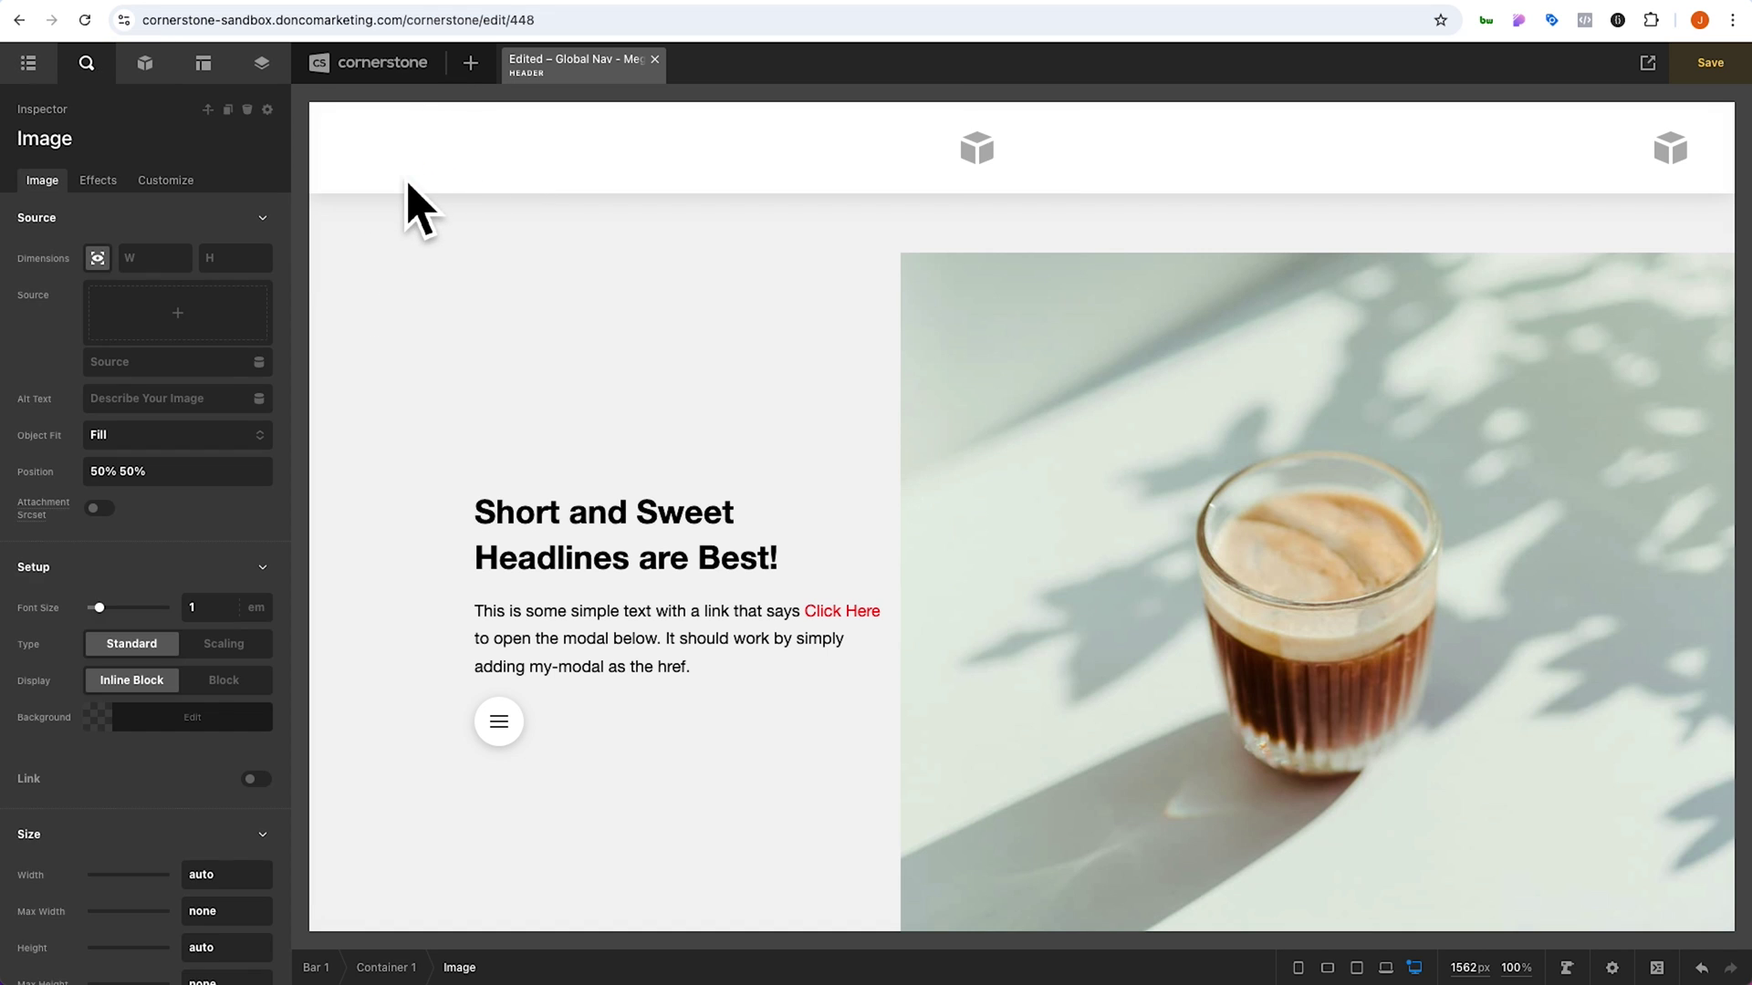
left_click(231, 331)
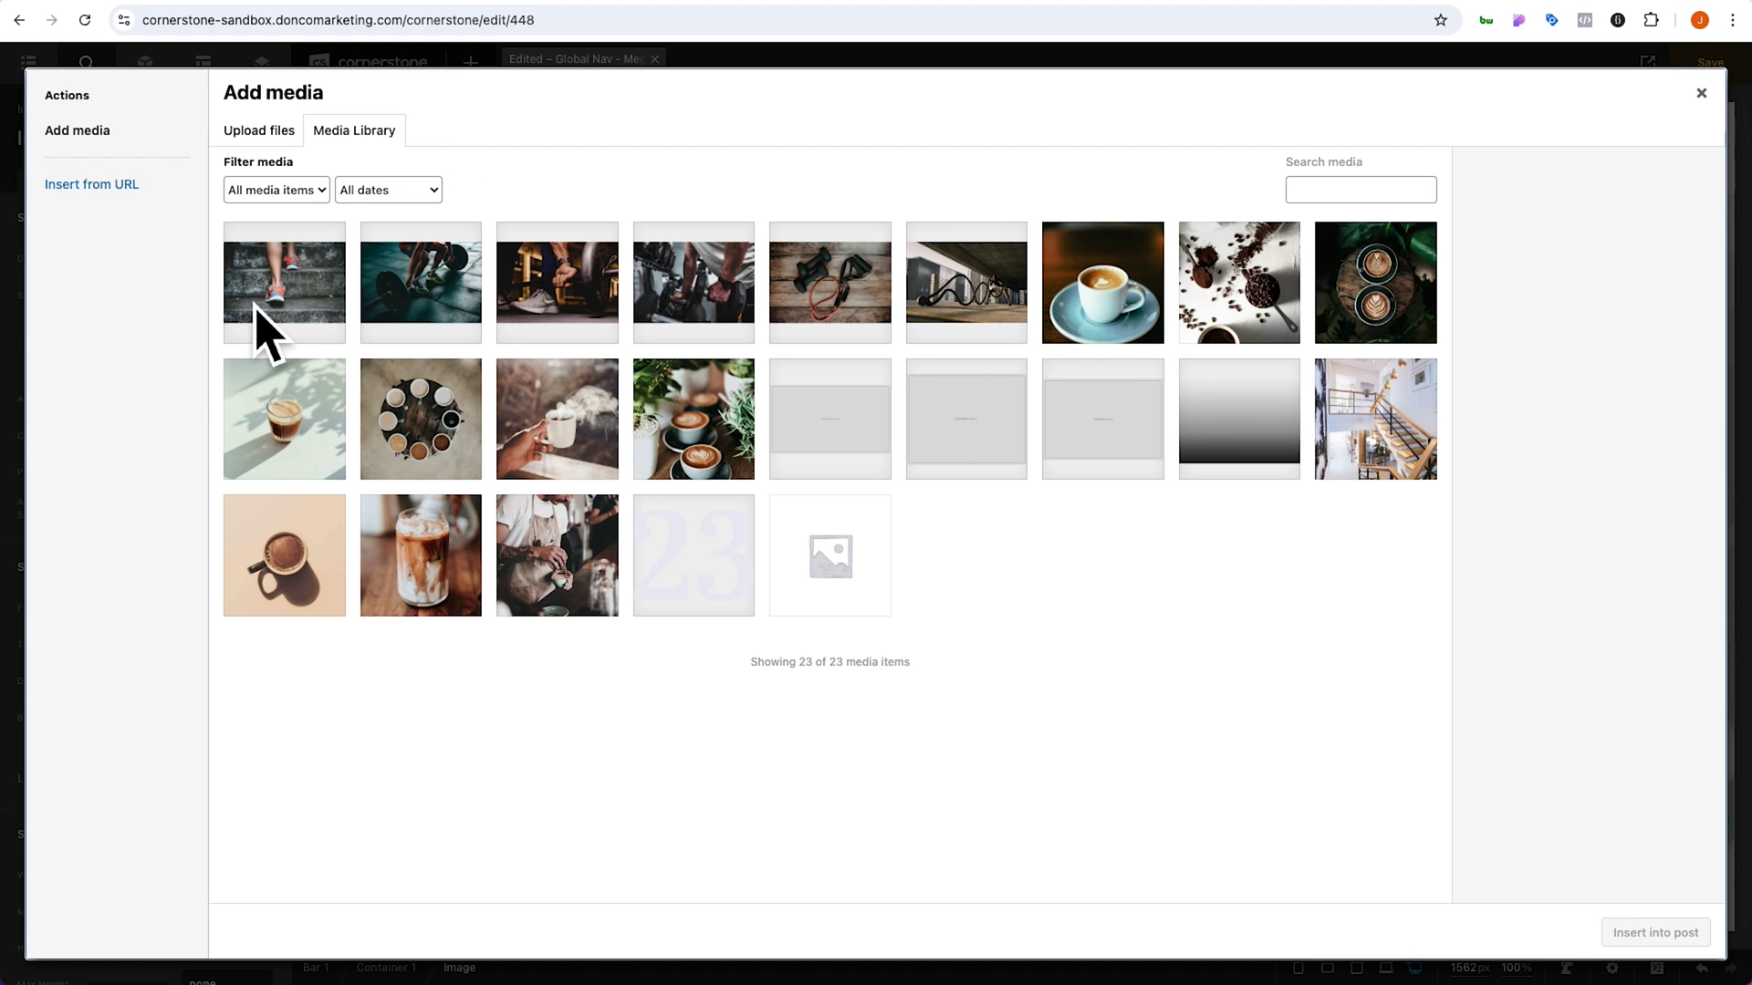
left_click(876, 571)
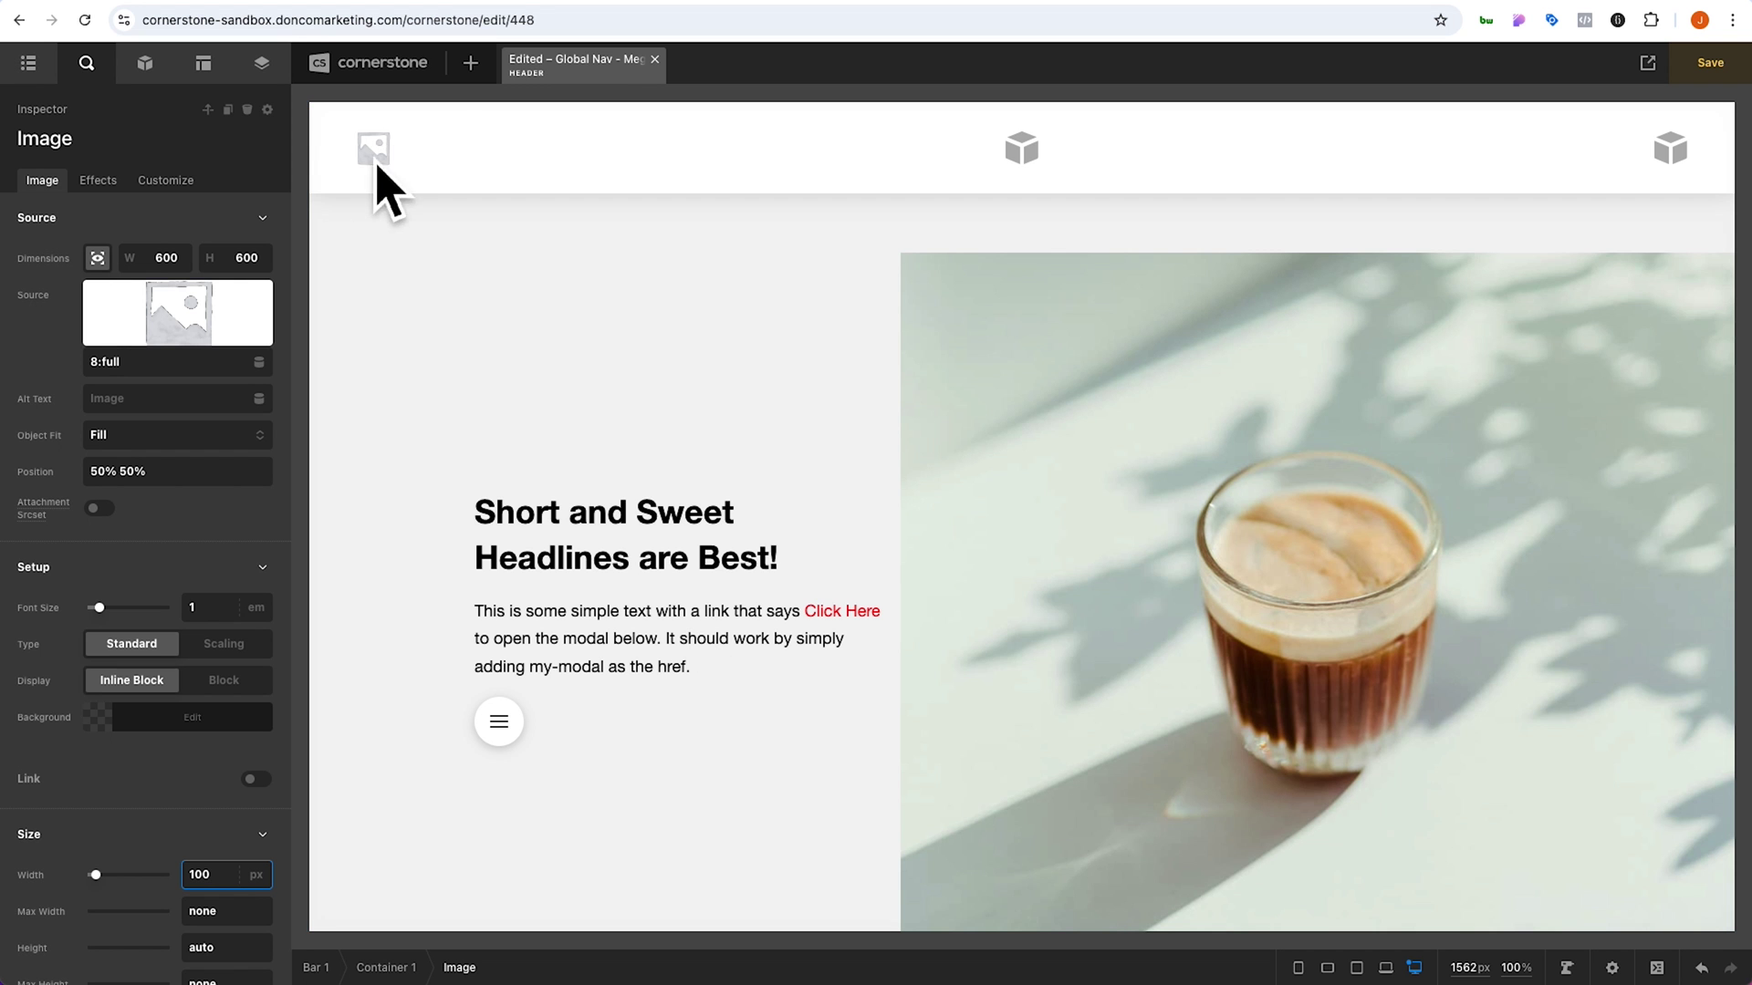
Add a Button element to Container 3 and change its text to "Call To Action"
left_click(145, 63)
type("button")
left_click_drag(128, 236, 1679, 173)
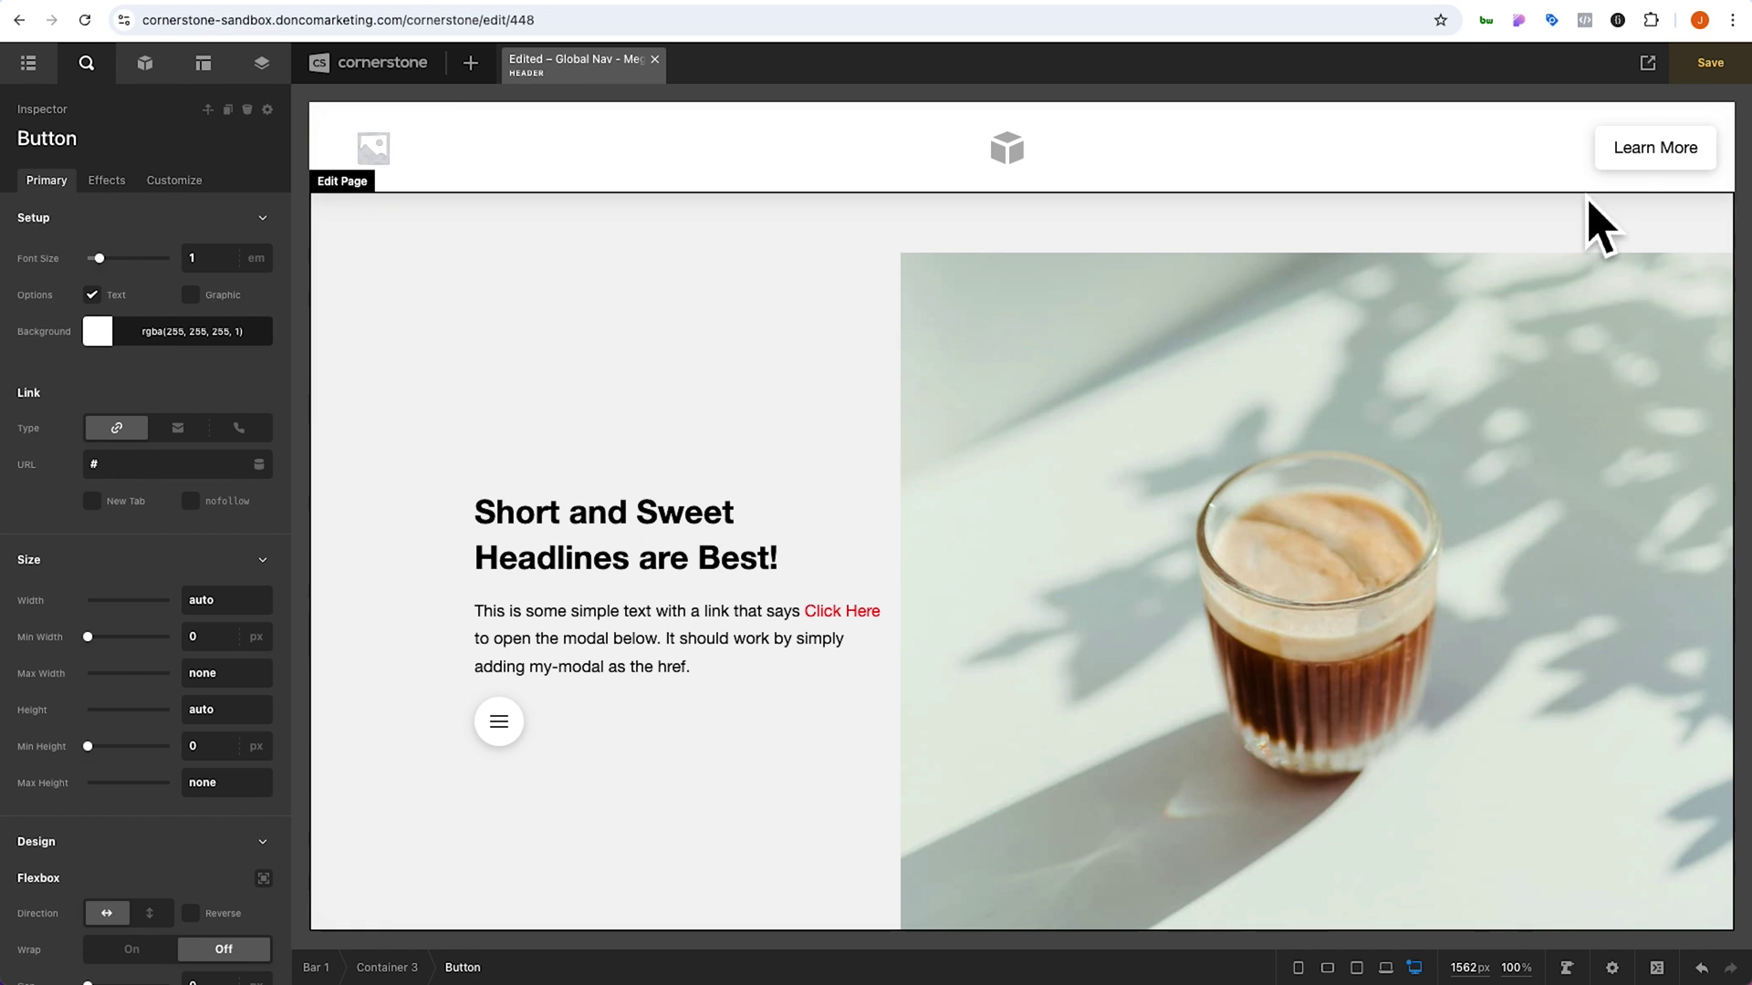
double_click(1653, 148)
type("Call To Action")
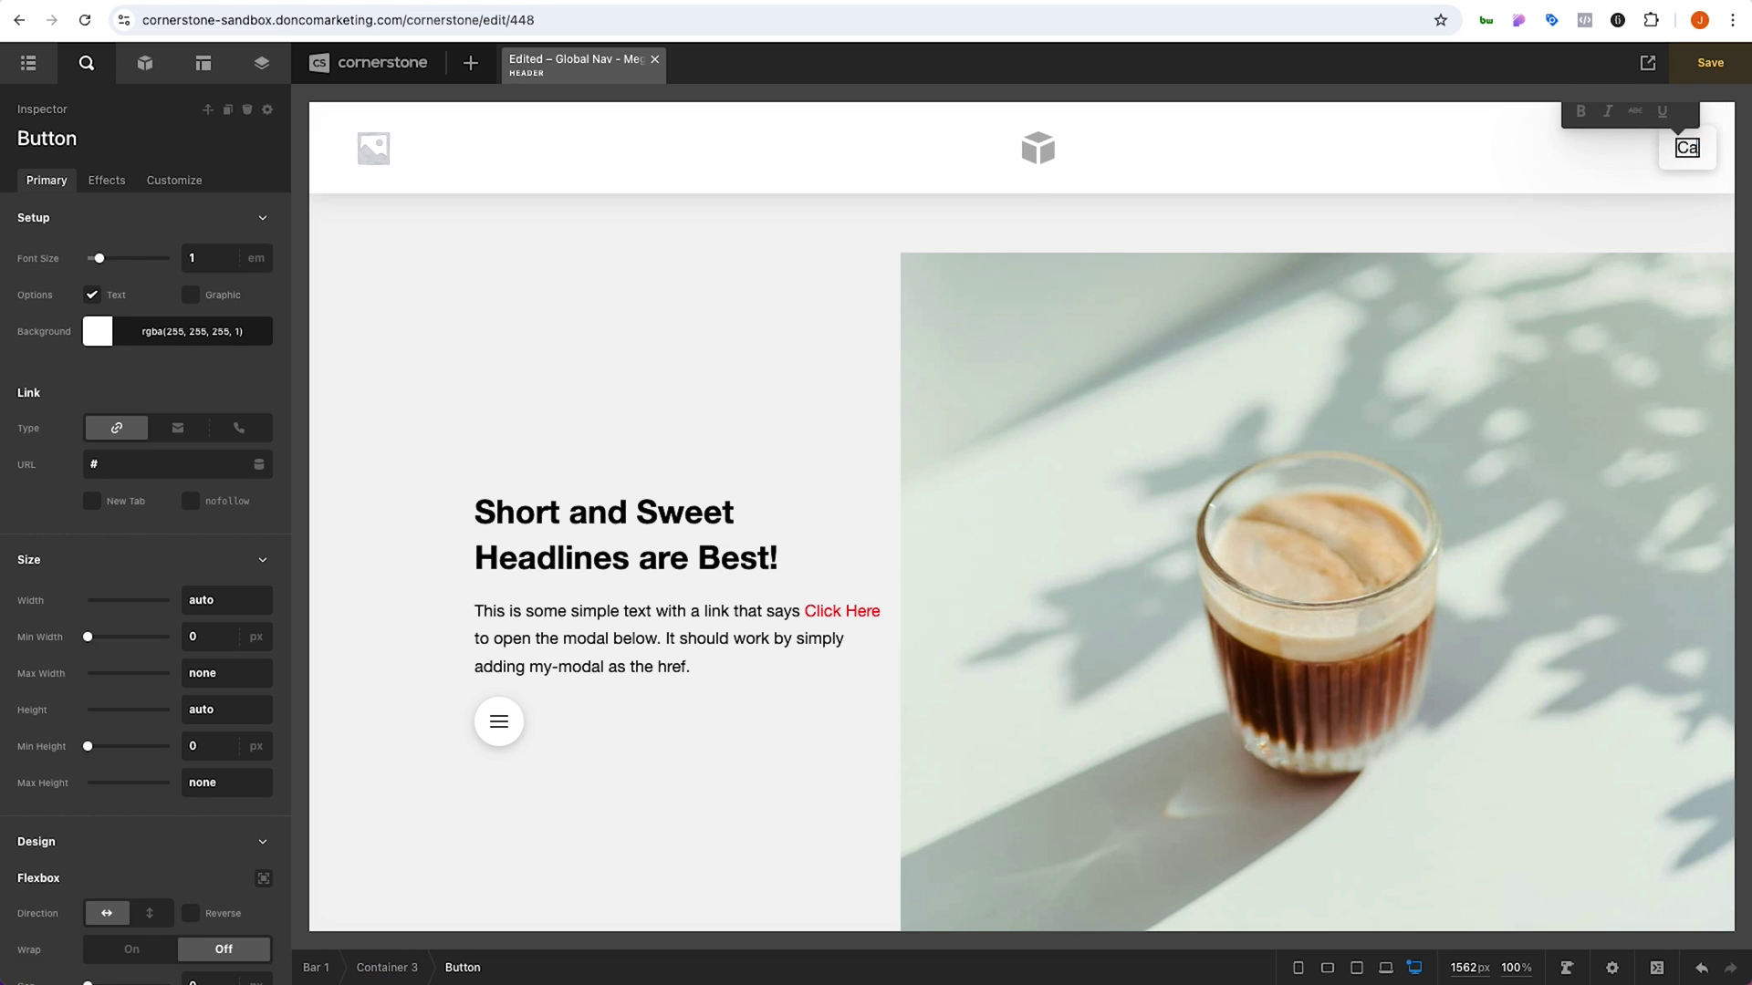
left_click(1465, 169)
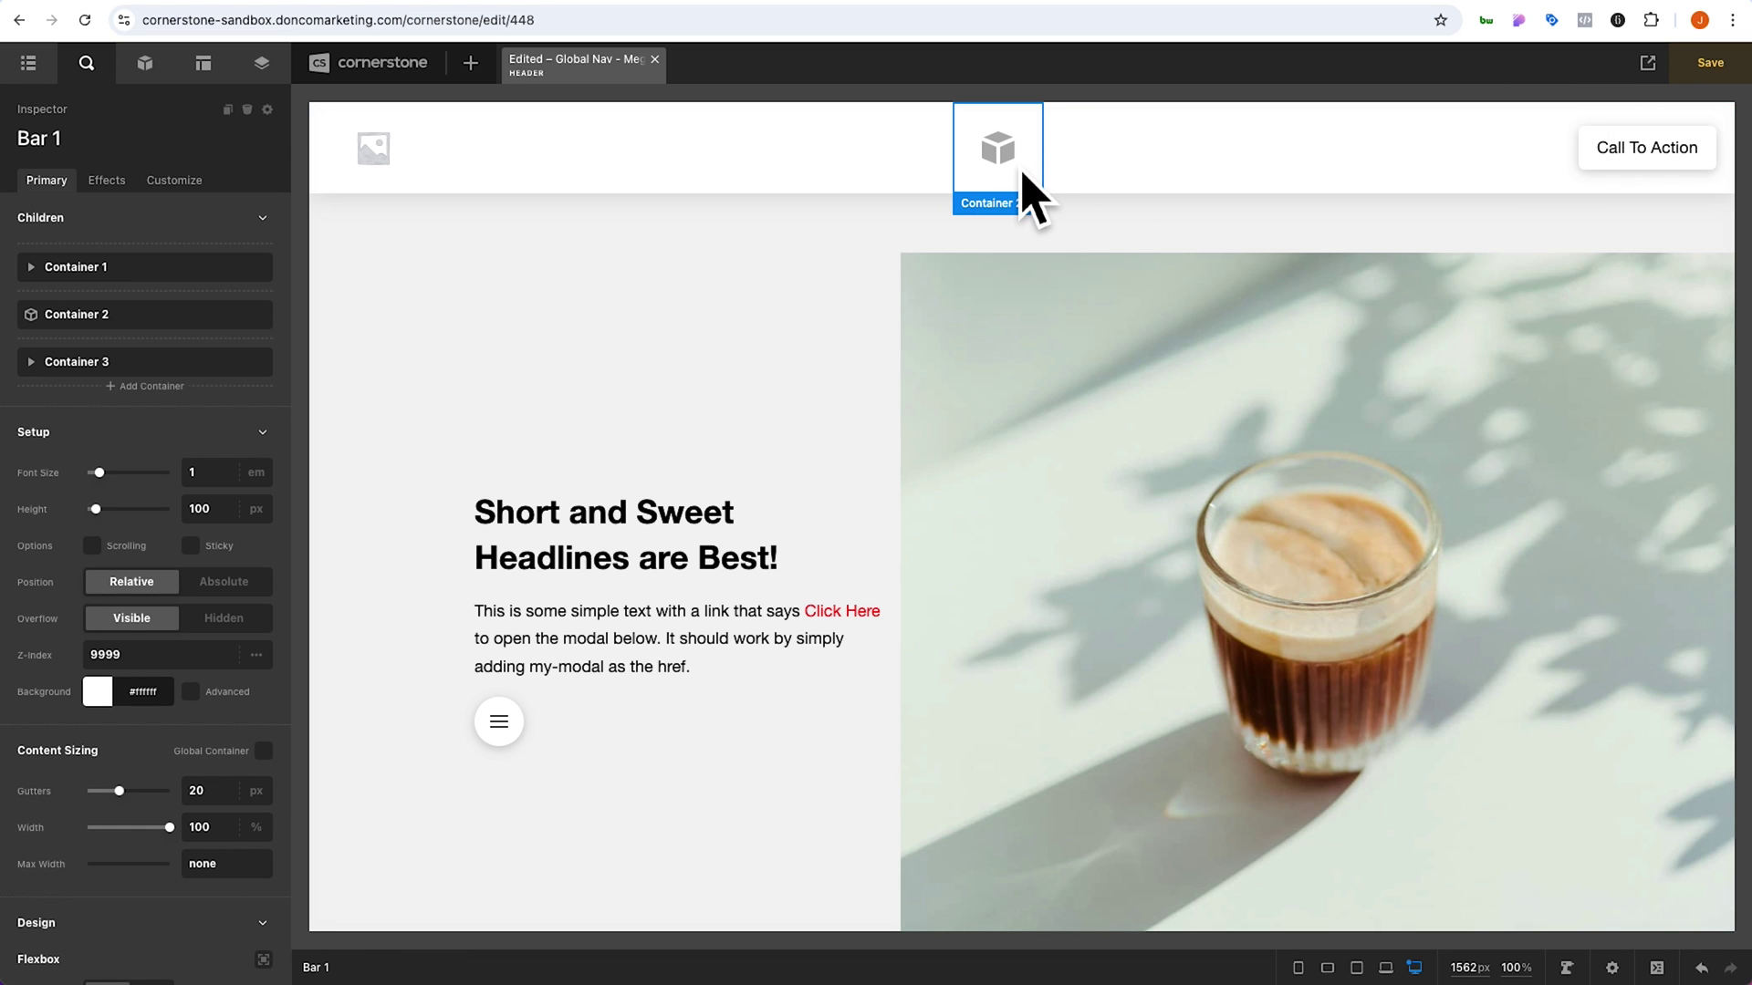
Try out a Navigation Inline element with its Work dropdown in Container 2, and delete the element
left_click(146, 71)
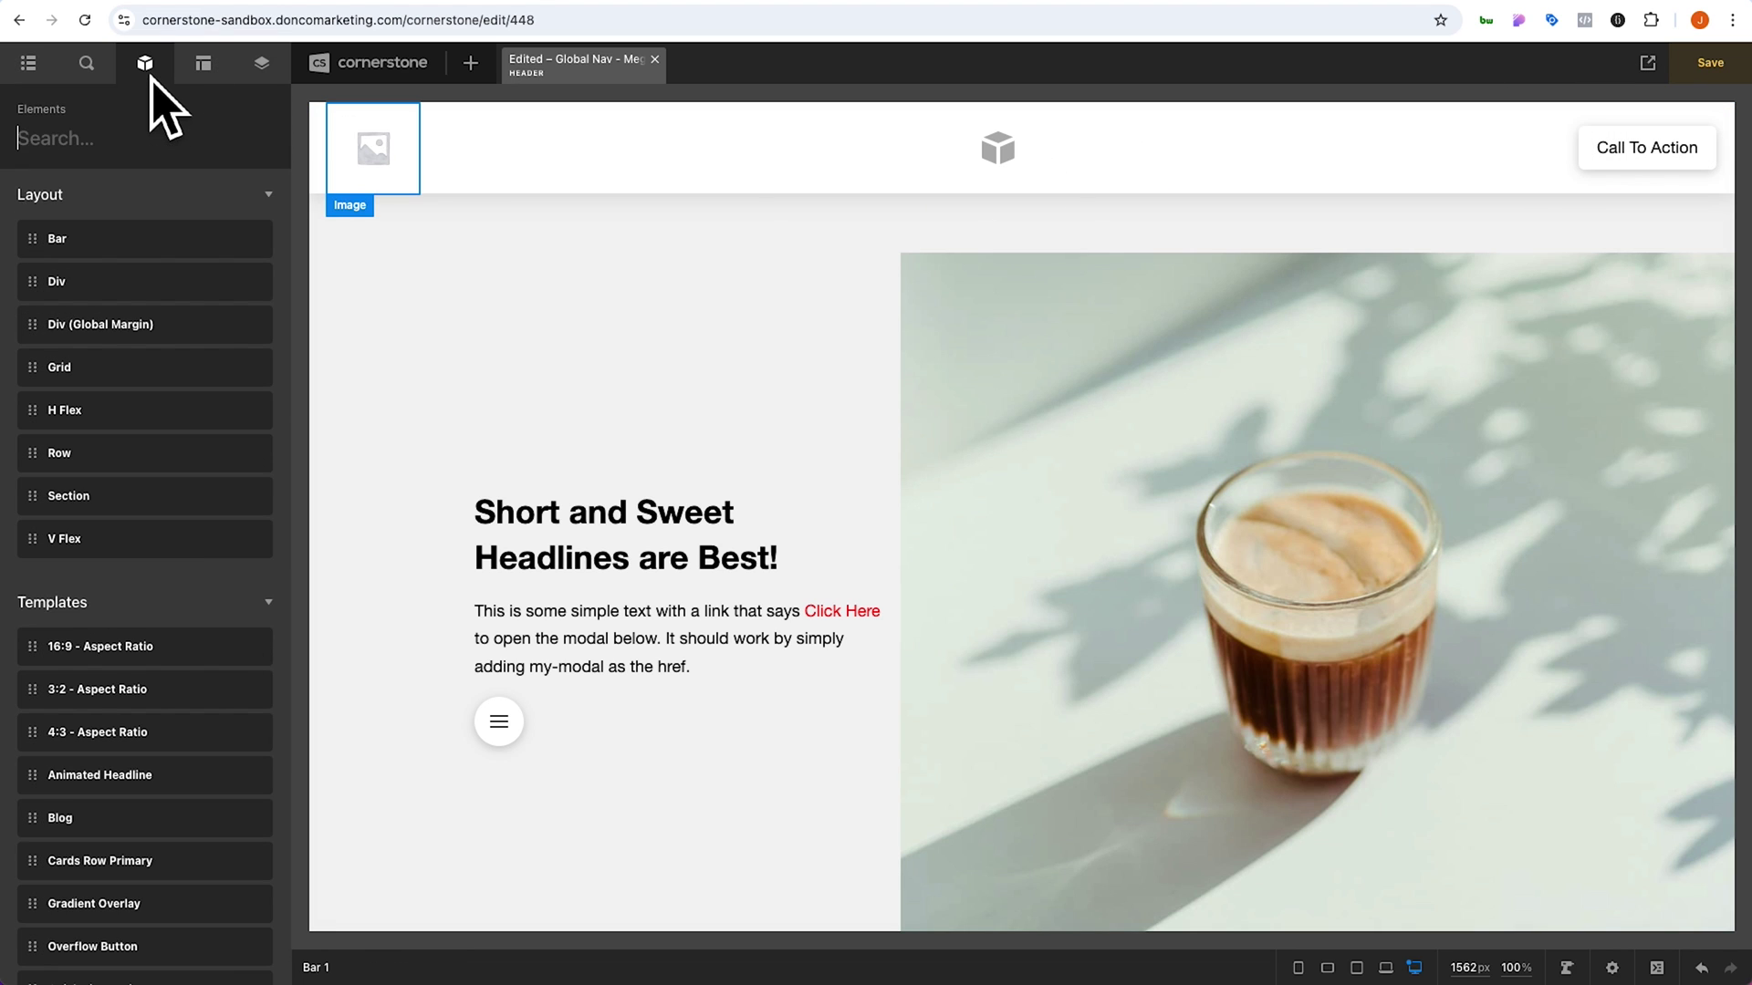
type("nav")
left_click_drag(140, 288, 1012, 181)
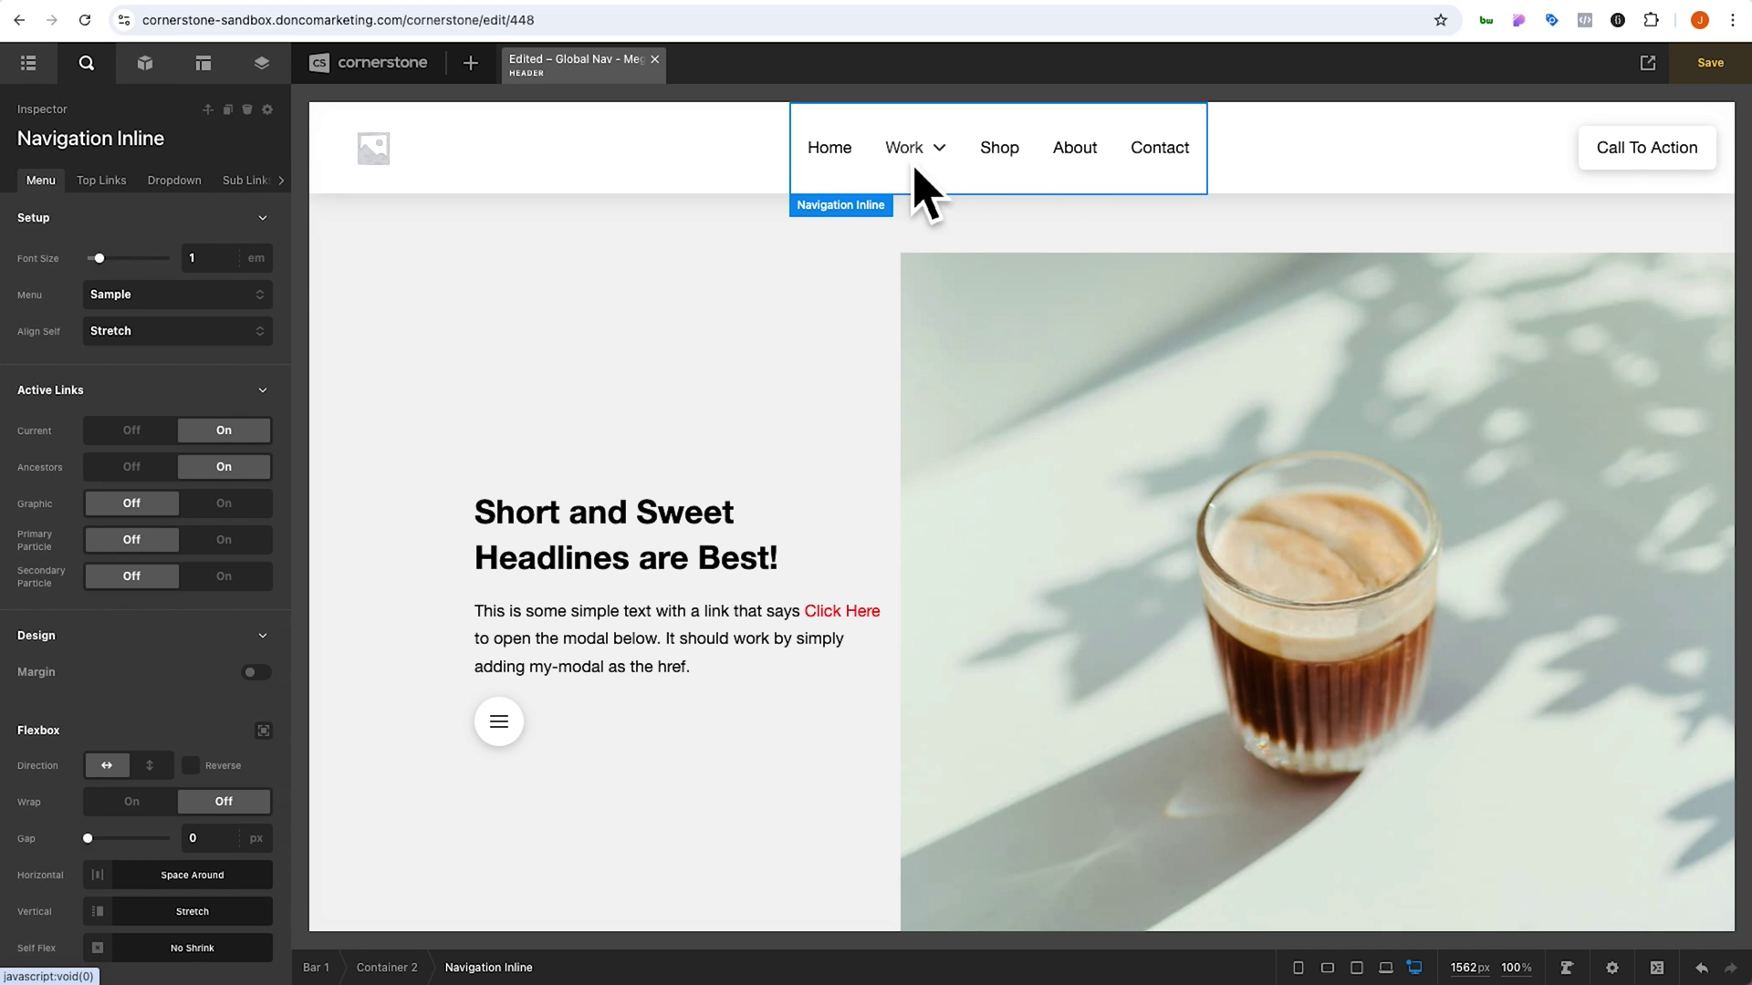
mouse_move(960, 160)
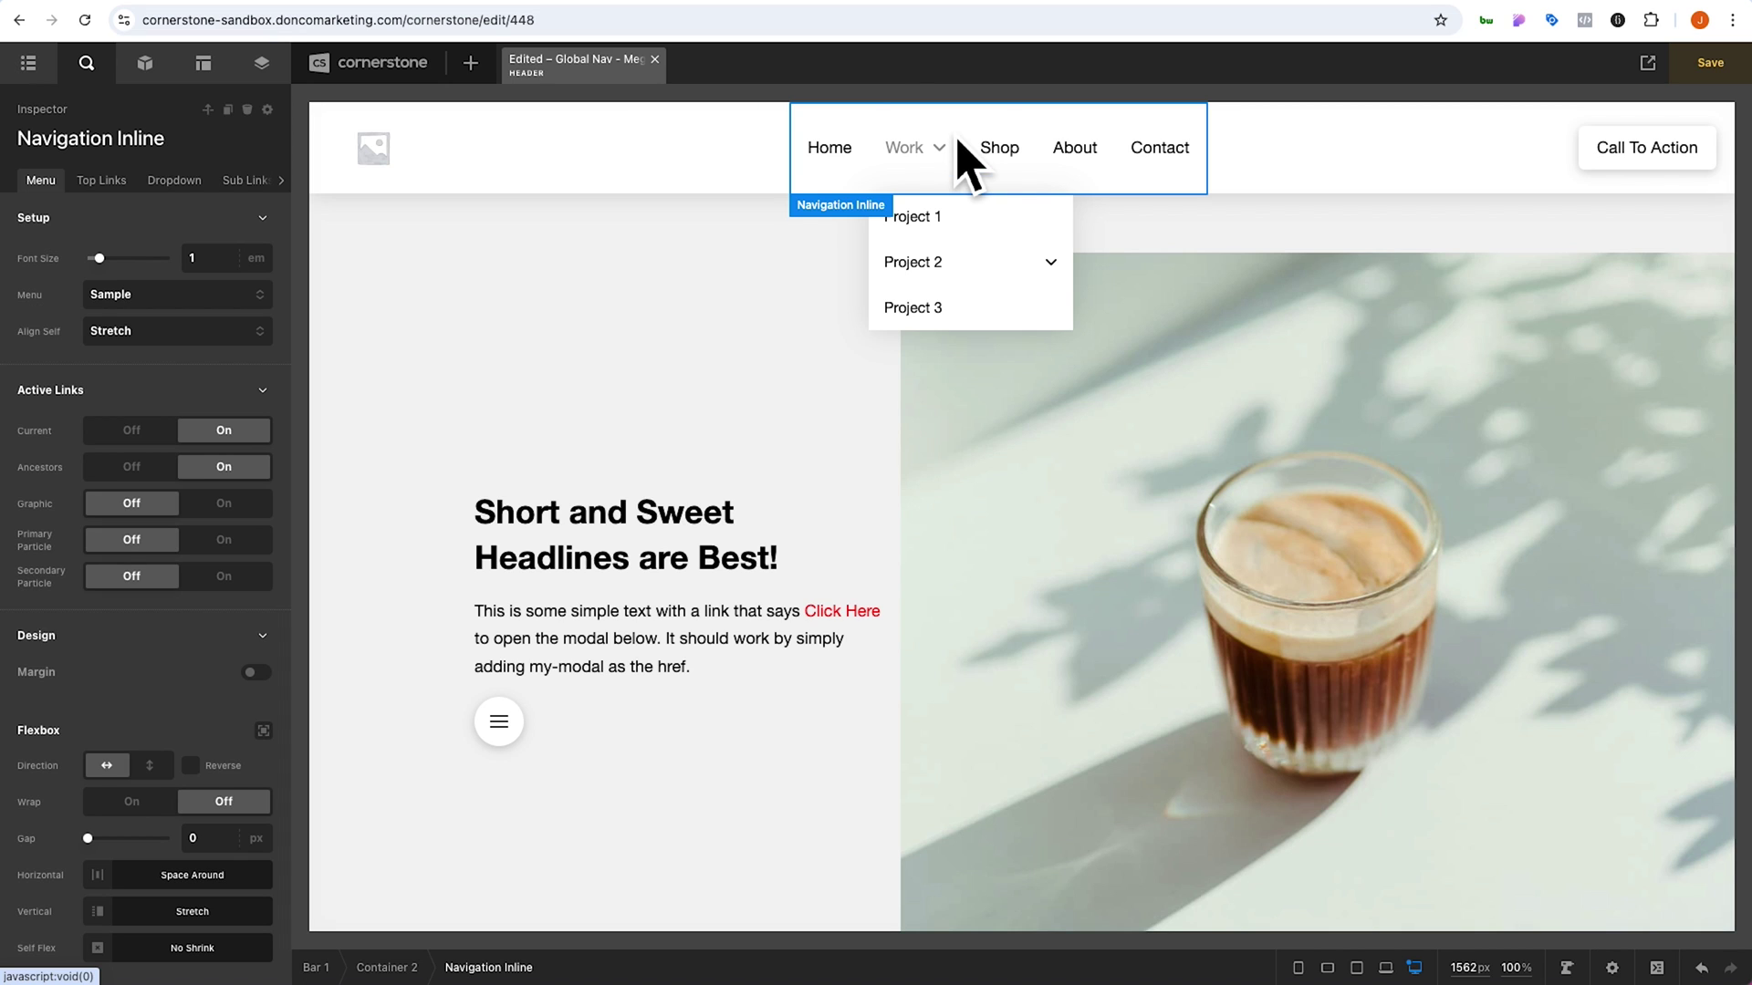
key("Delete")
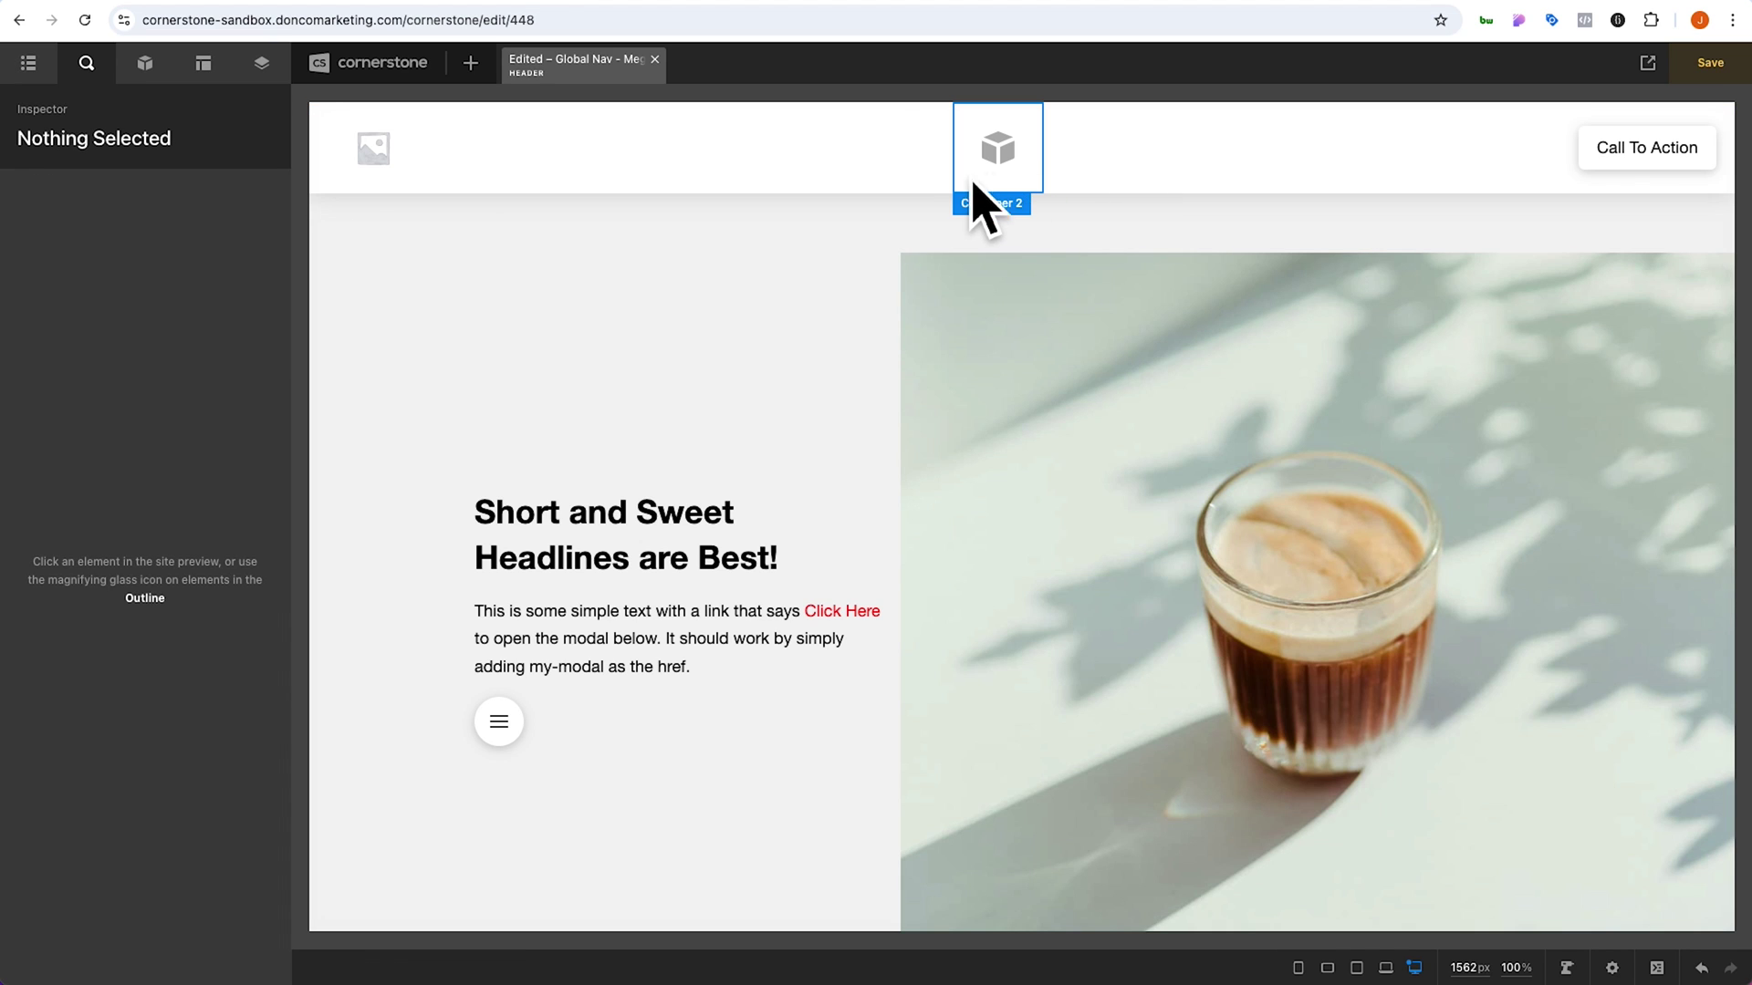
Add a Row element to Container 2 and give it the layout with four equal columns
left_click(978, 185)
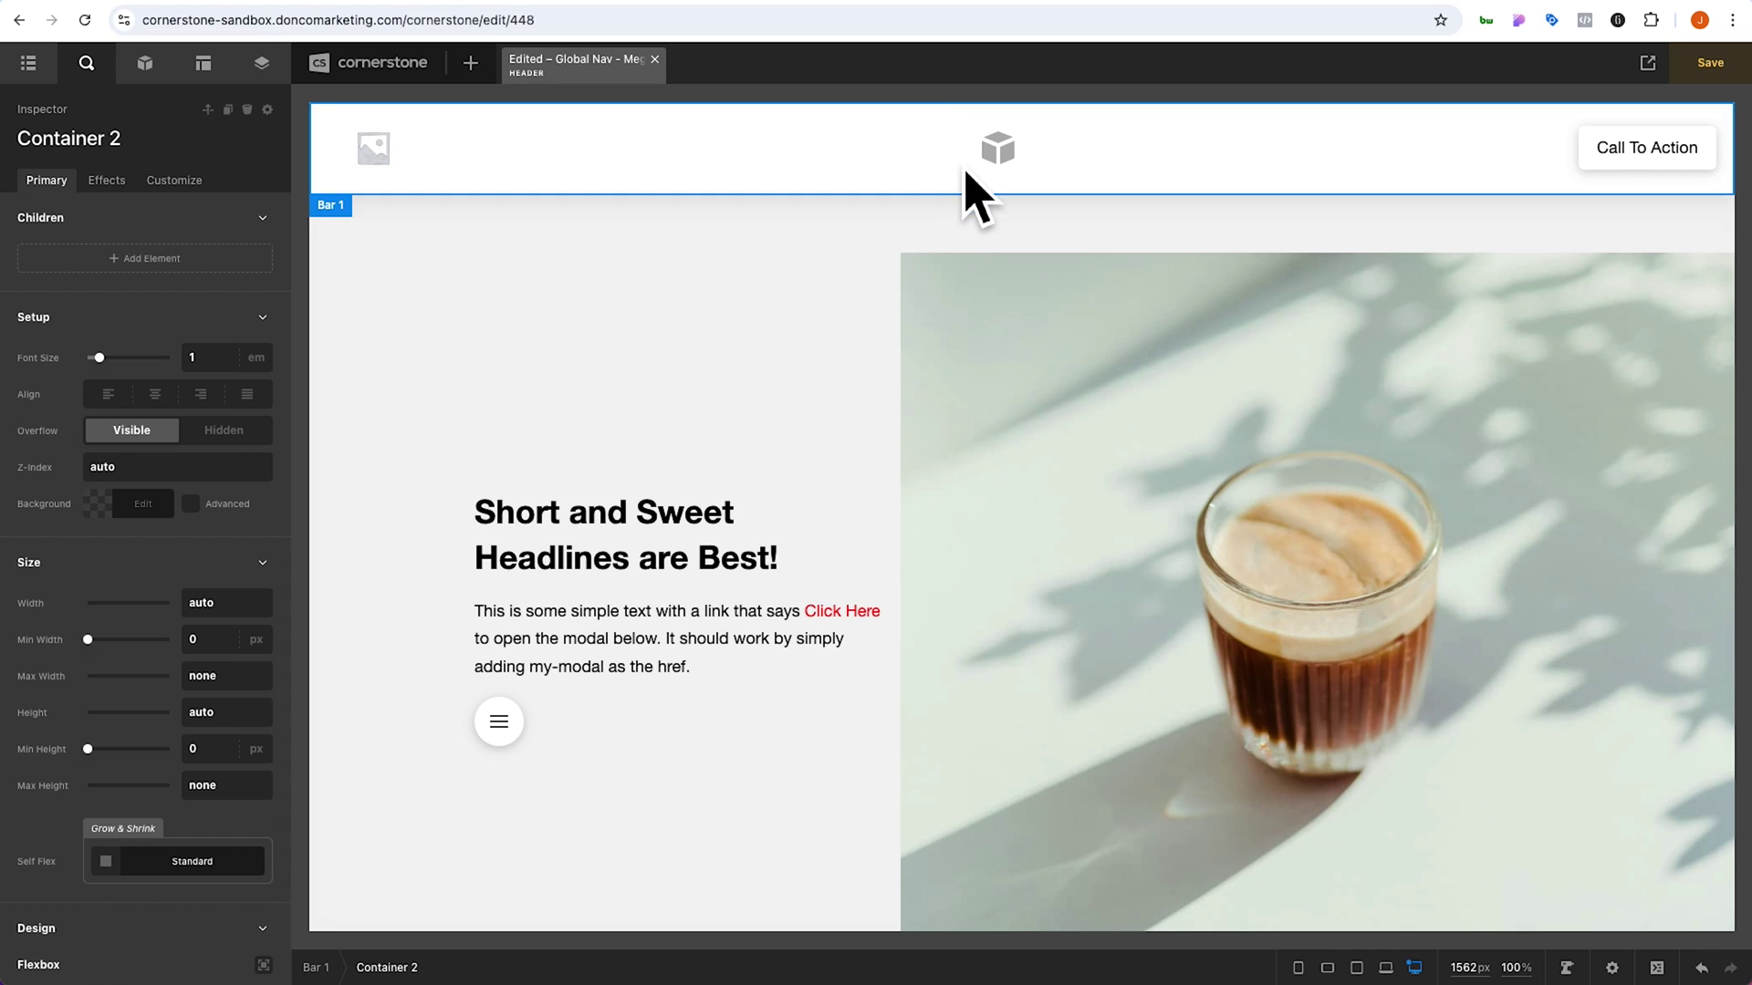
left_click(148, 66)
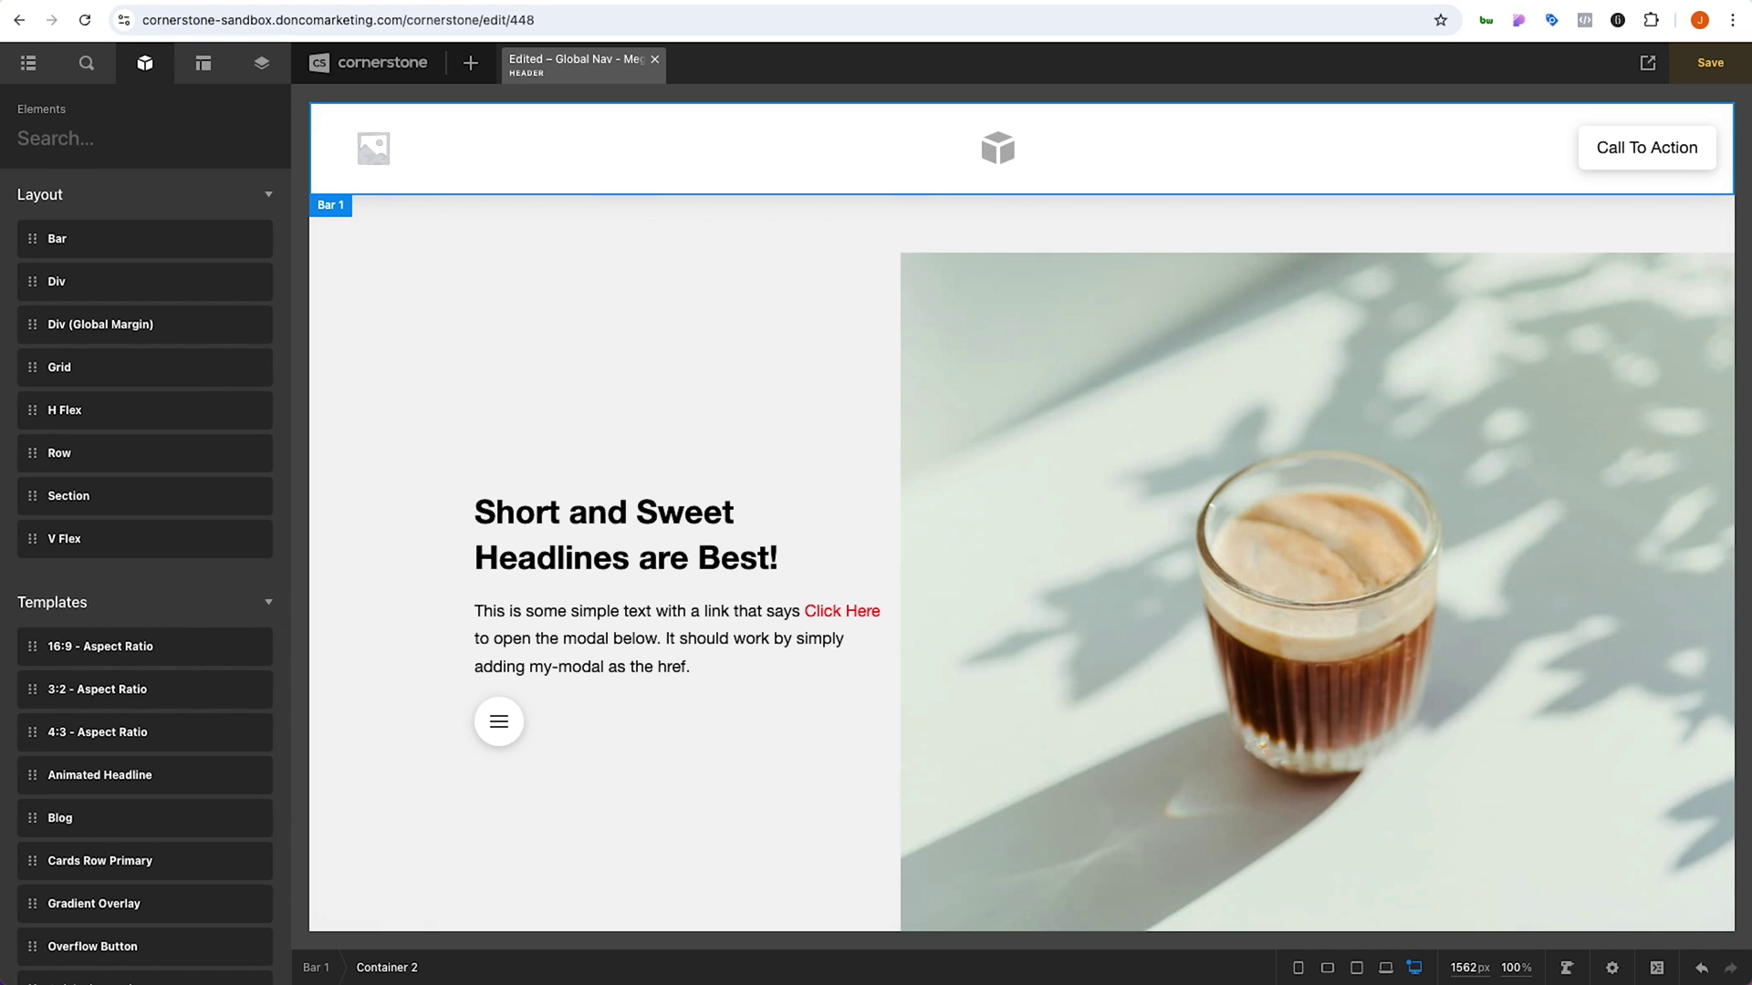
type("row")
left_click_drag(136, 239, 984, 174)
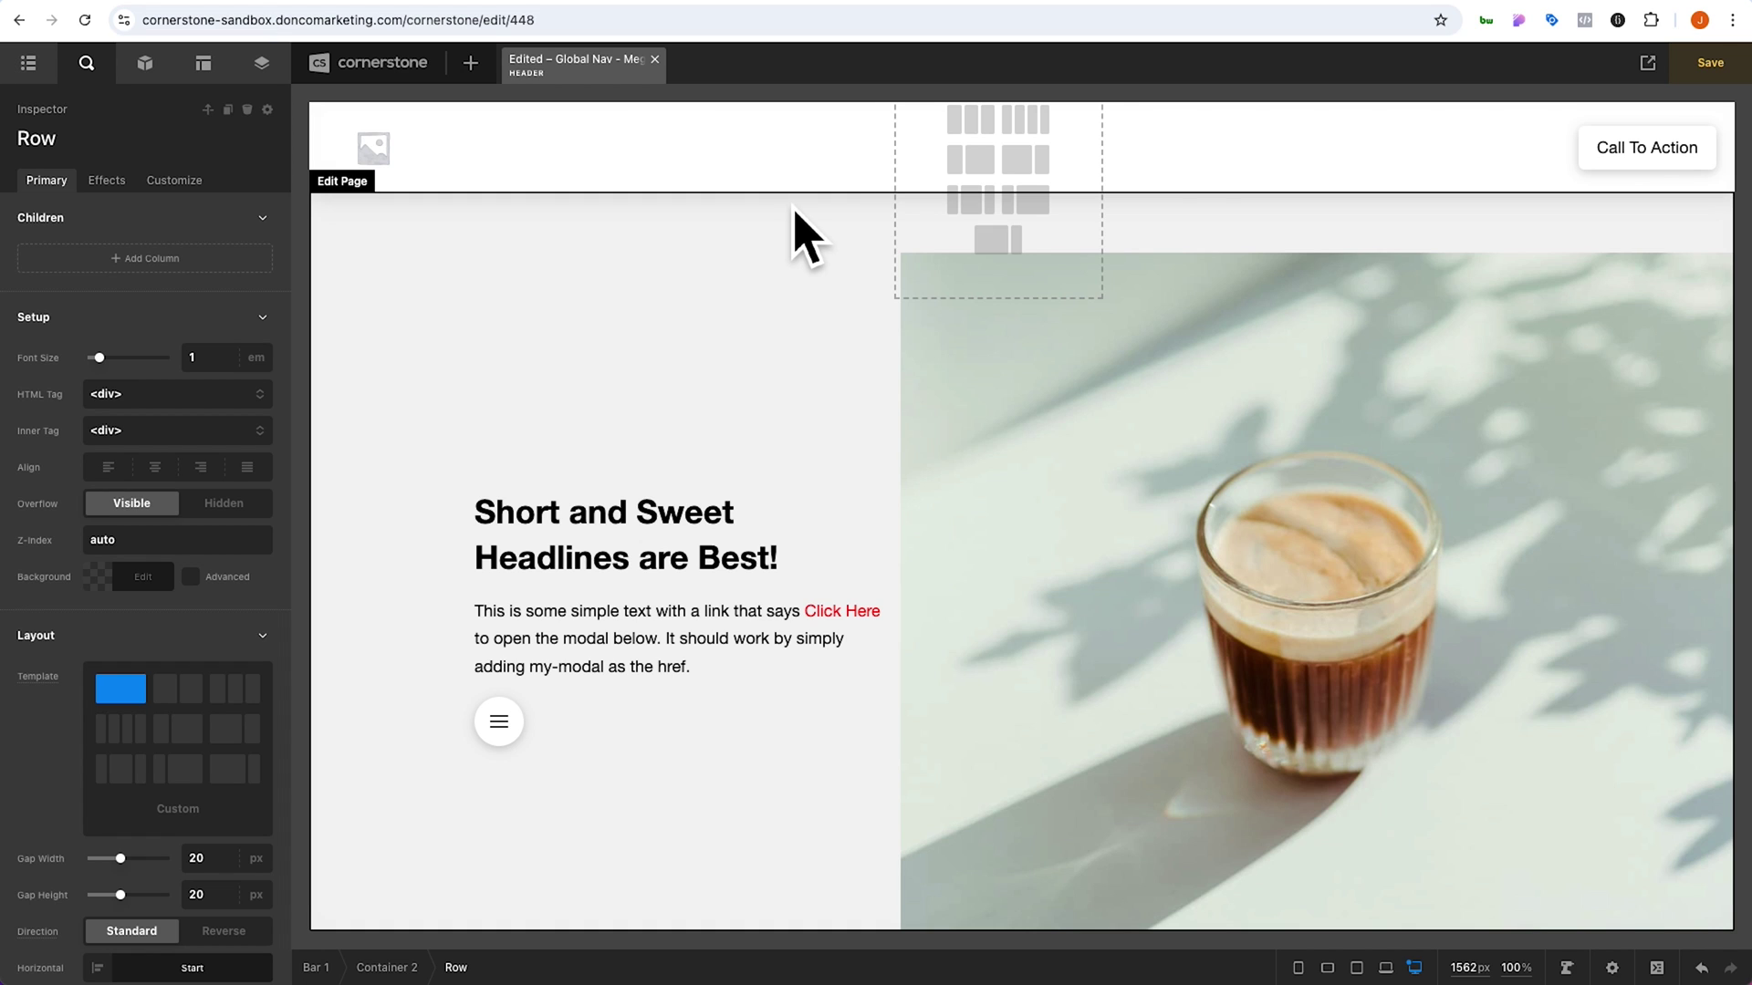
left_click(1043, 133)
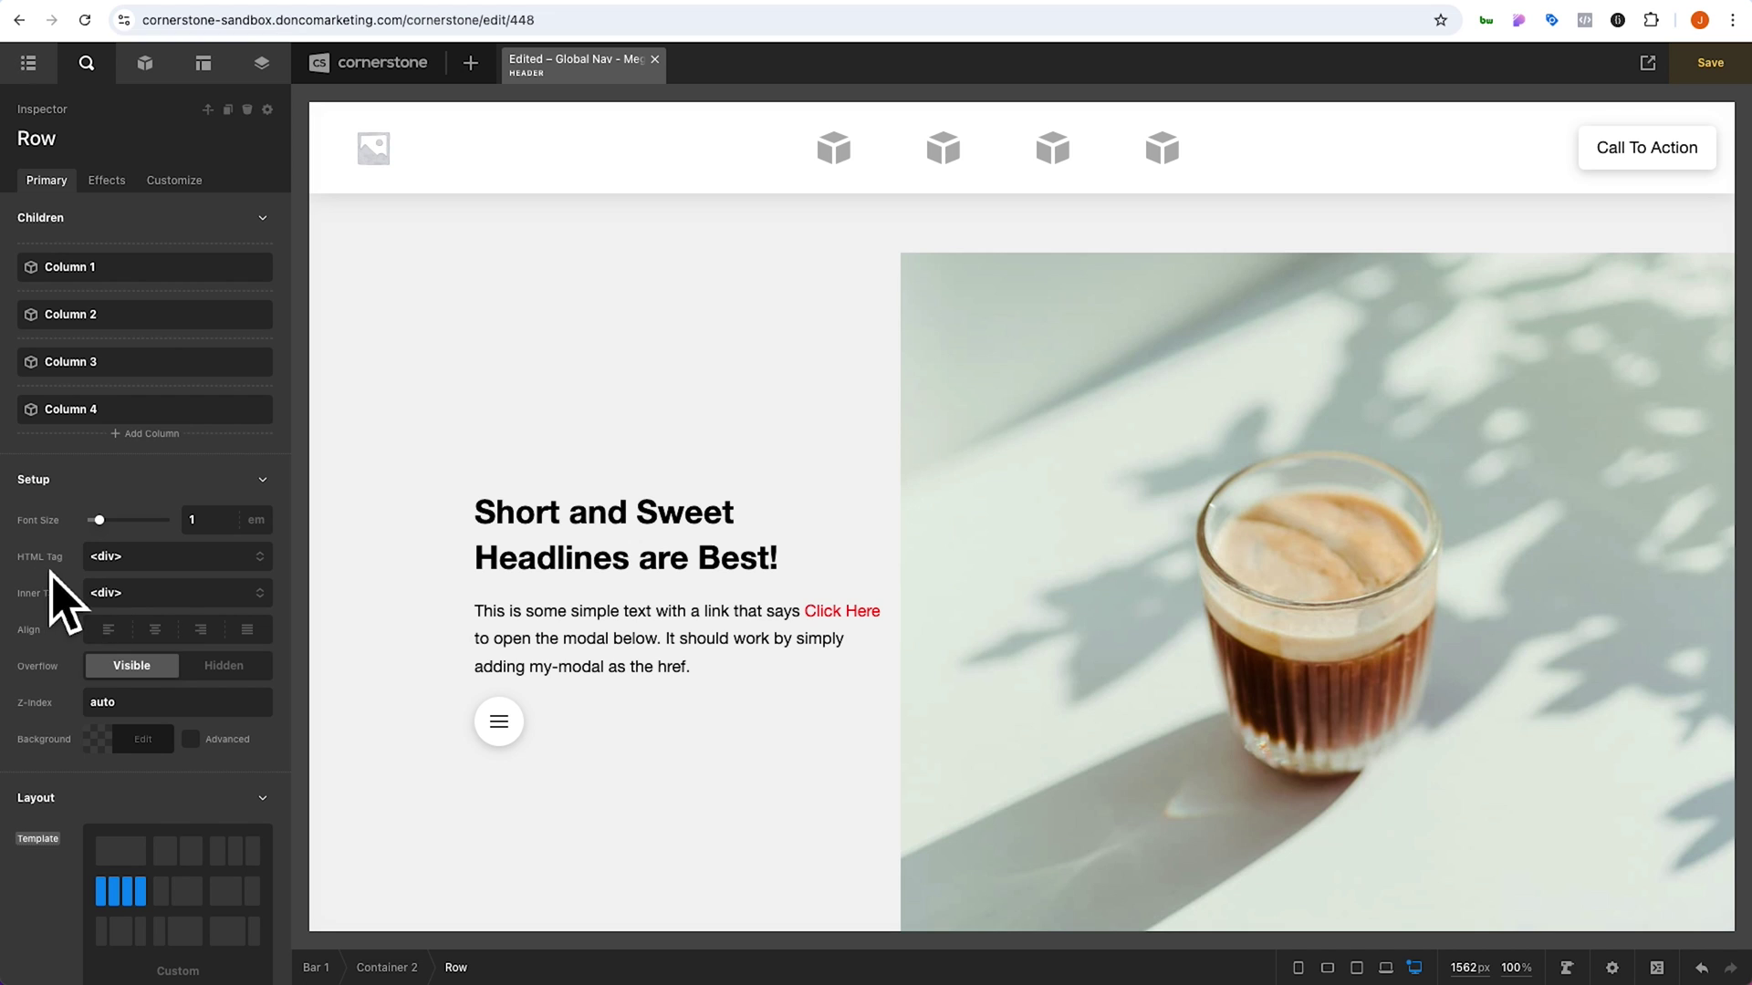
Set the row's HTML tag to <nav> and its inner tag to <ul>
left_click(151, 566)
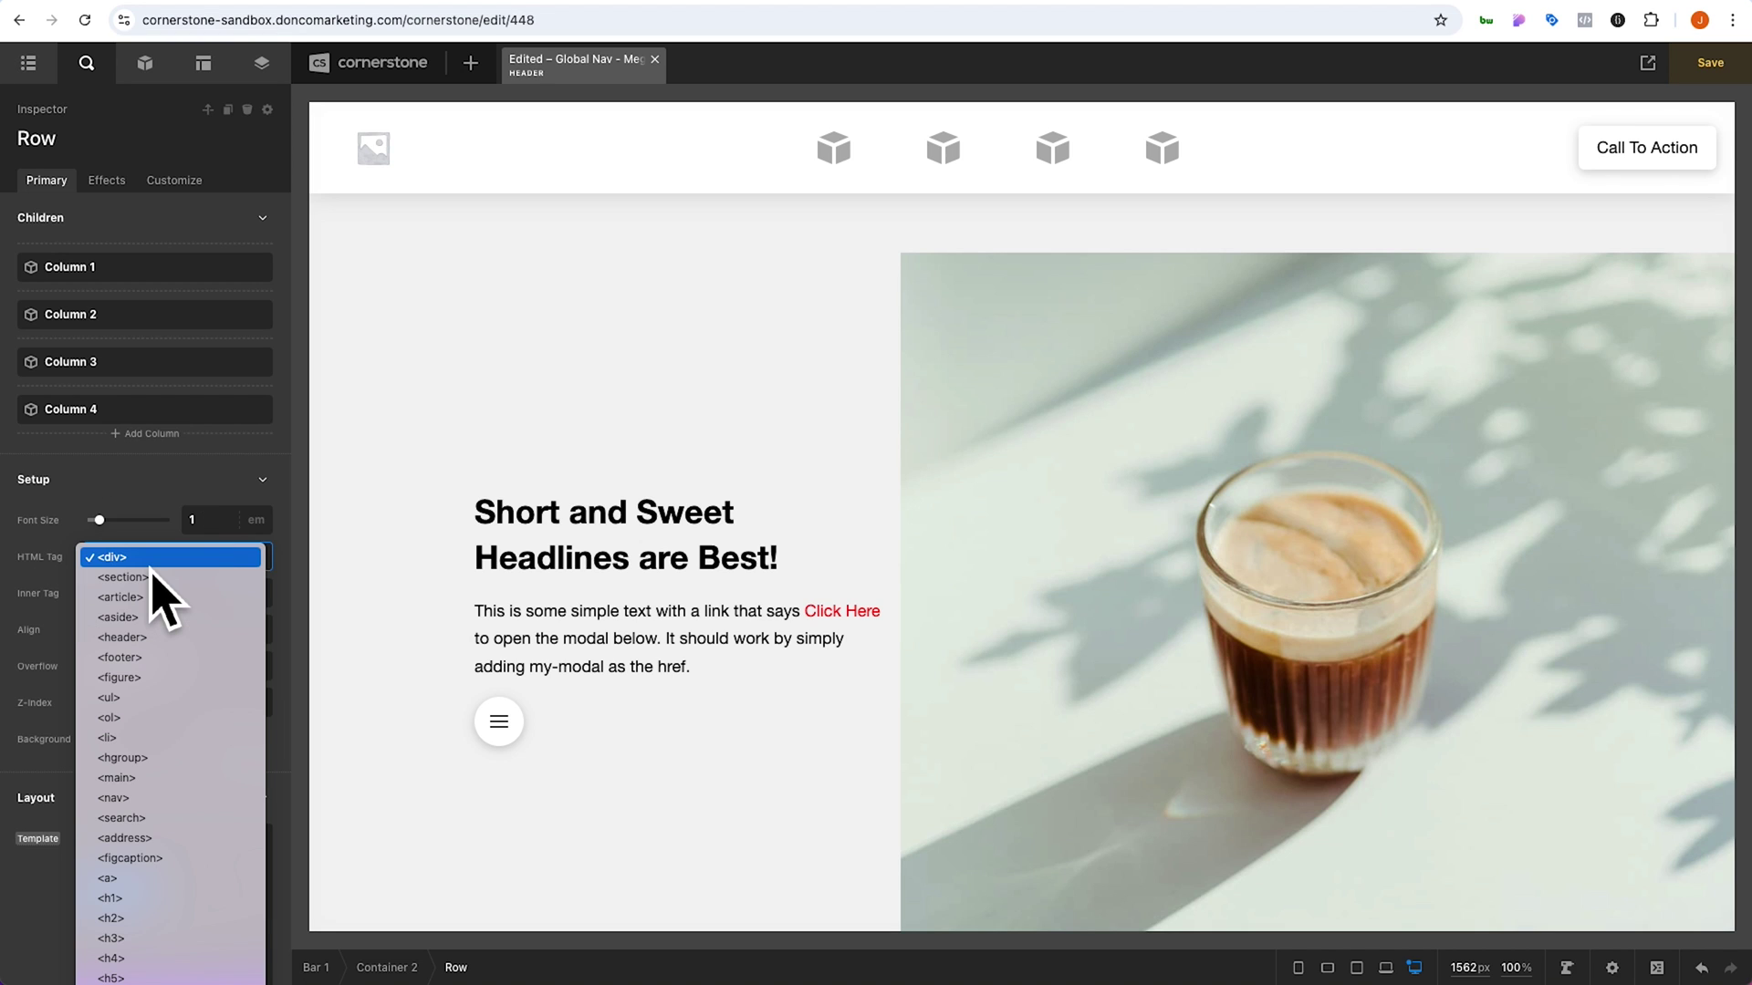
left_click(137, 798)
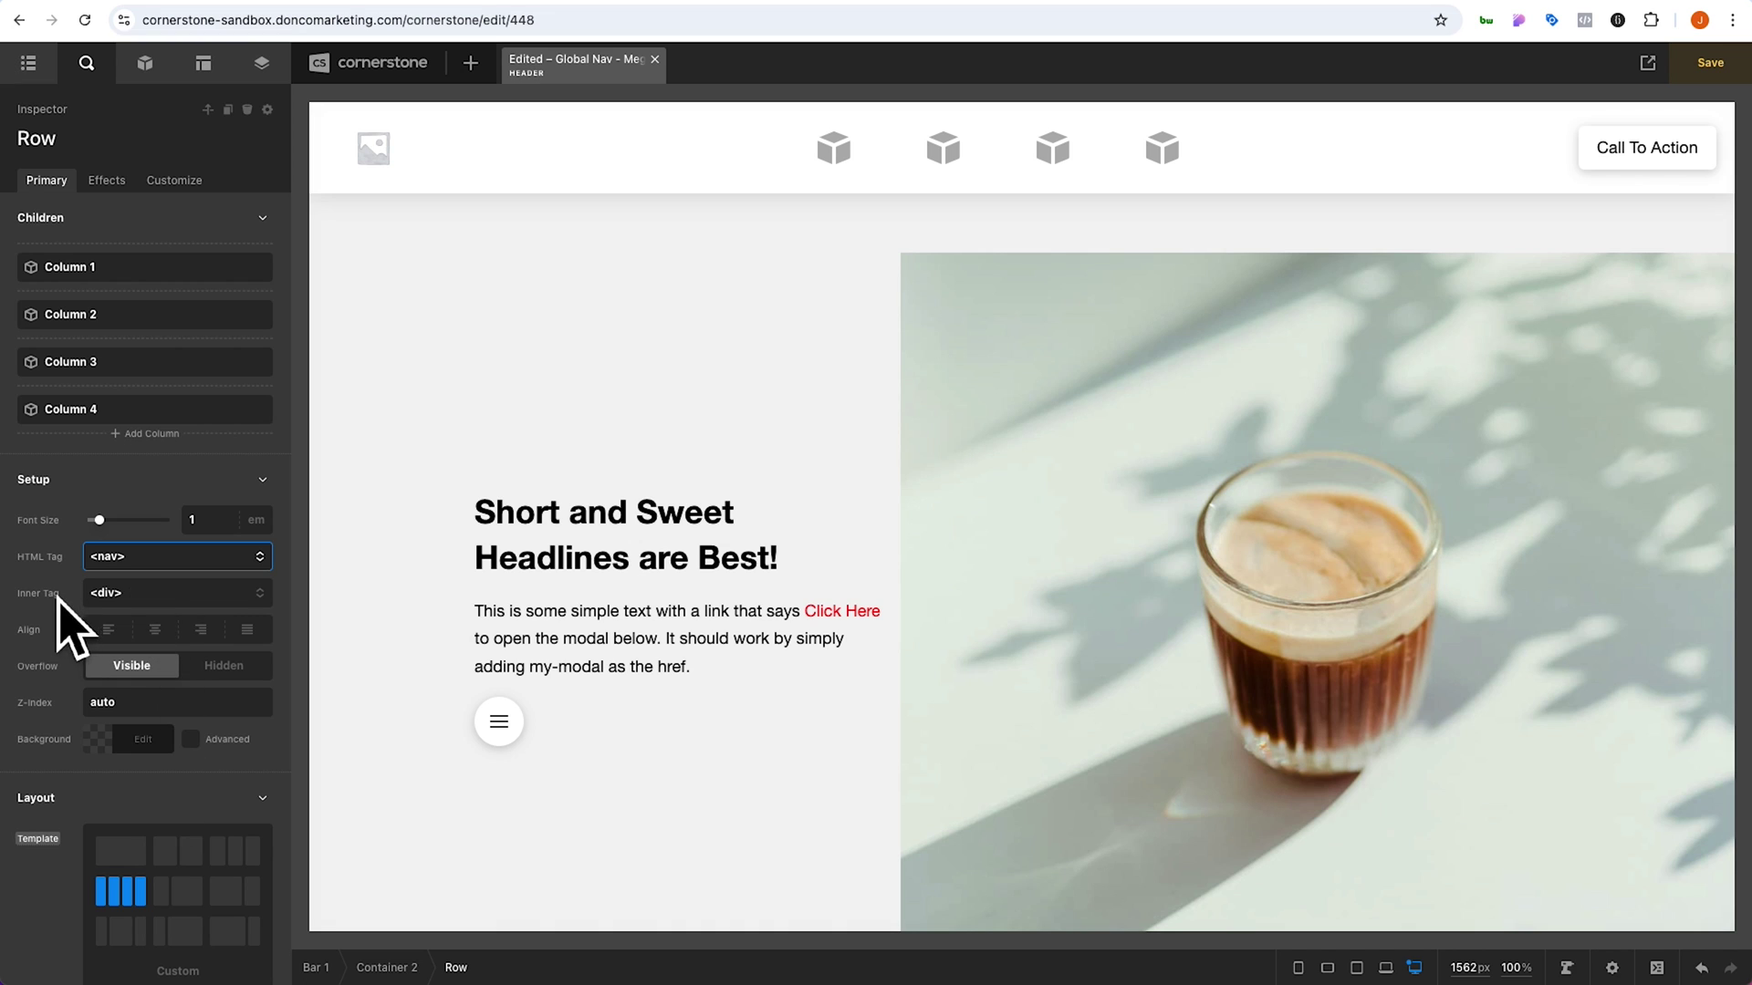
left_click(183, 595)
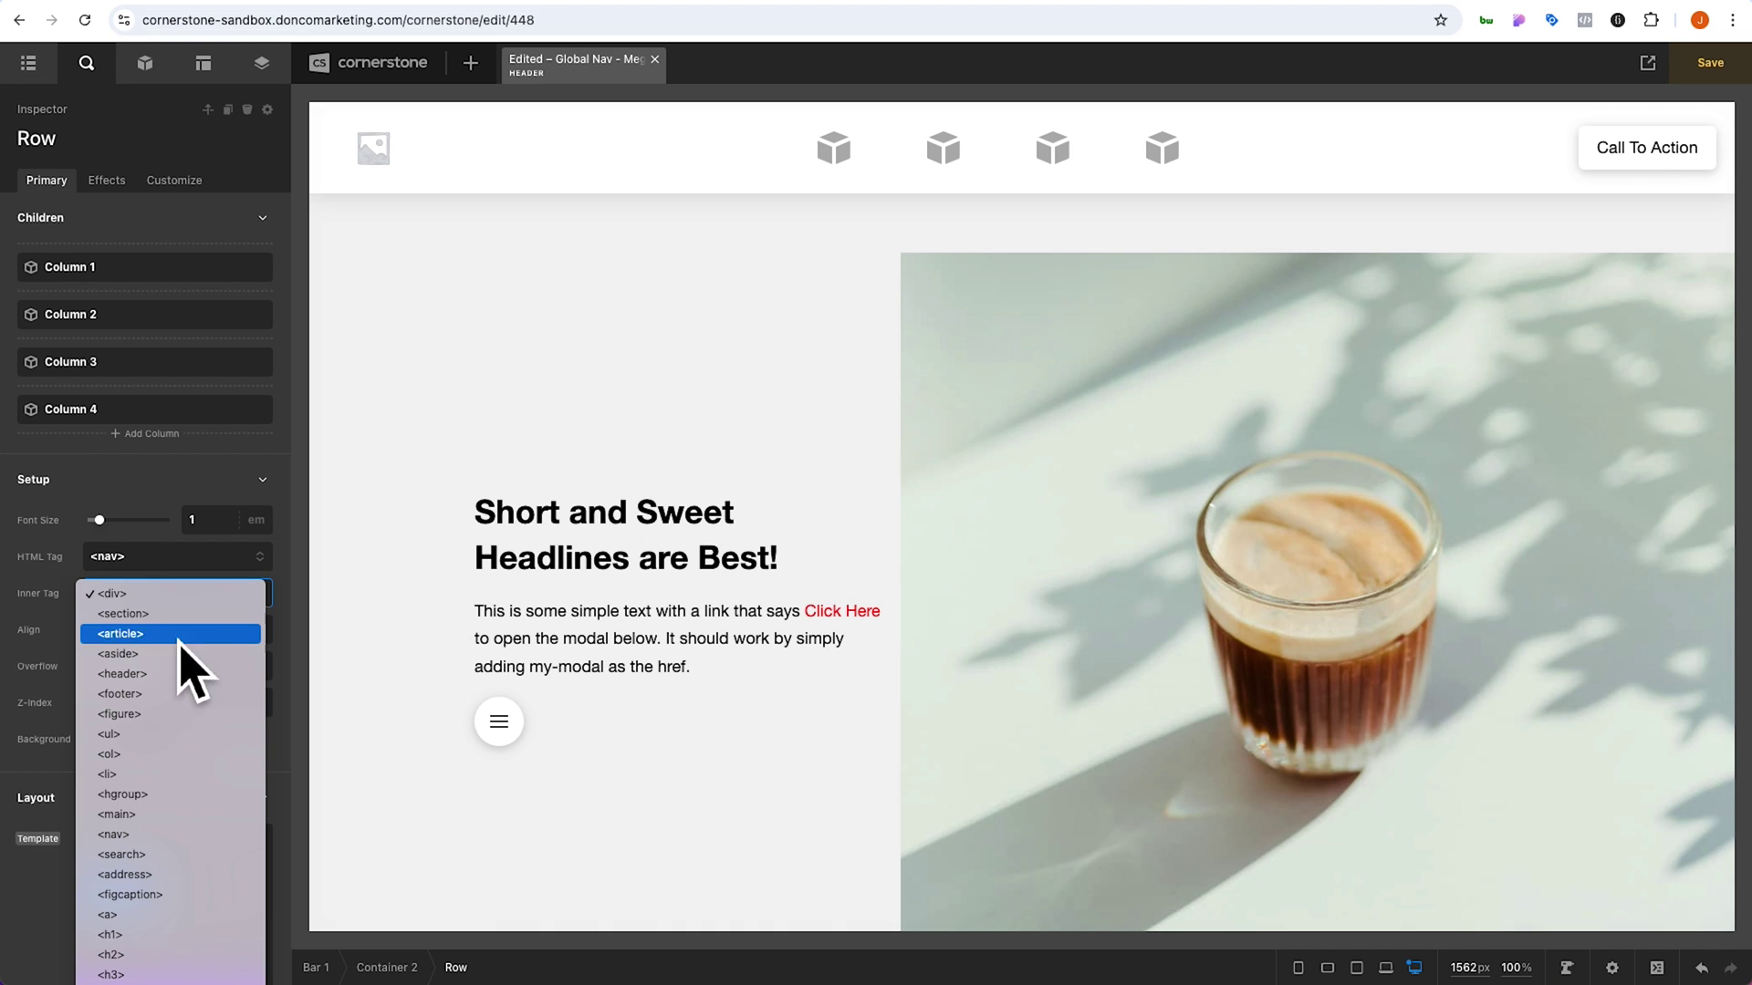
left_click(147, 736)
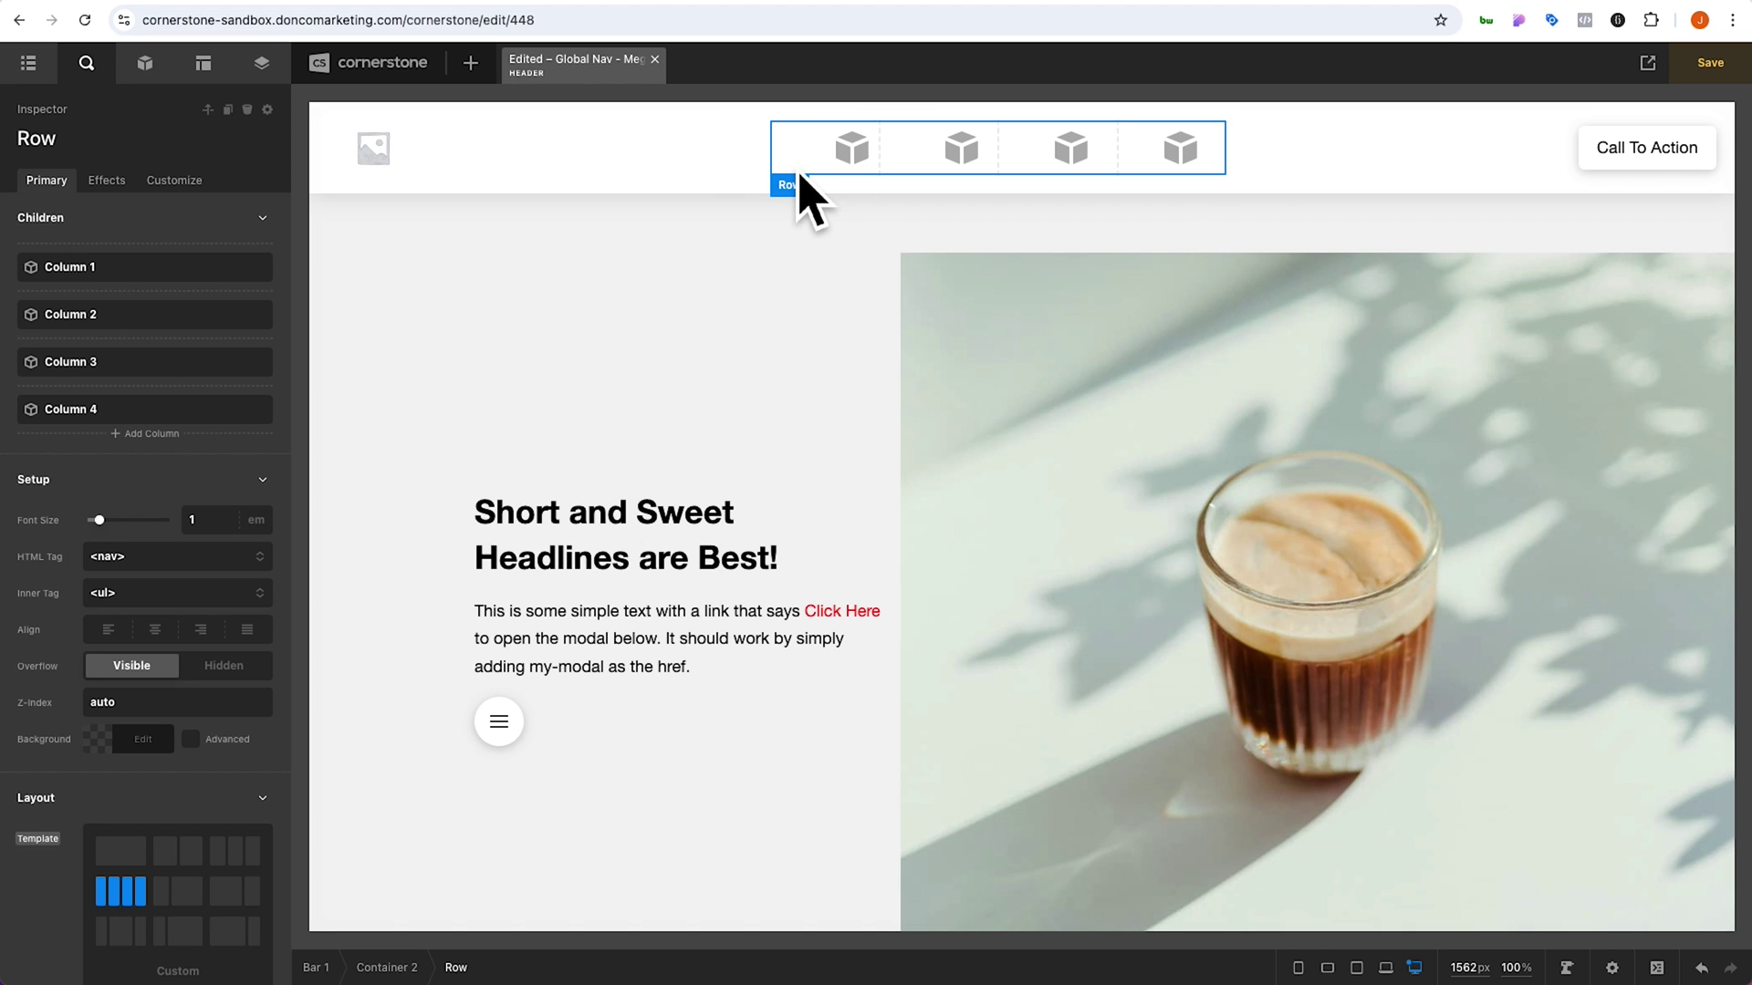
Give the row a blue background of rgb(35, 151, 196)
left_click(128, 741)
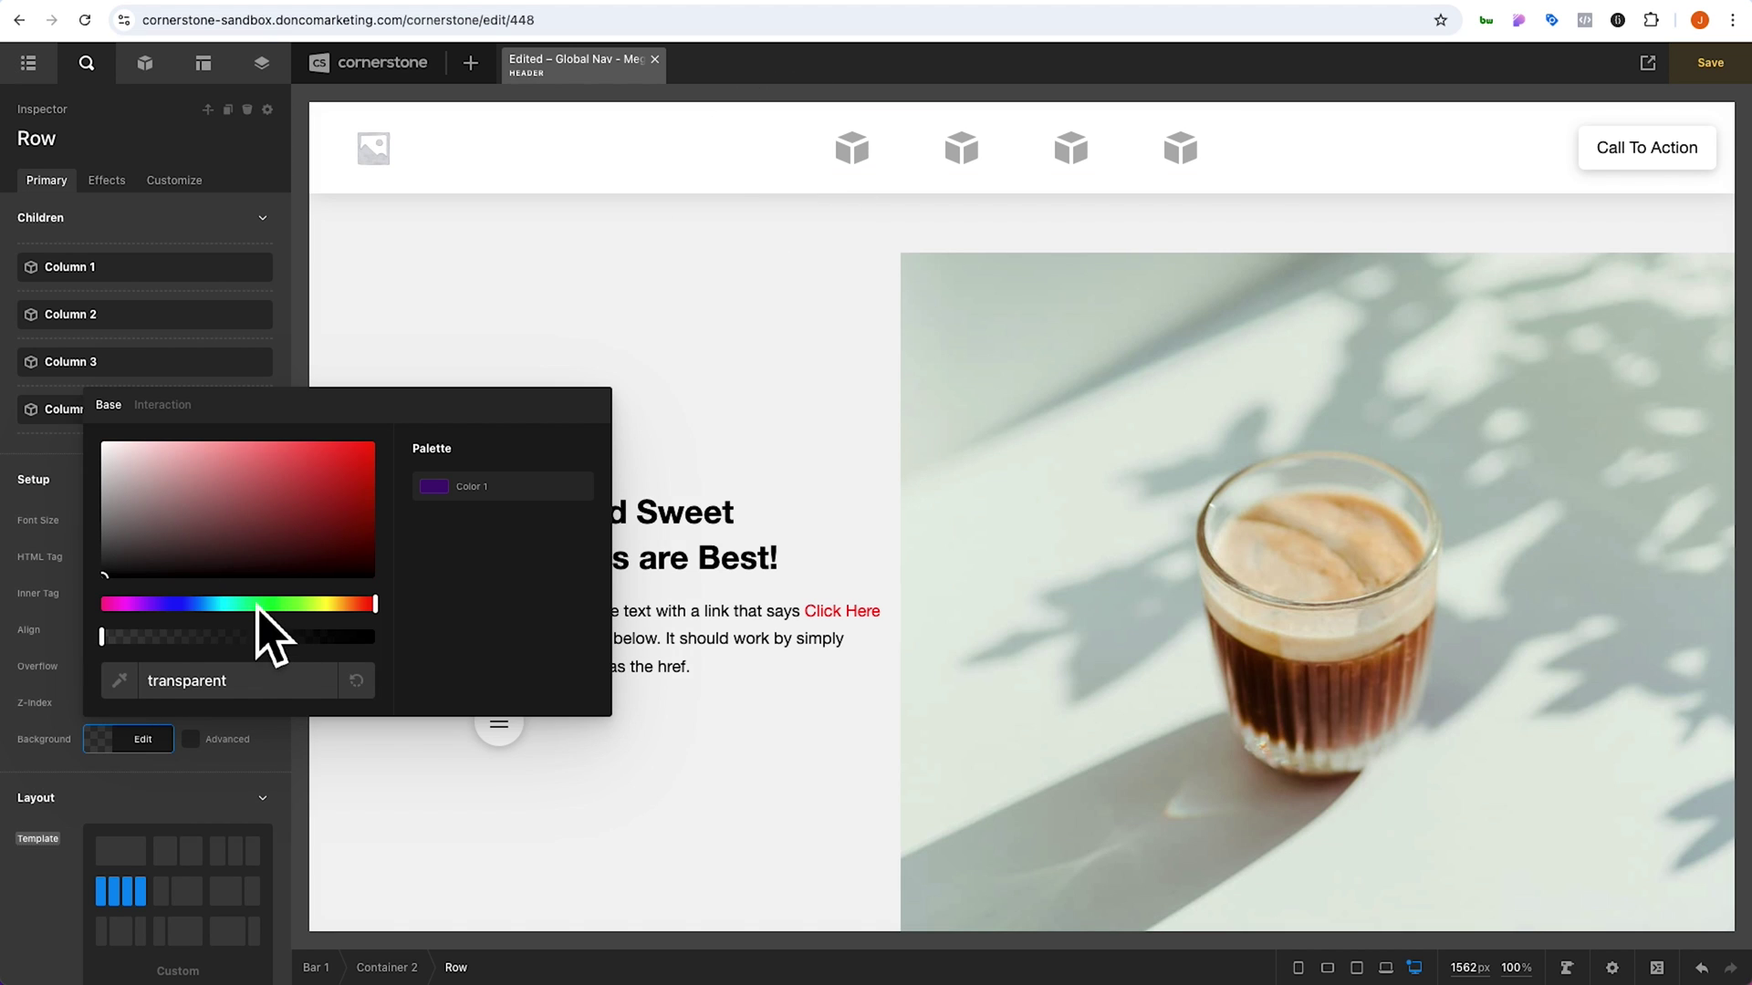
left_click(226, 604)
left_click(263, 473)
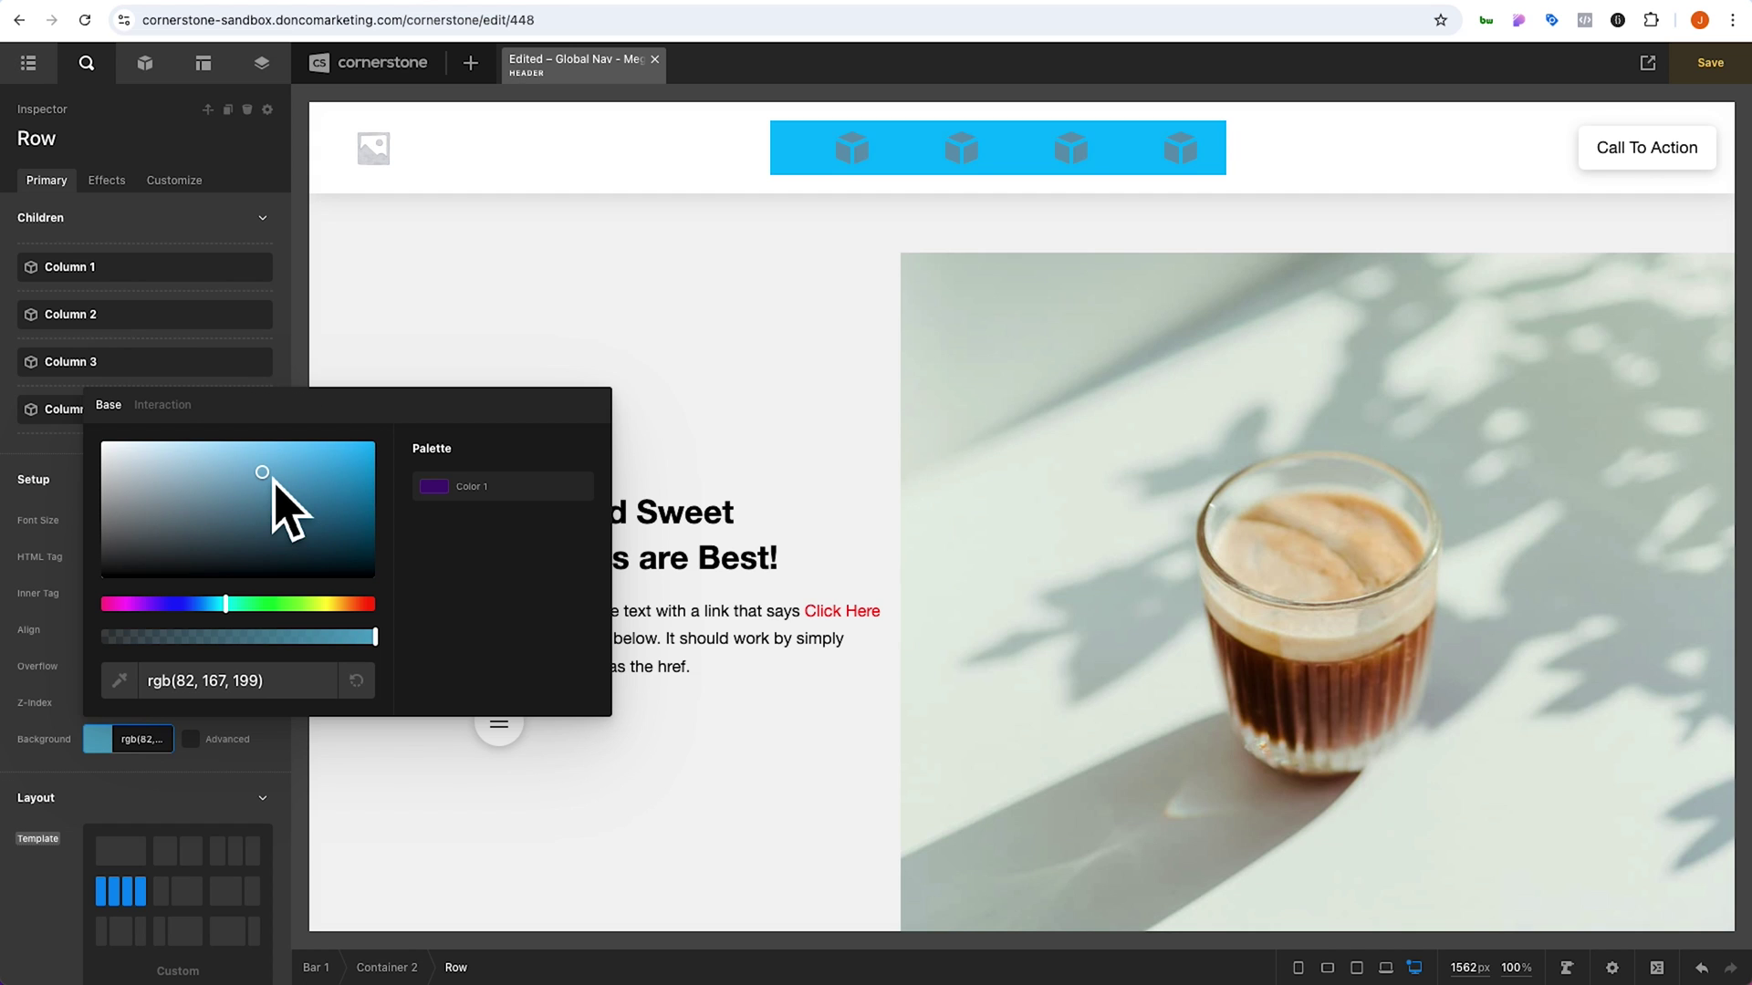
left_click(326, 474)
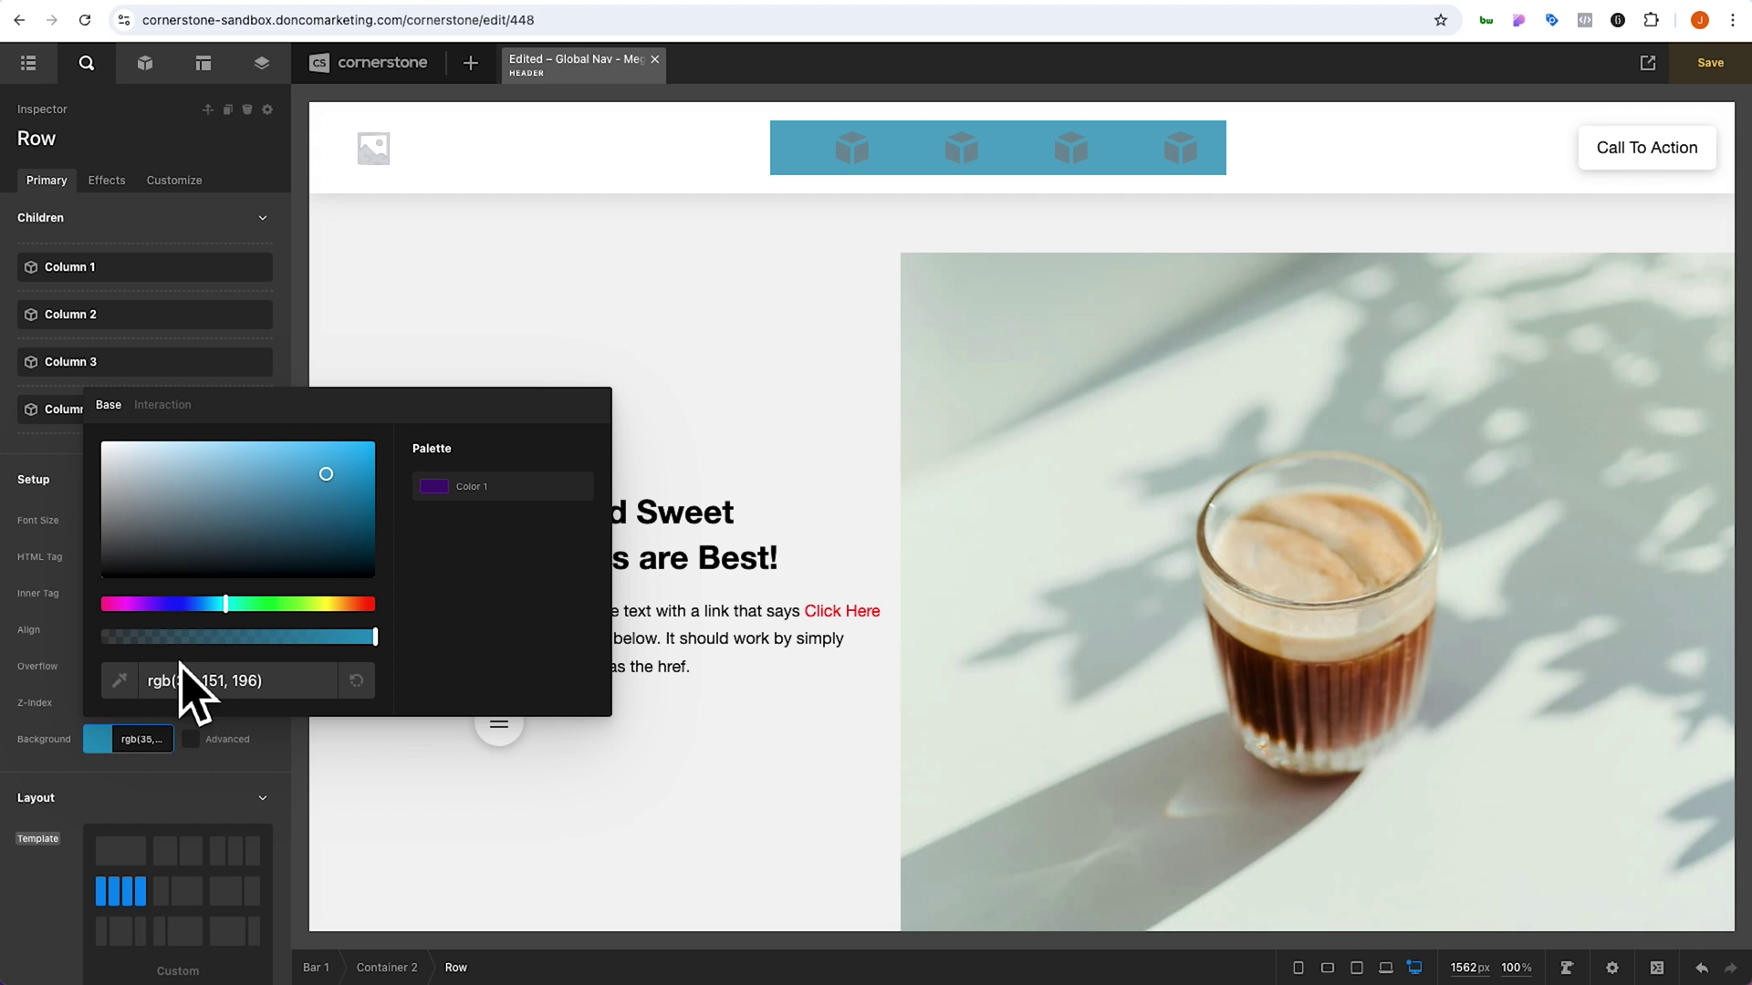
left_click(684, 430)
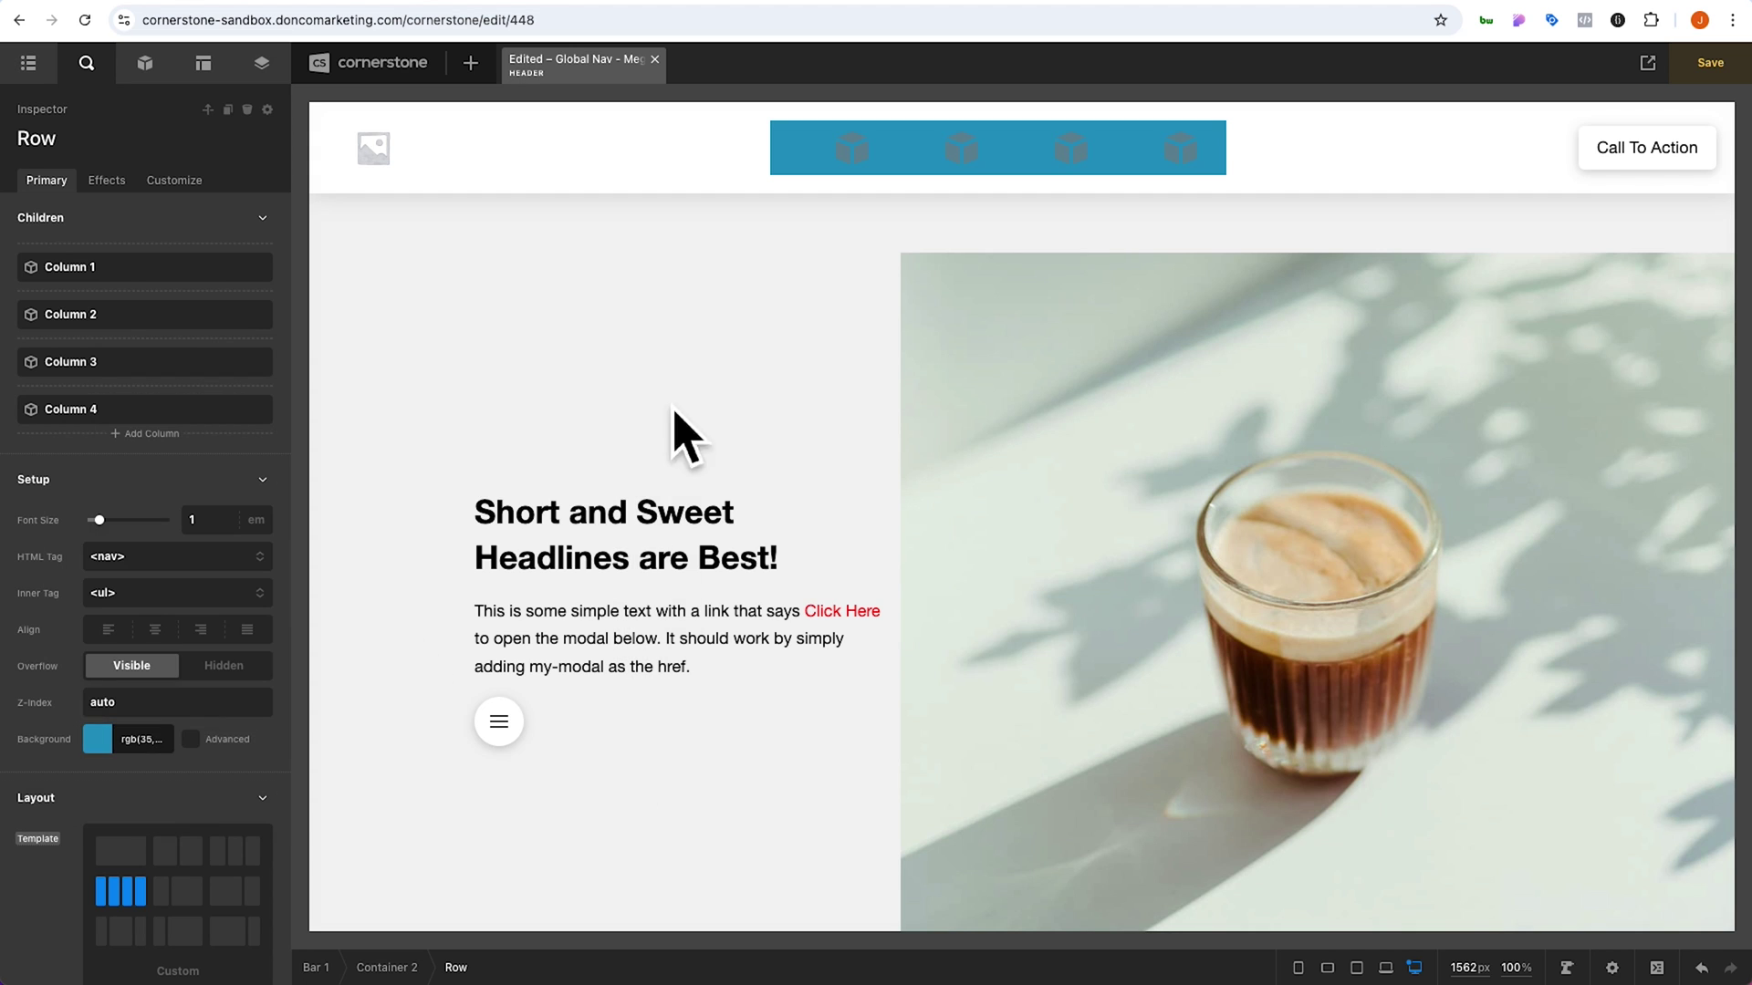
Give Column 1 a bright green background and apply the same styling to the row's other three columns
left_click(821, 172)
left_click(141, 542)
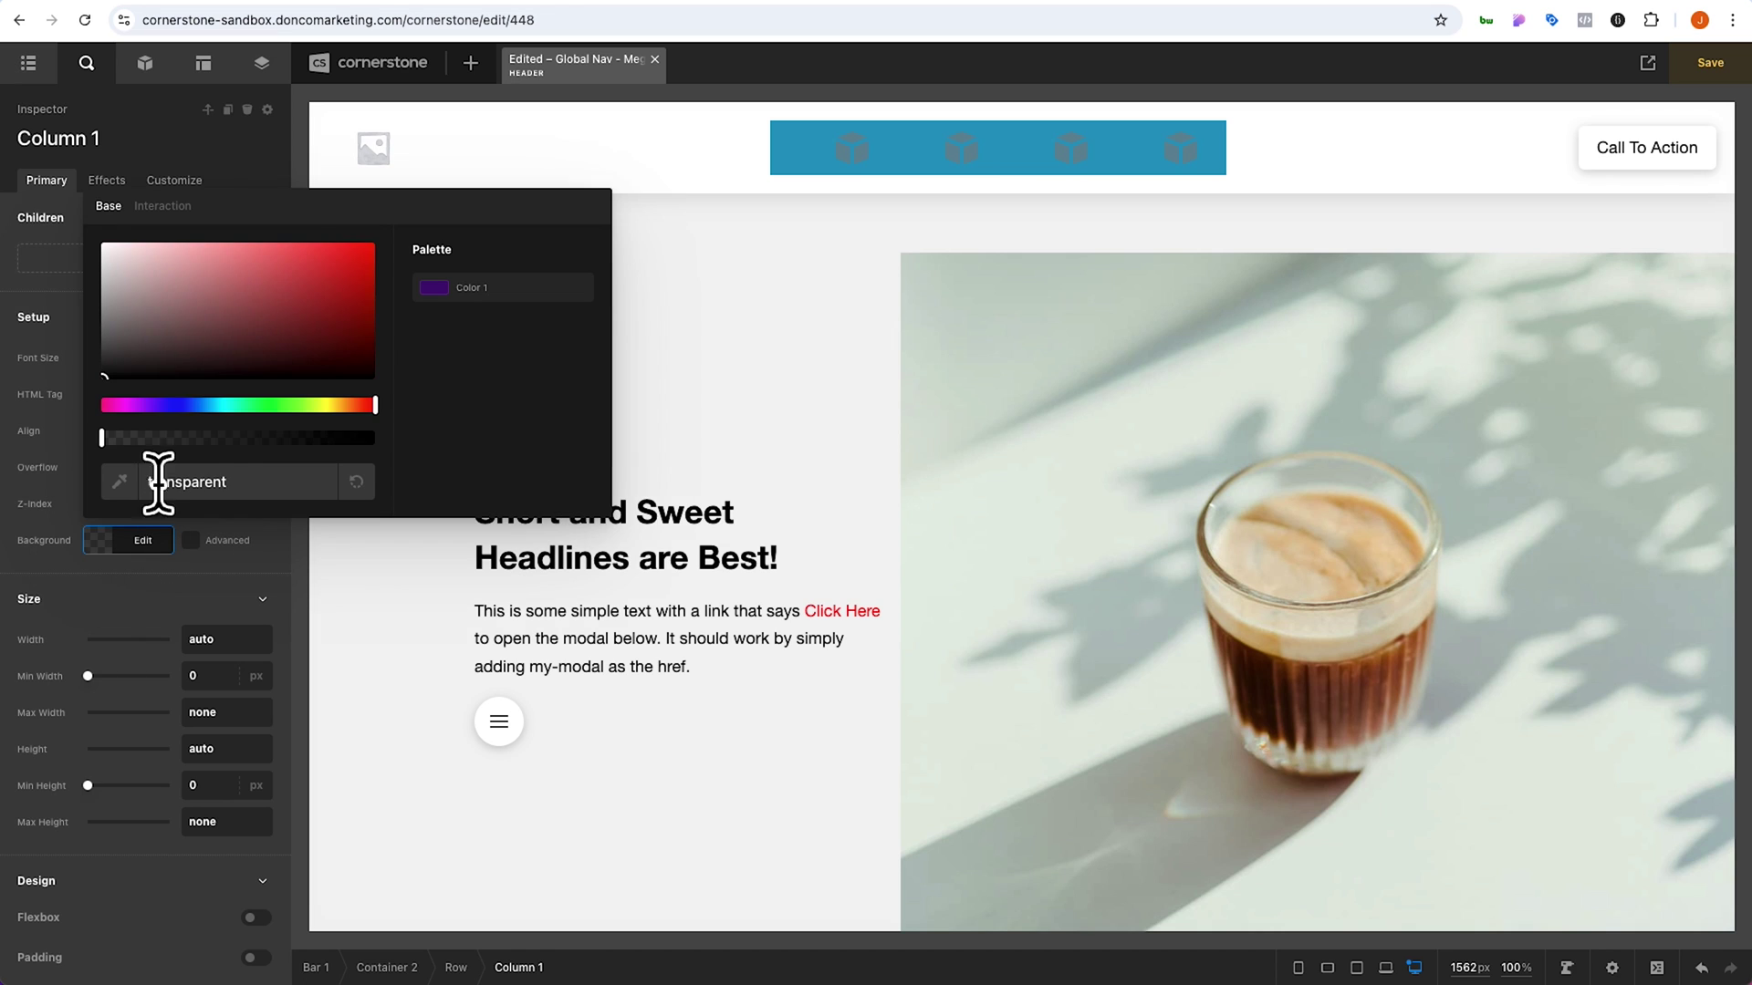
left_click_drag(274, 407, 265, 407)
left_click(121, 545)
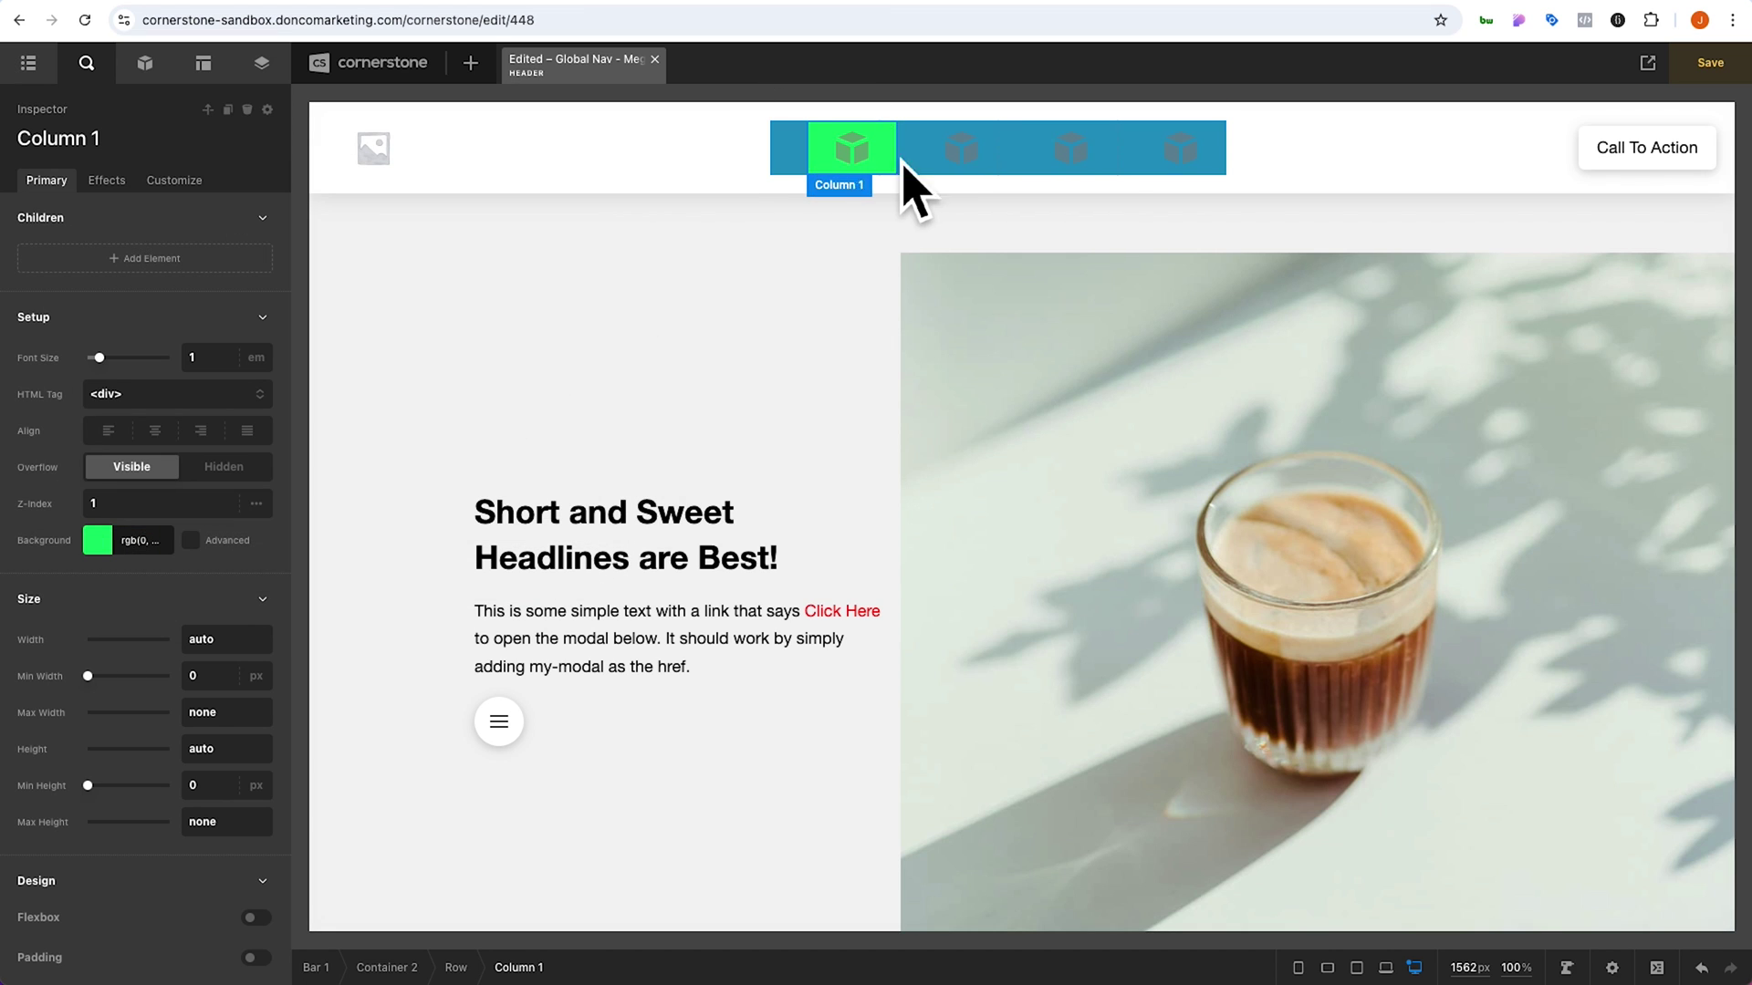
Try <div> as the row's inner tag to compare the spacing, and set it back to <ul>
left_click(787, 186)
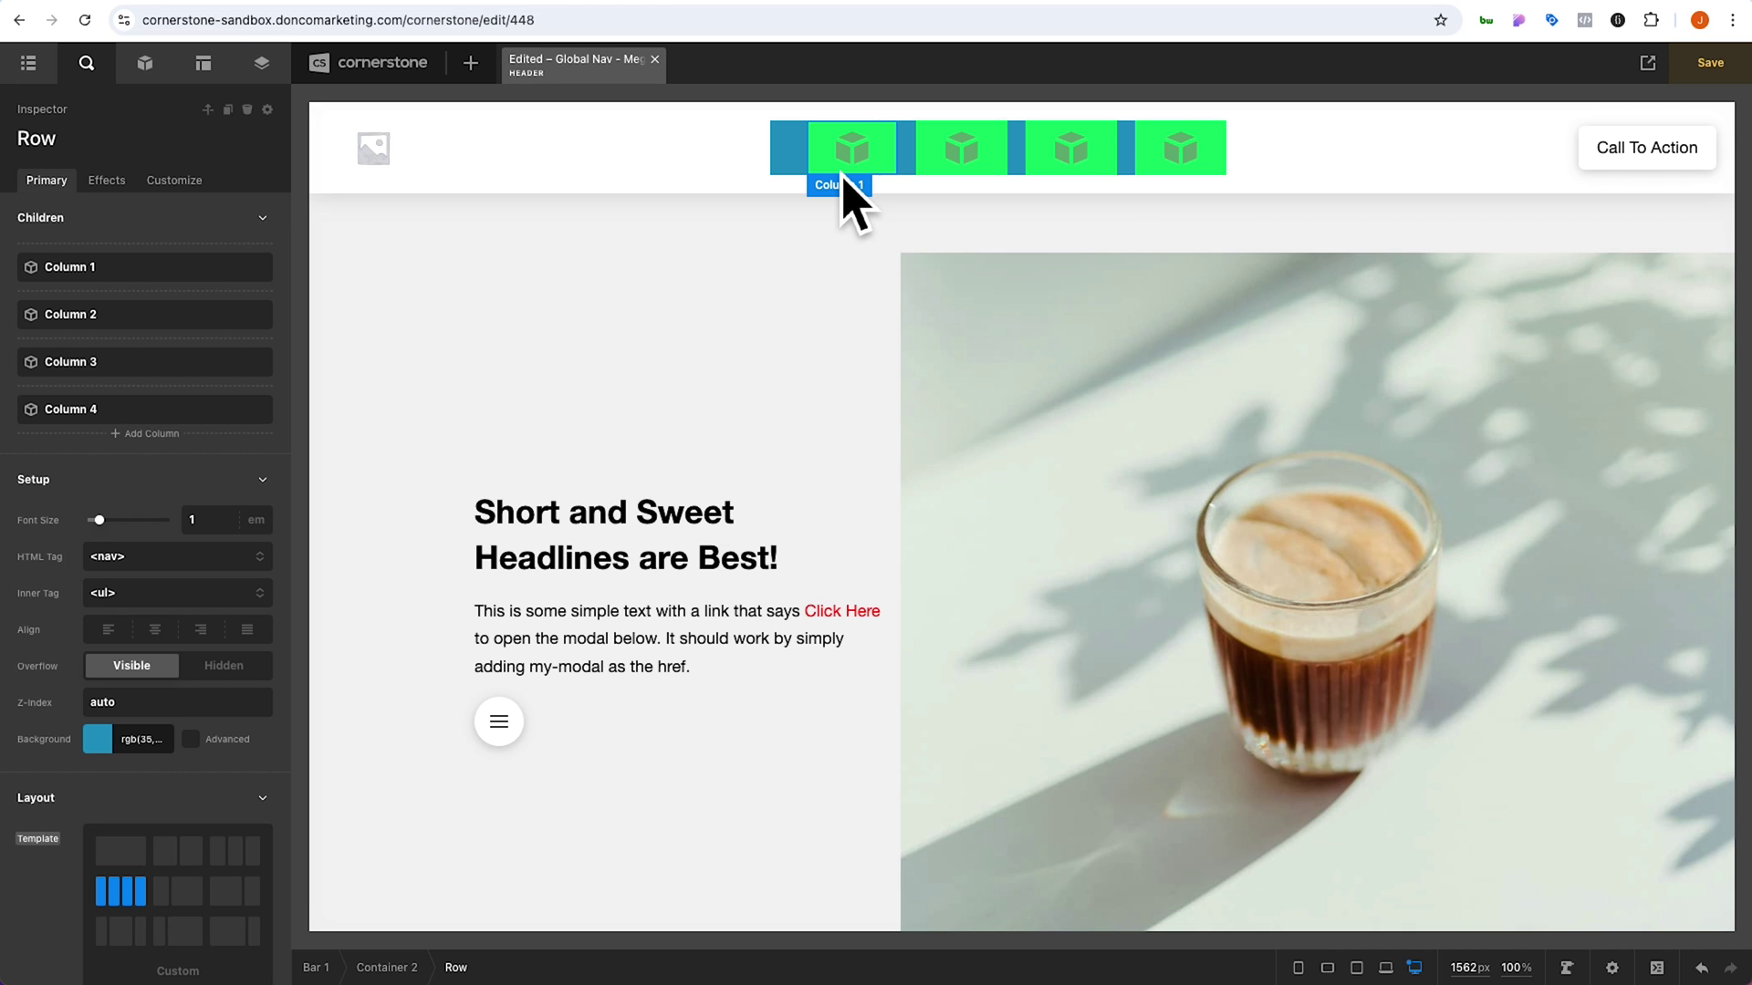
left_click(189, 595)
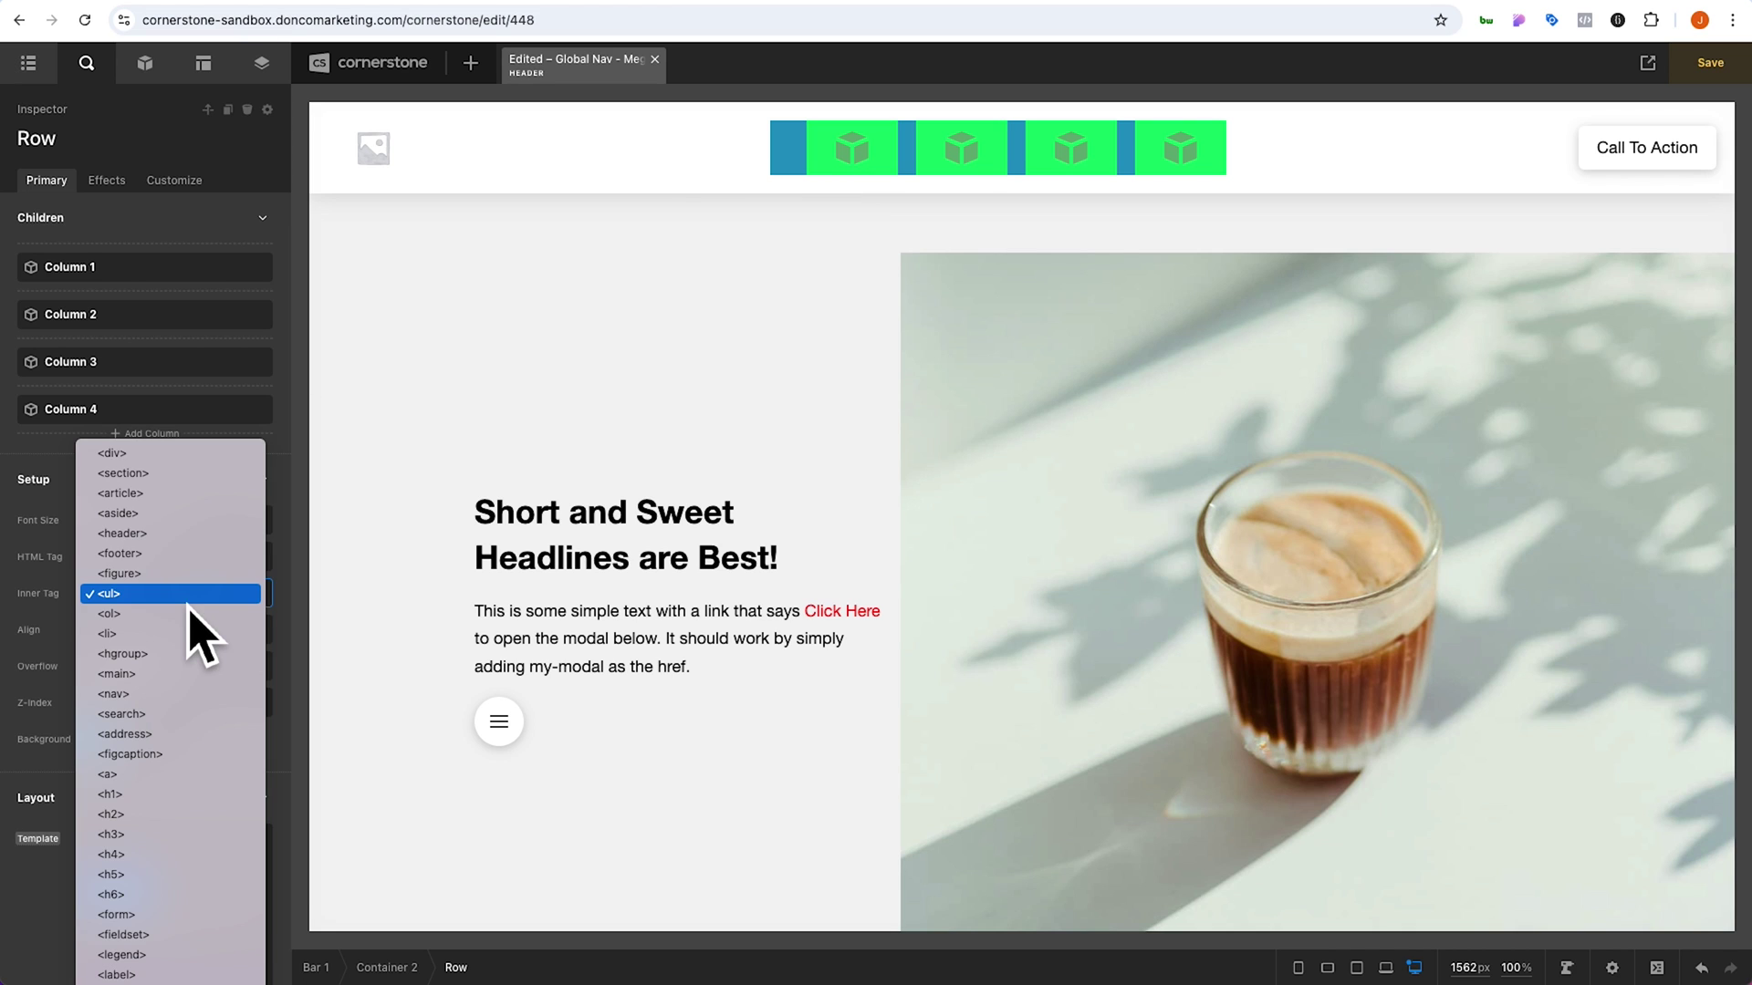
left_click(172, 453)
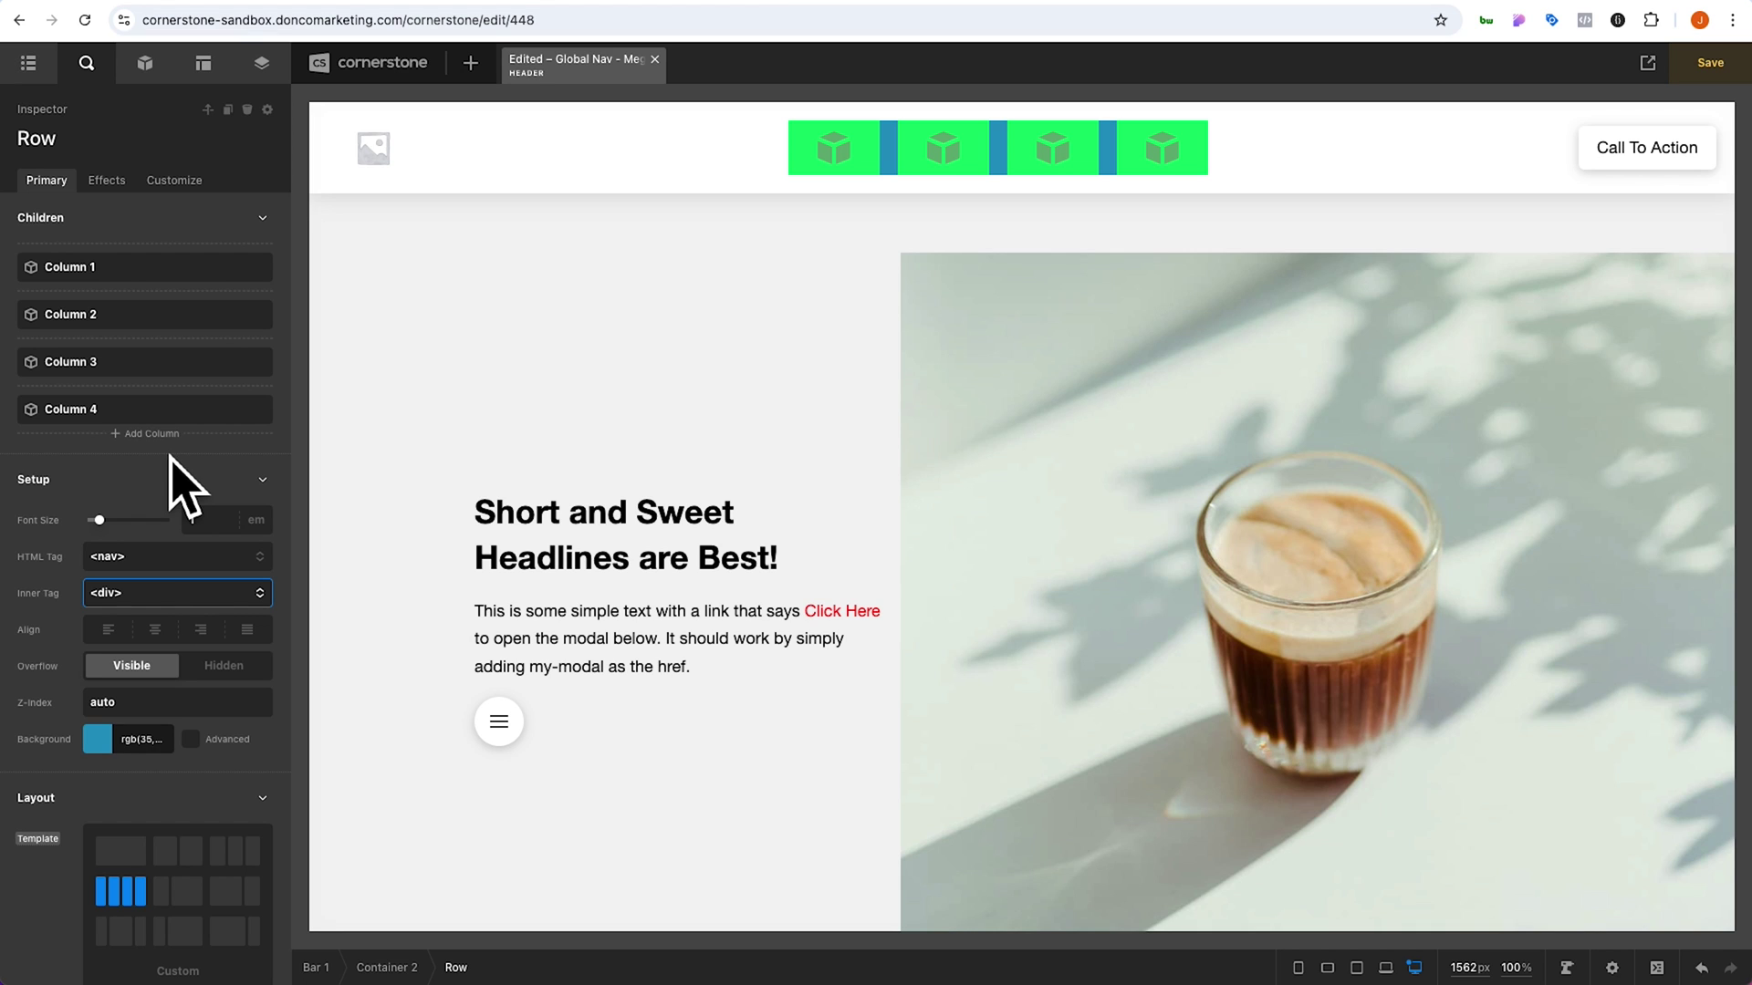
left_click(128, 598)
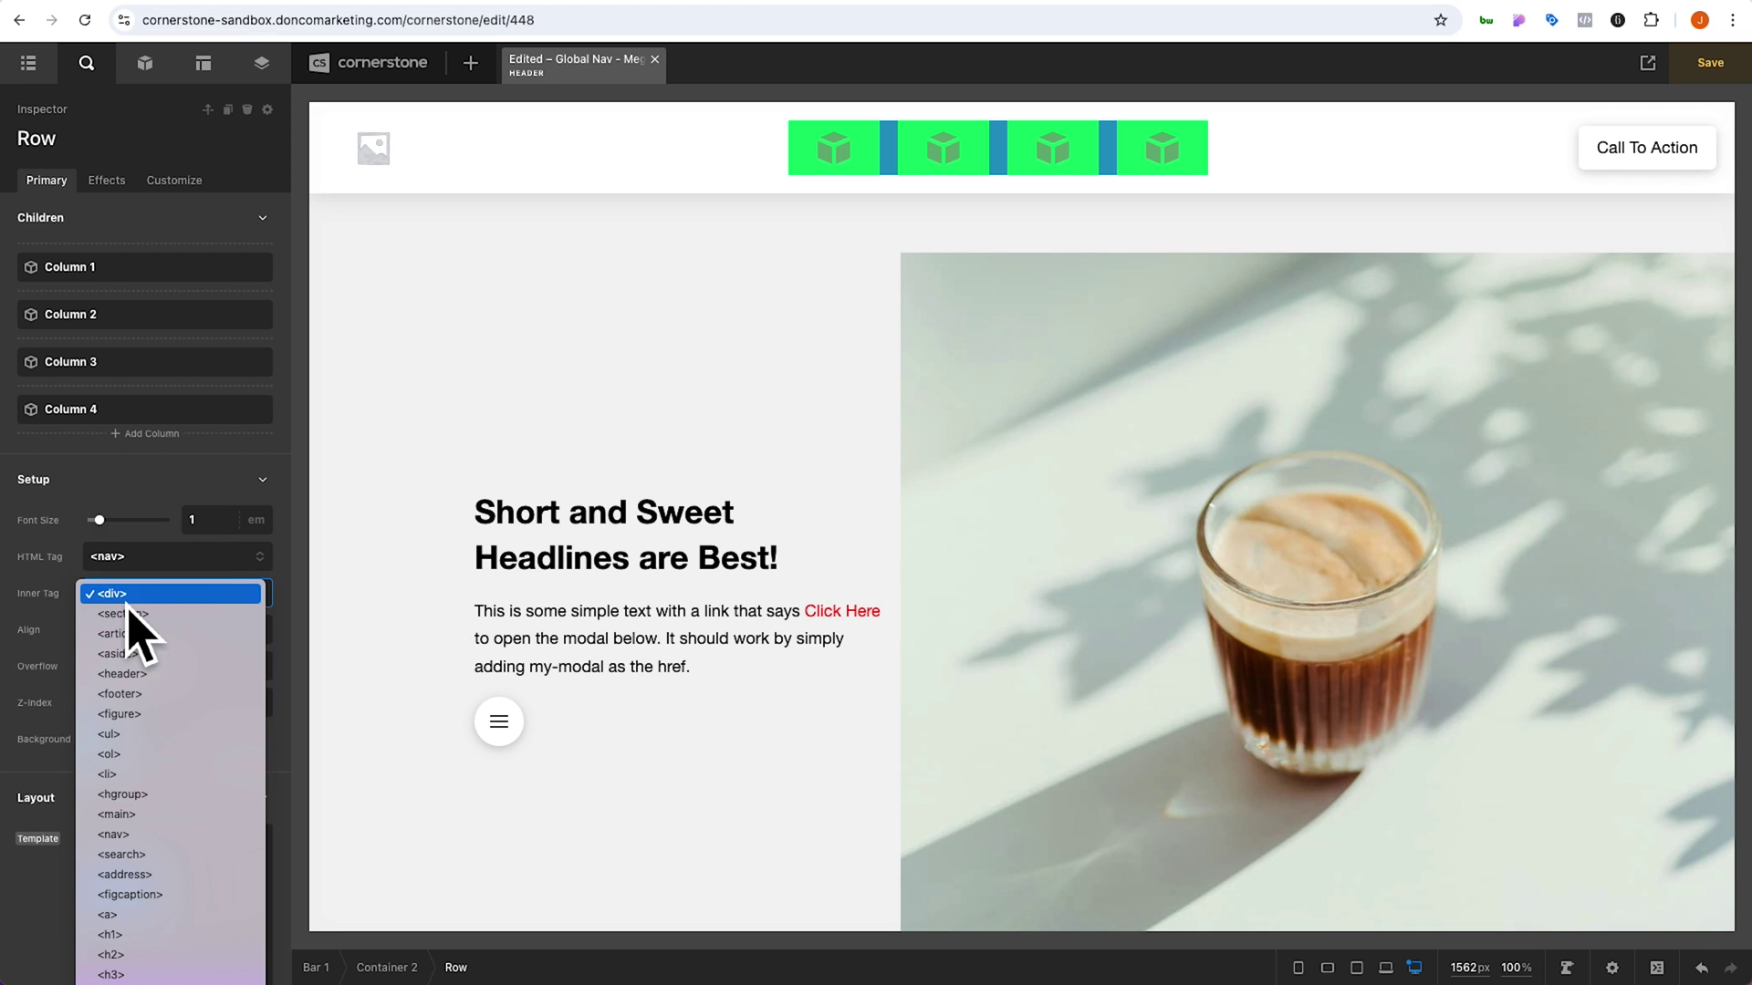
left_click(129, 737)
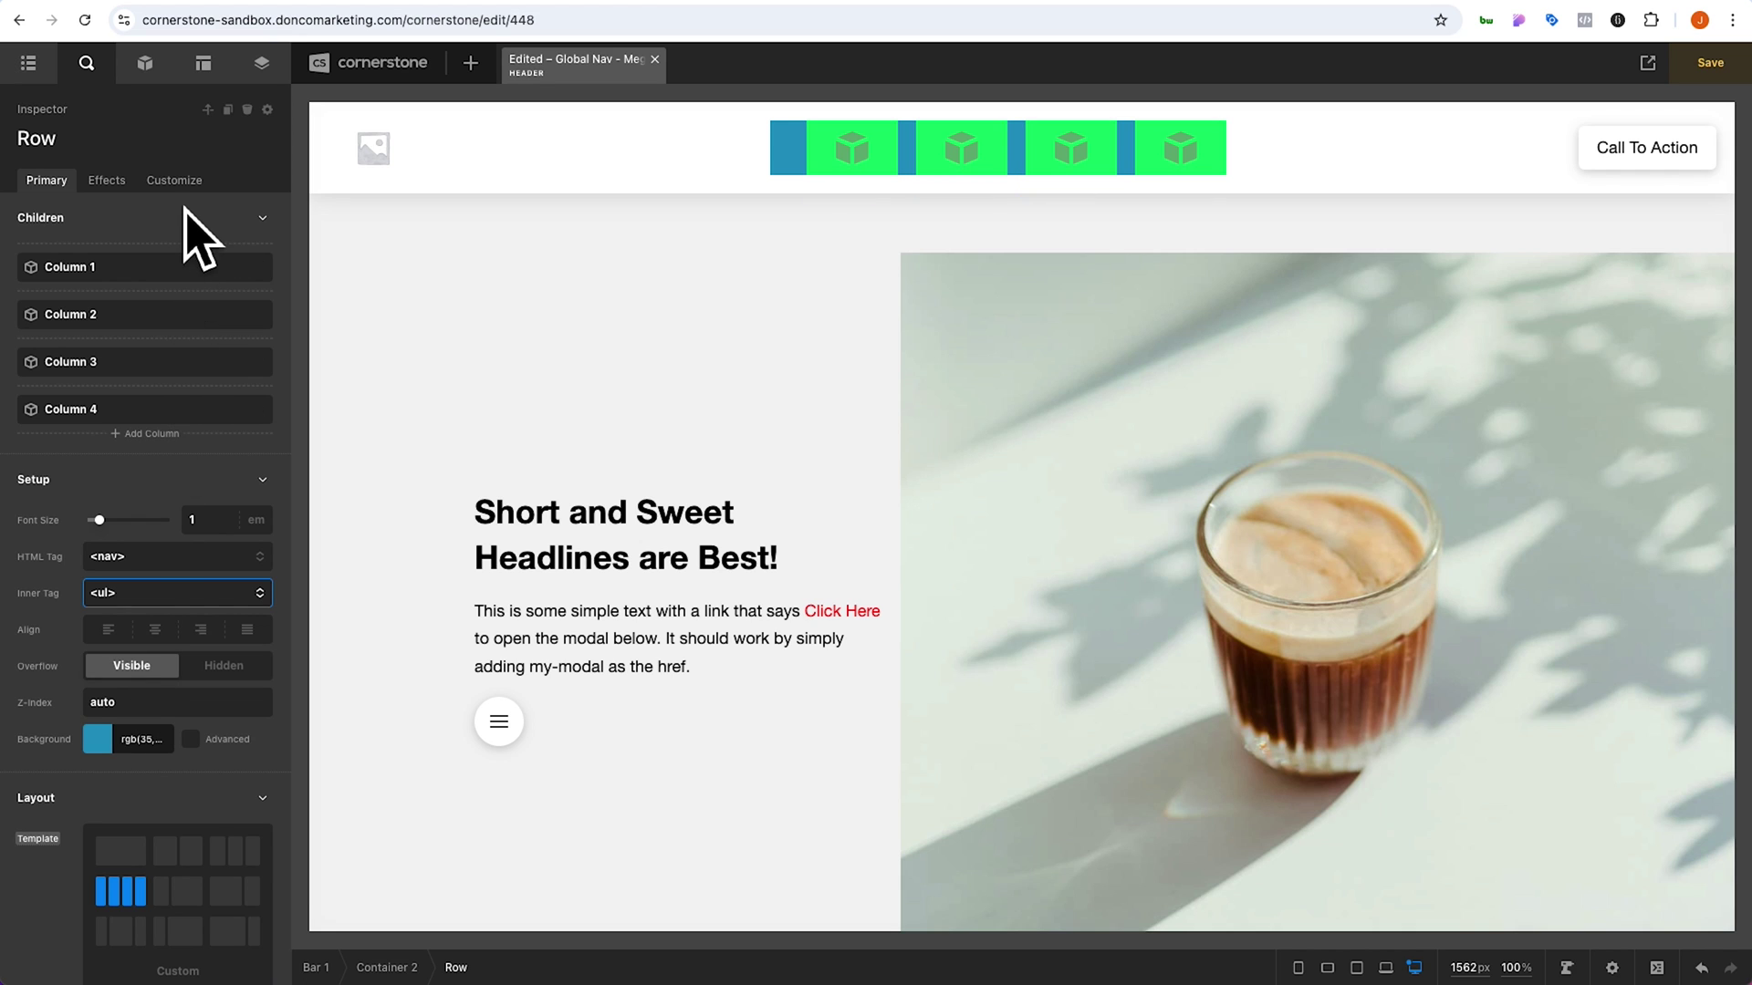
Add element CSS to the row that sets padding-inline-start: 0 for $el ul, and save the header
left_click(182, 186)
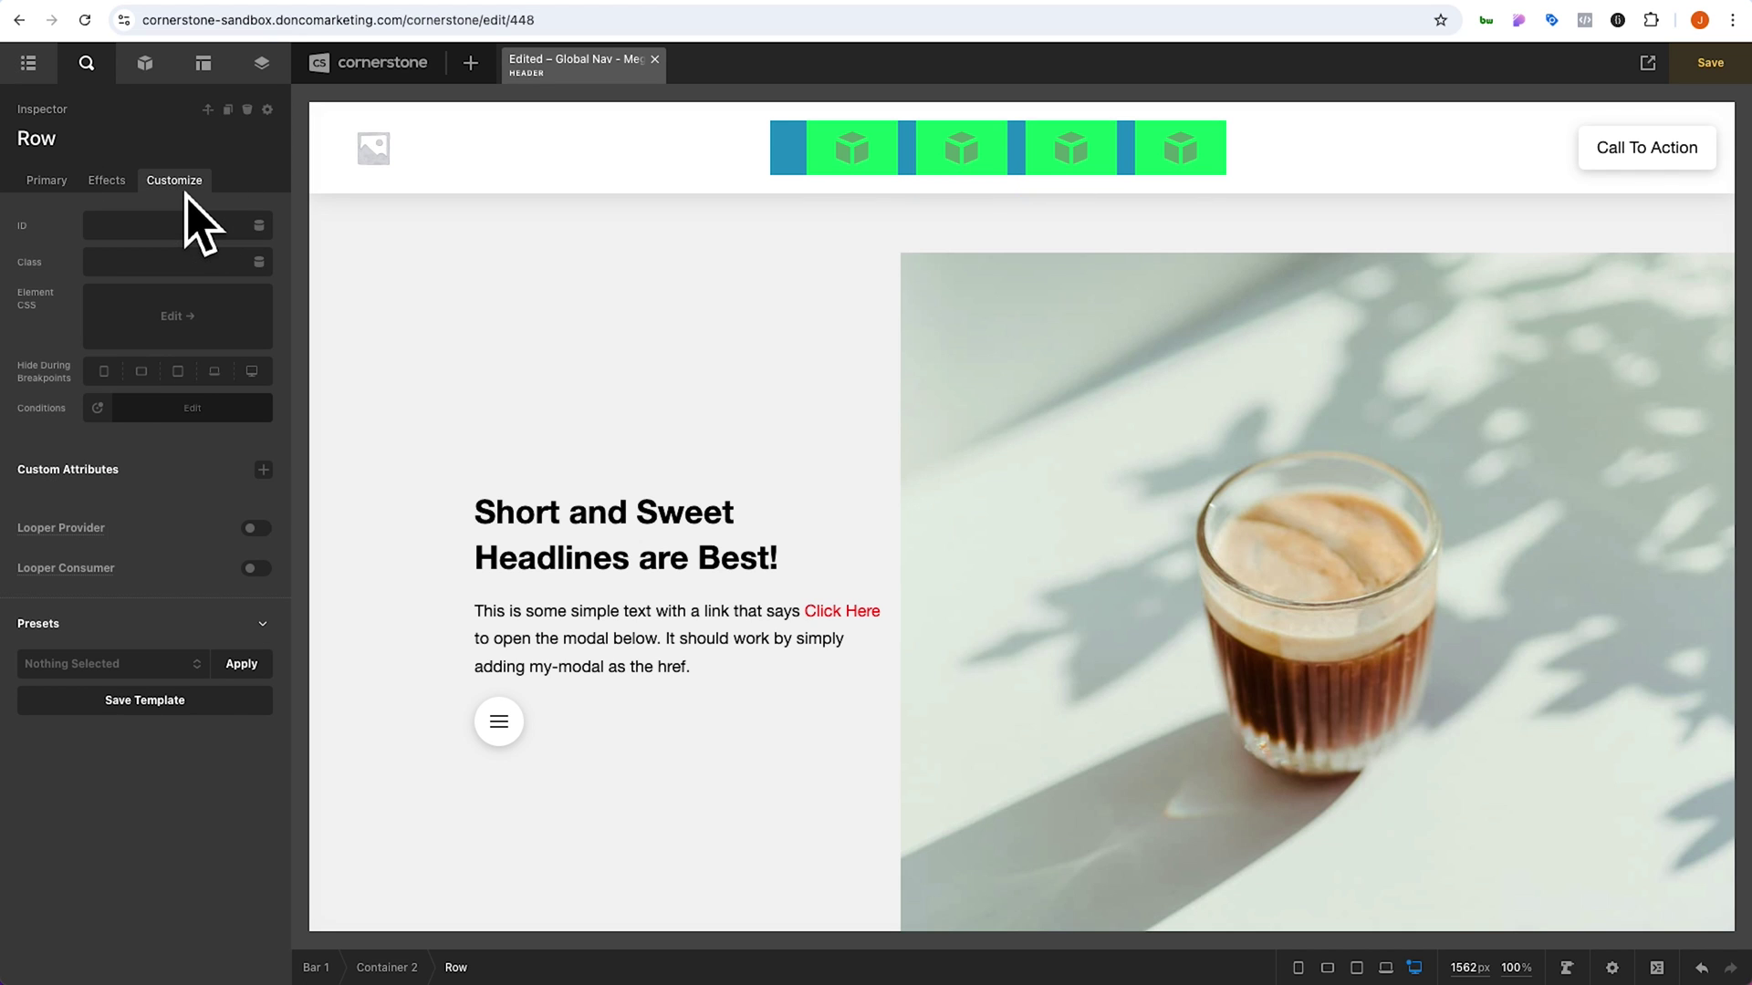
left_click(163, 334)
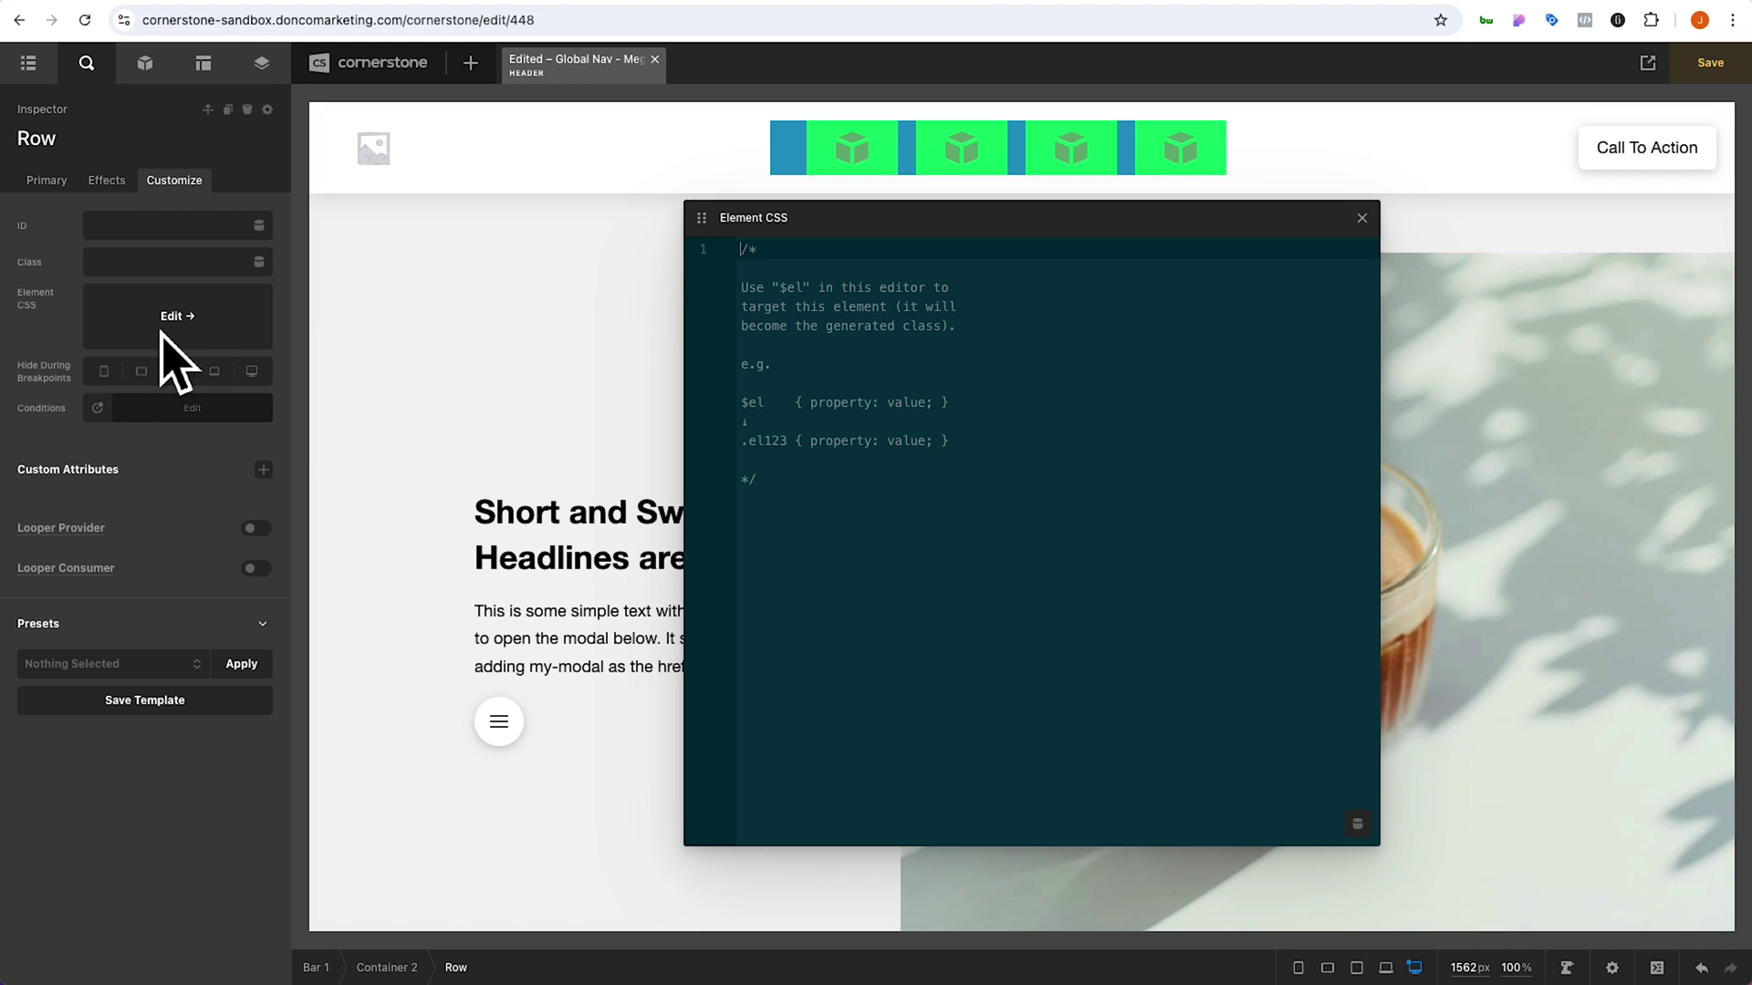
type("$el")
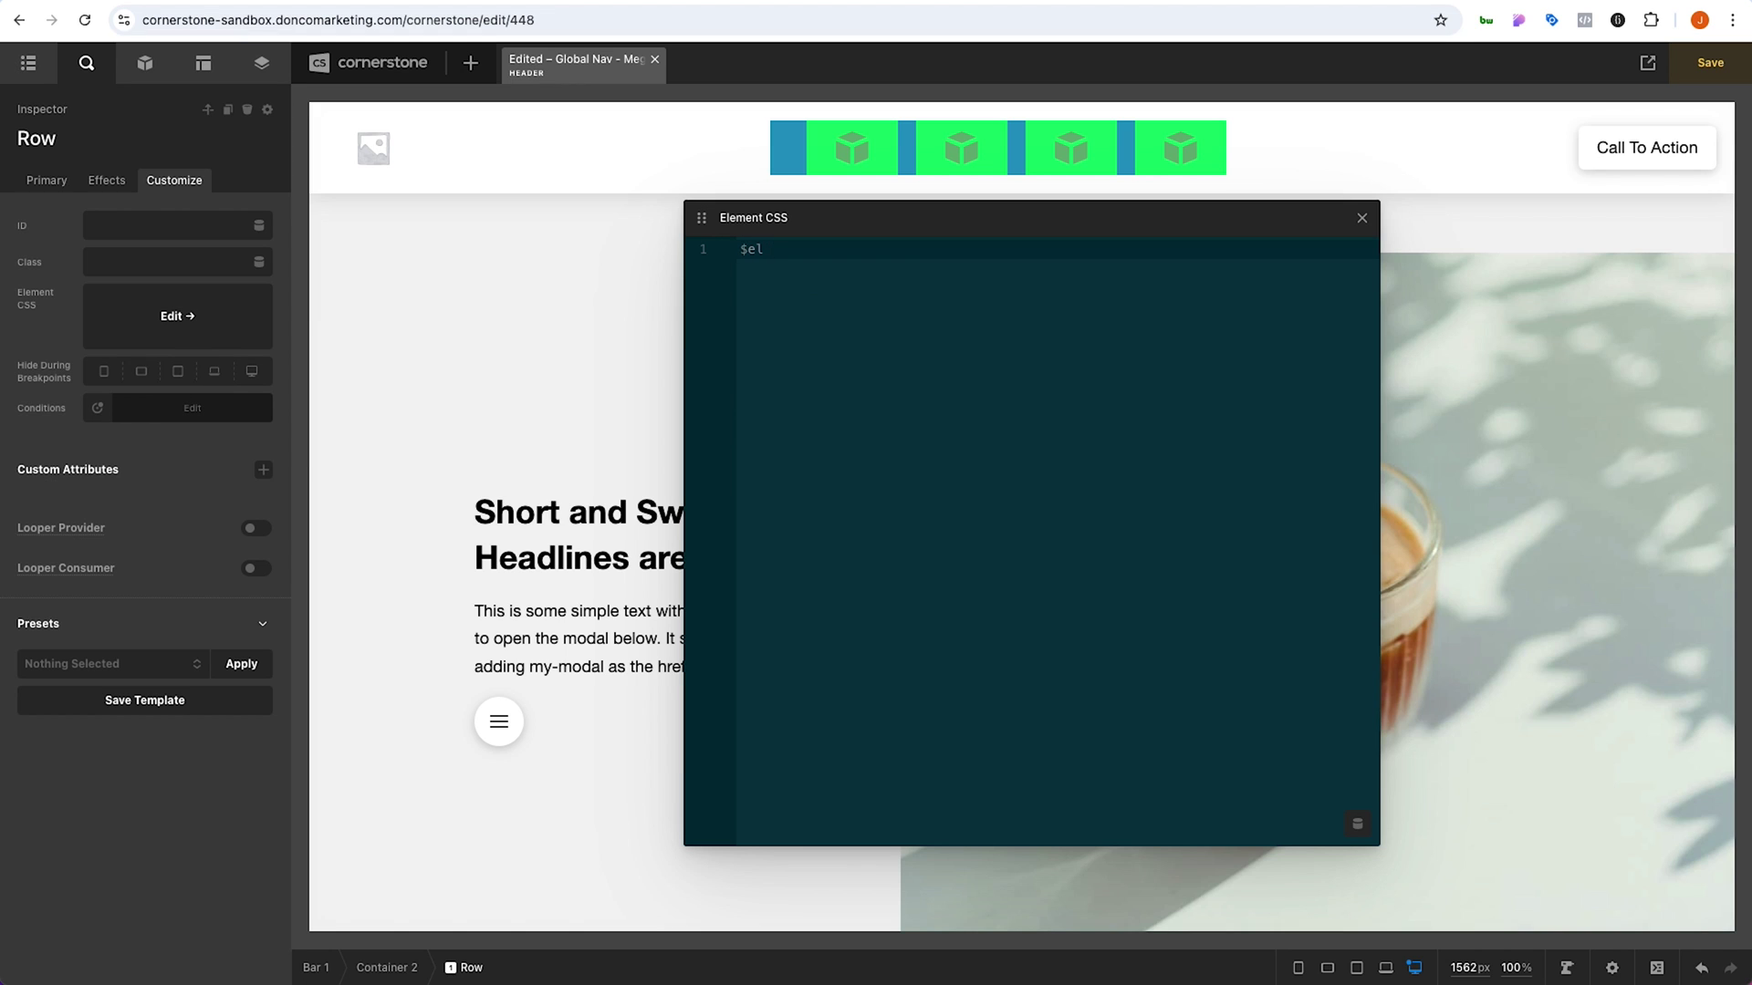
type(" ul {")
key("Return")
type("padding-inline-st")
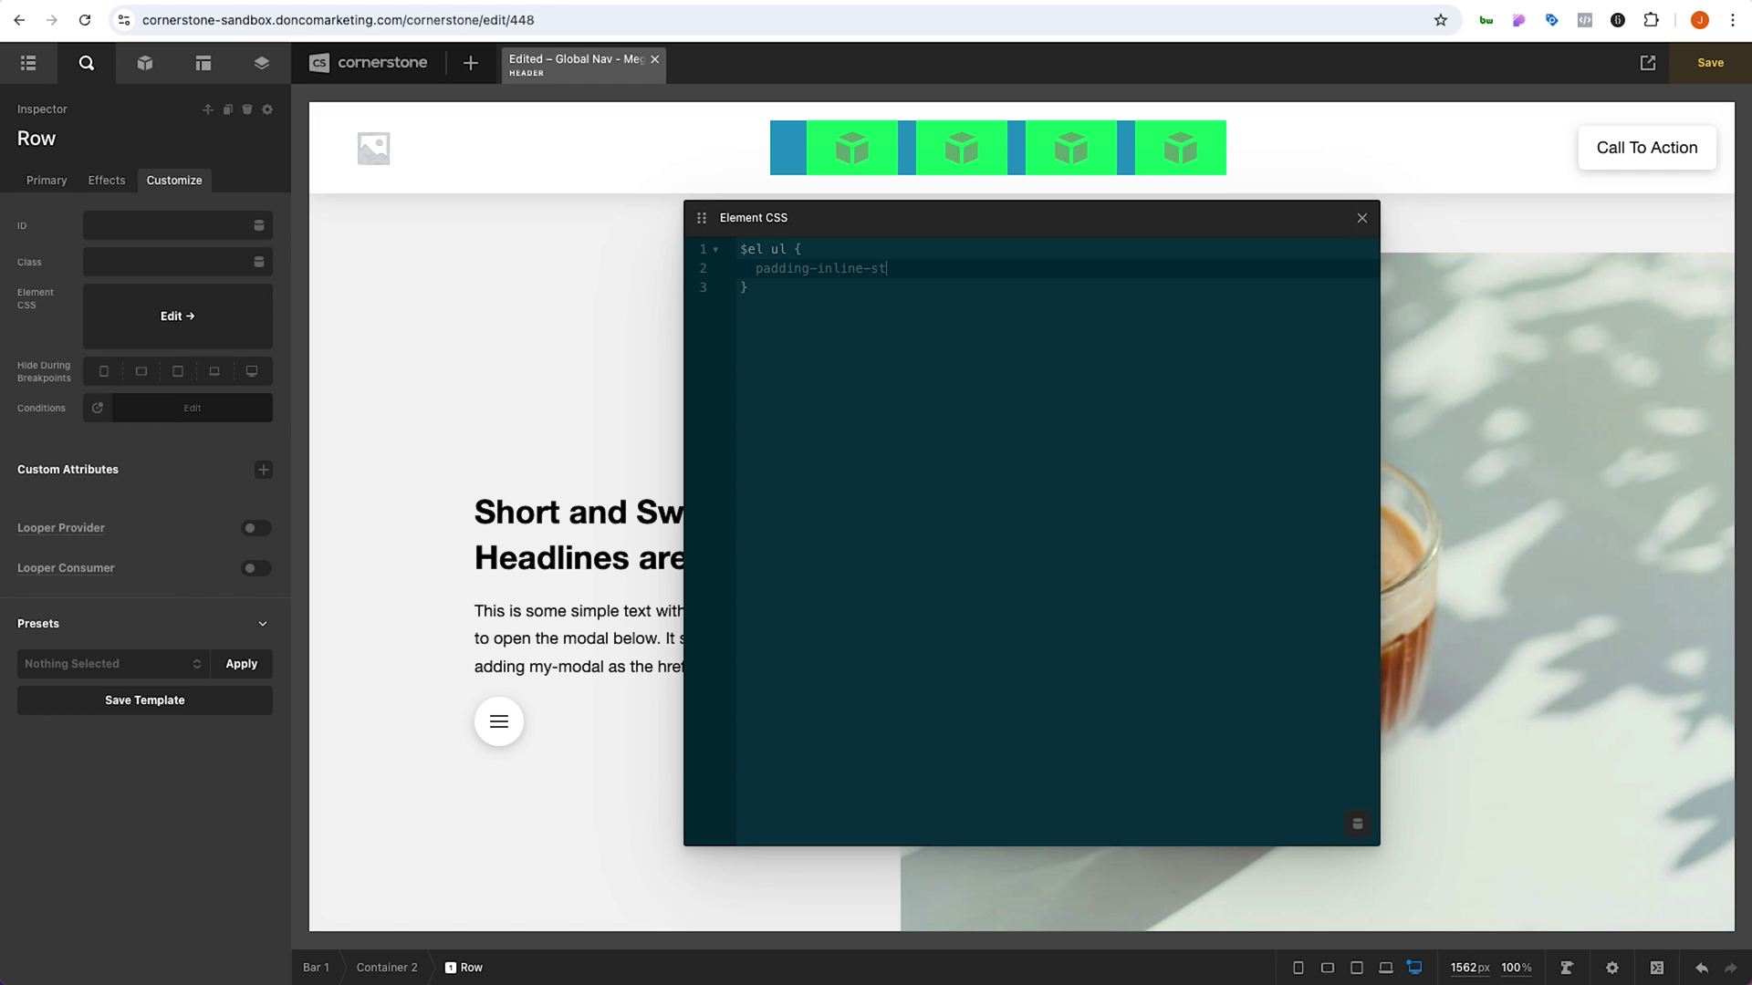
type("art: 0;")
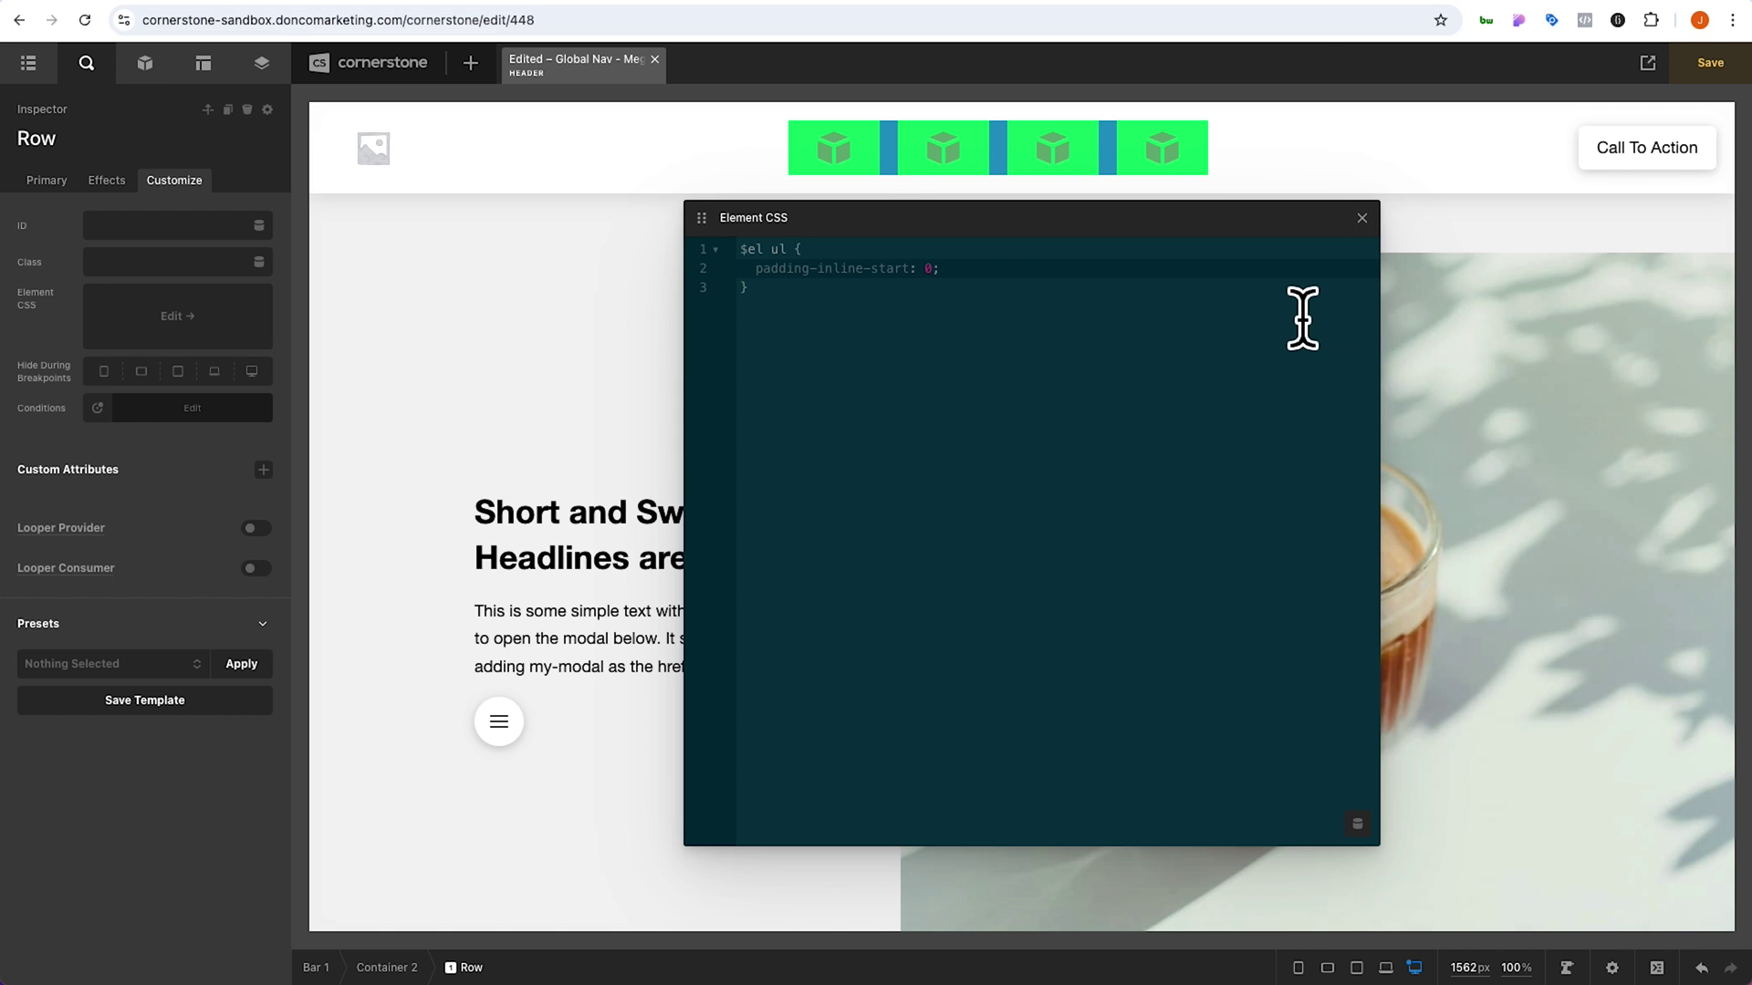
left_click(1362, 218)
key("super+s")
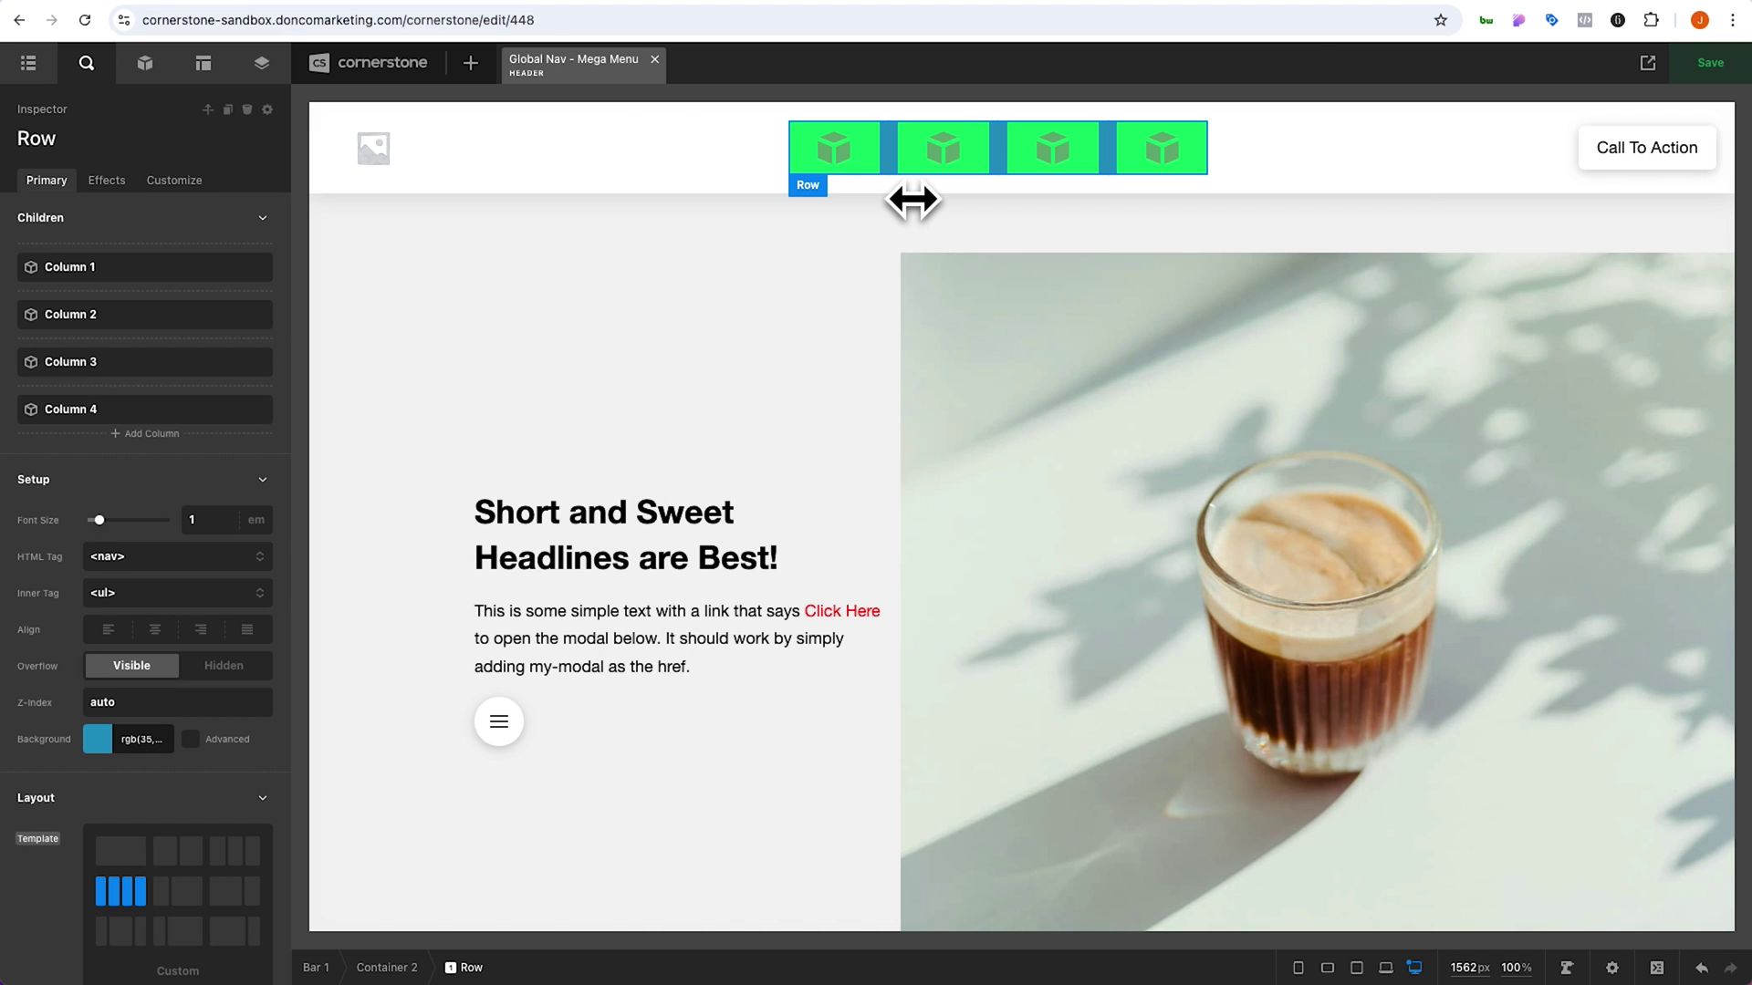
Set Column 1's HTML tag to <li> and copy that styling to Columns 2, 3 and 4
left_click(823, 188)
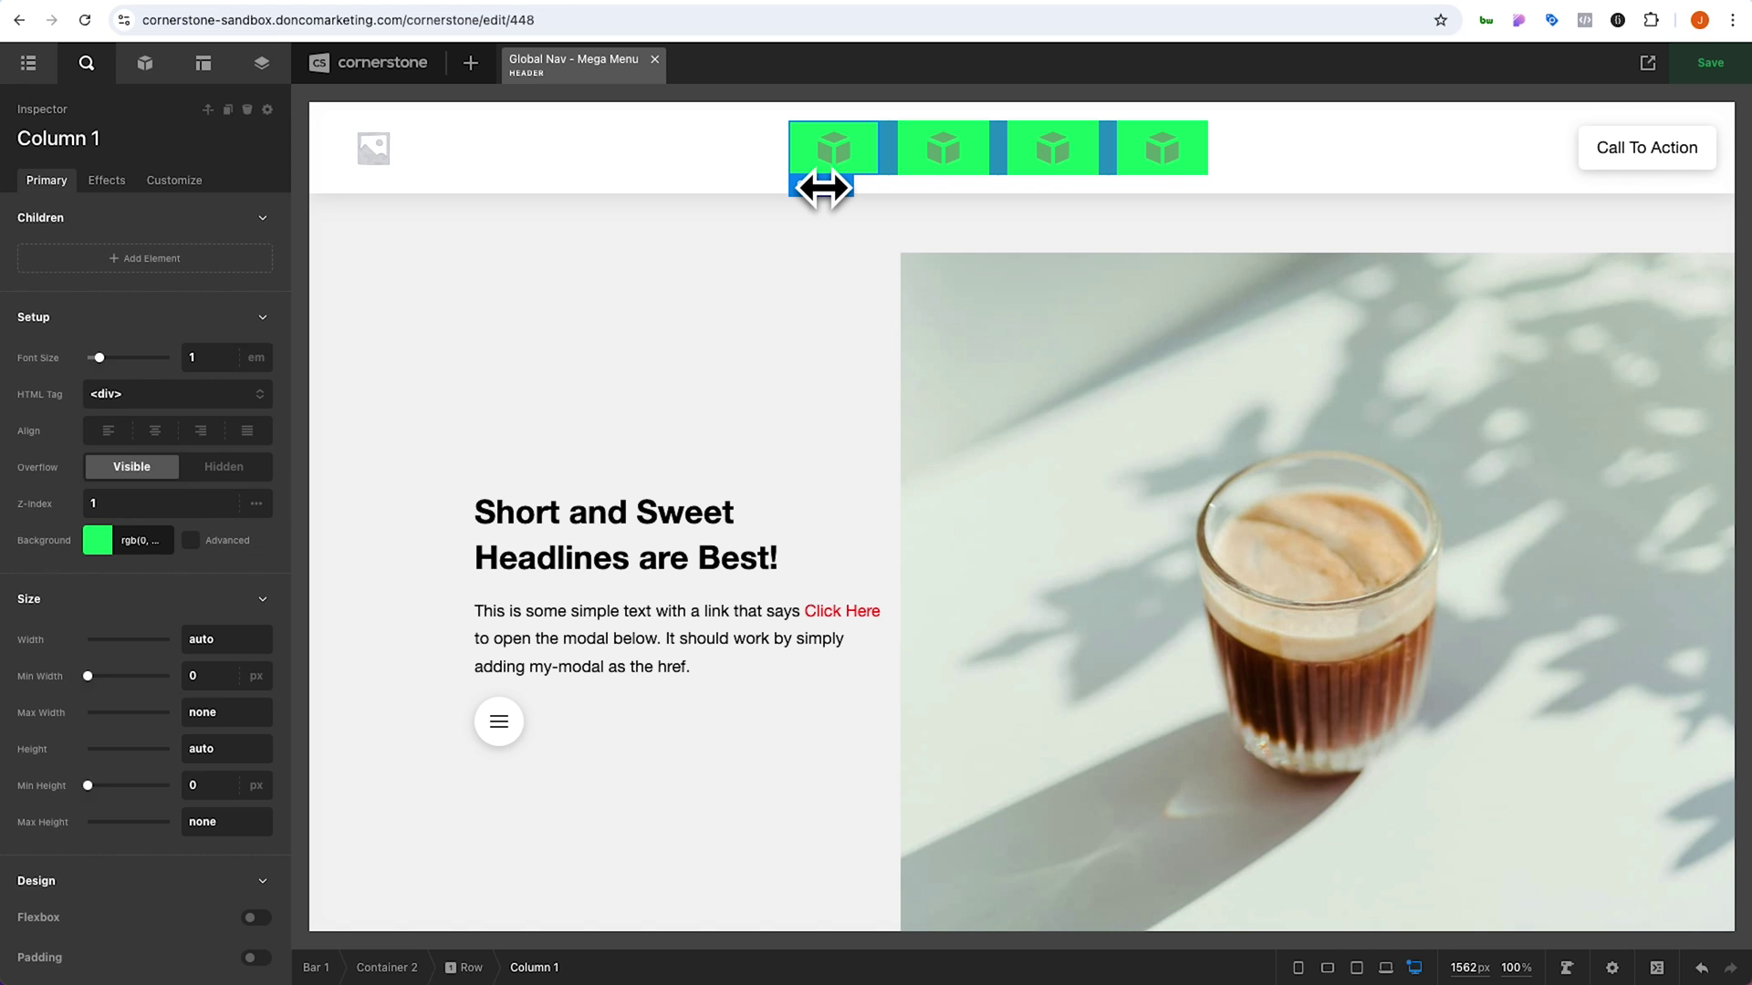
left_click(151, 393)
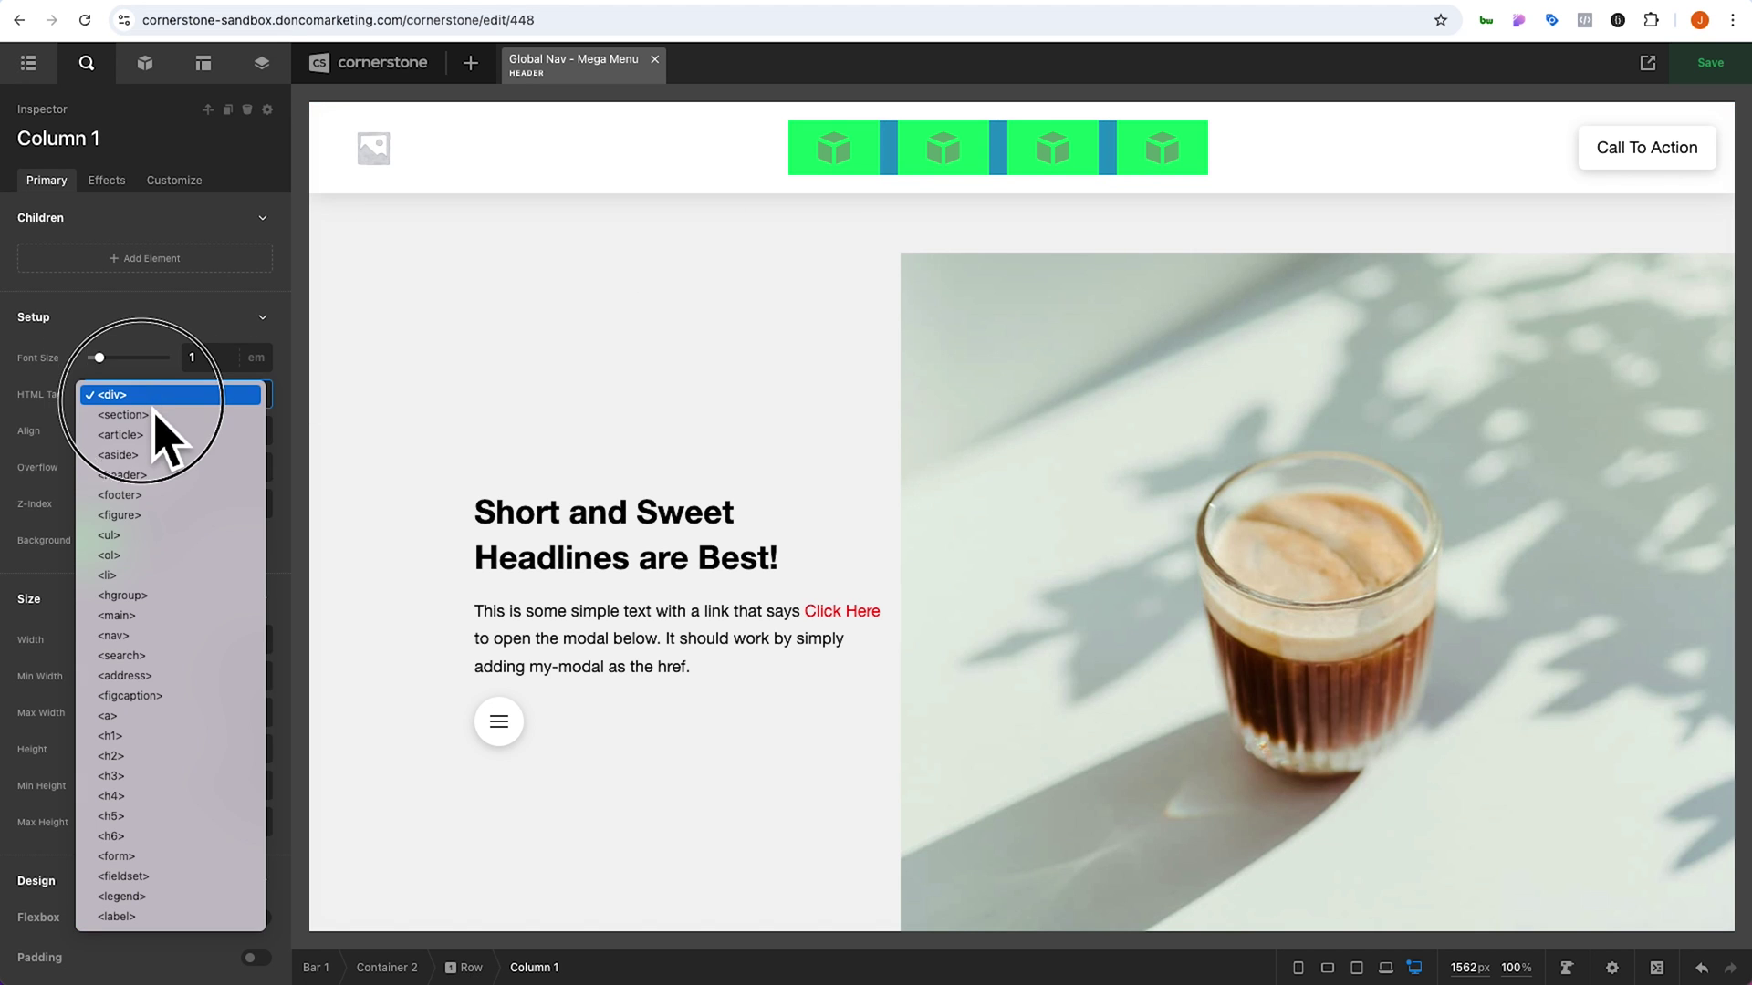
left_click(152, 577)
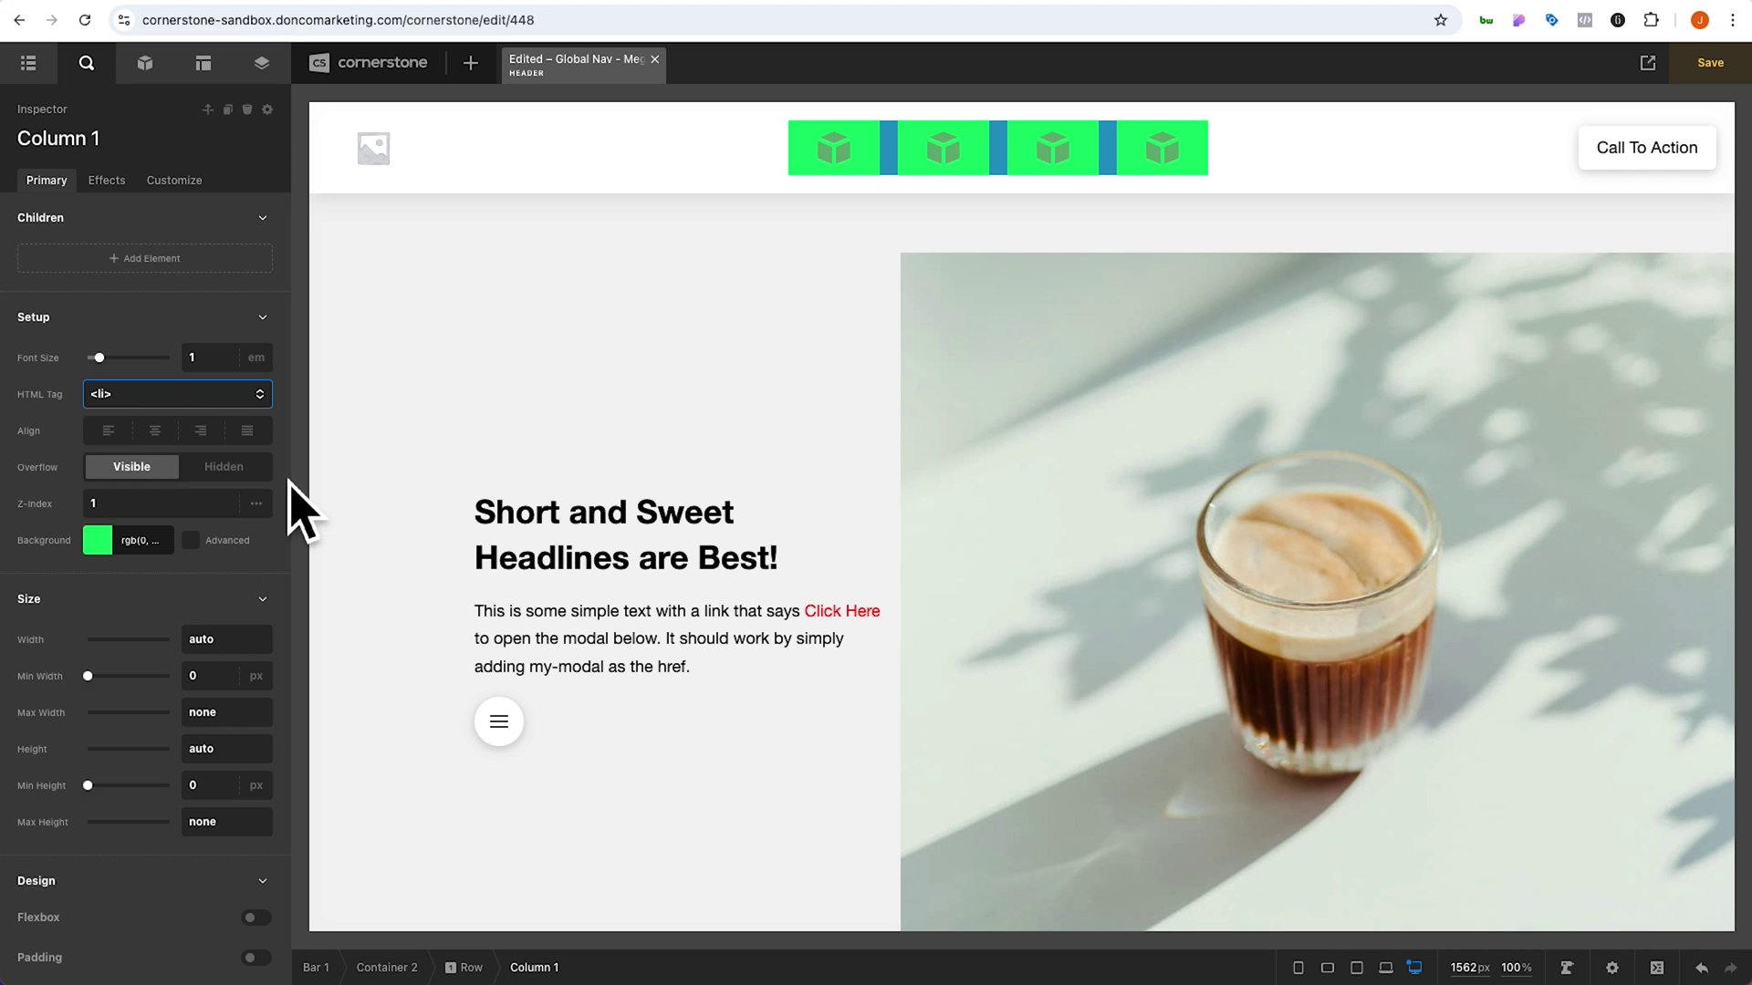
left_click(822, 193)
left_click(931, 185)
left_click(1119, 181)
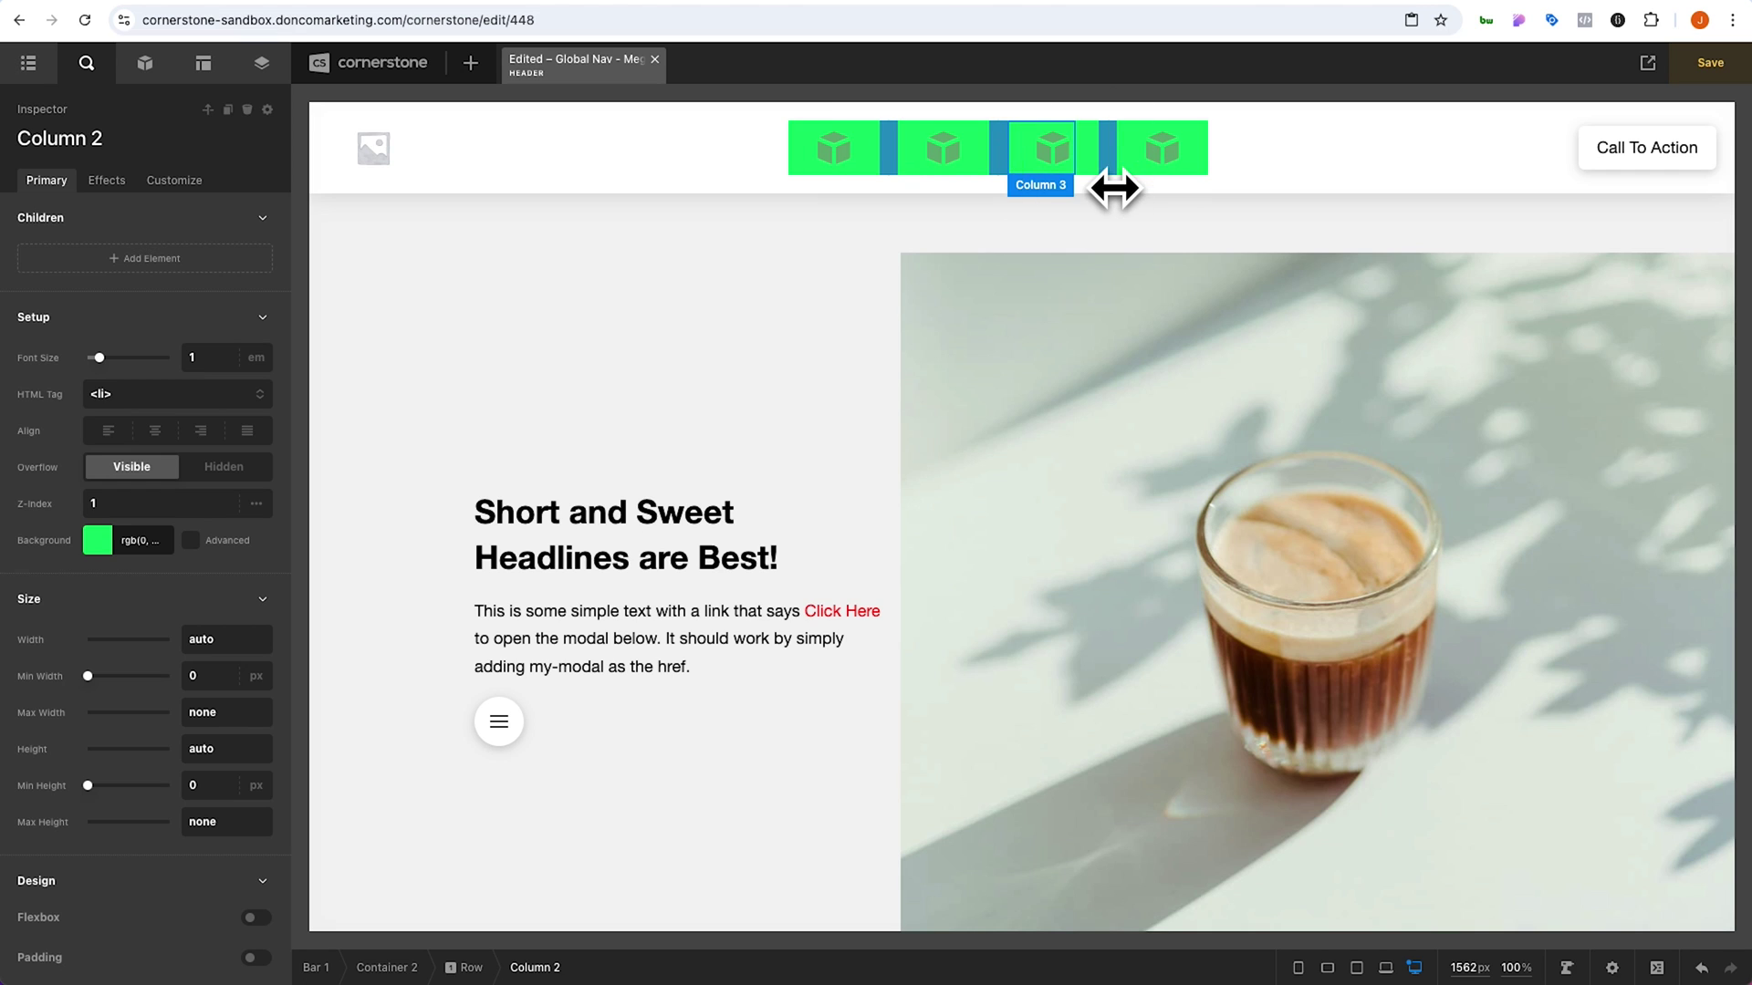
left_click(1157, 190)
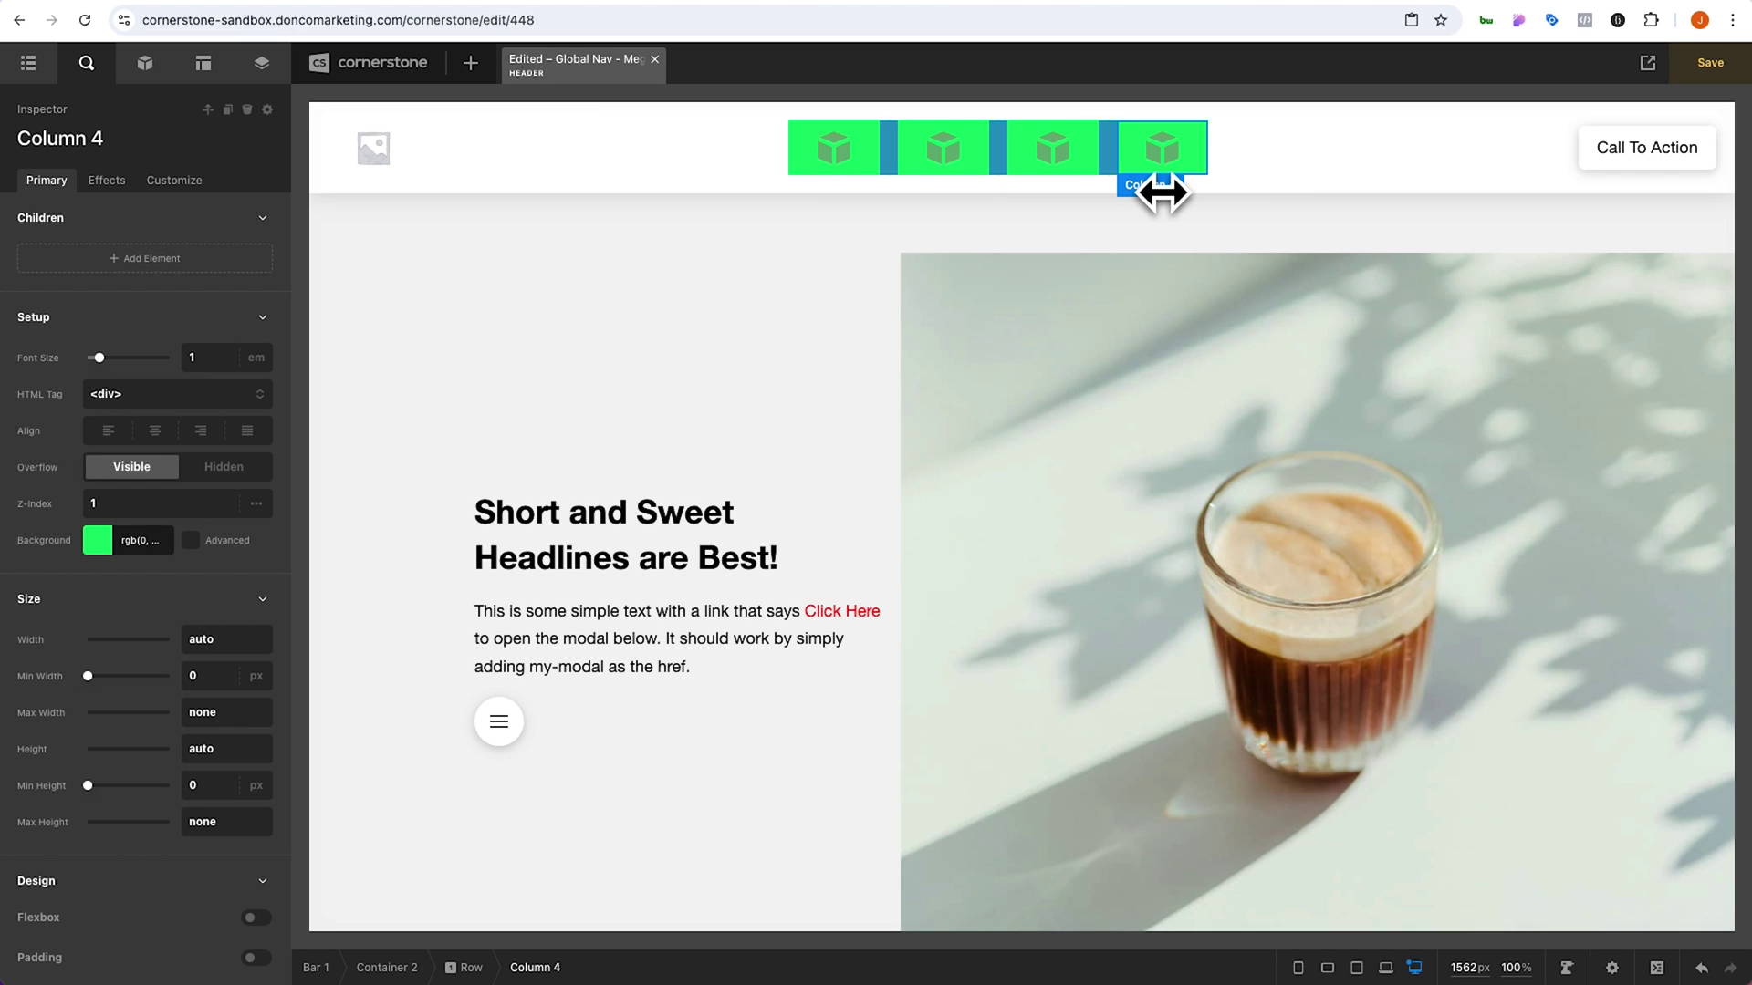
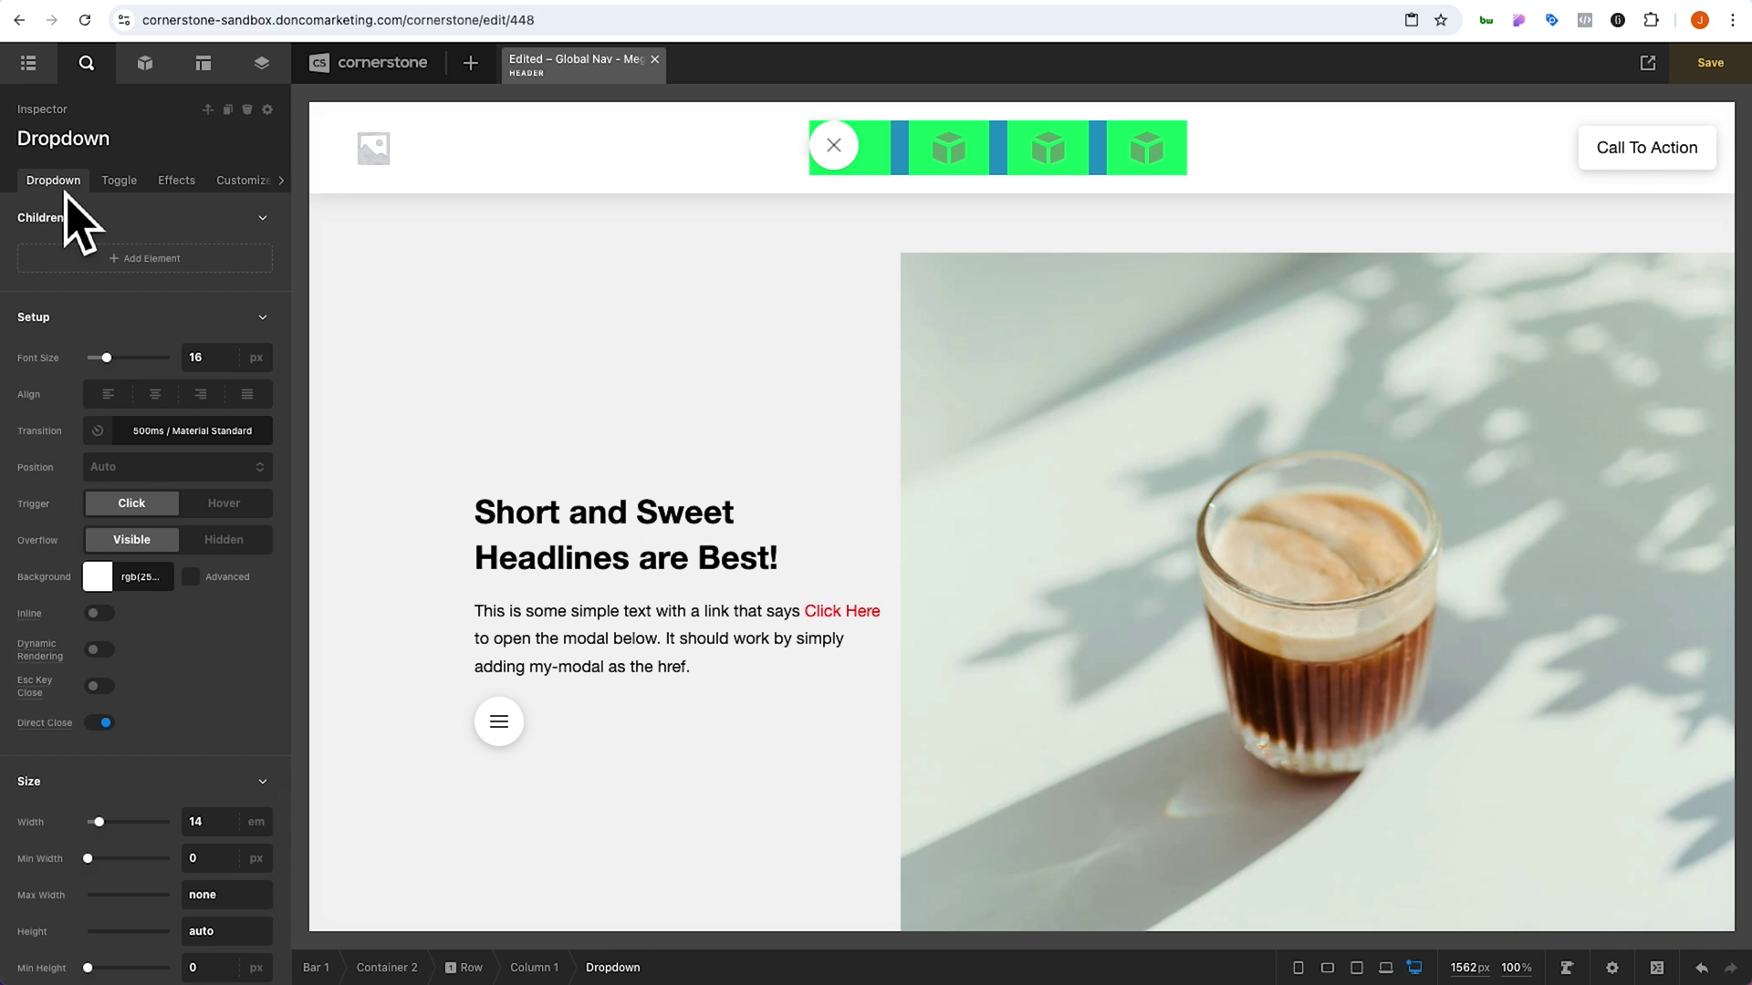
Make the Dropdown's toggle show text instead of a graphic, and set the toggle's width and height to auto
left_click(119, 181)
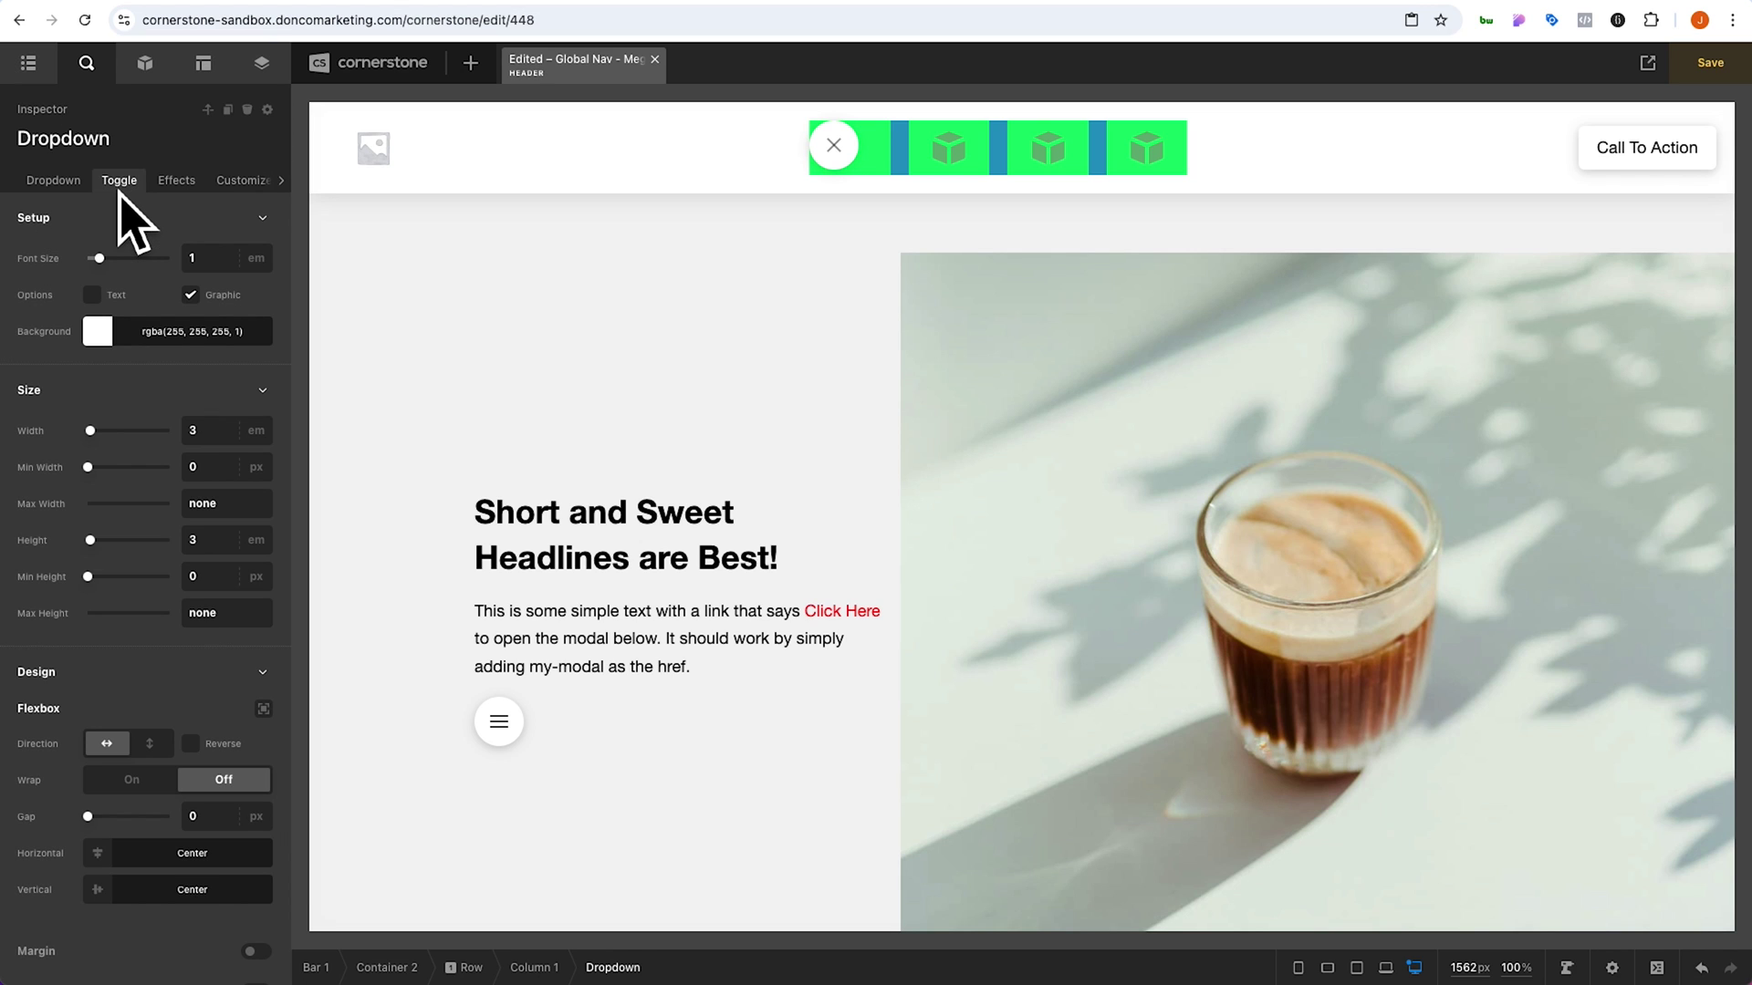
left_click(190, 297)
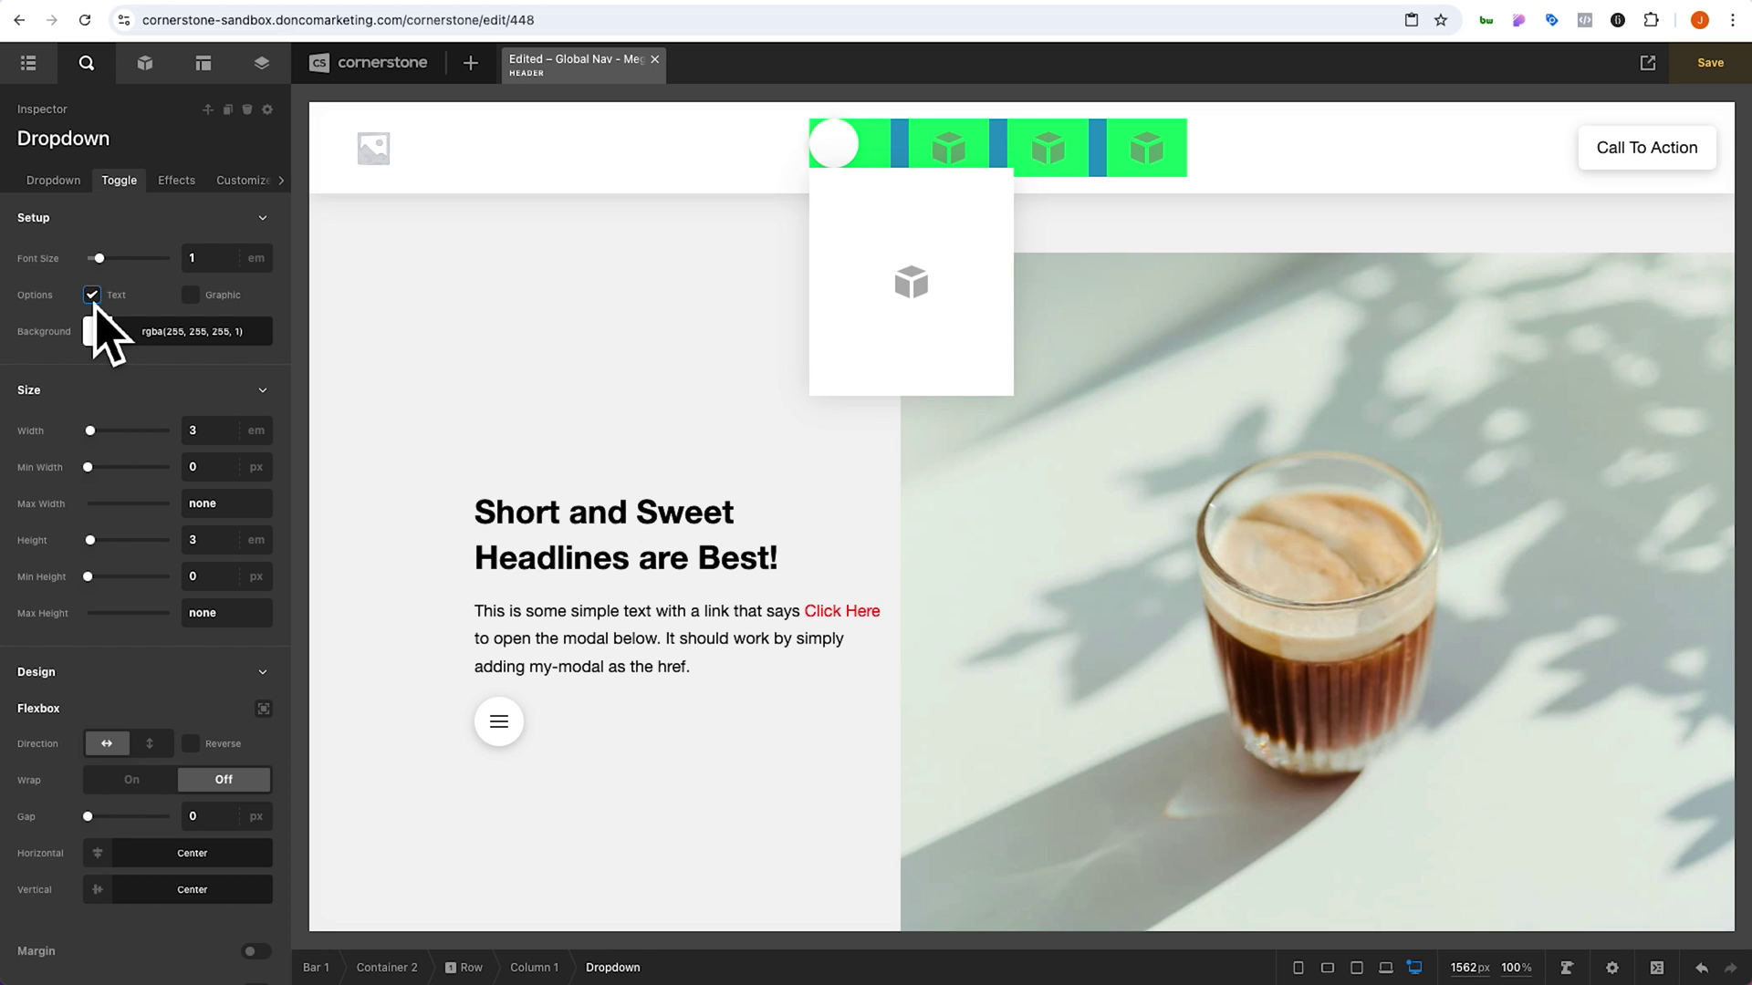
scroll(36, 370, "down", 3)
left_click(255, 341)
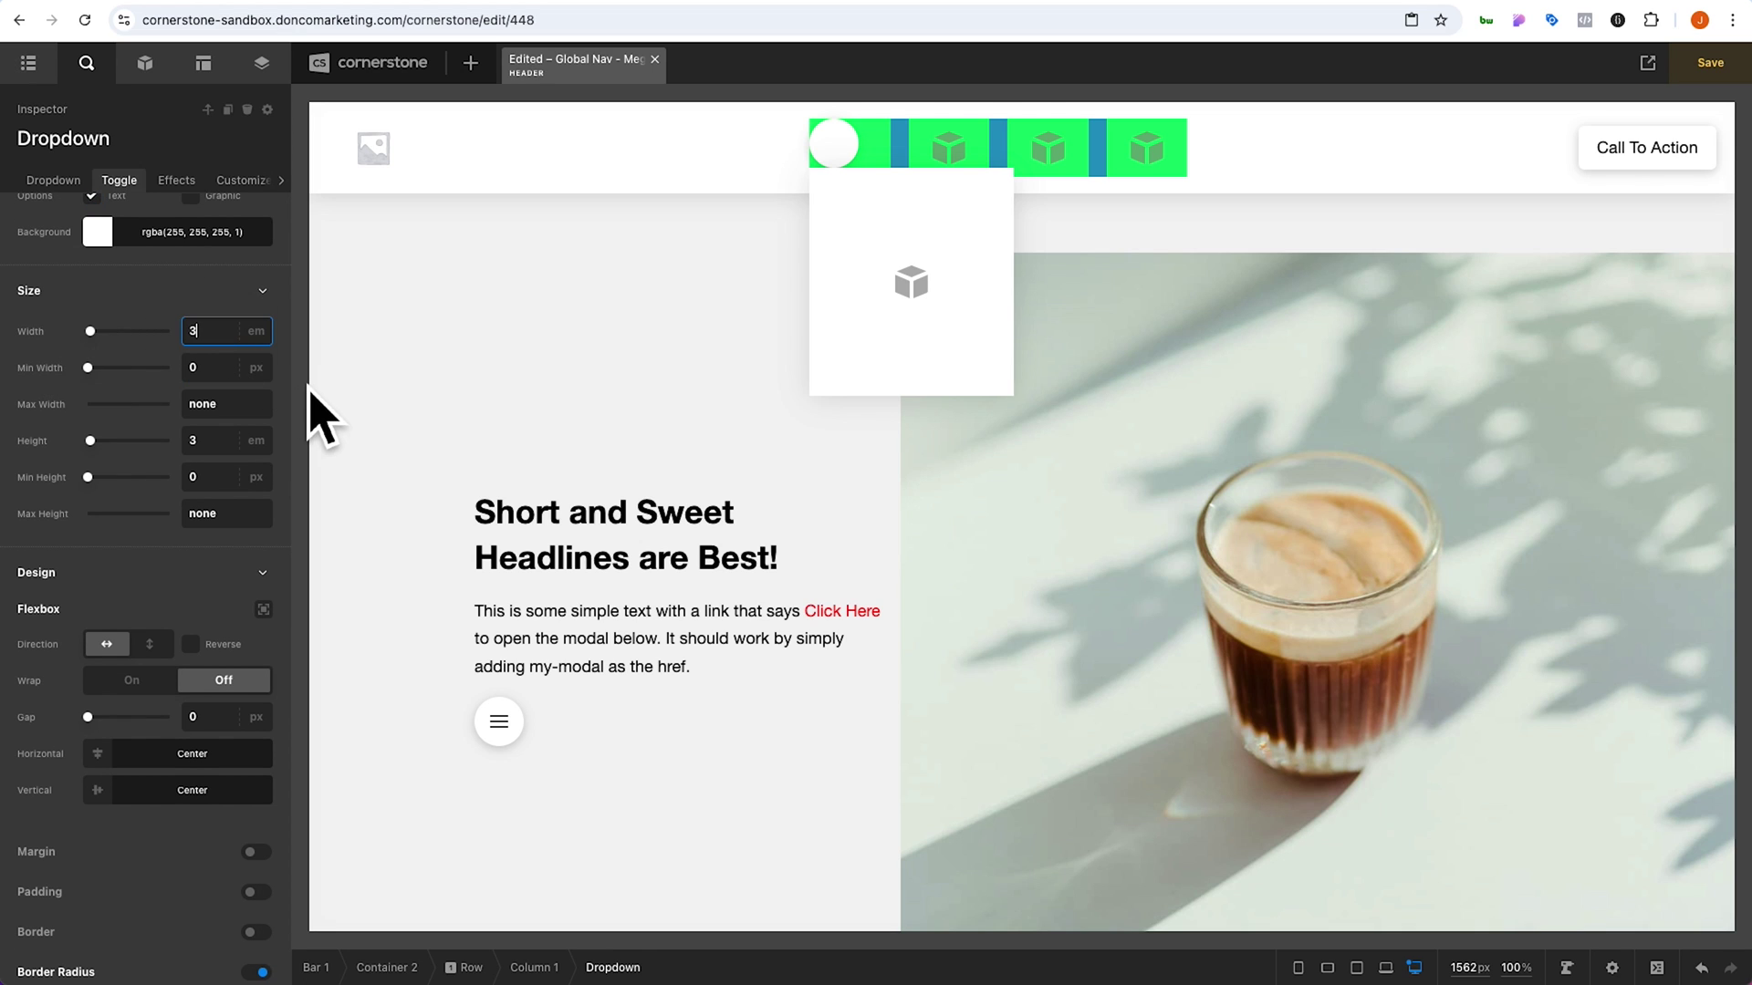
type("auto")
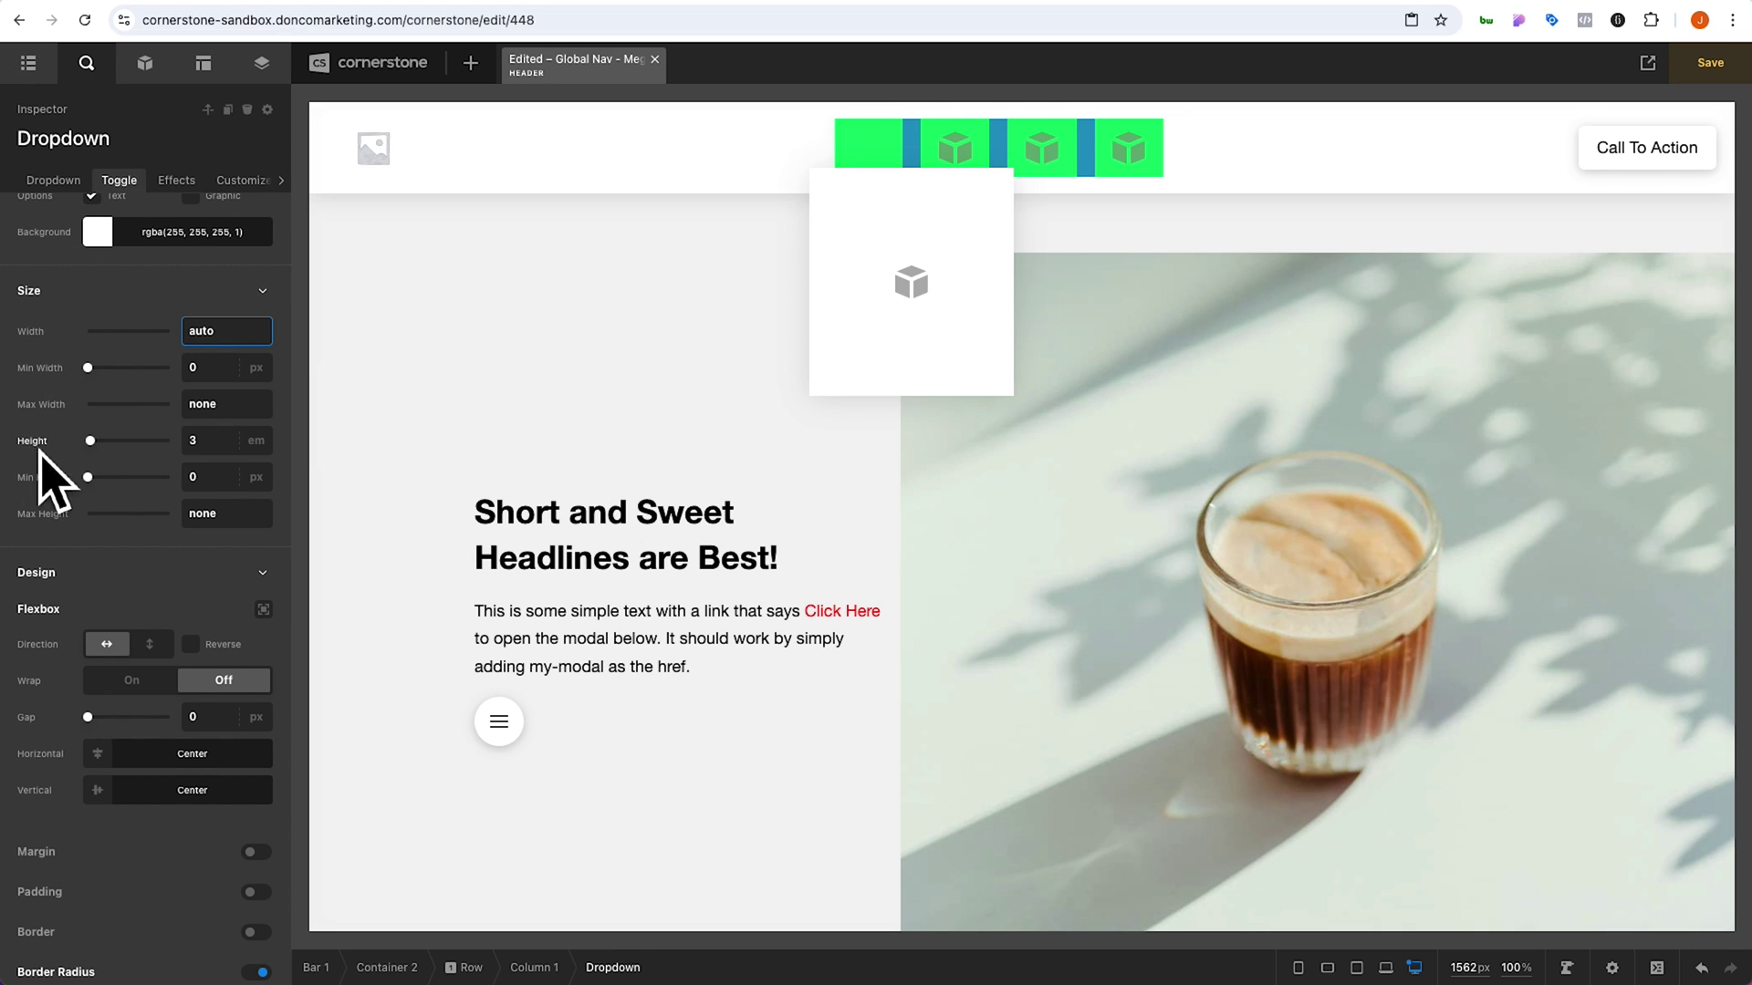
left_click(227, 441)
type("auto")
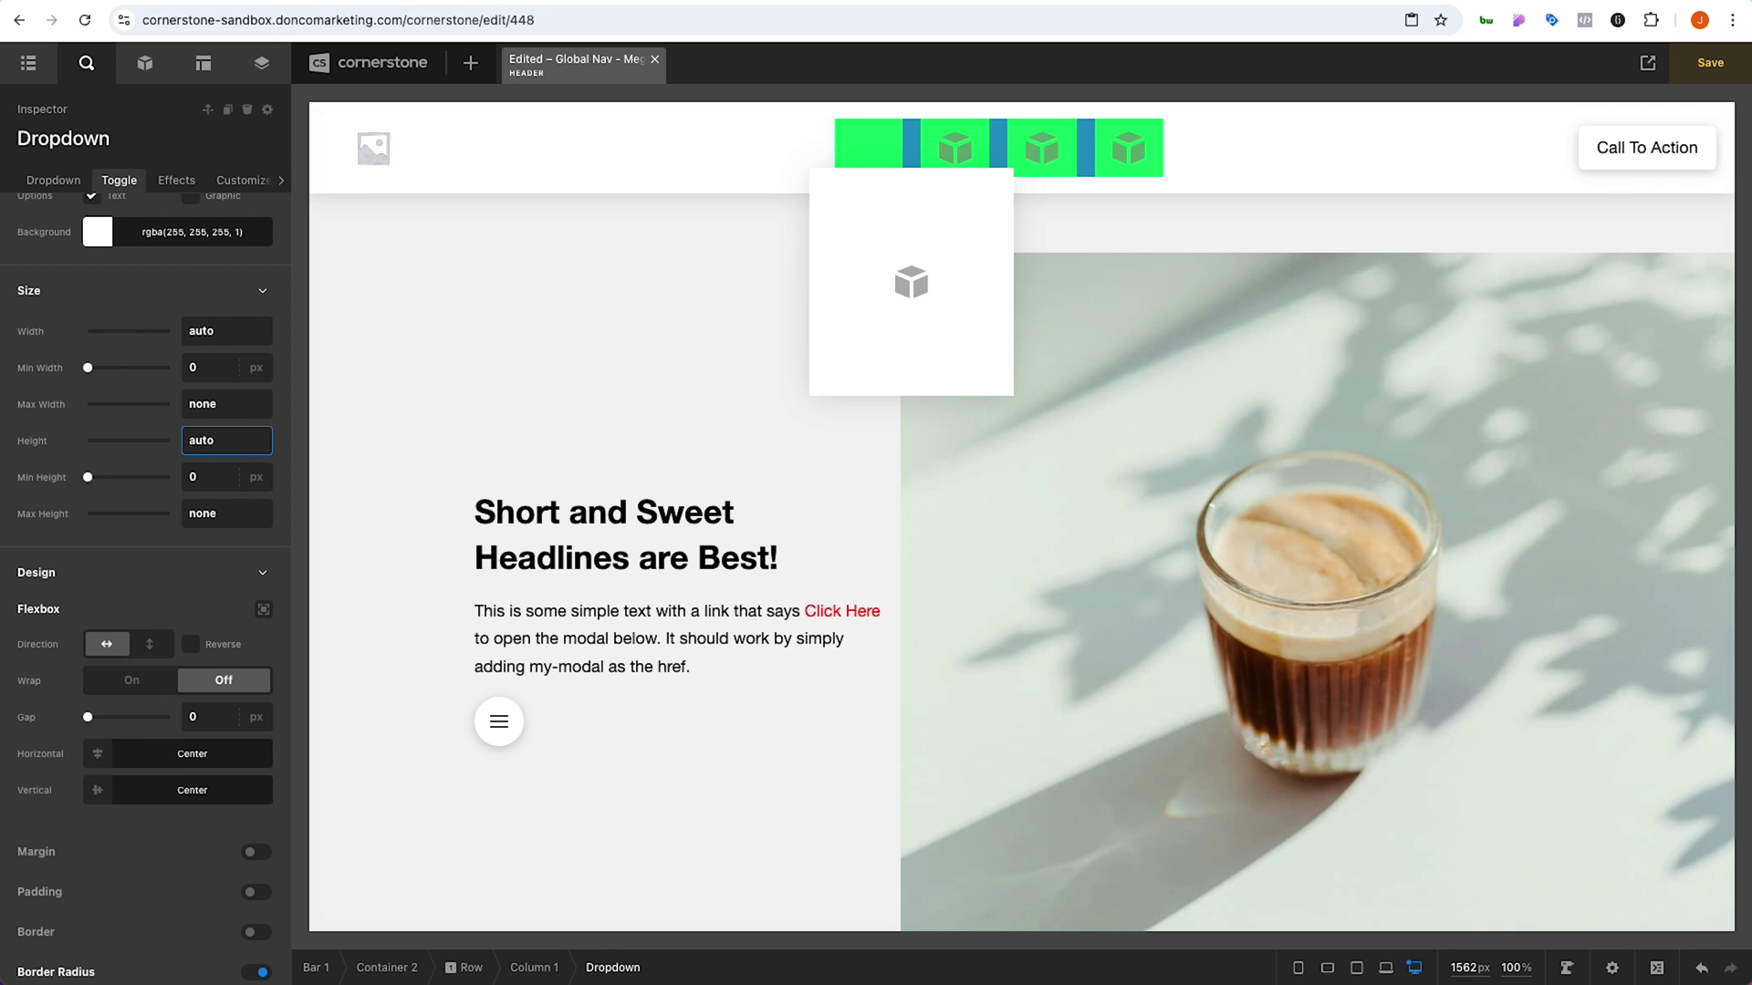
Turn off the border radius and box shadow of the Dropdown's toggle
scroll(191, 469, "down", 8)
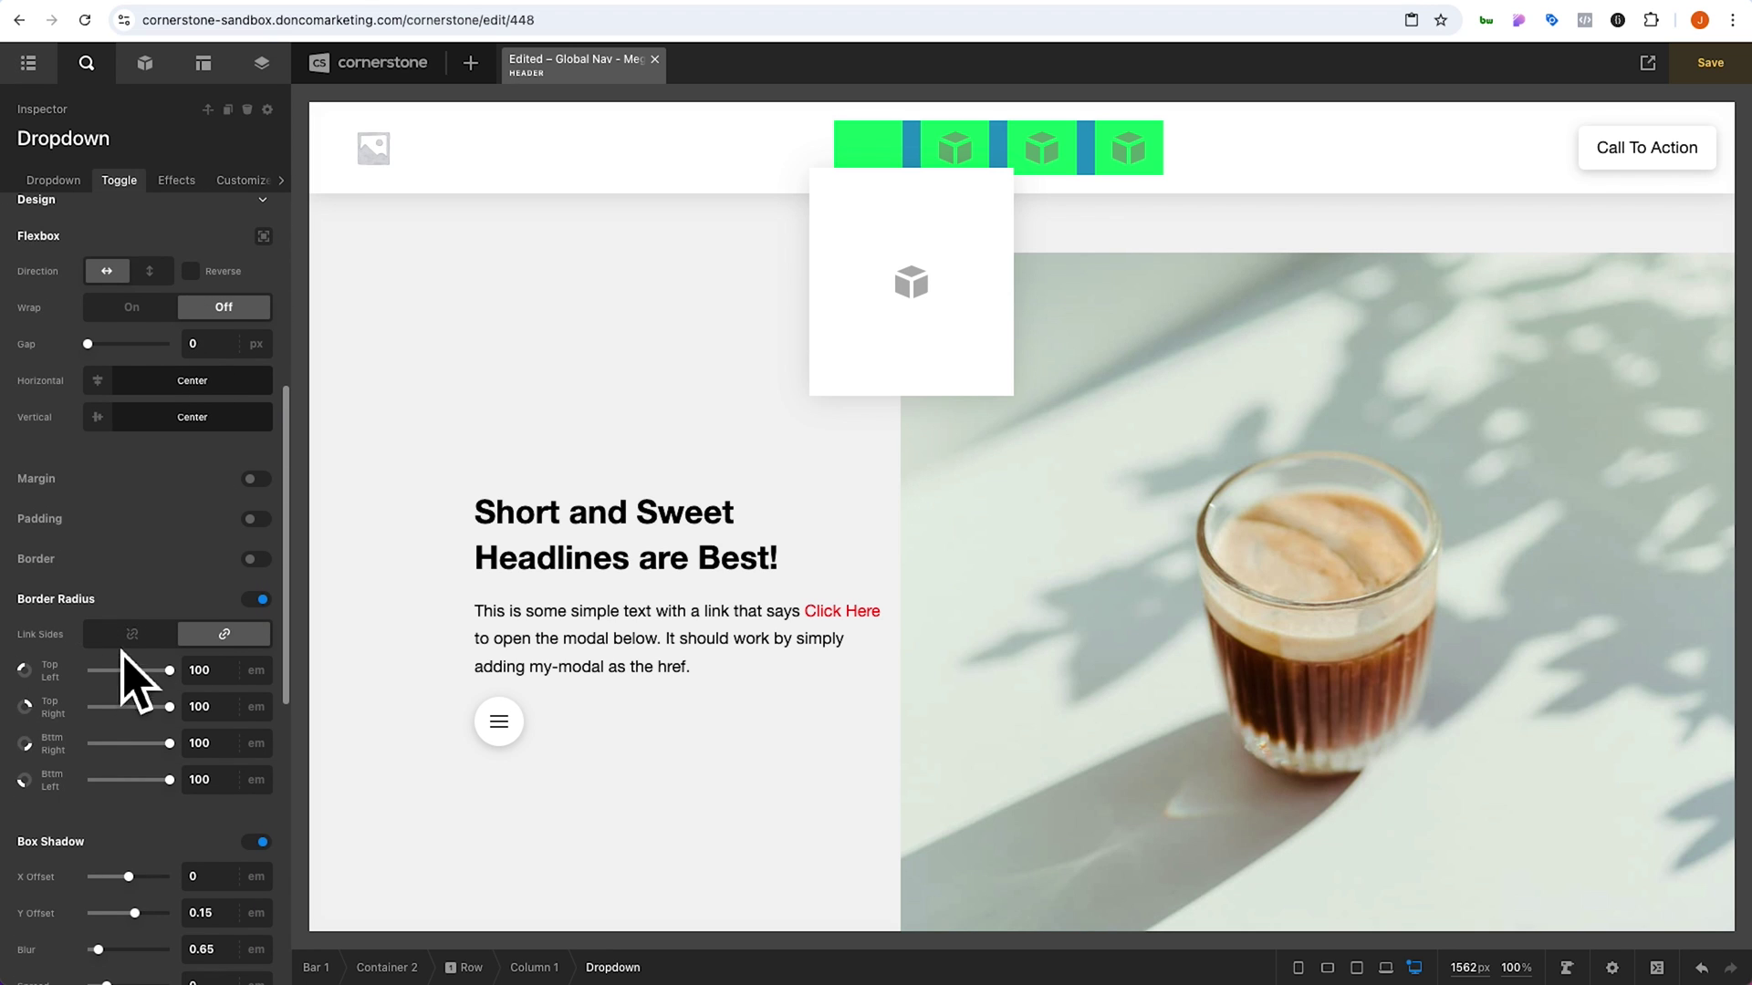
left_click(259, 602)
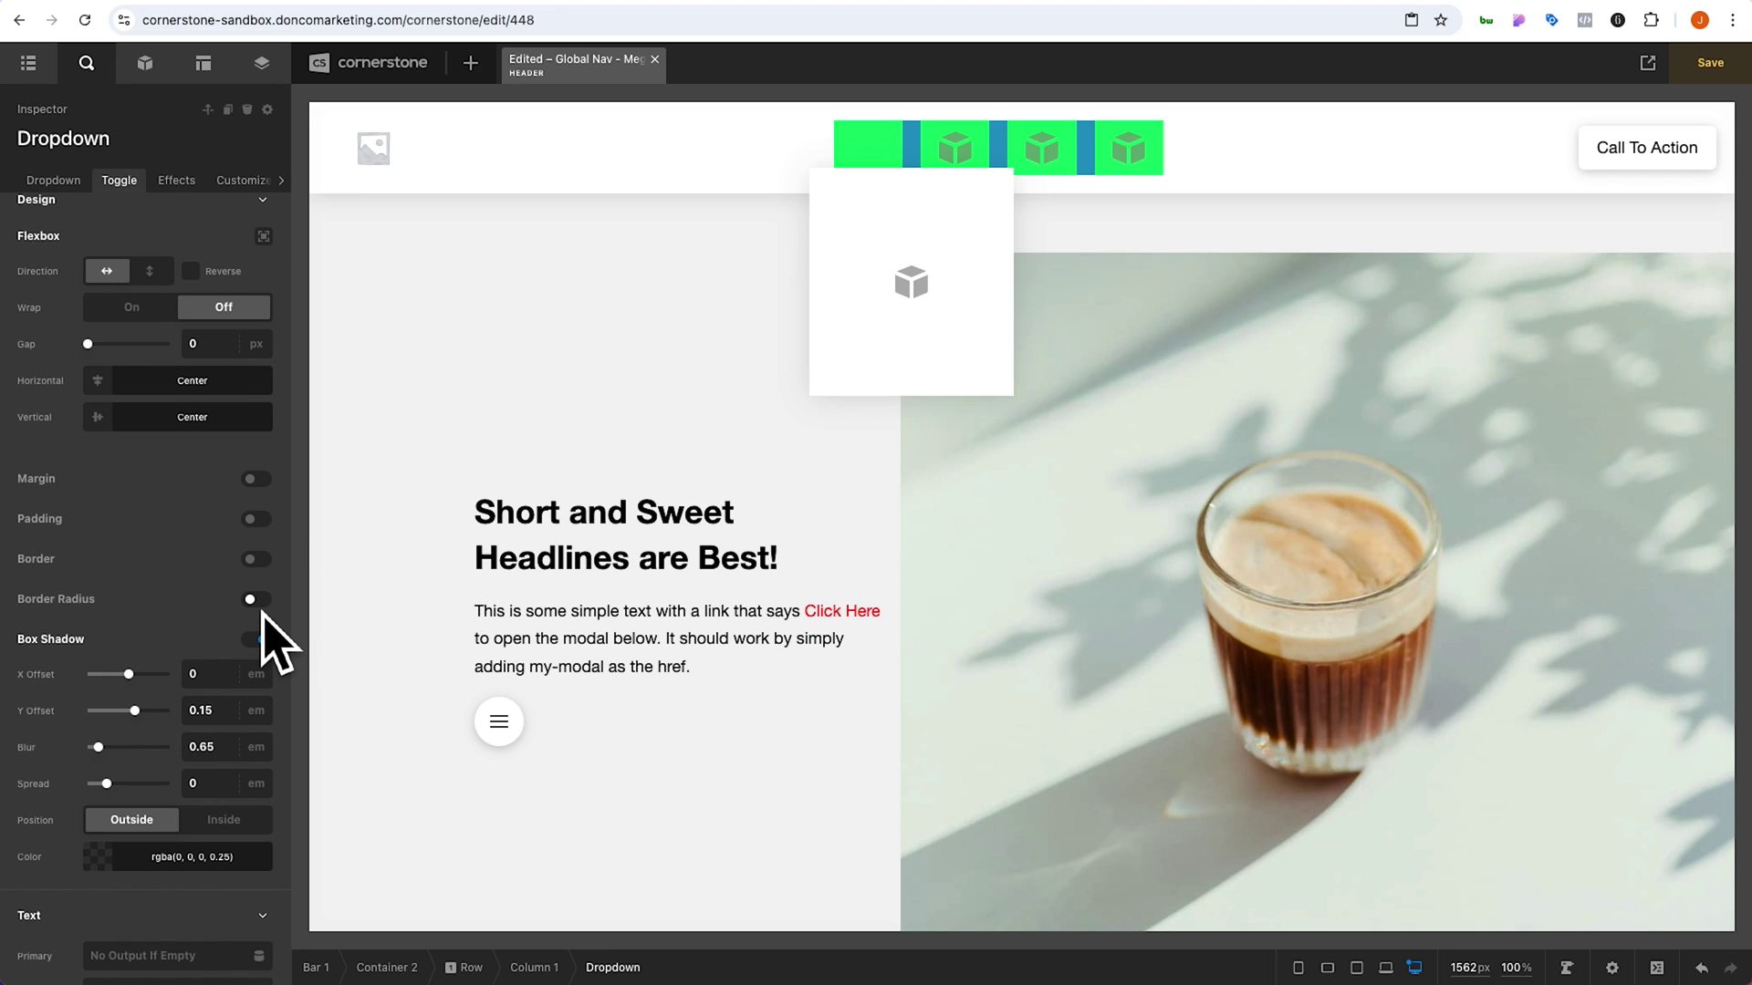
left_click(259, 642)
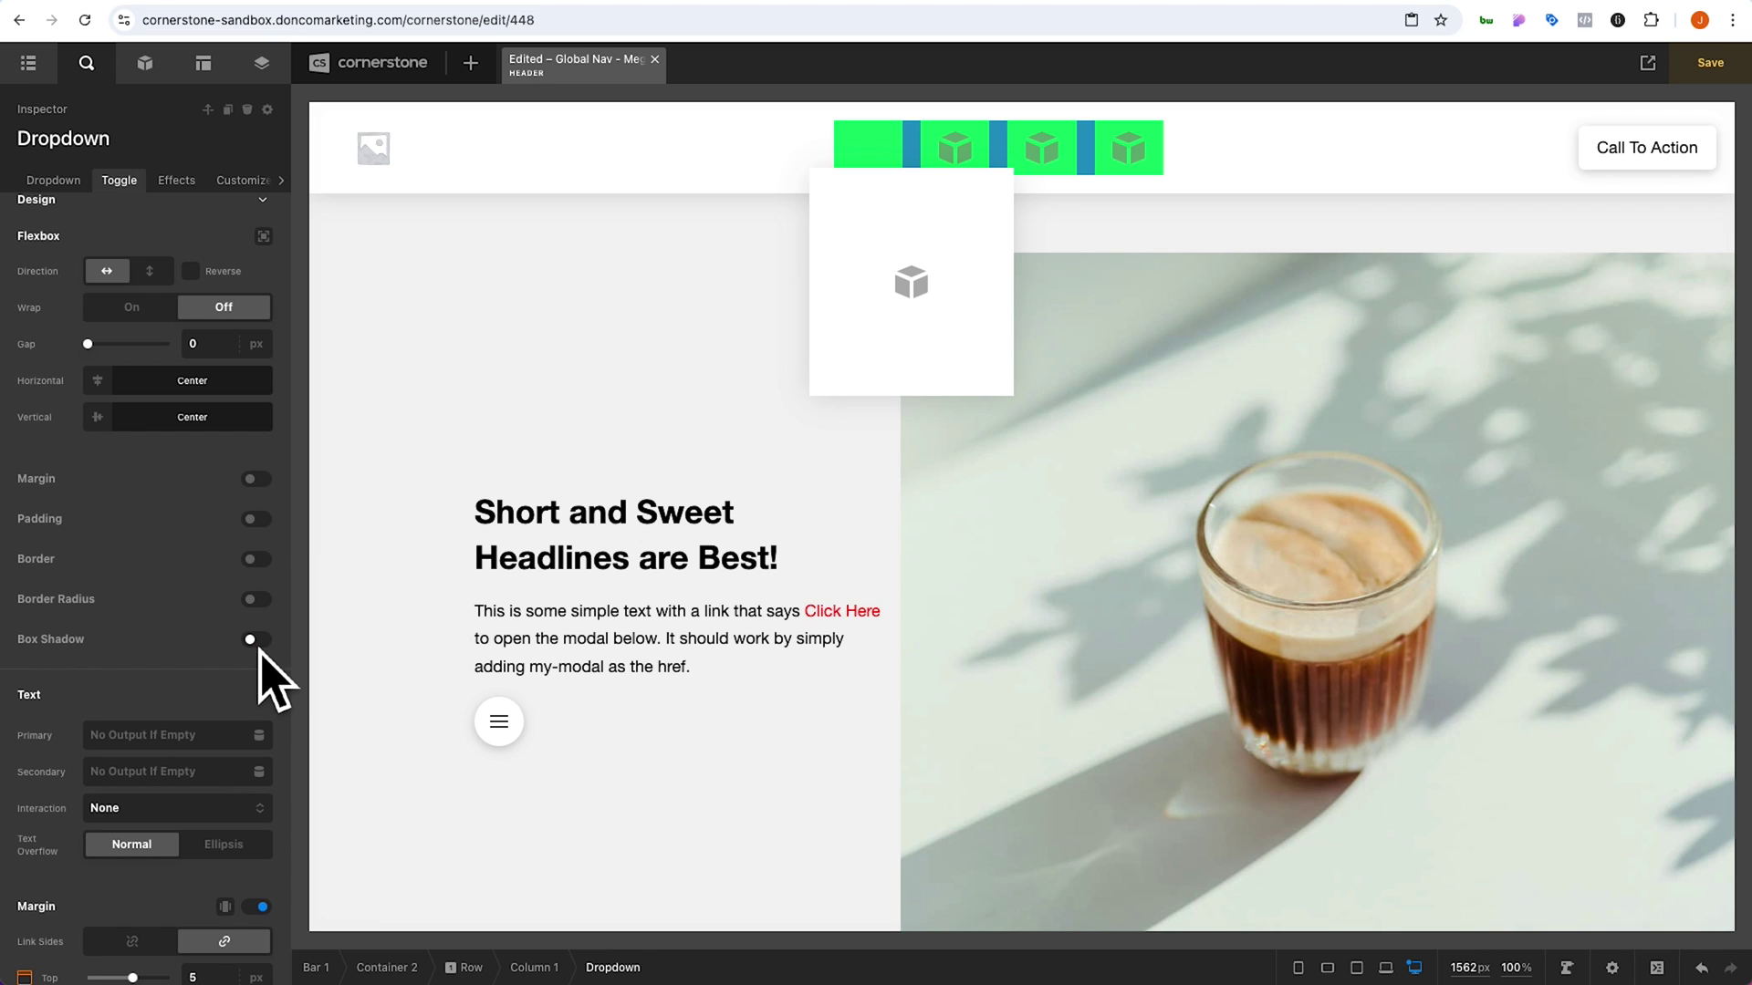
Set the toggle's primary text to MegaPhone and reset its background to transparent
left_click(146, 737)
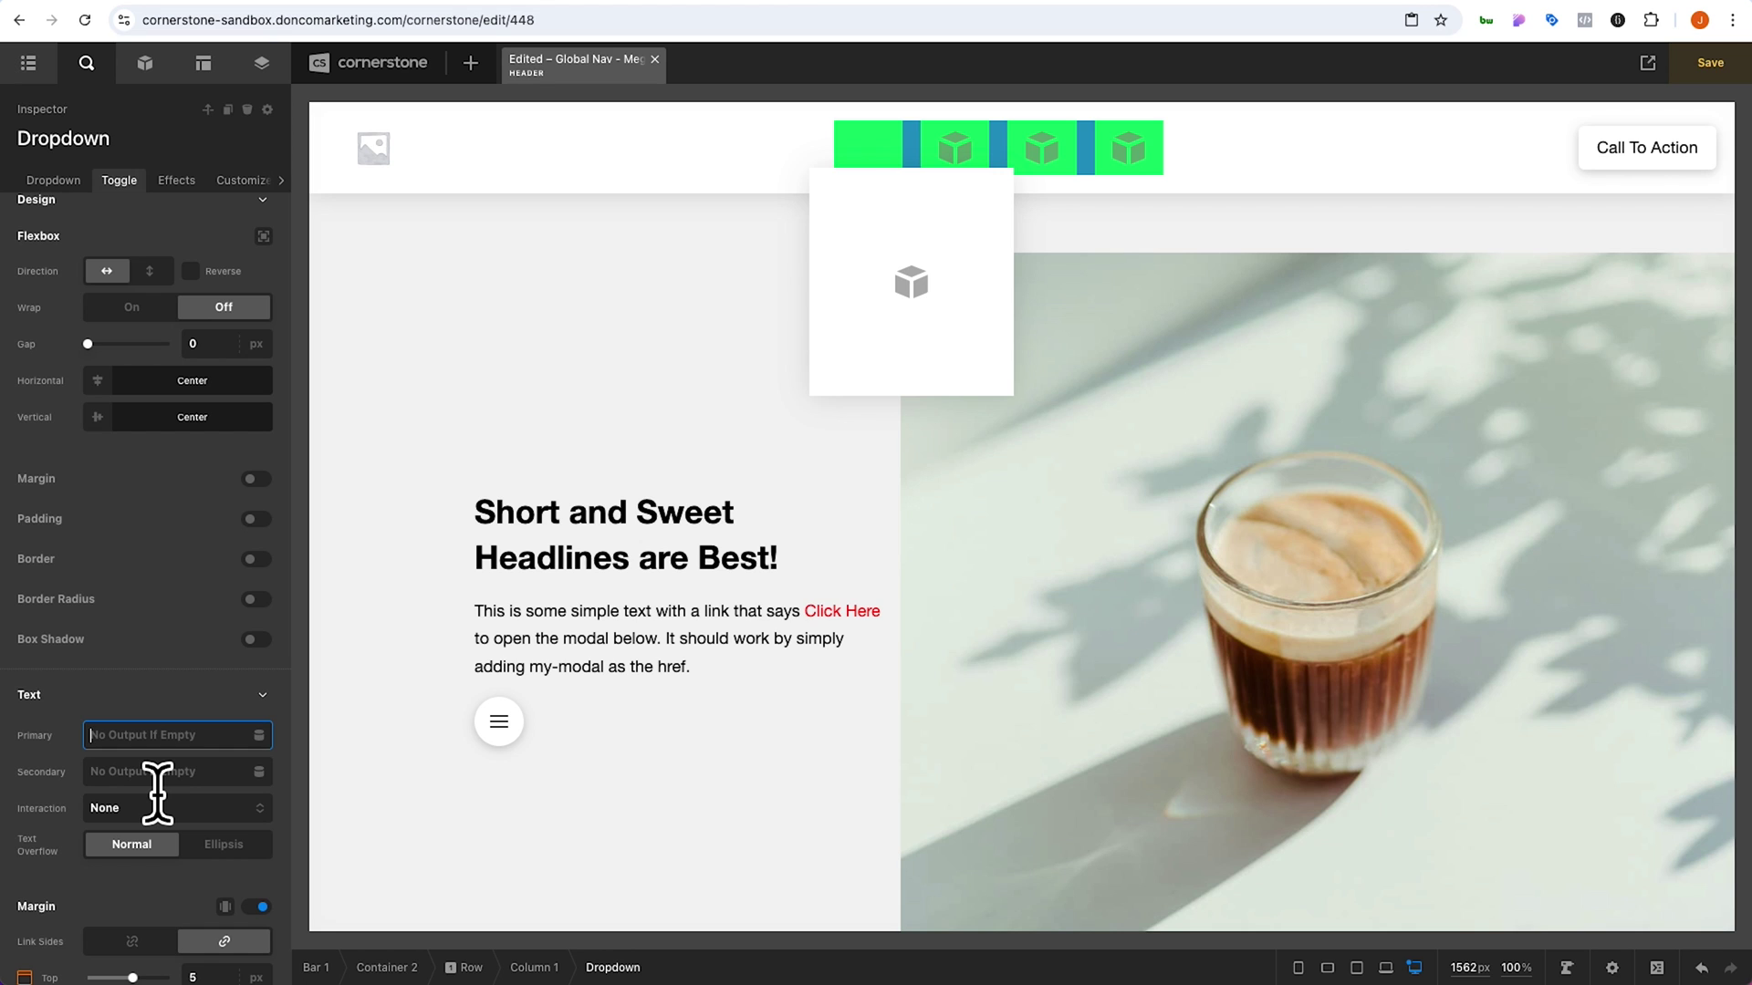
type("MegaPhone")
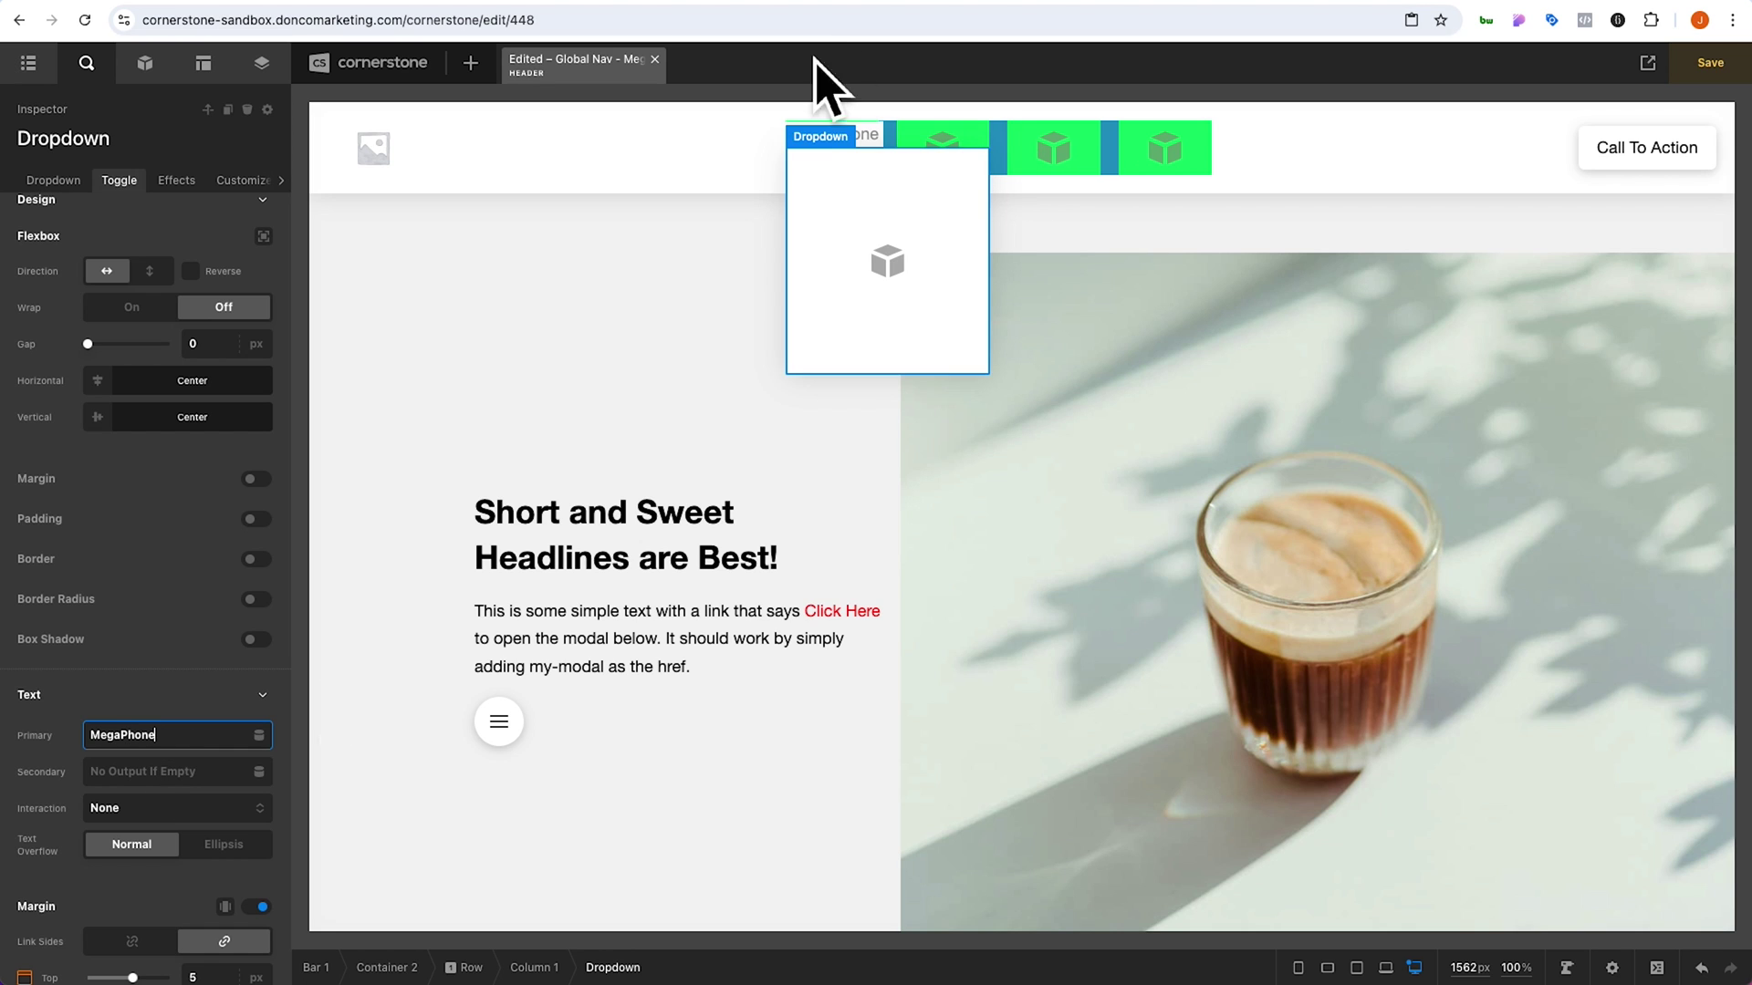
scroll(176, 520, "up", 5)
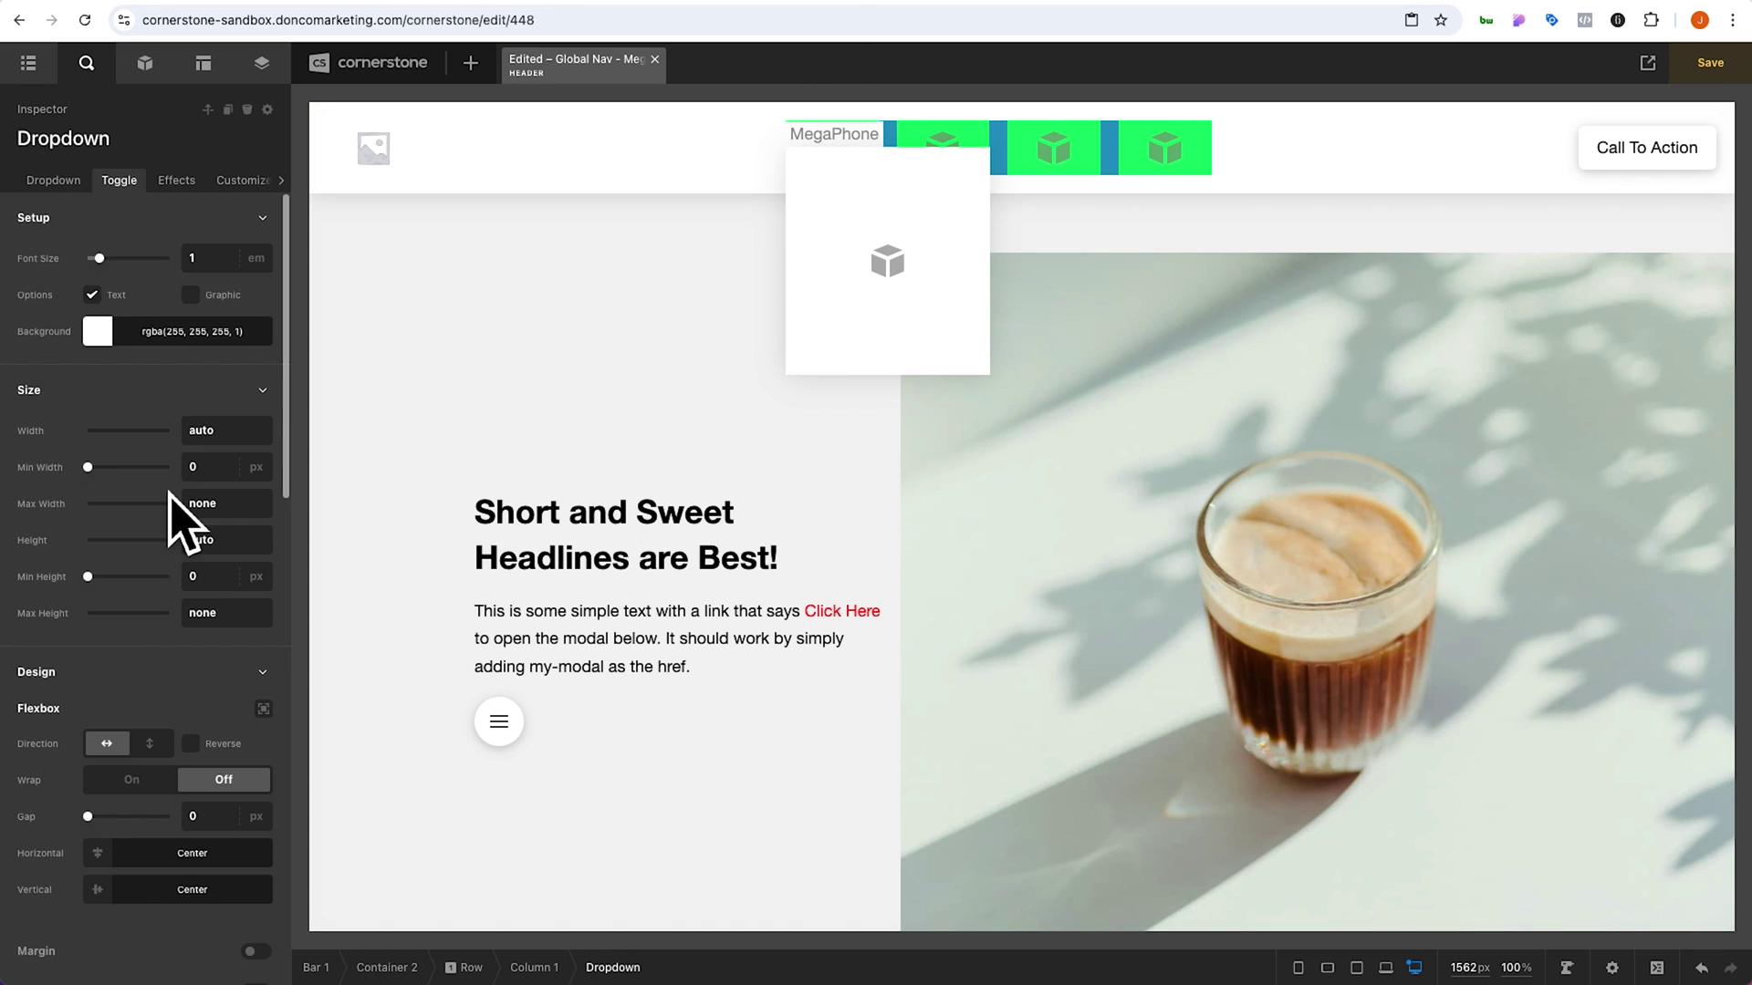
left_click(142, 340)
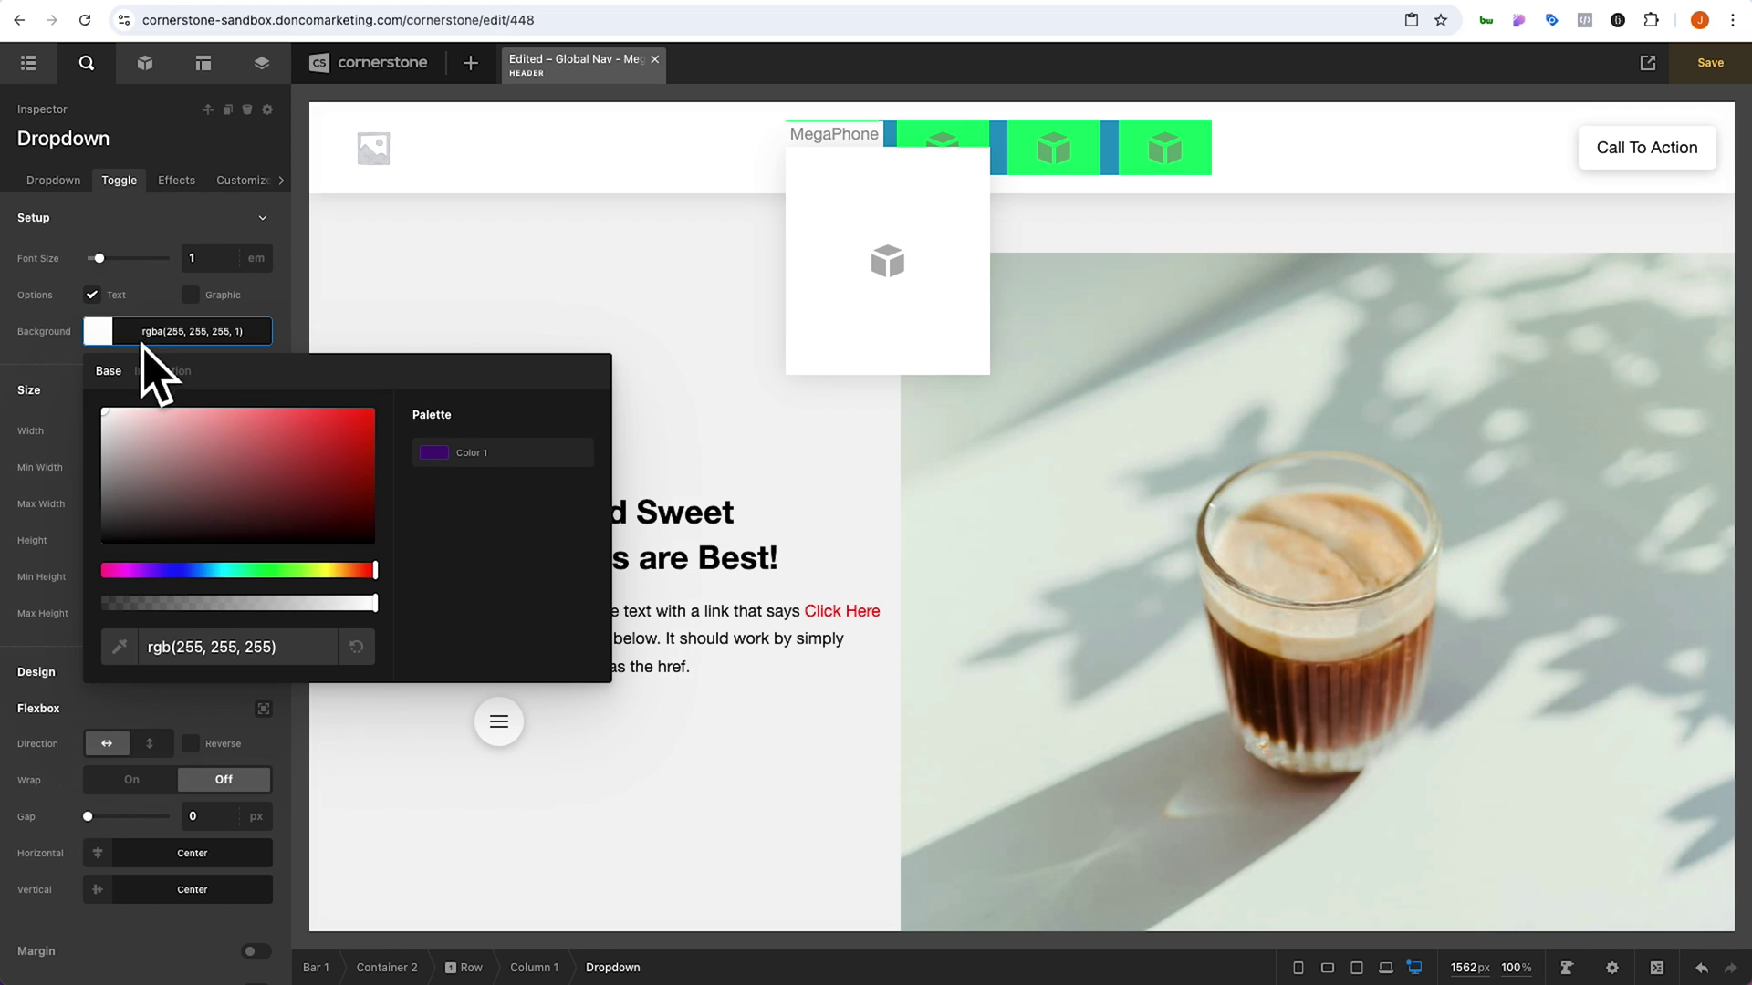
left_click(356, 650)
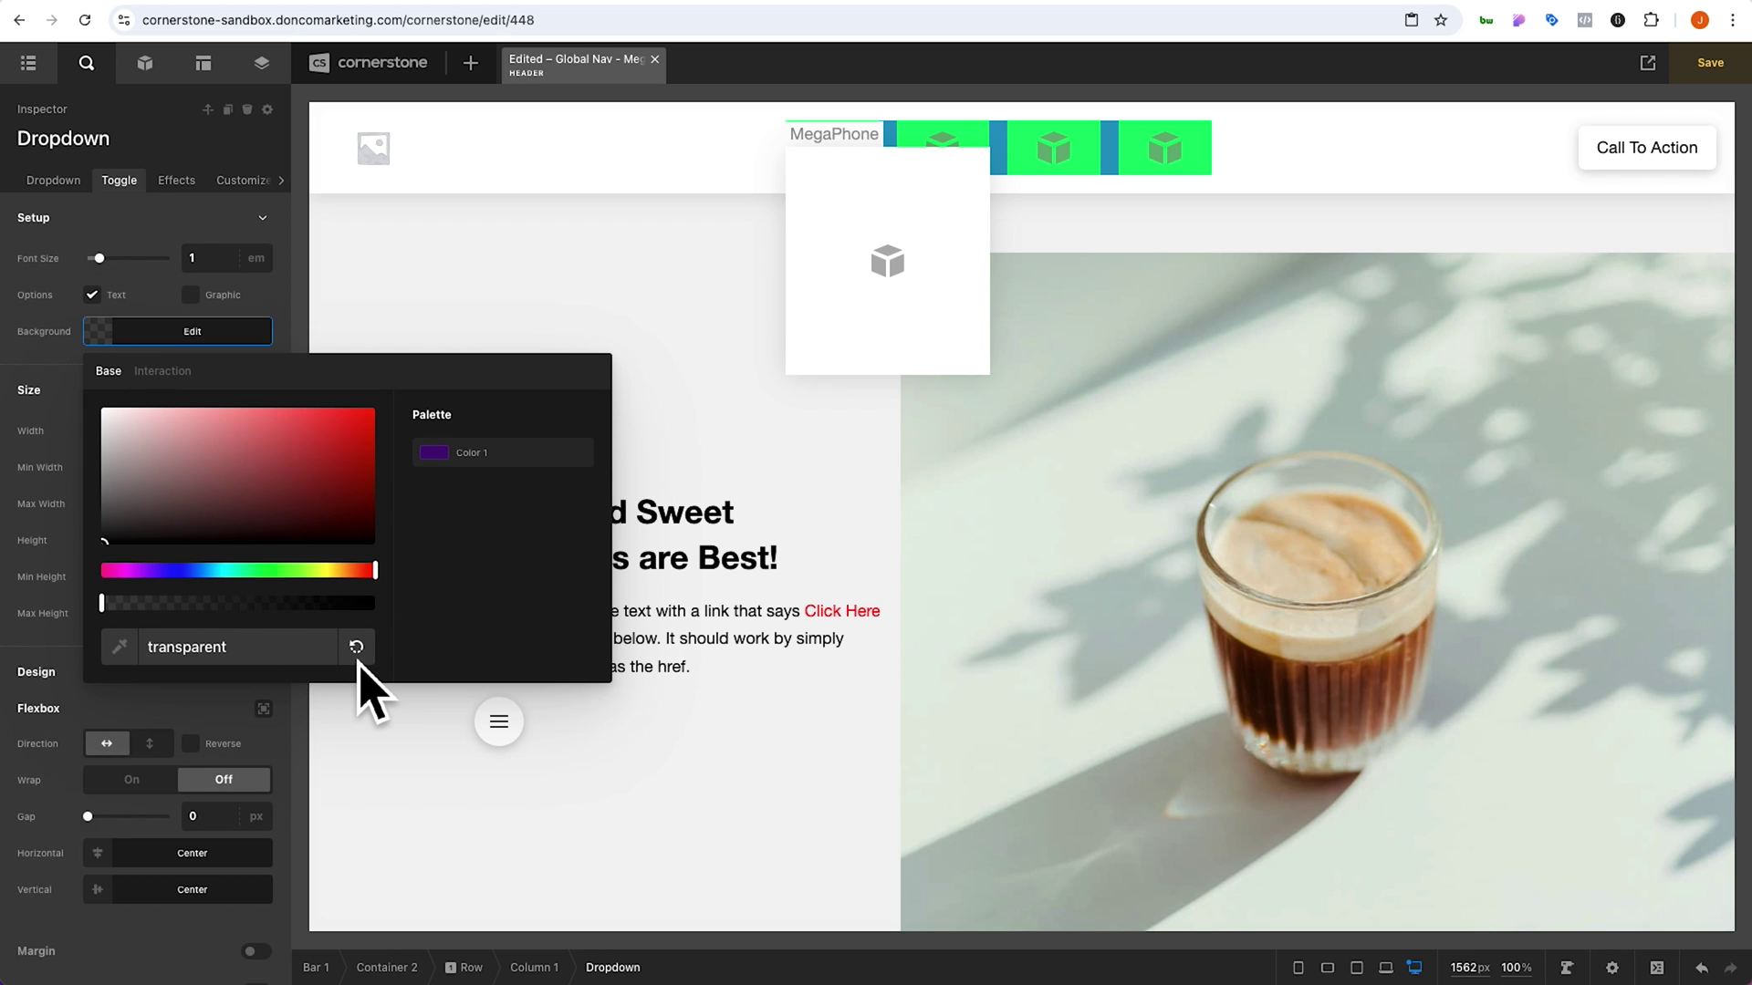
left_click(130, 345)
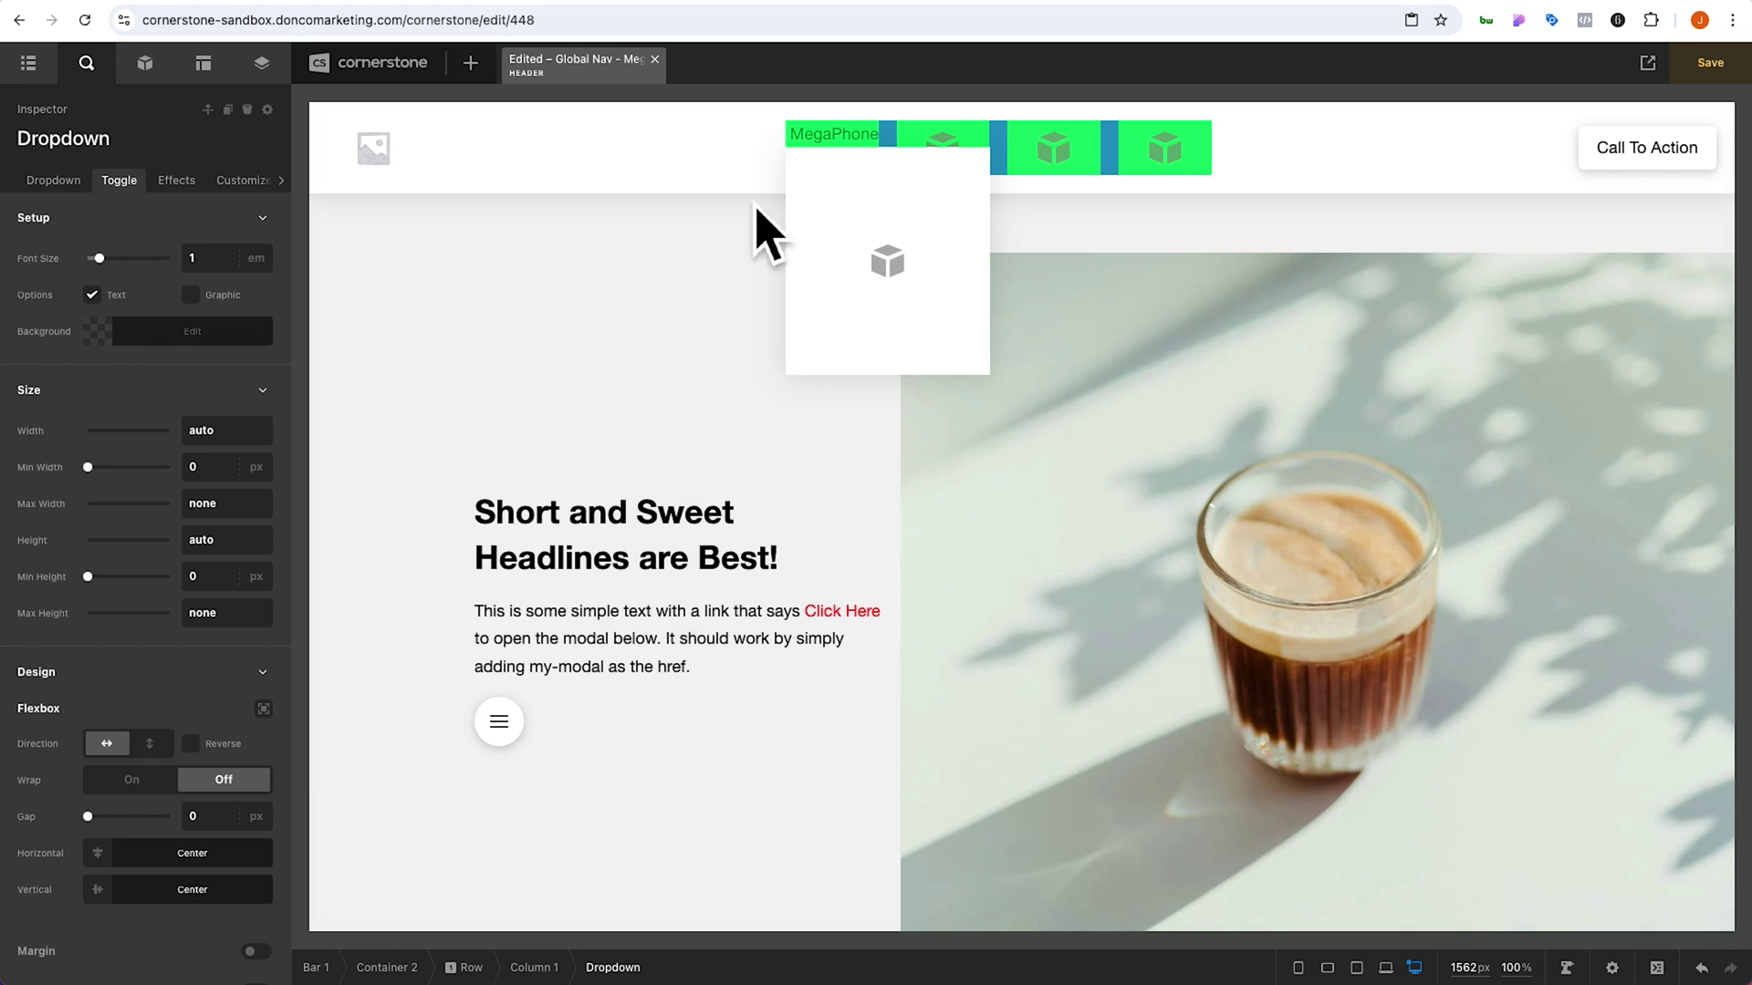
Reset the backgrounds of the navigation Row and Column 1 to transparent
left_click(916, 148)
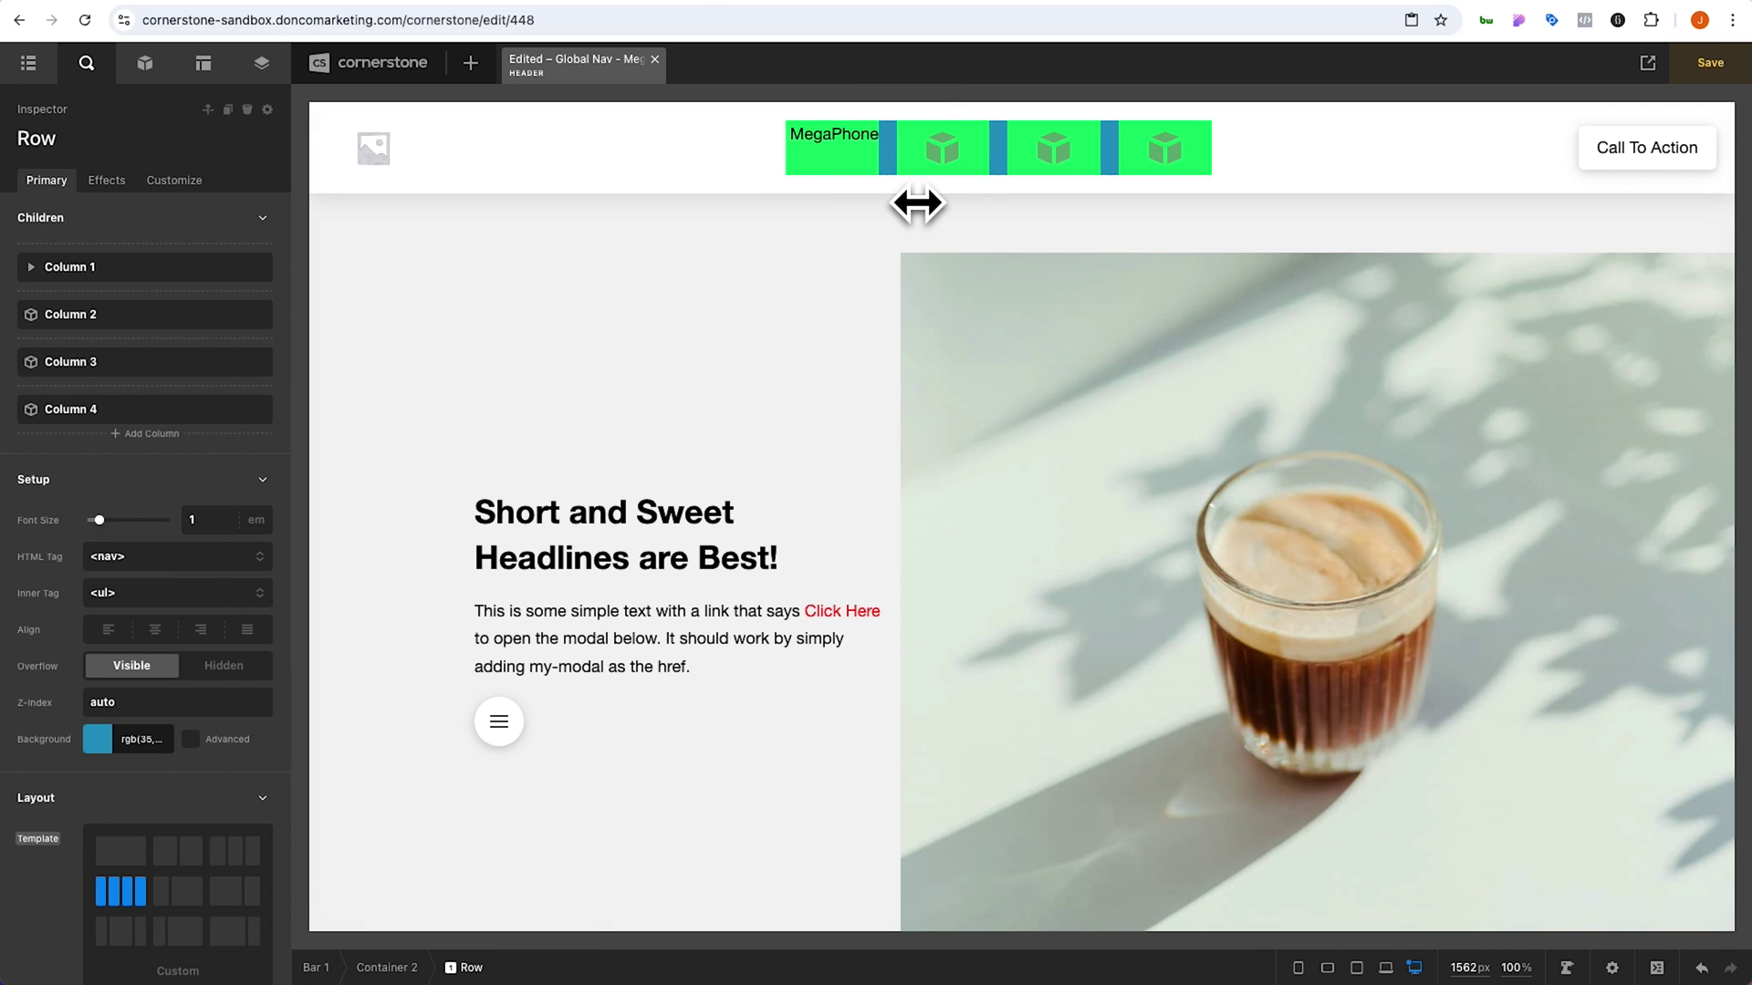
left_click(146, 737)
left_click(356, 681)
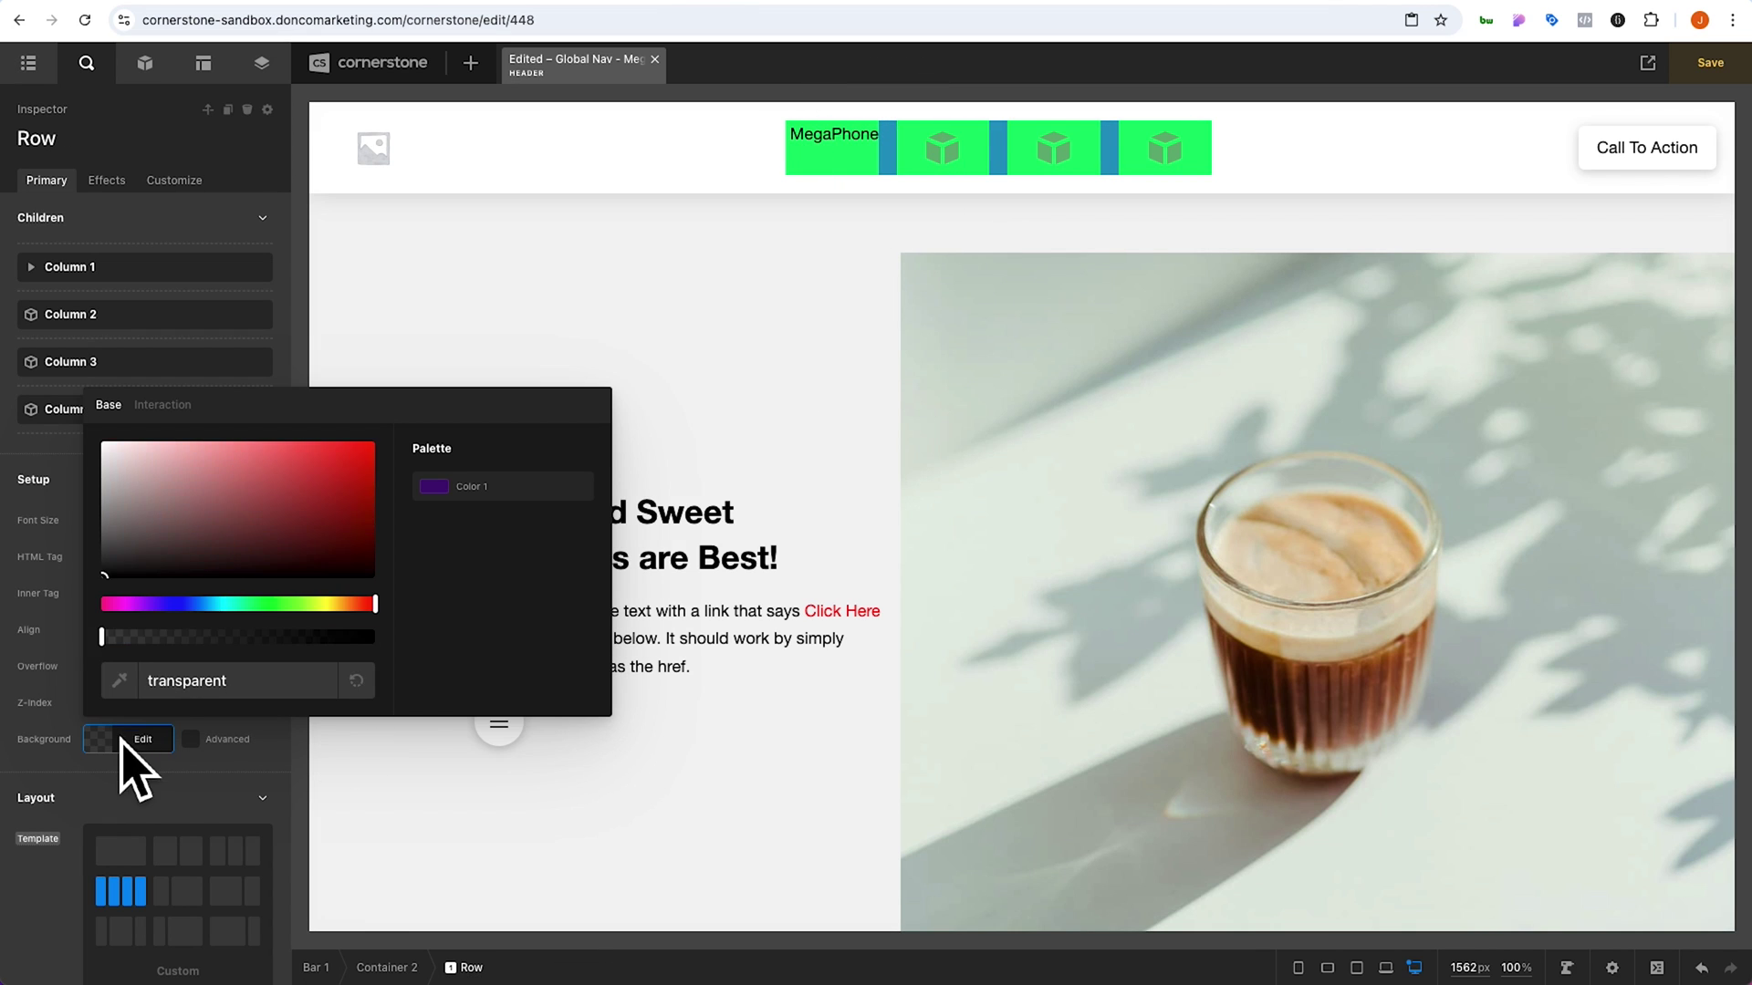
left_click(128, 739)
left_click(858, 181)
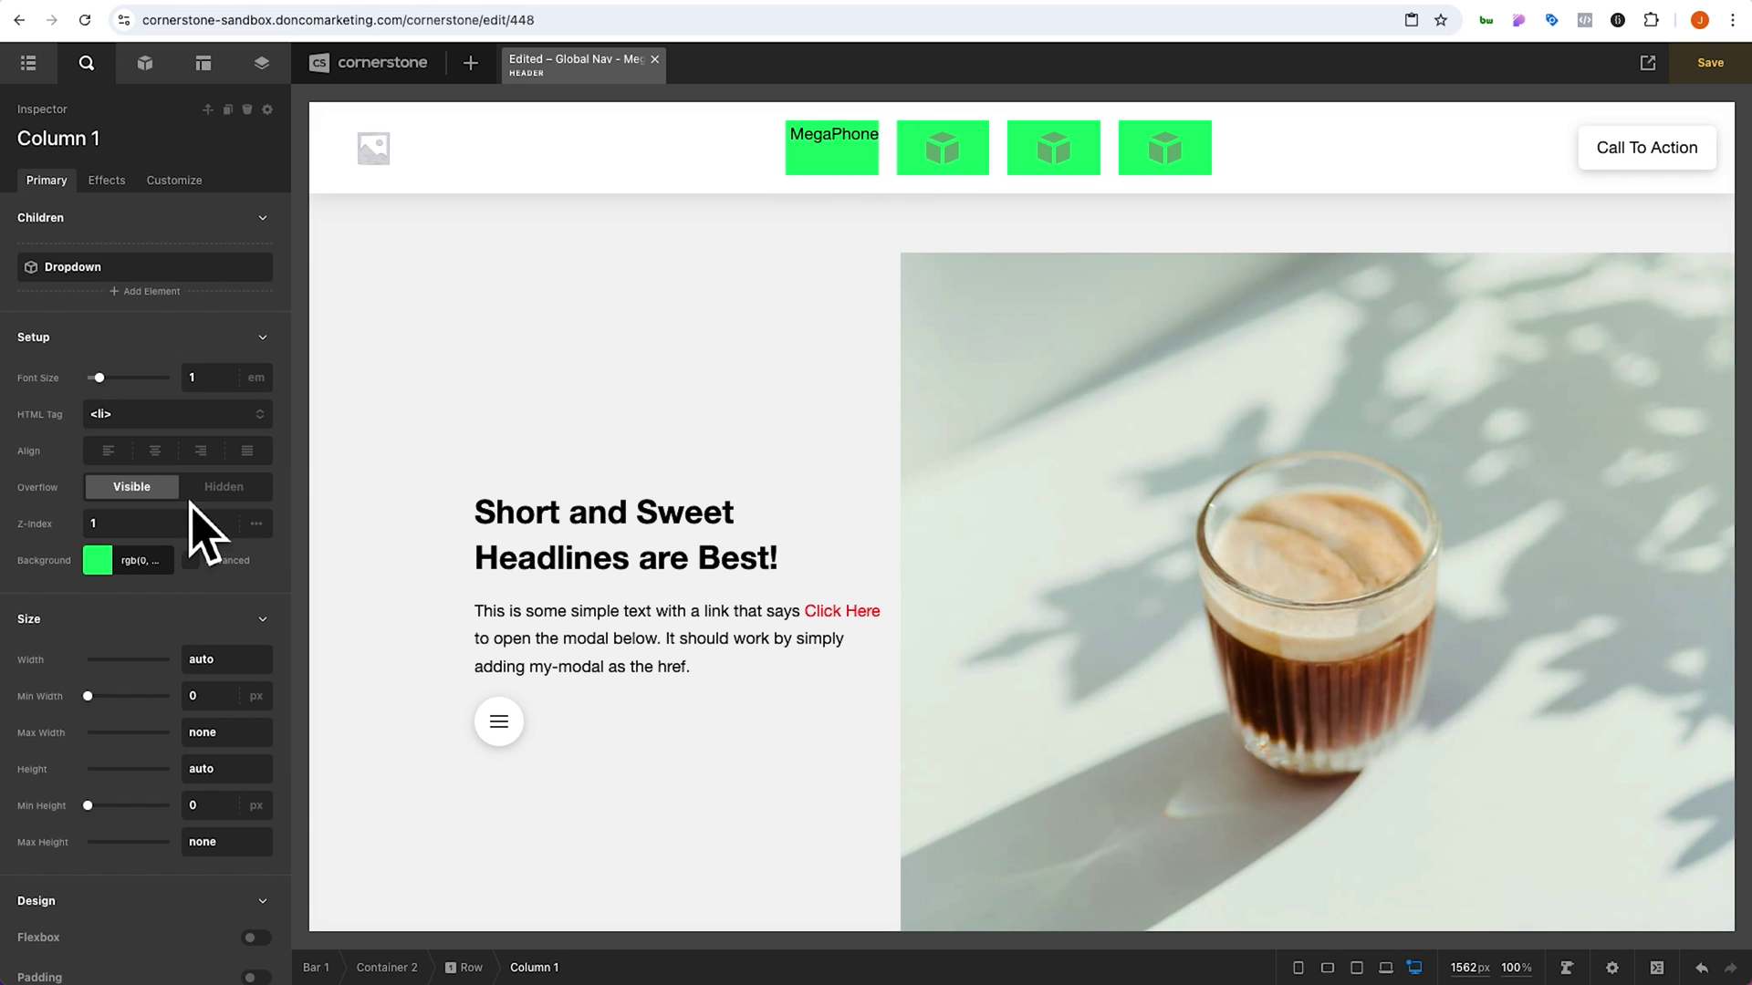
left_click(138, 564)
left_click(356, 502)
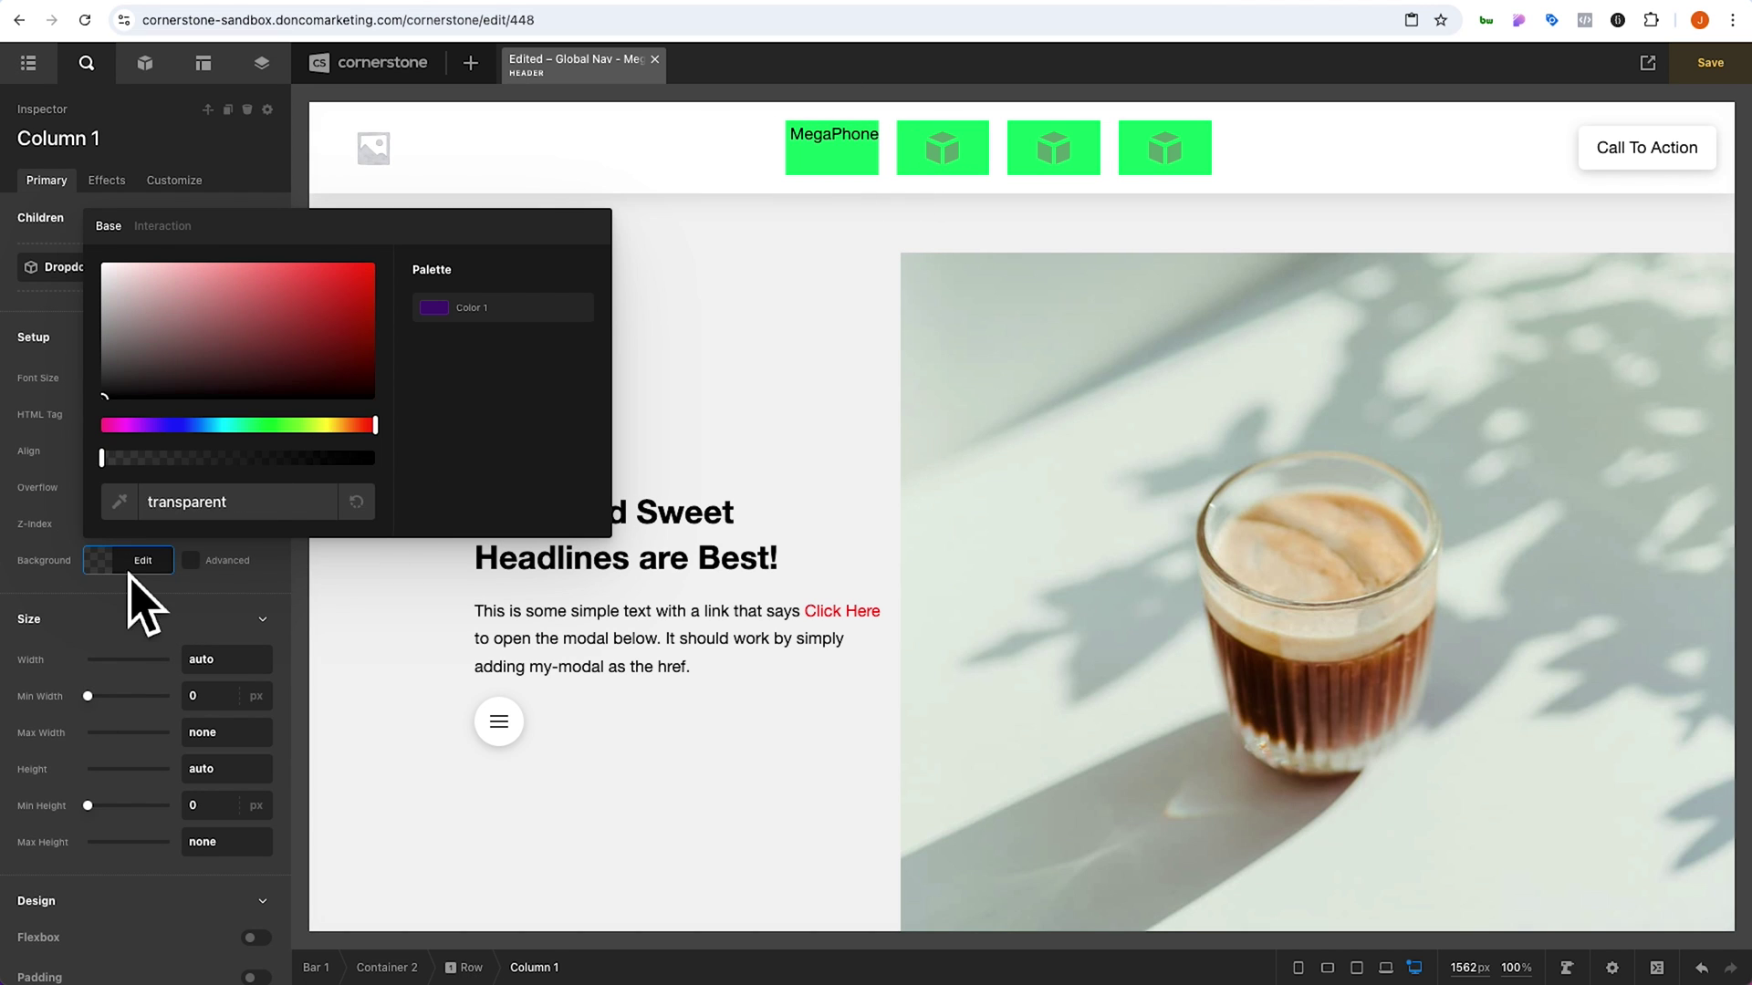
left_click(139, 562)
Set the Row's vertical alignment to Center
left_click(900, 191)
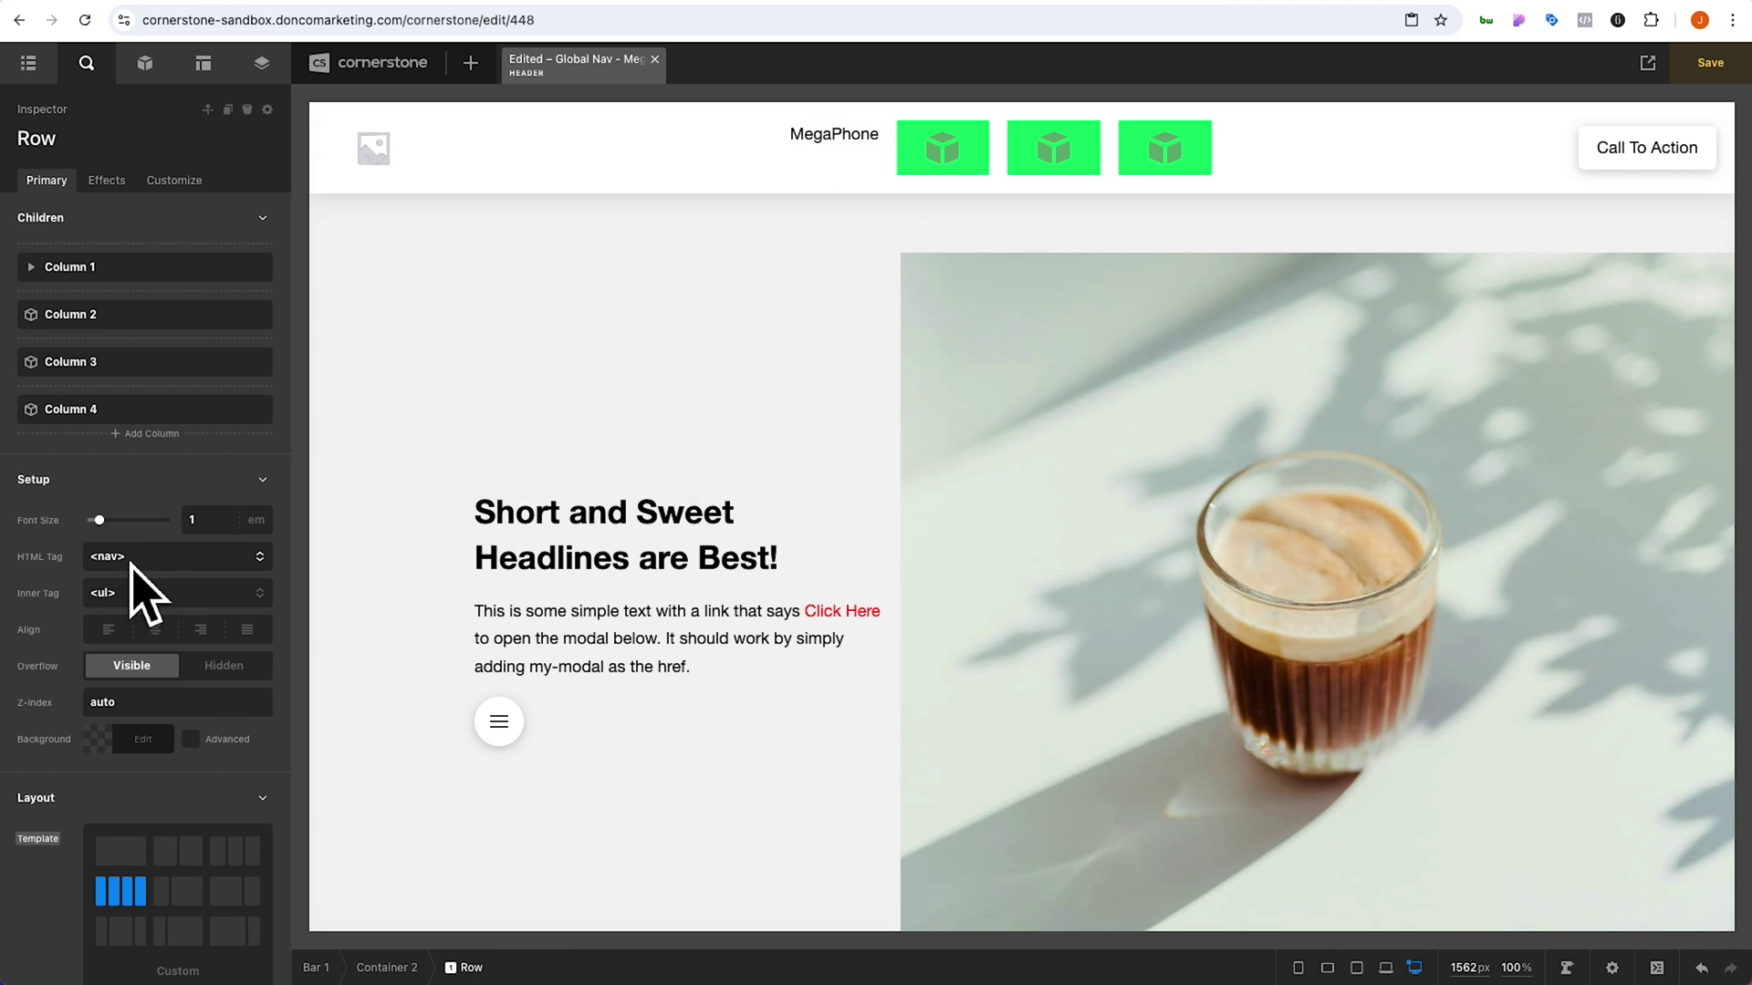
scroll(137, 588, "down", 5)
left_click(138, 730)
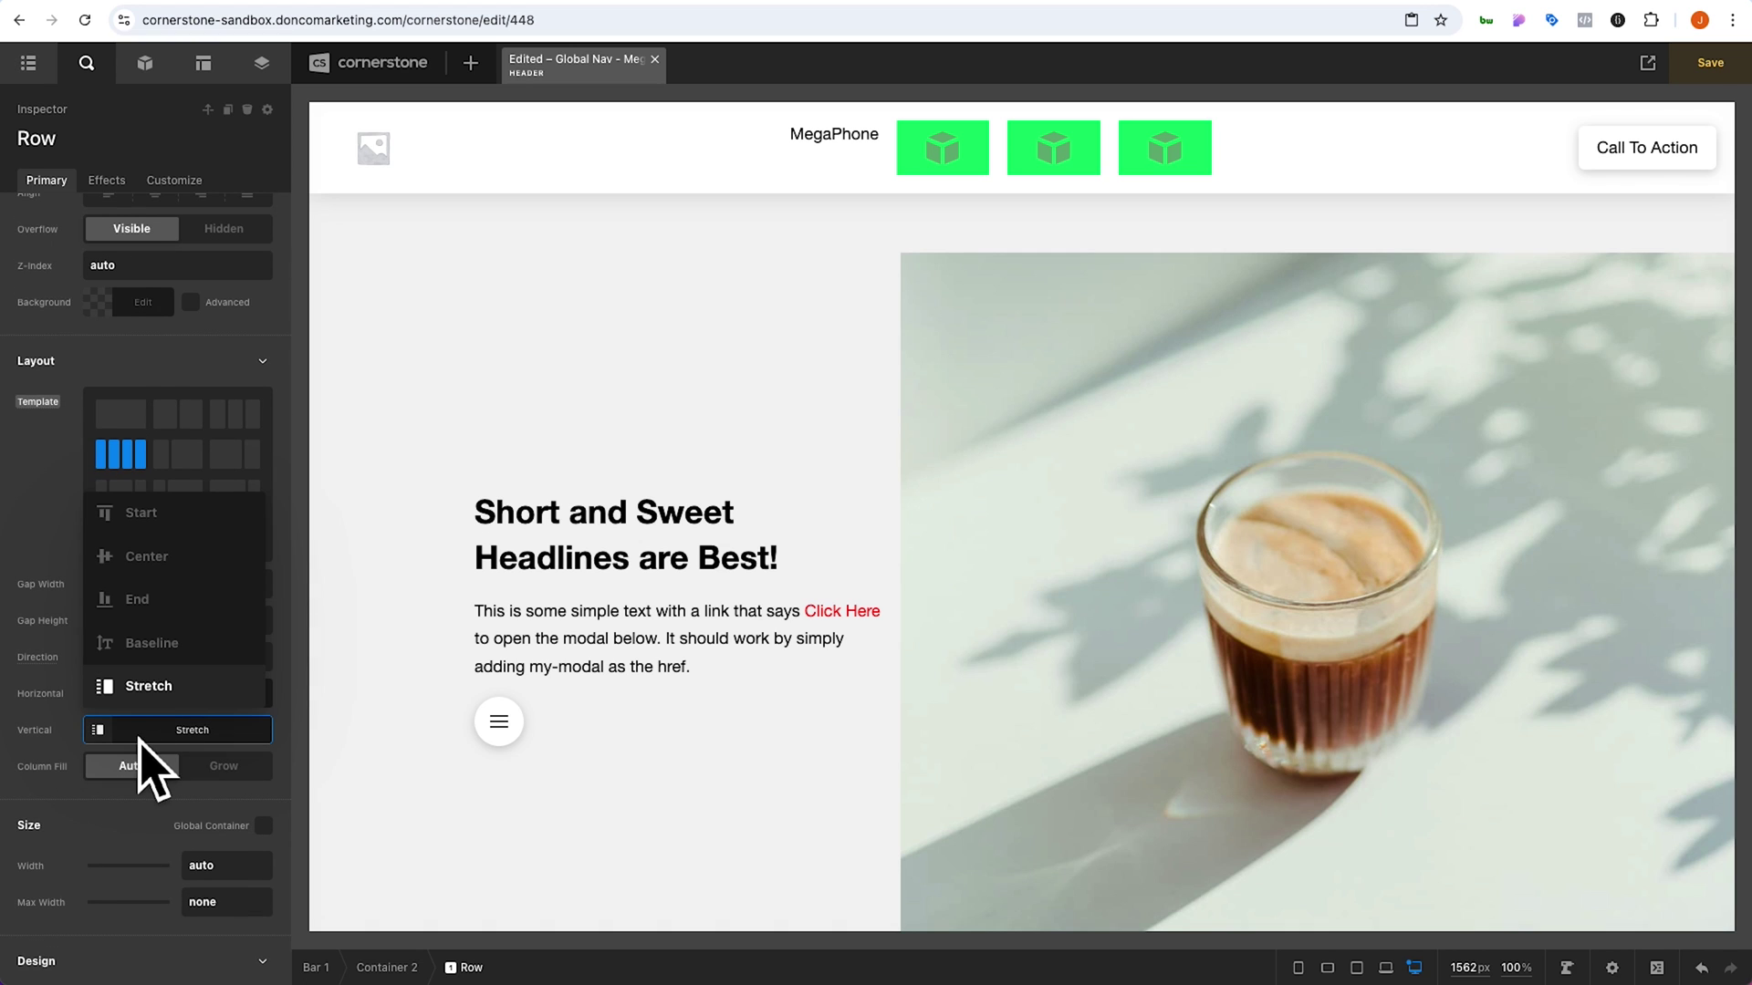
left_click(150, 562)
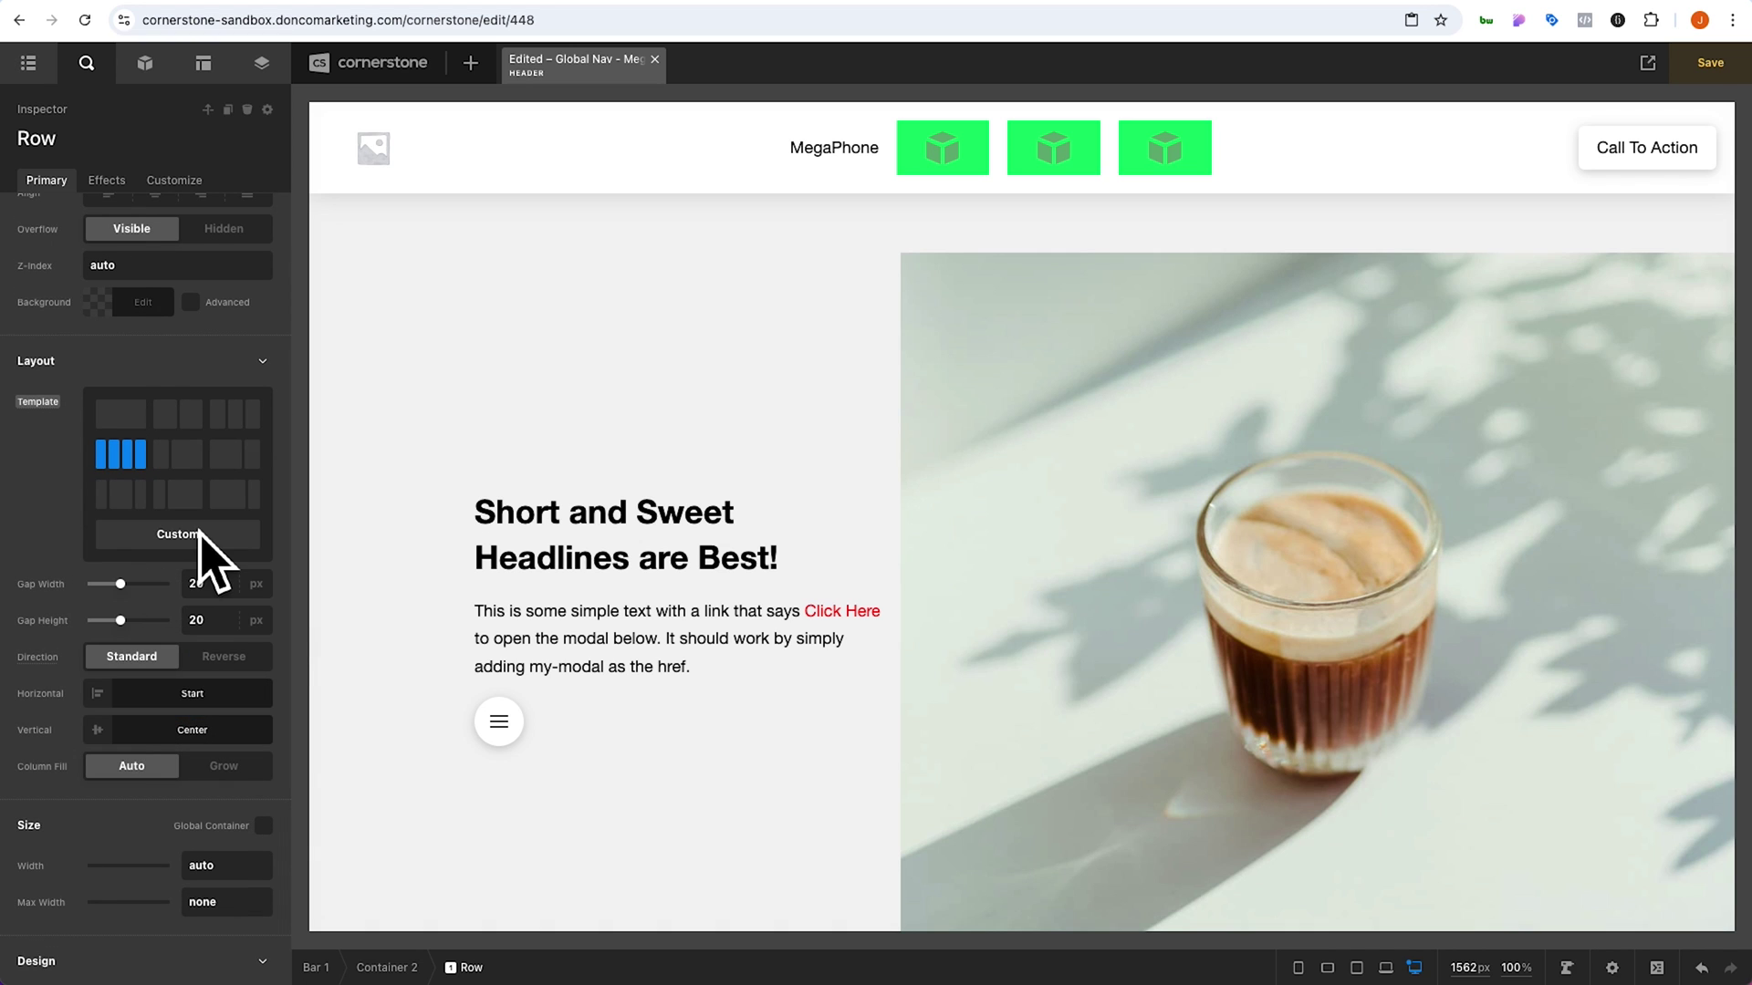
Apply Column 1's transparent background styling to Columns 2, 3 and 4
left_click(832, 187)
left_click(212, 278)
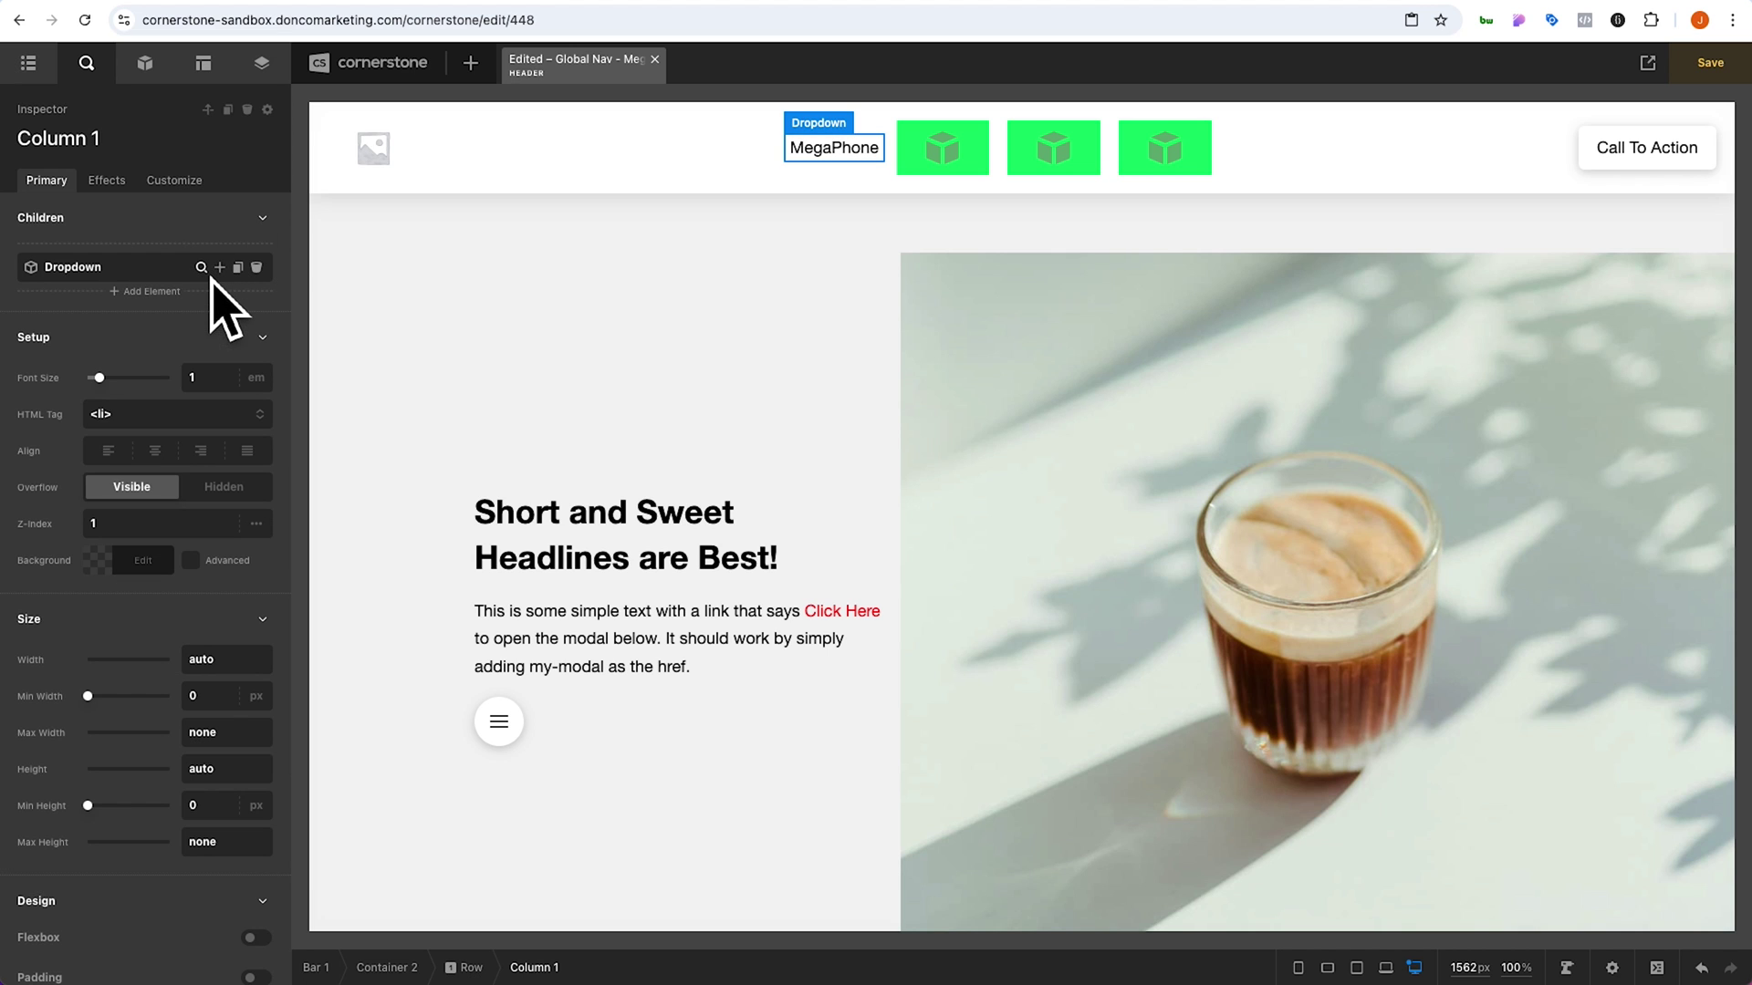
left_click(908, 190)
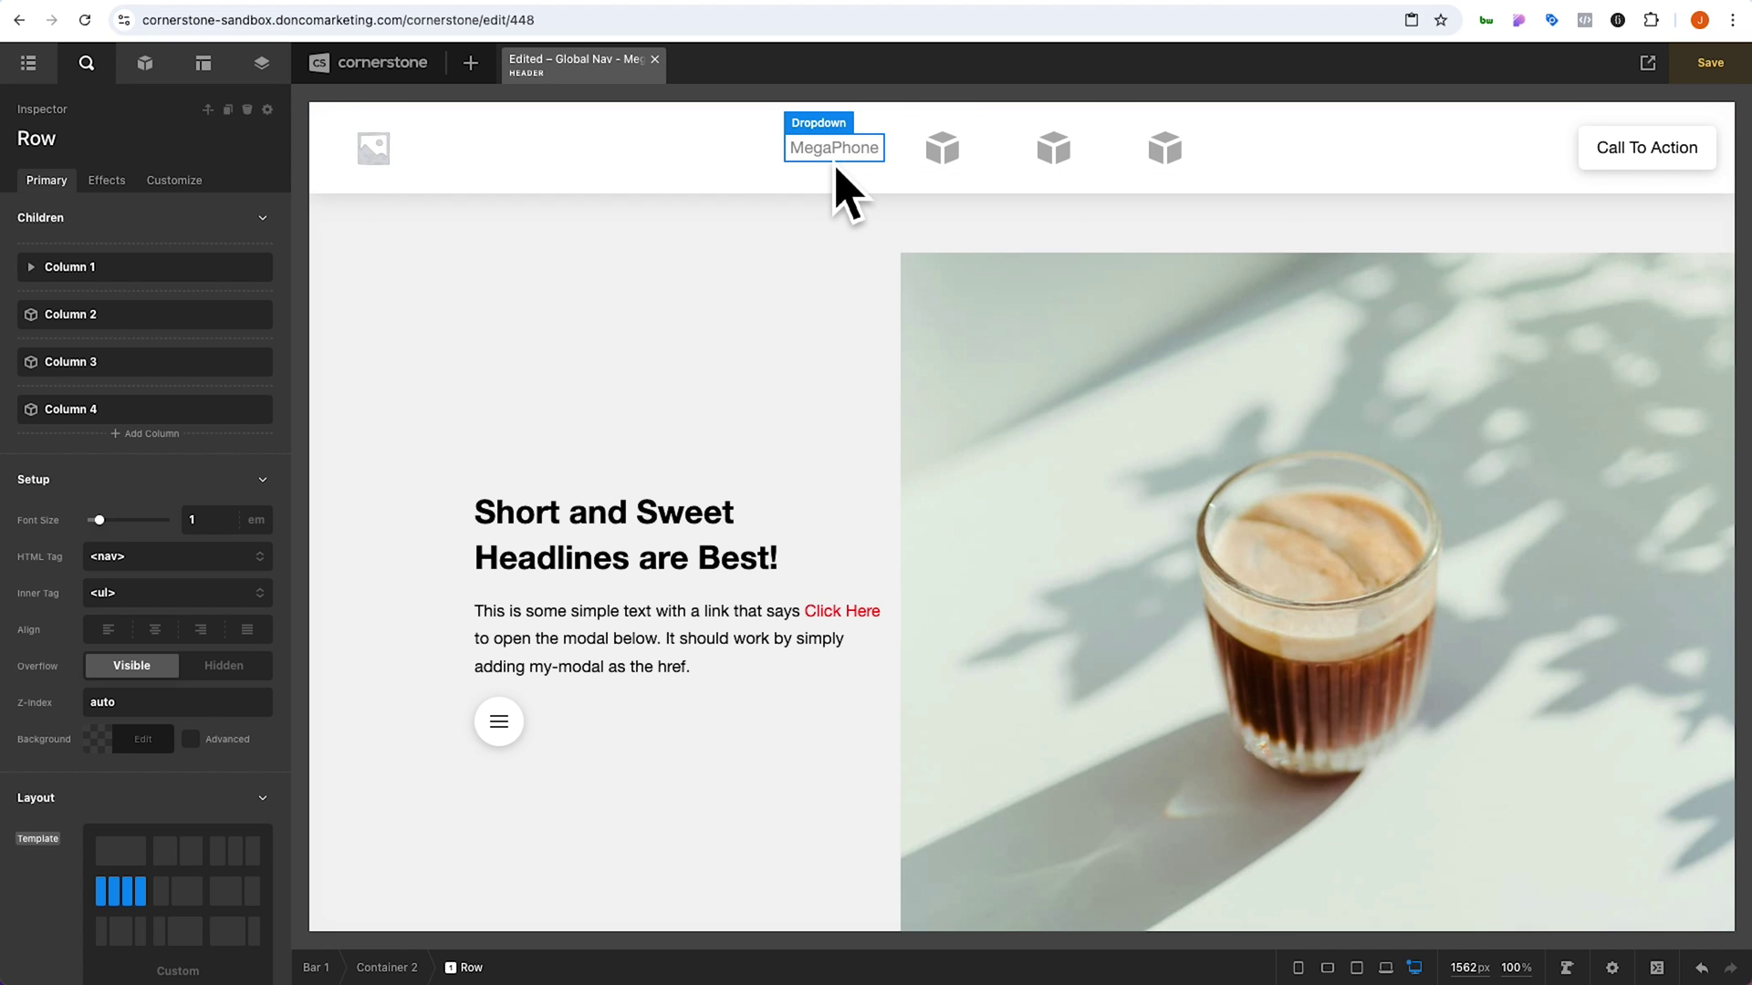
left_click(744, 183)
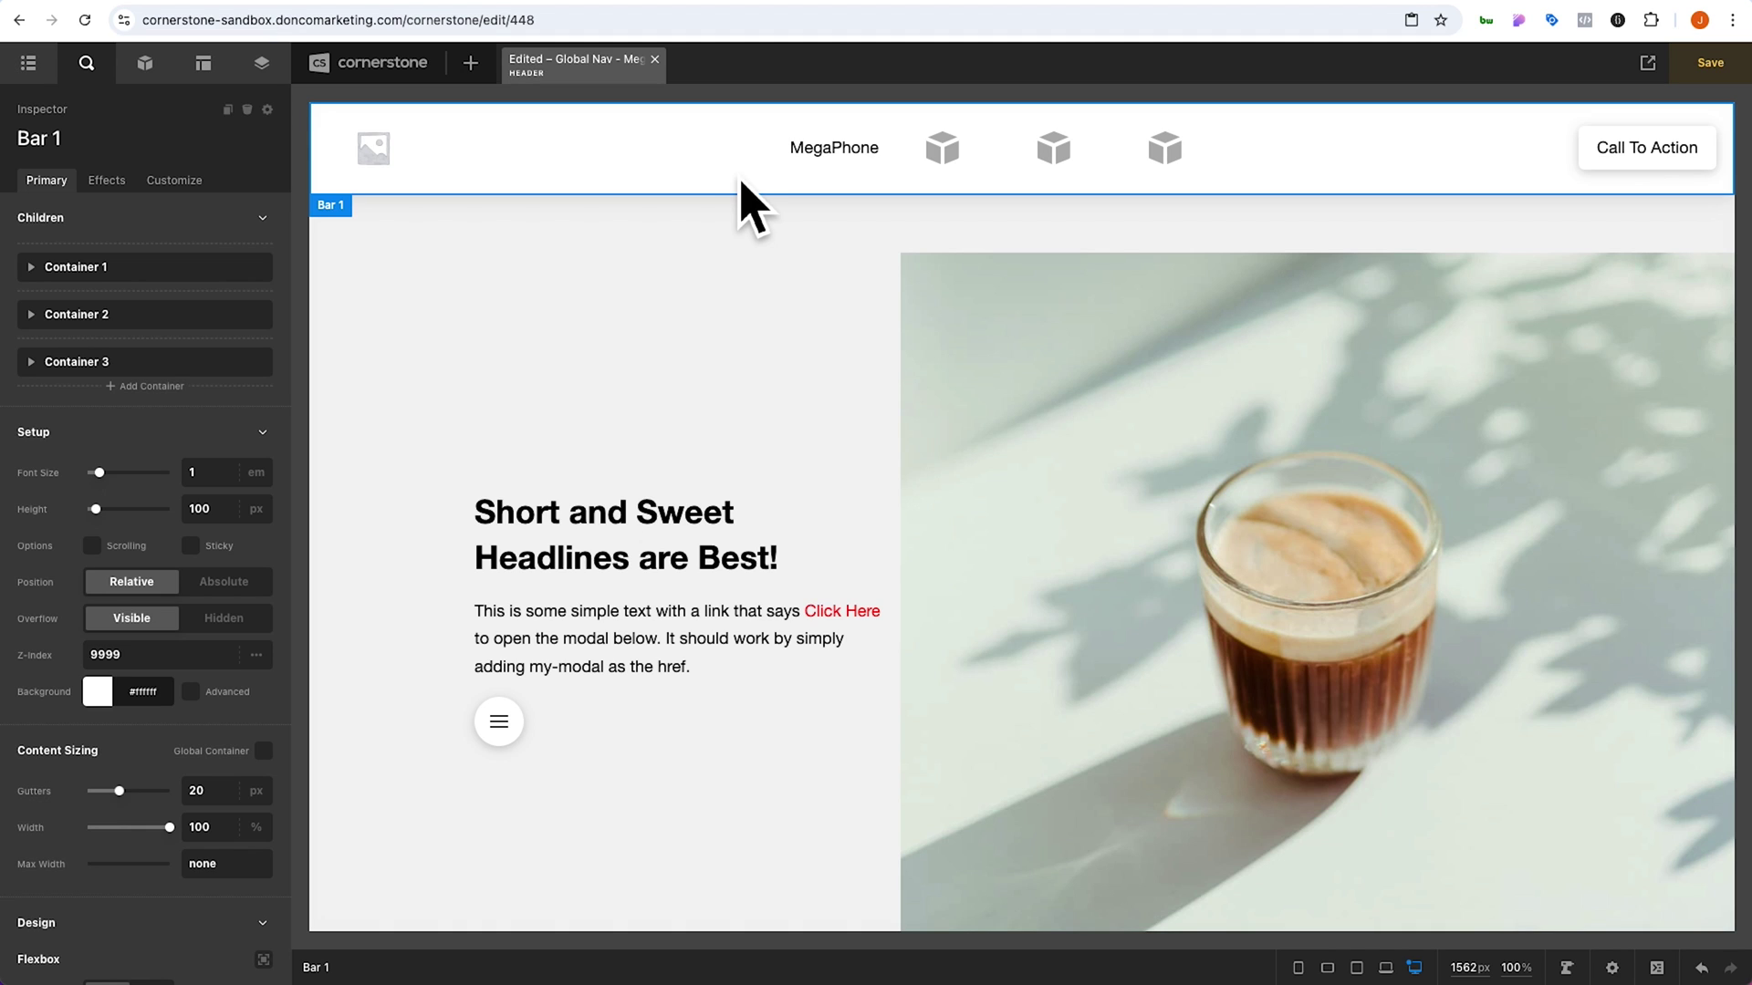
Add a toggle custom attribute to the MegaPhone Dropdown named id with the value mega-menu-megaphone
left_click(849, 160)
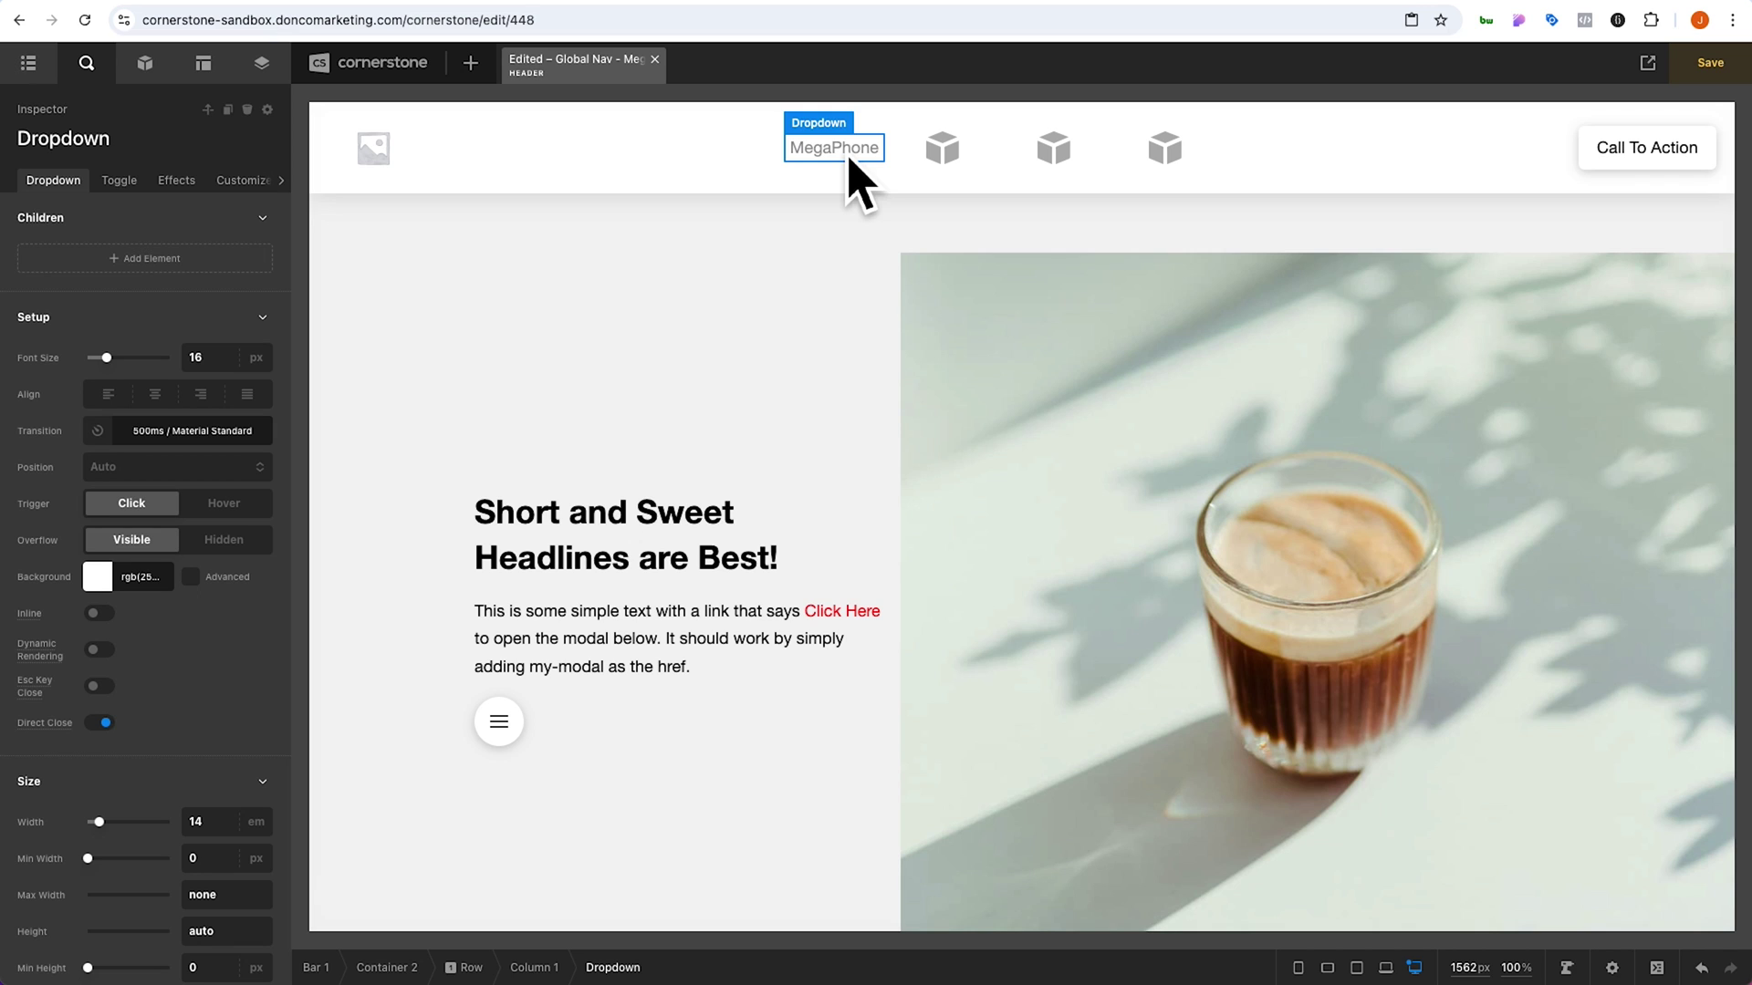
left_click(236, 181)
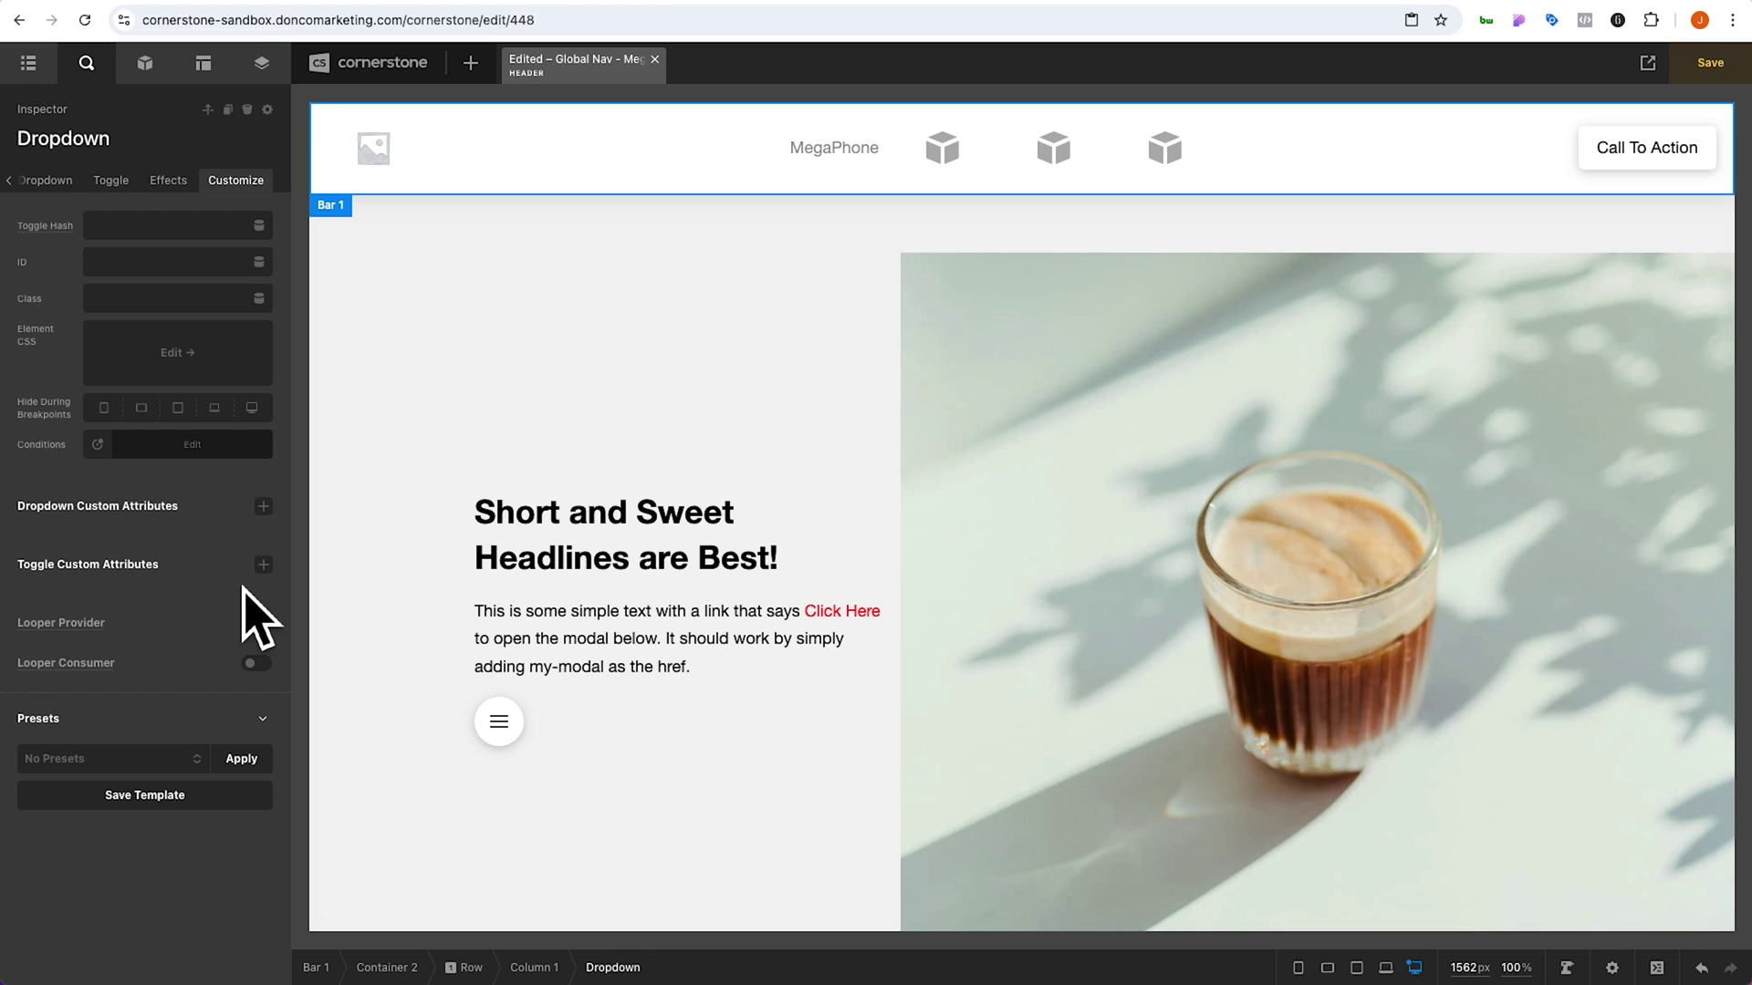
left_click(264, 565)
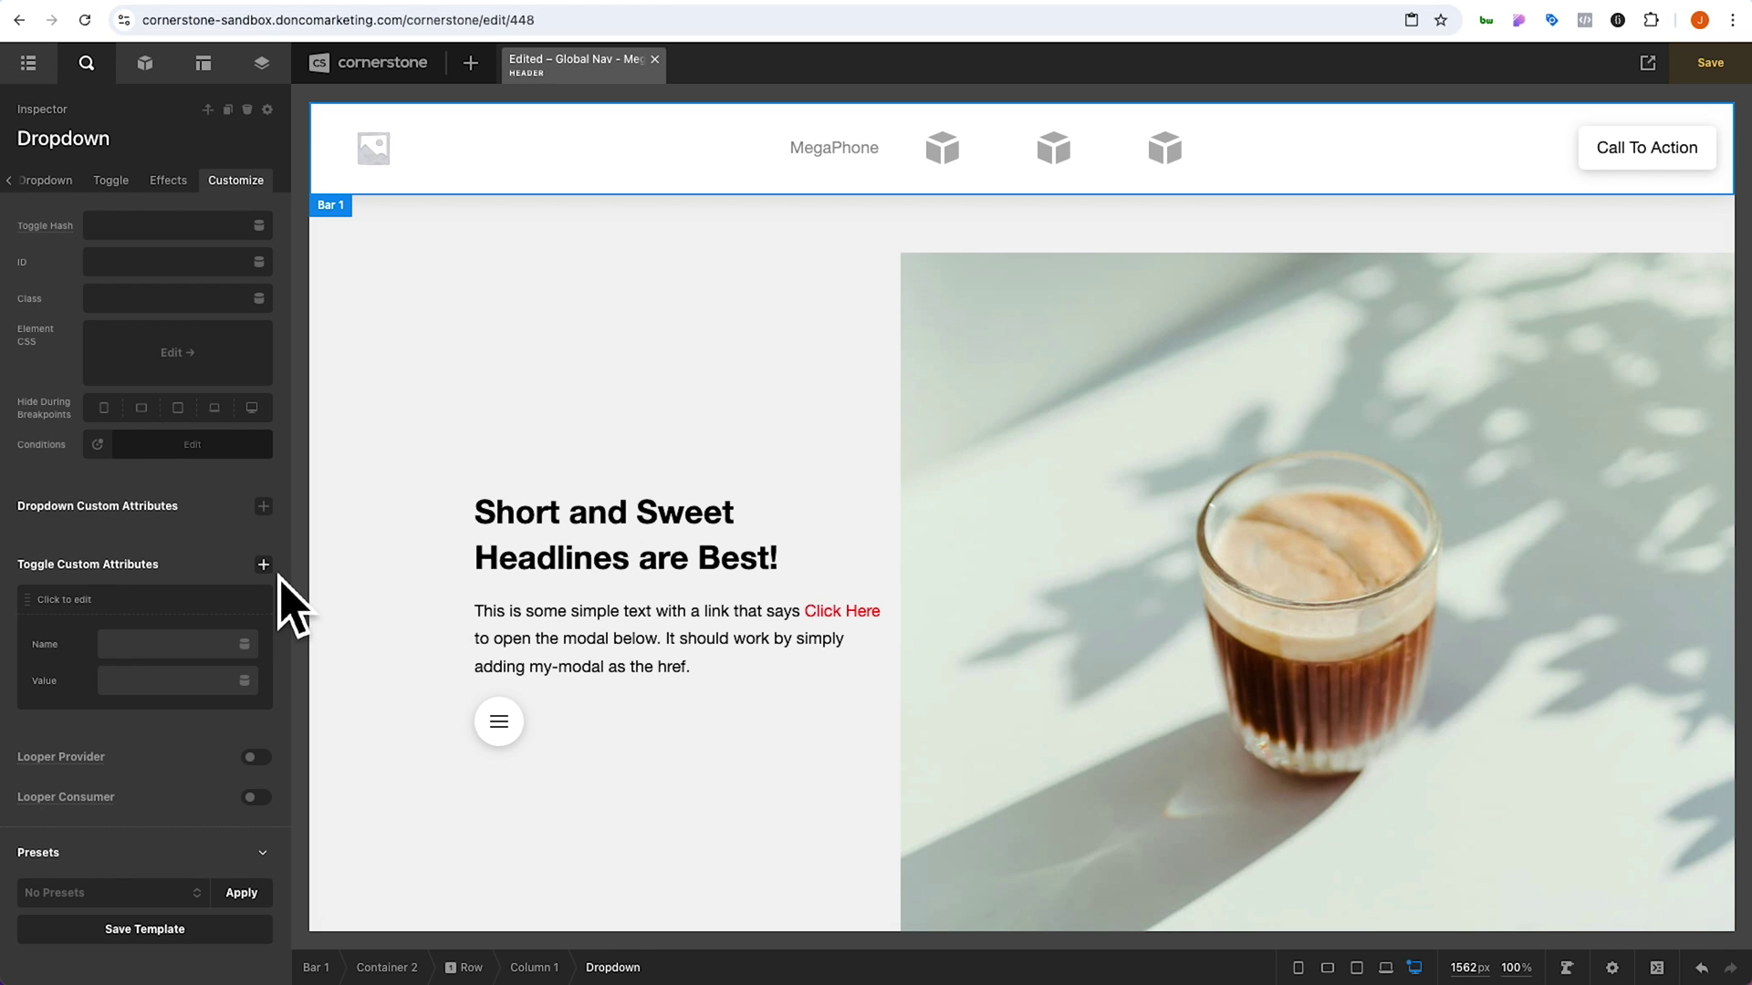
left_click(141, 648)
type("id")
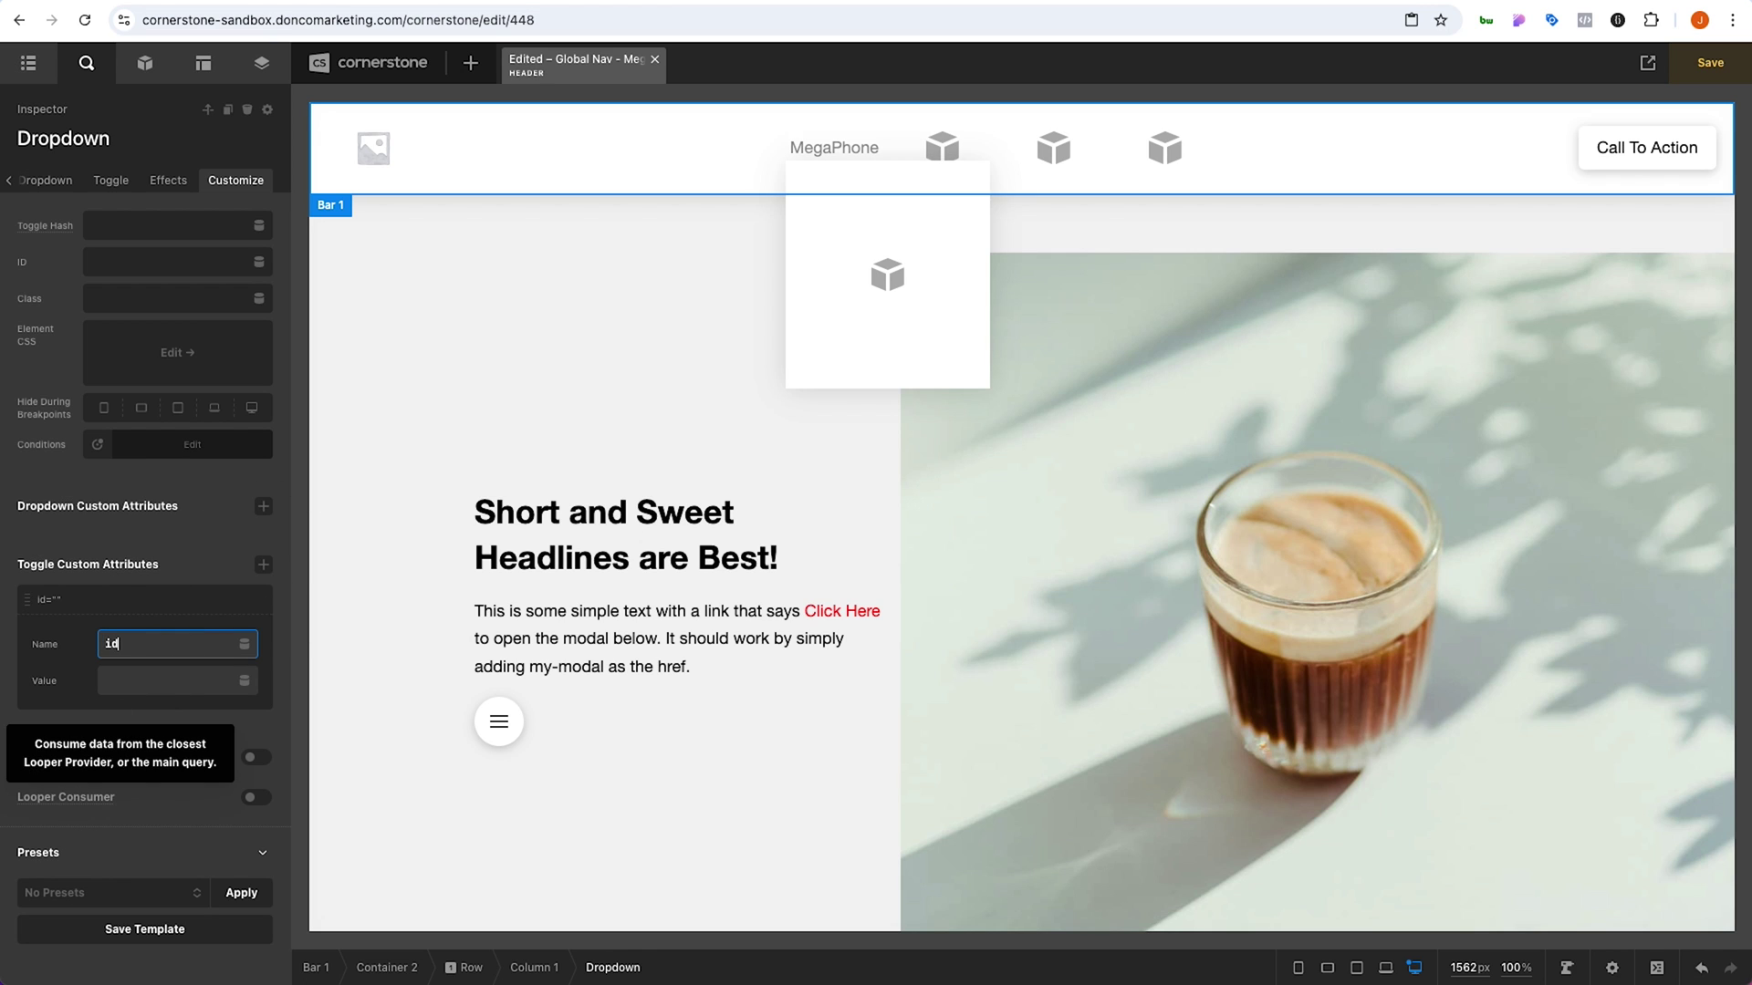
left_click(171, 684)
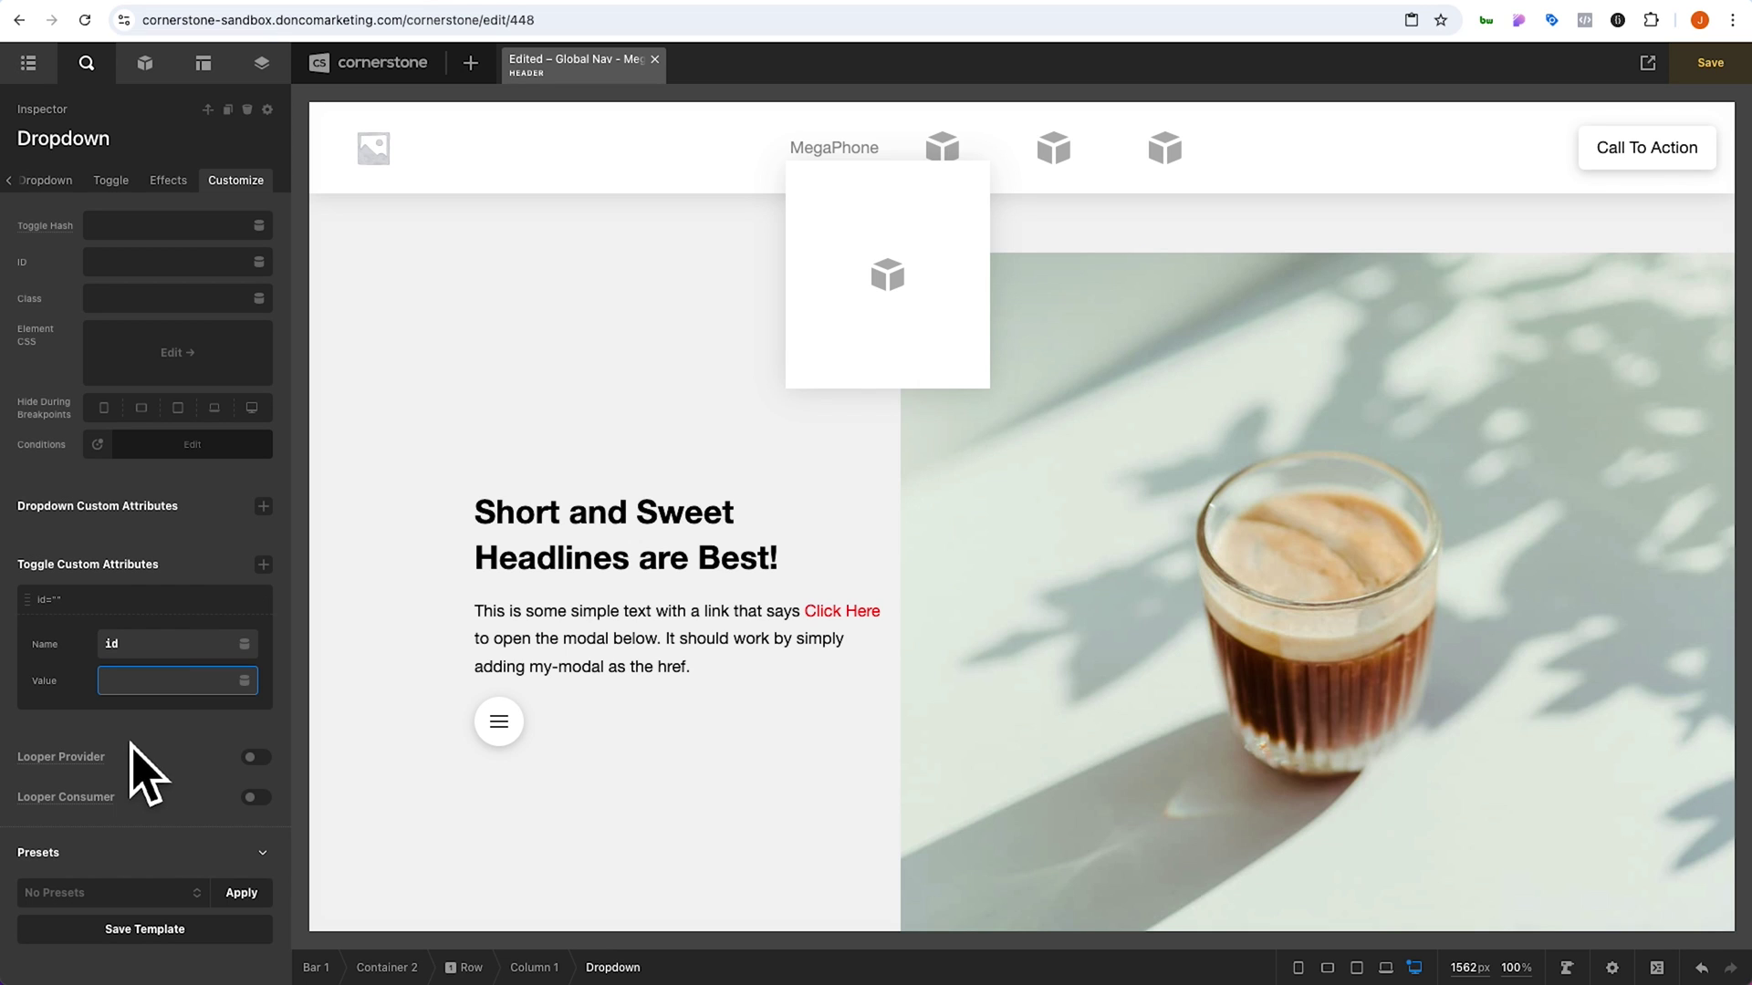
type("mega-menu-megaphone")
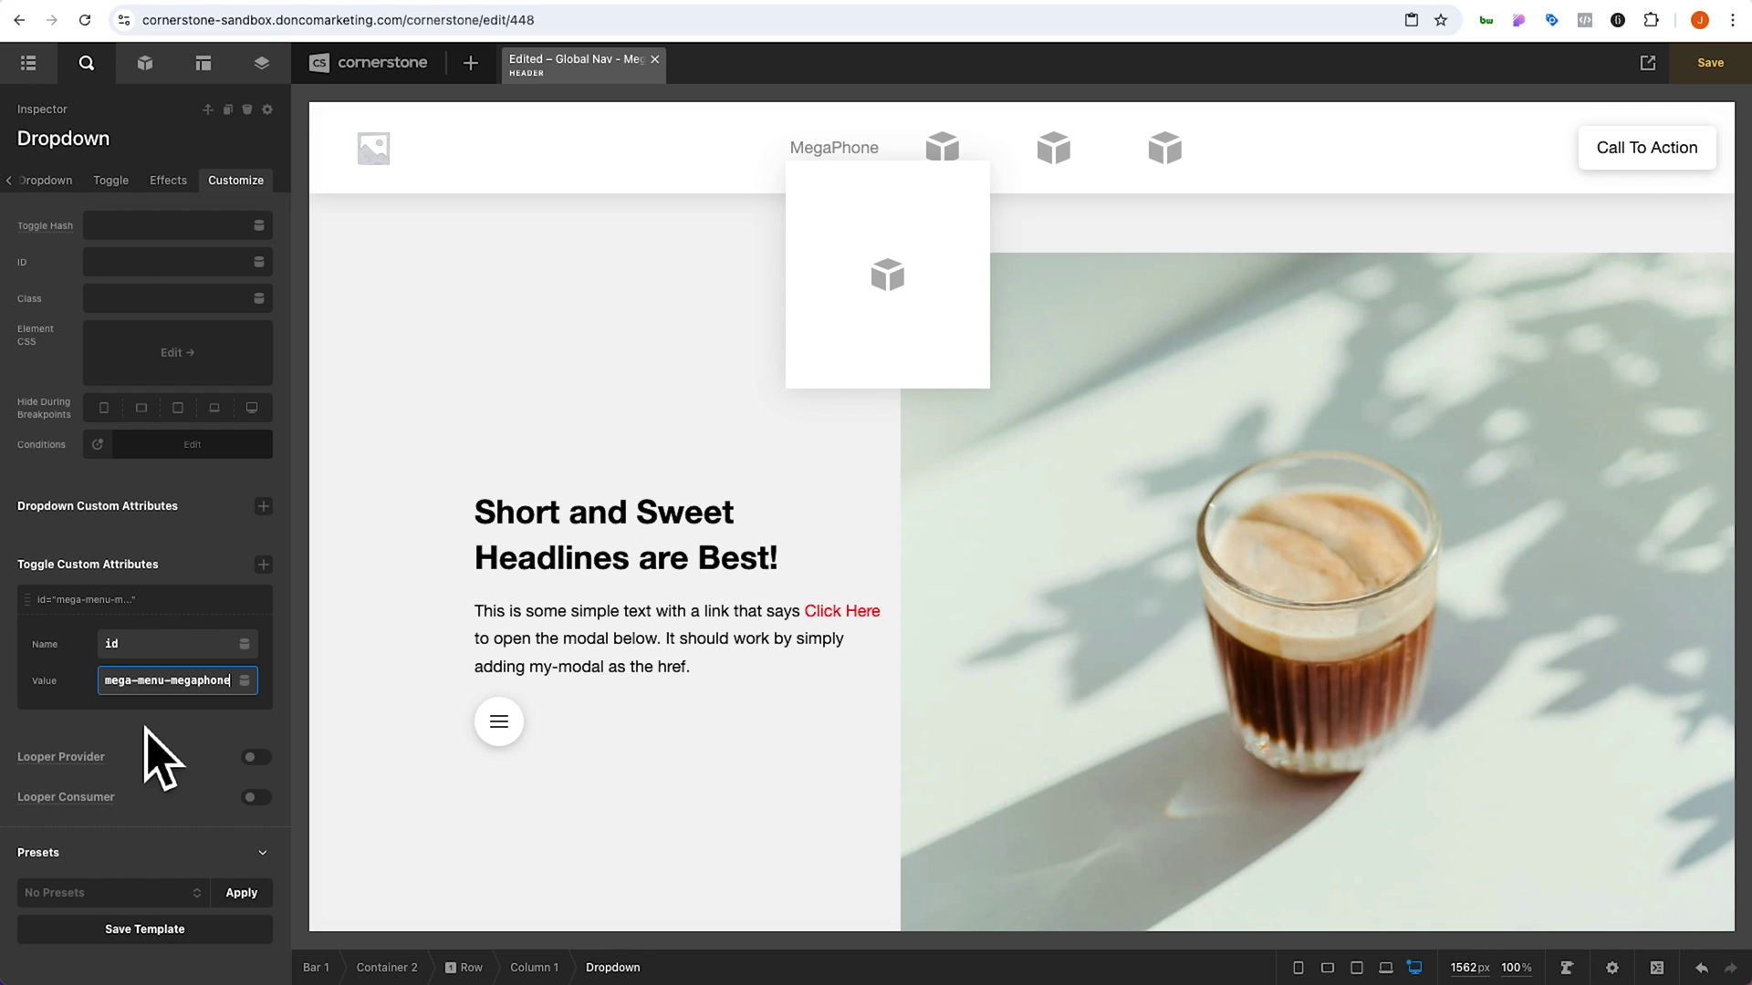
left_click(30, 279)
left_click(124, 265)
left_click_drag(110, 683, 274, 724)
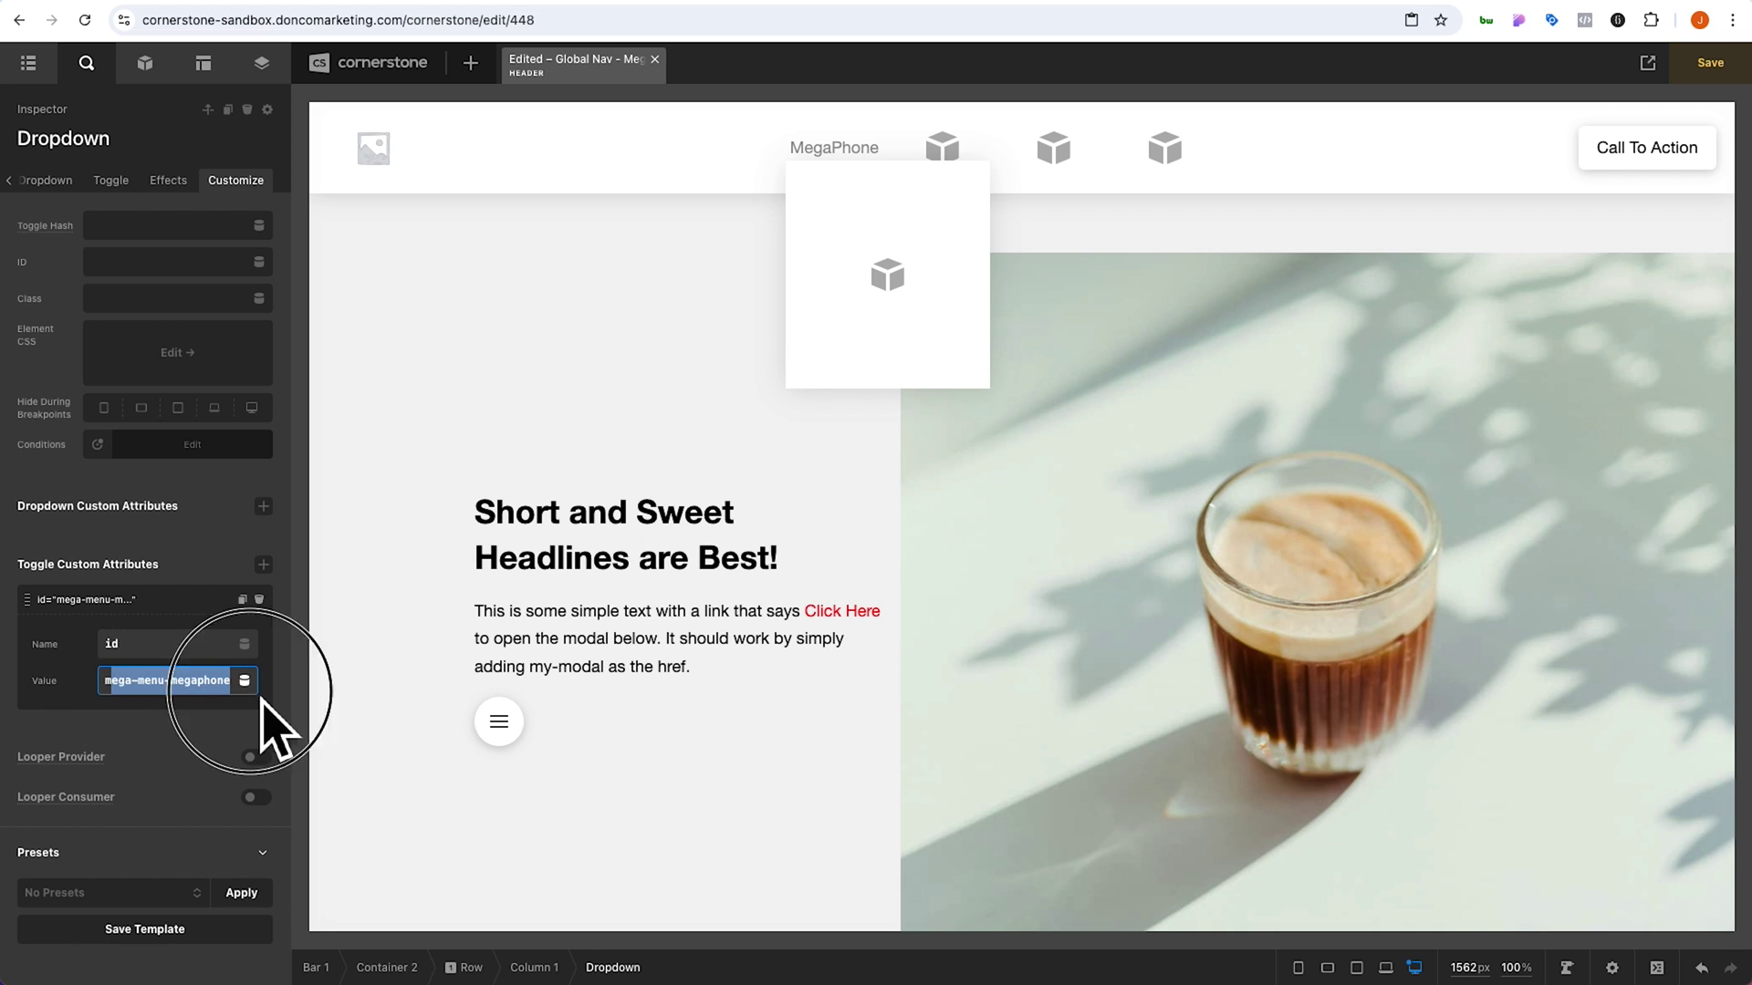
left_click(148, 603)
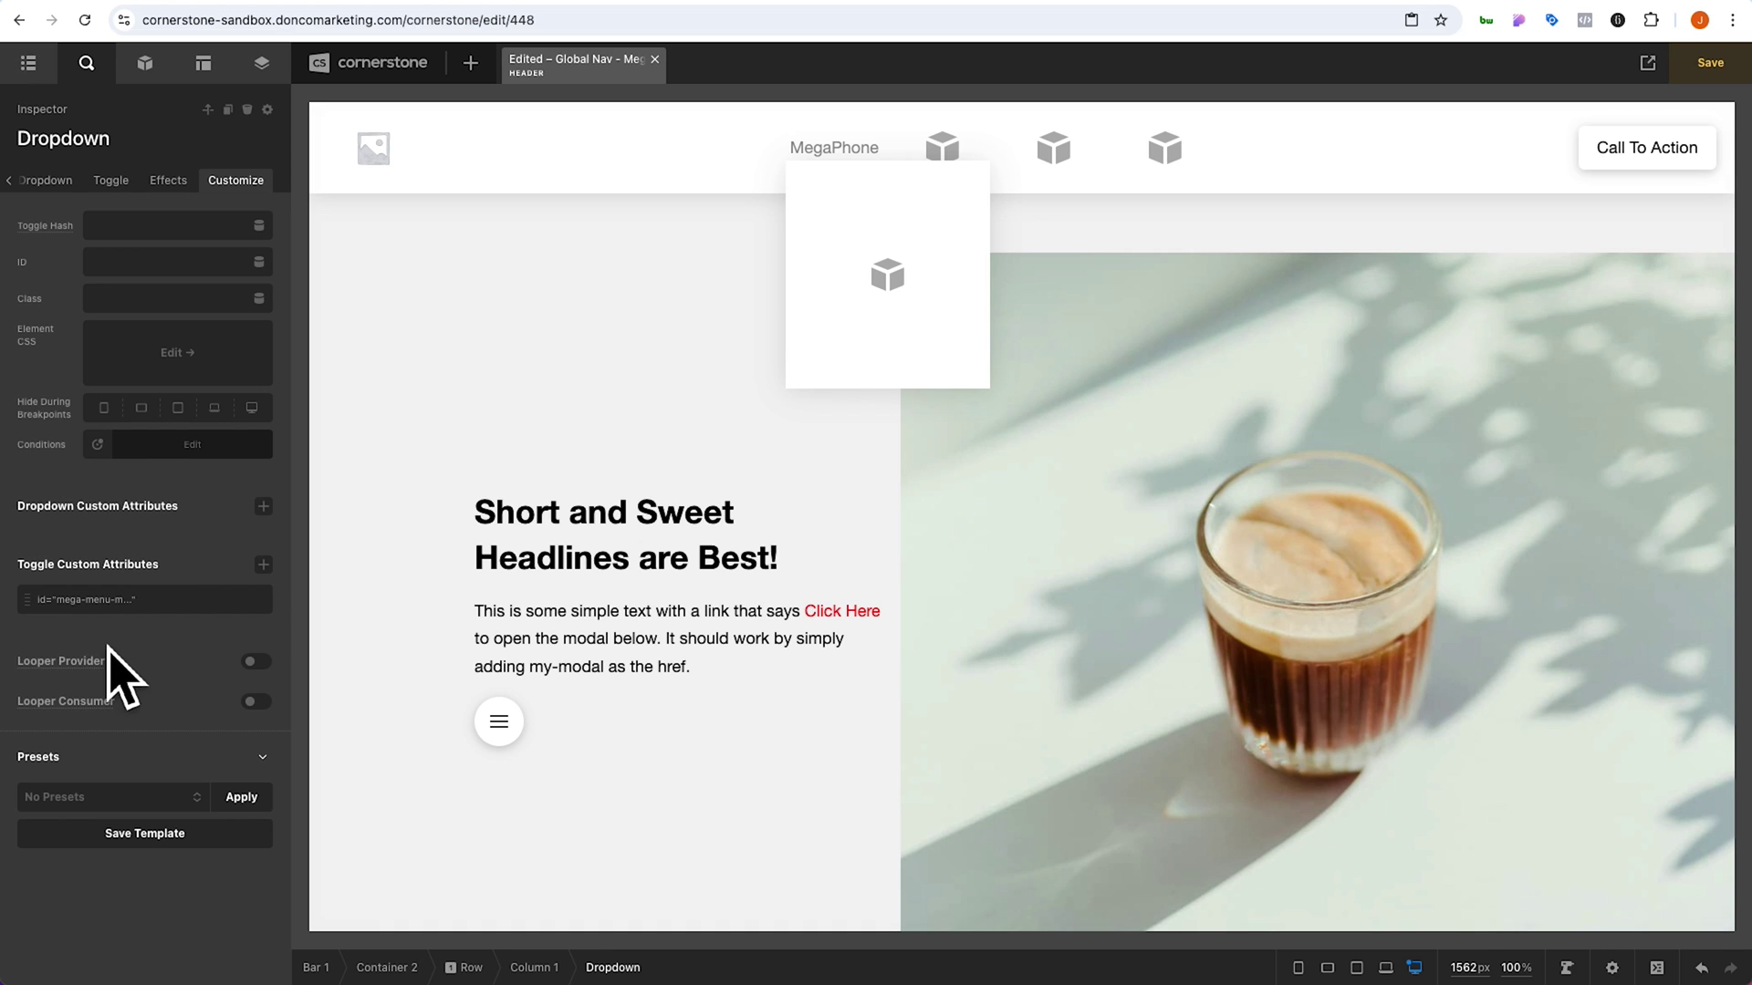
Add a toggle custom attribute aria-label with the value MegaPhone, and save the header
left_click(263, 565)
type("aria-label=\"")
type("MegaPhone")
key("ctrl+s")
Switch to the live page and inspect the MegaPhone toggle's HTML for its id and aria attributes
key("ctrl+Tab")
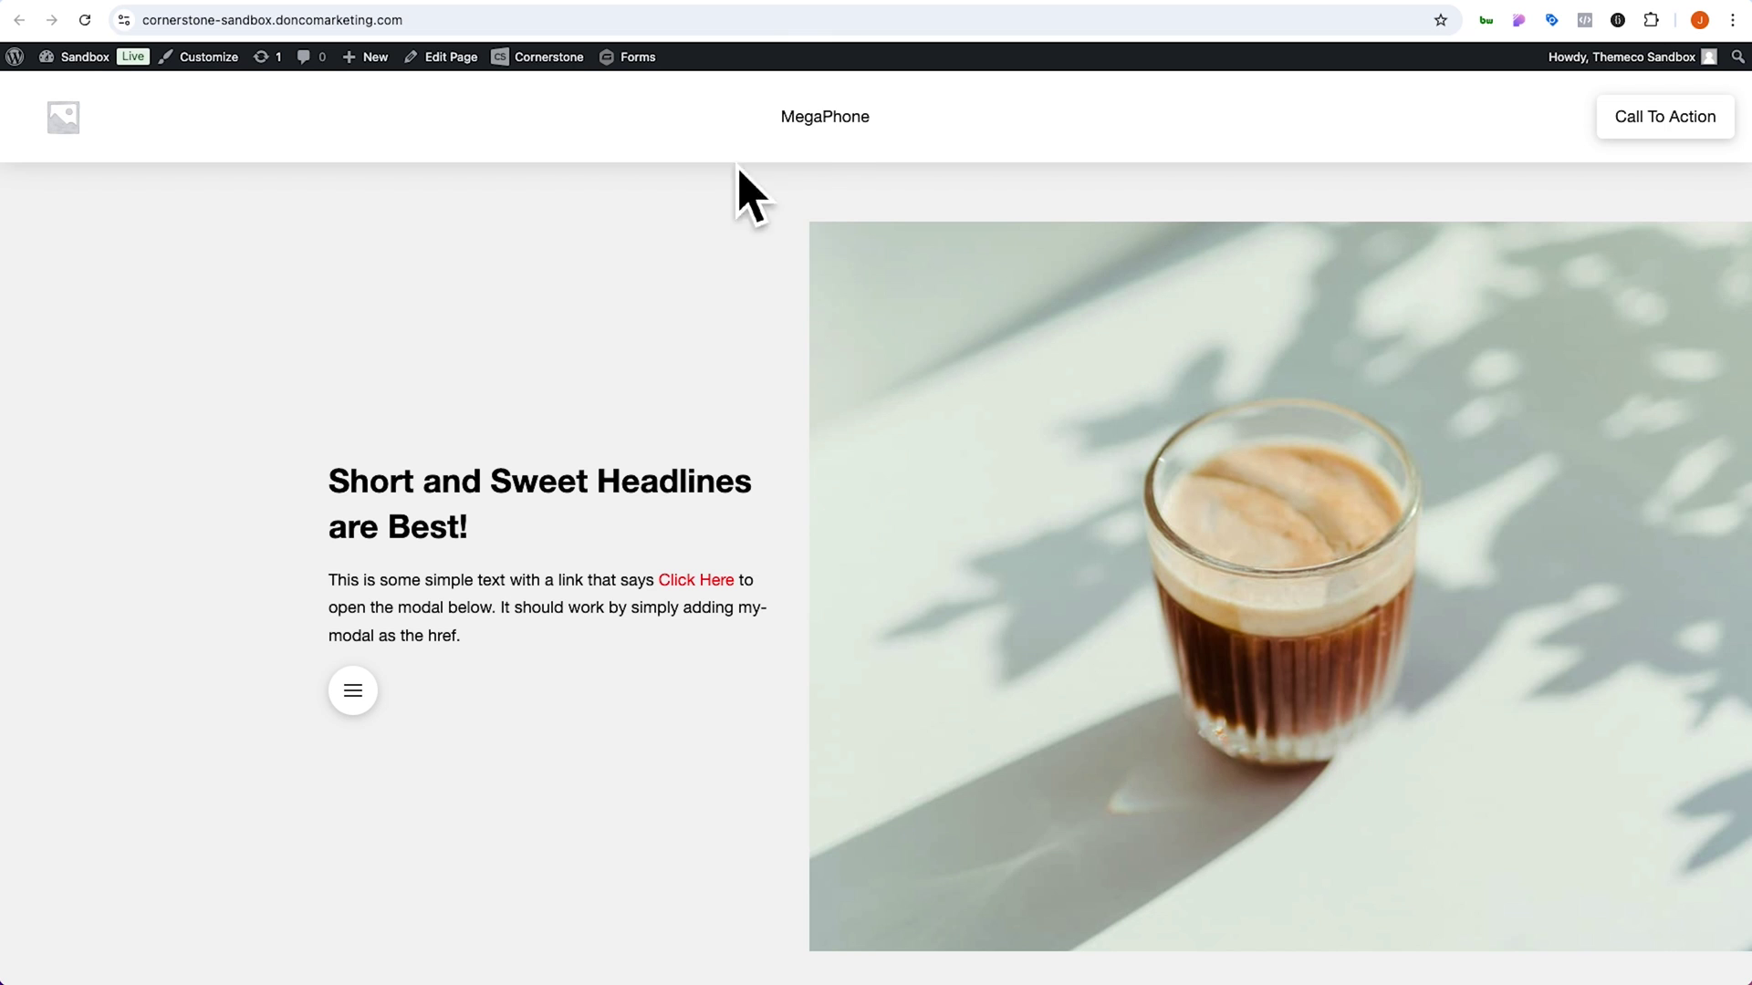
double_click(819, 126)
right_click(818, 127)
left_click(862, 287)
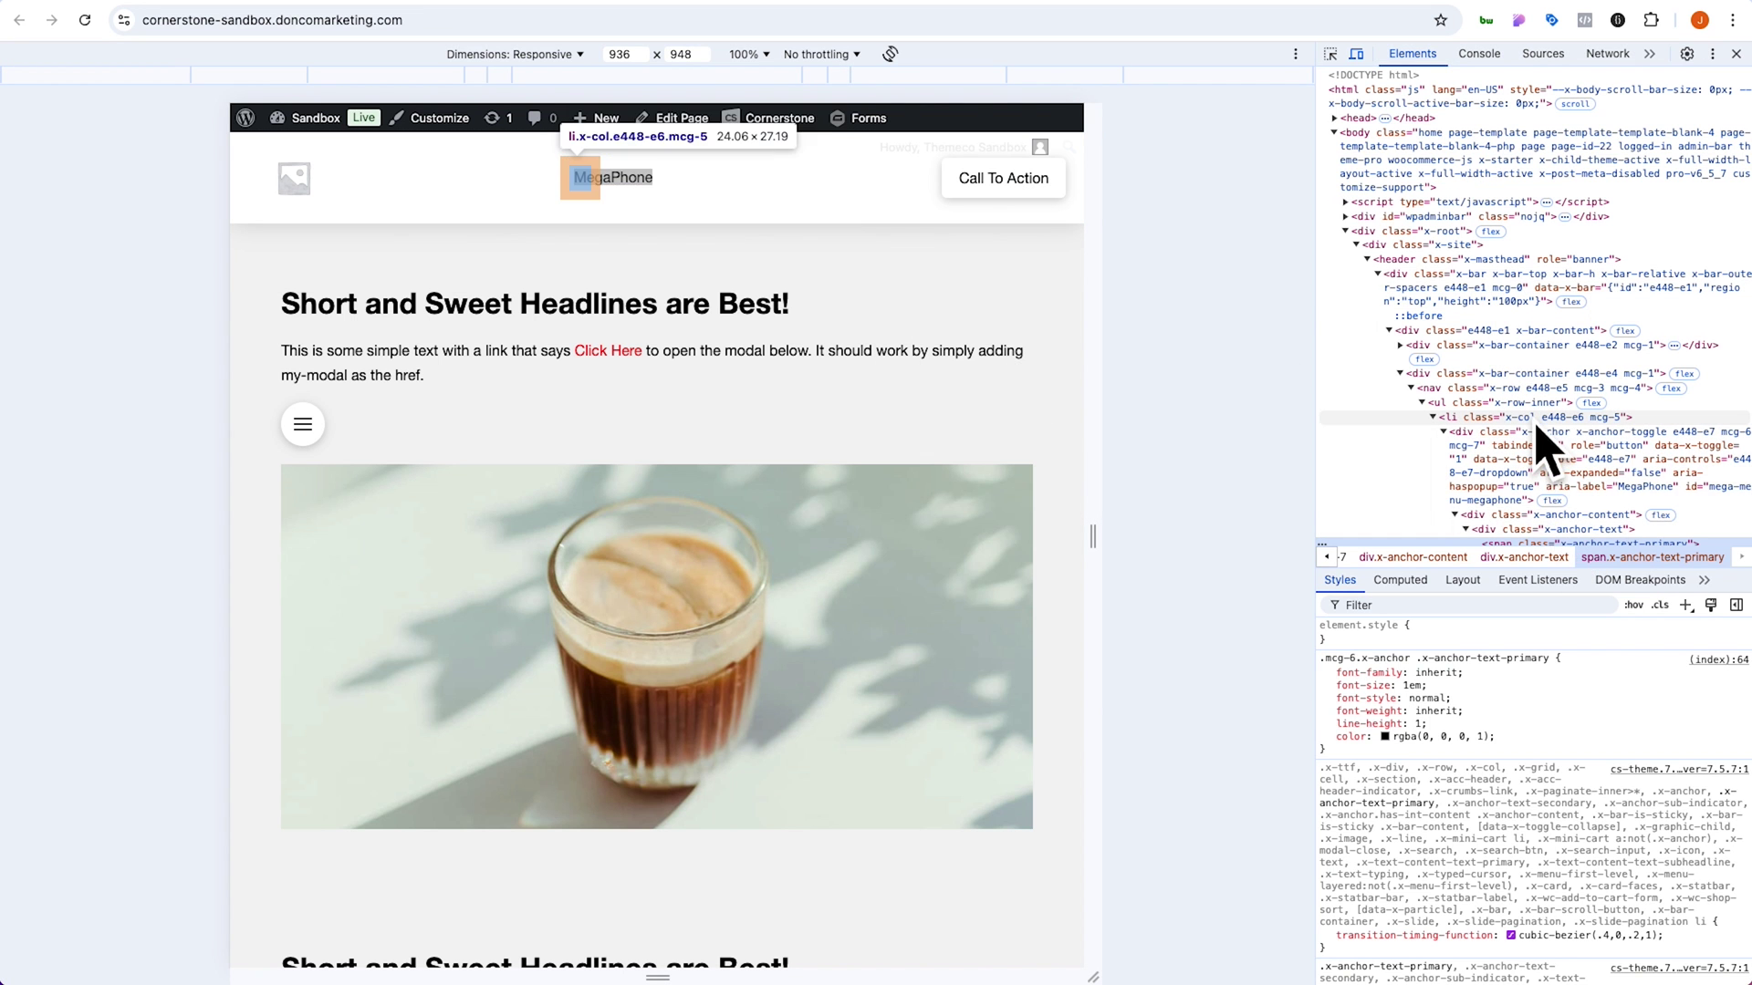
left_click(1560, 461)
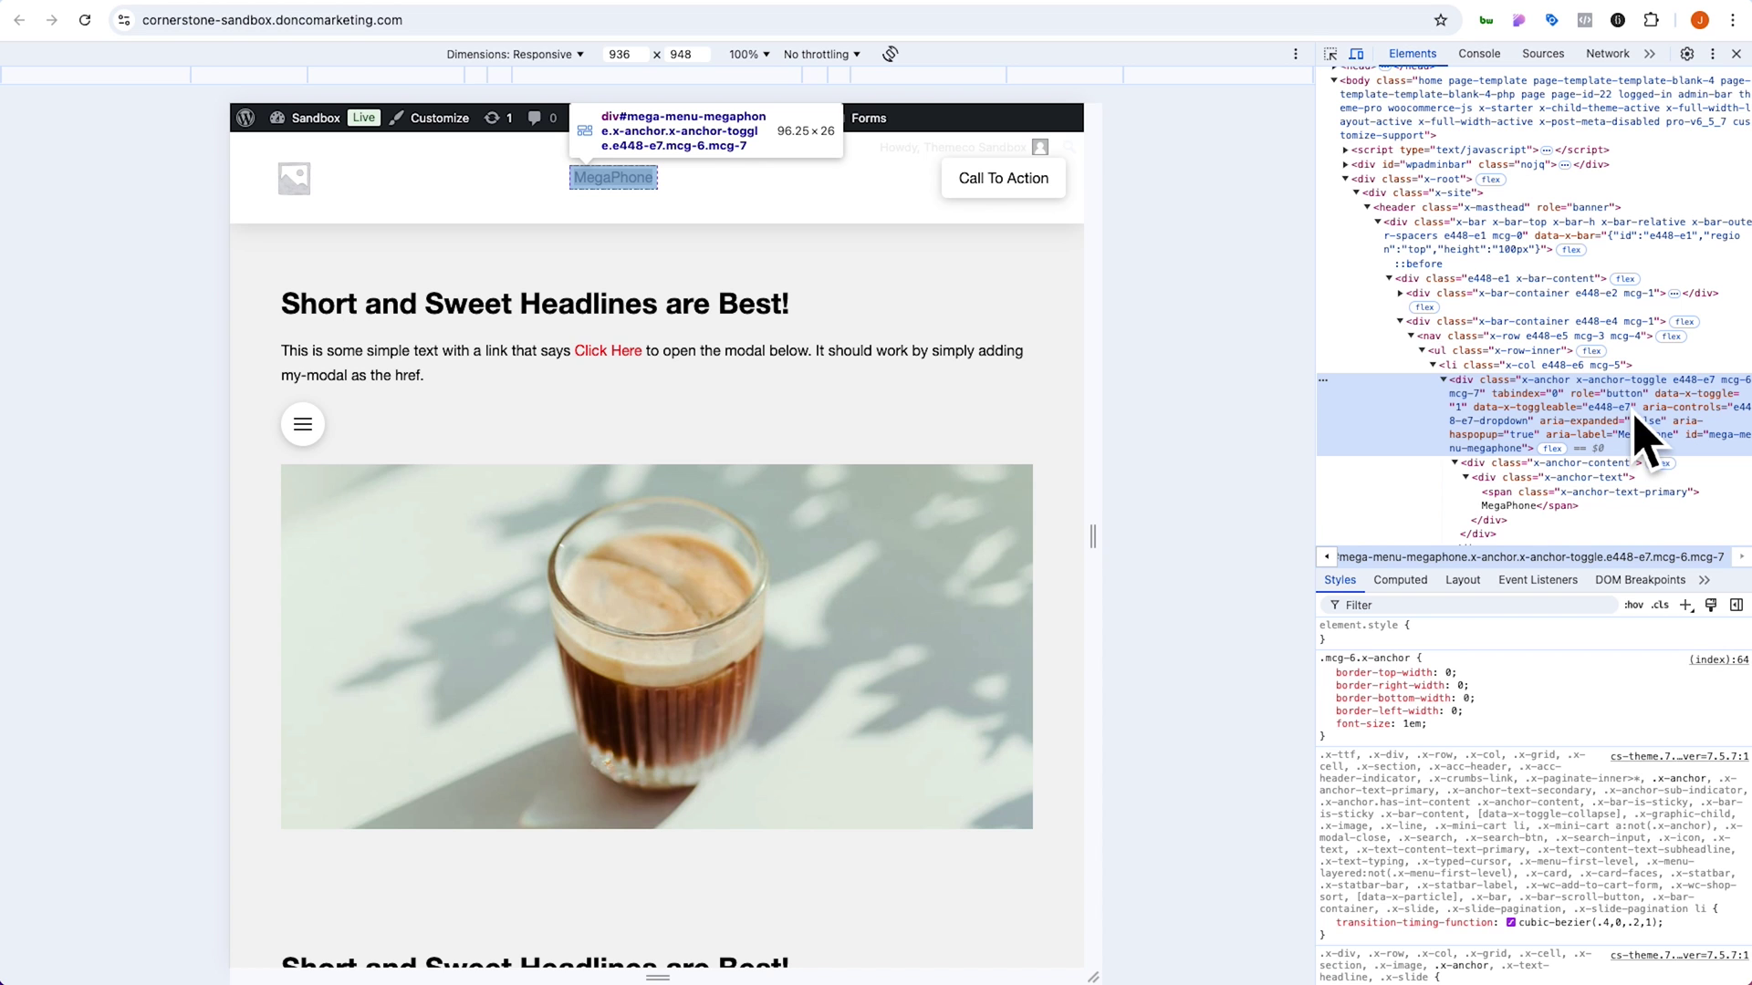
Back in the Cornerstone editor, add a Dropdown custom attribute aria-labeledby with the toggle's id, mega-menu-megaphone, as its value
key("ctrl+Tab")
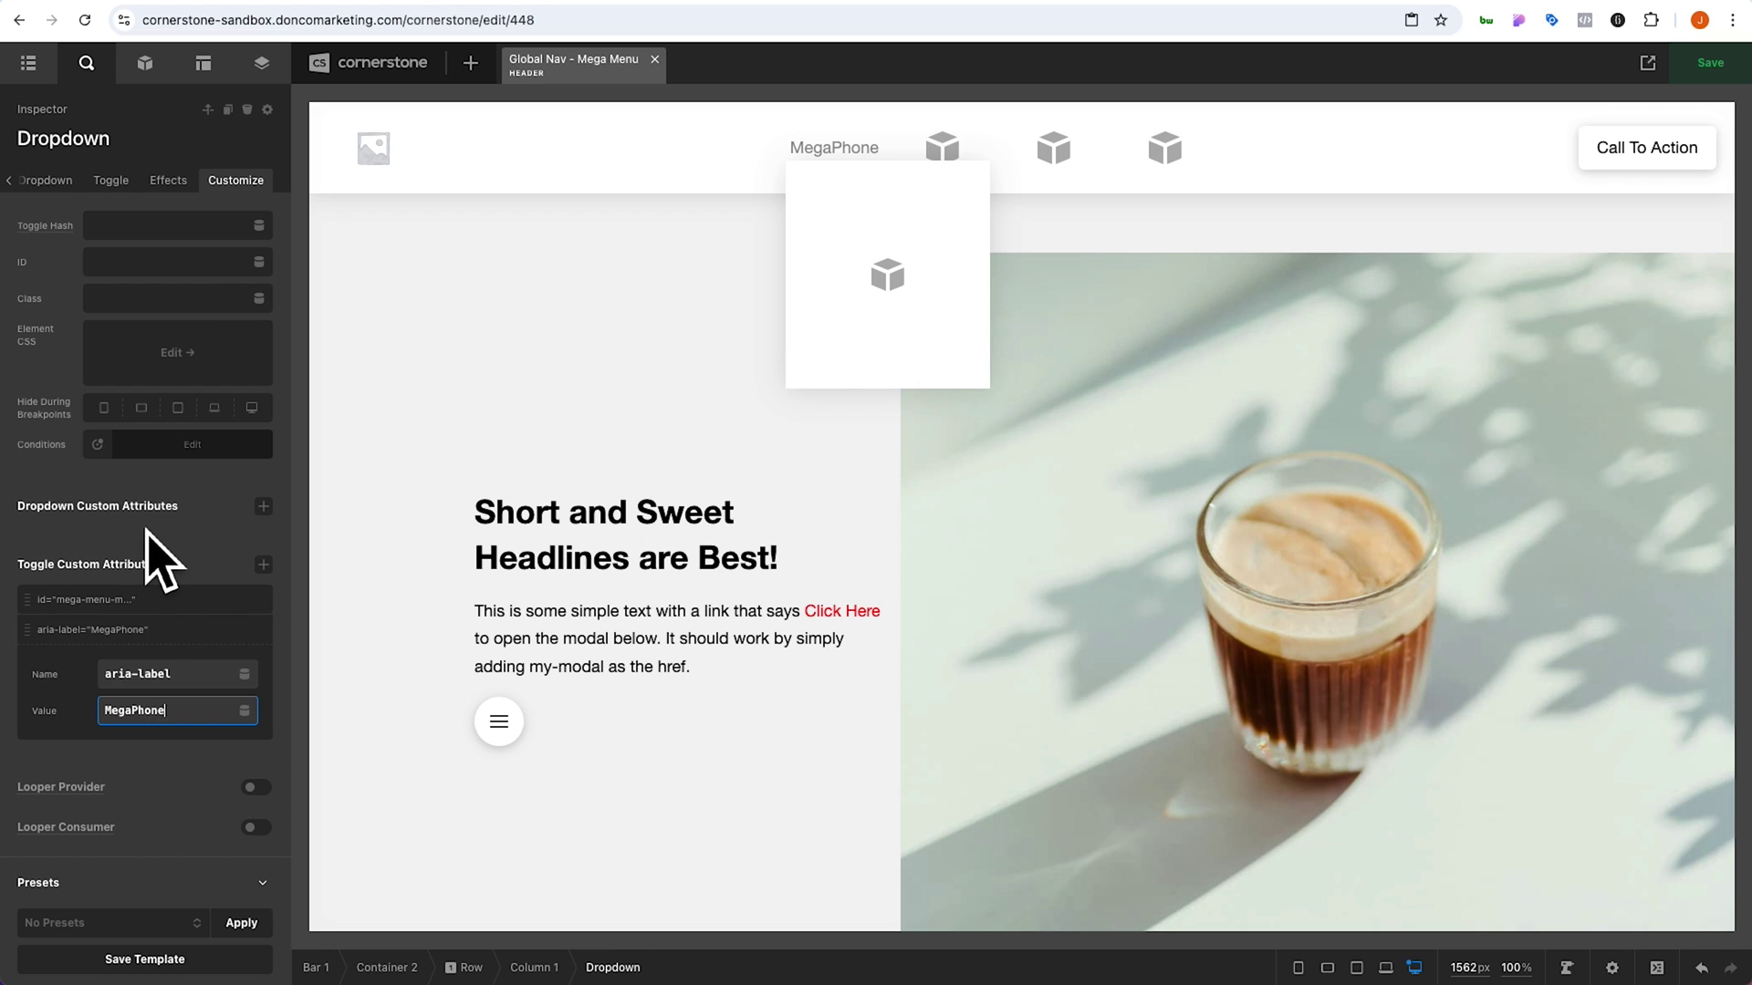
left_click(264, 505)
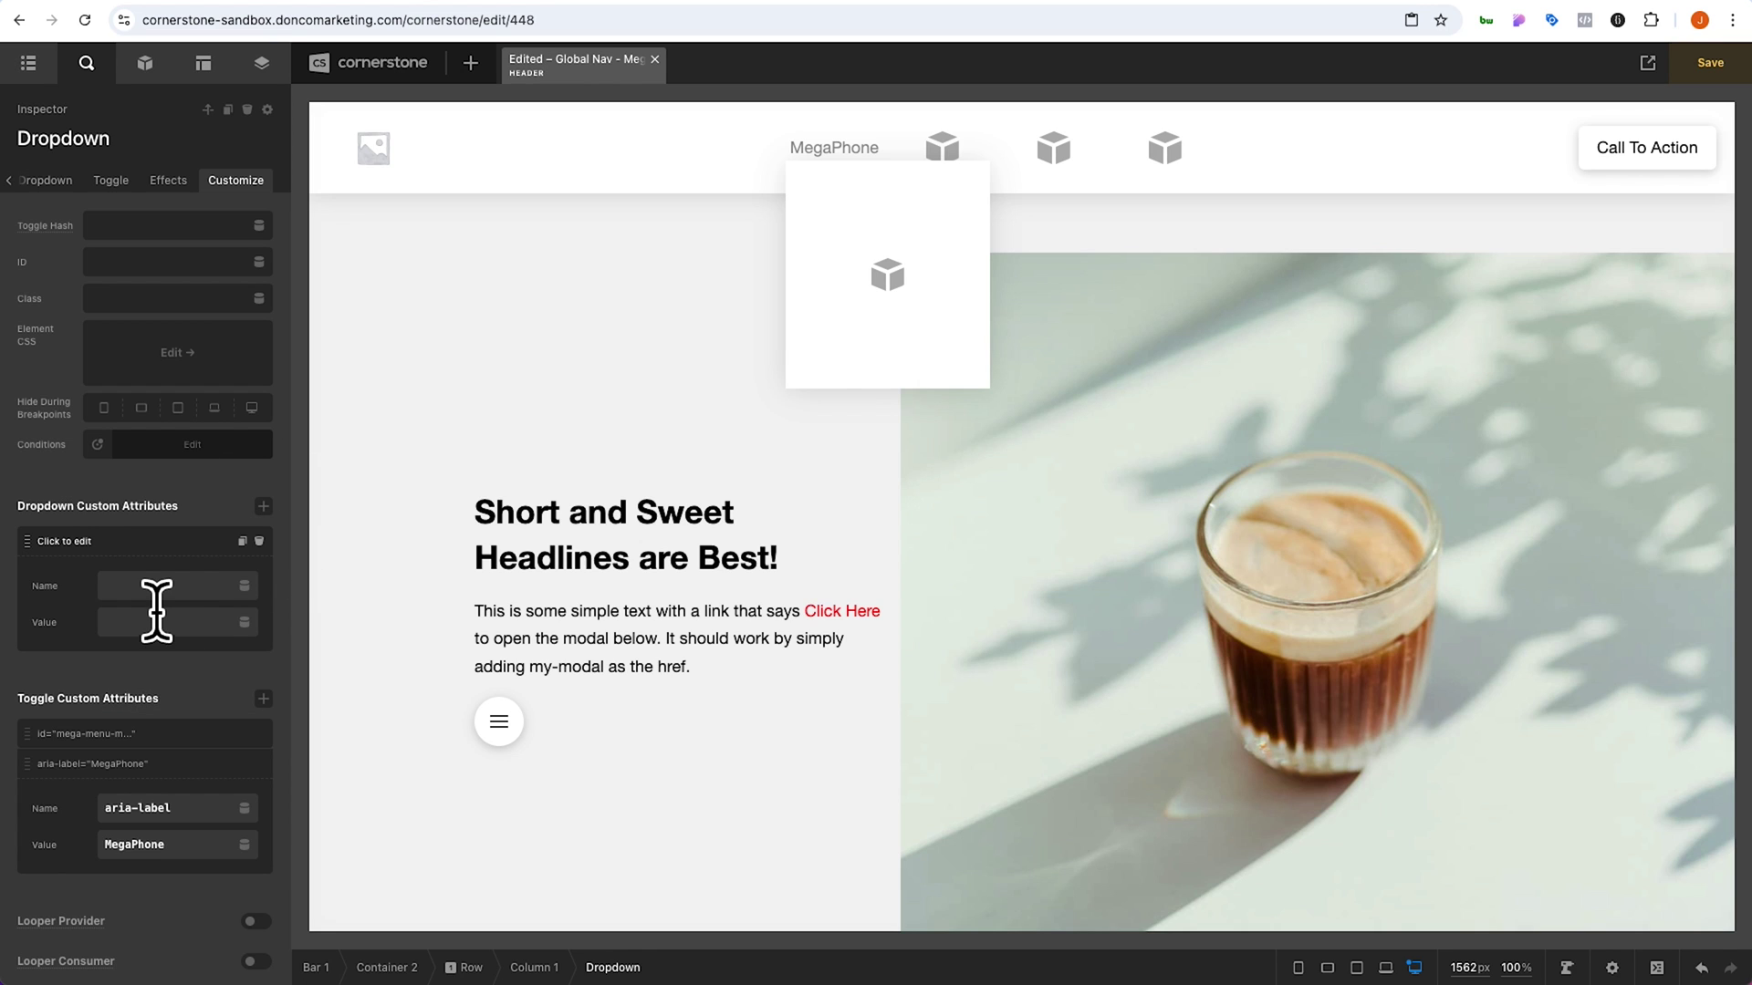
type("aria-labeledby")
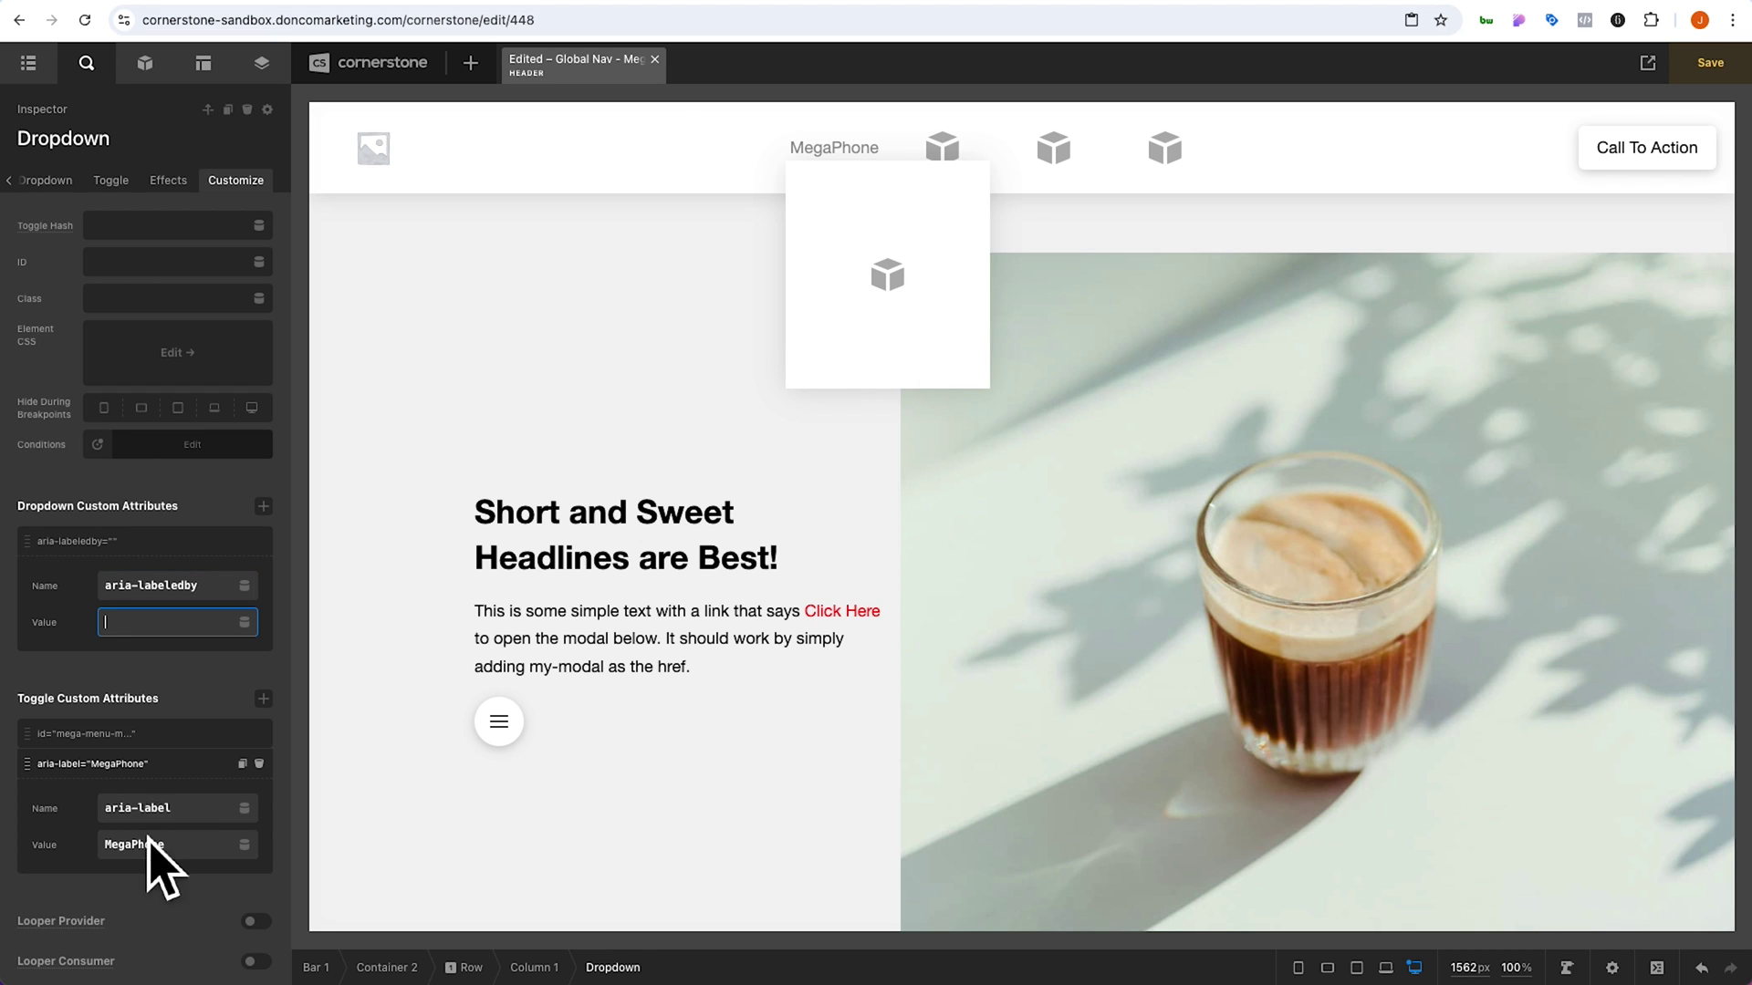
left_click(137, 735)
triple_click(174, 817)
key("super+c")
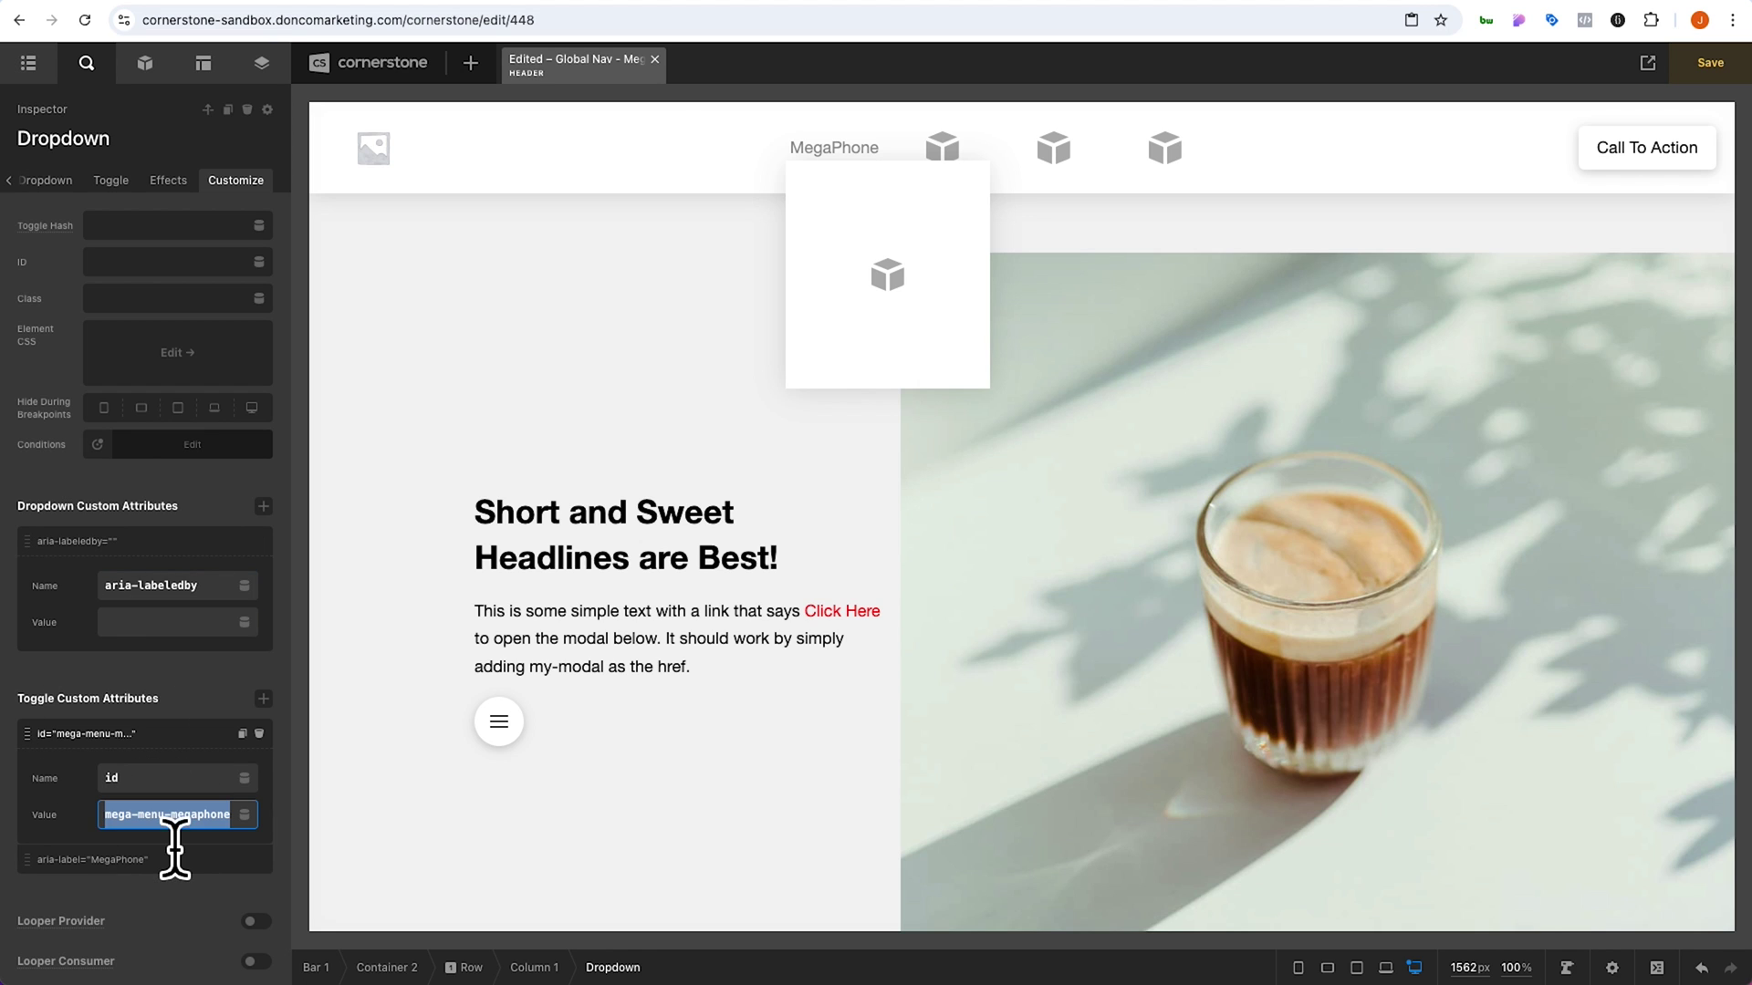
left_click(152, 622)
key("super+v")
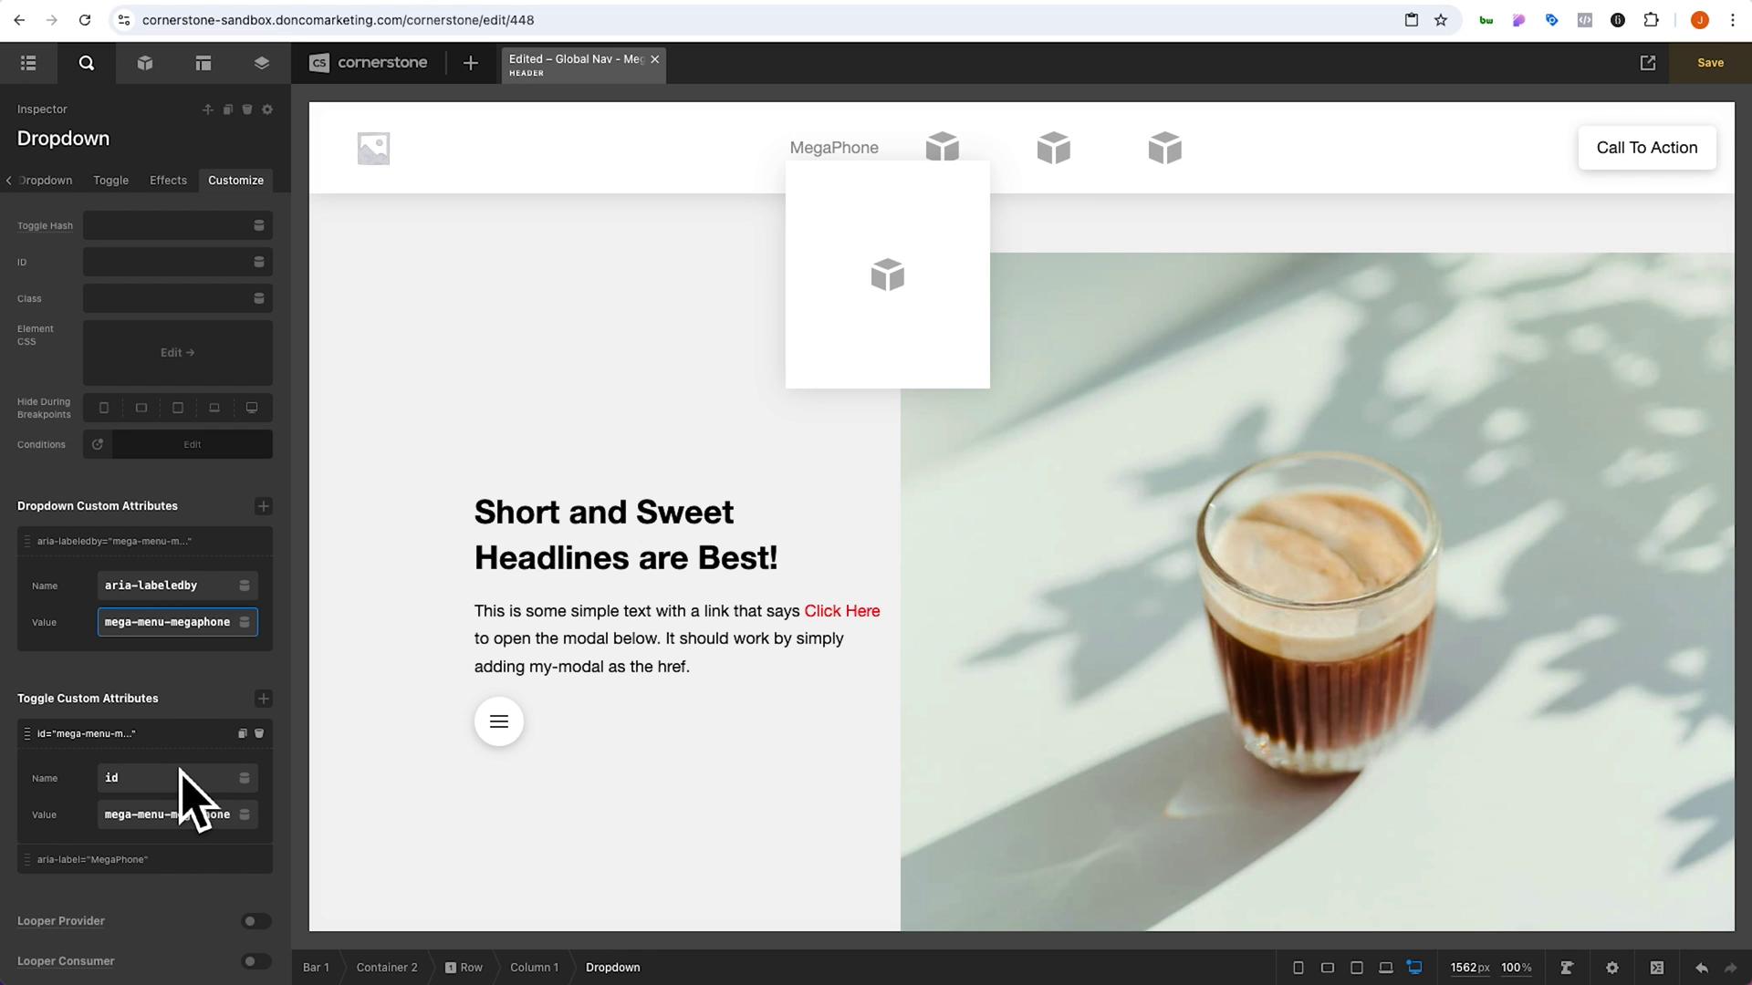
left_click(108, 544)
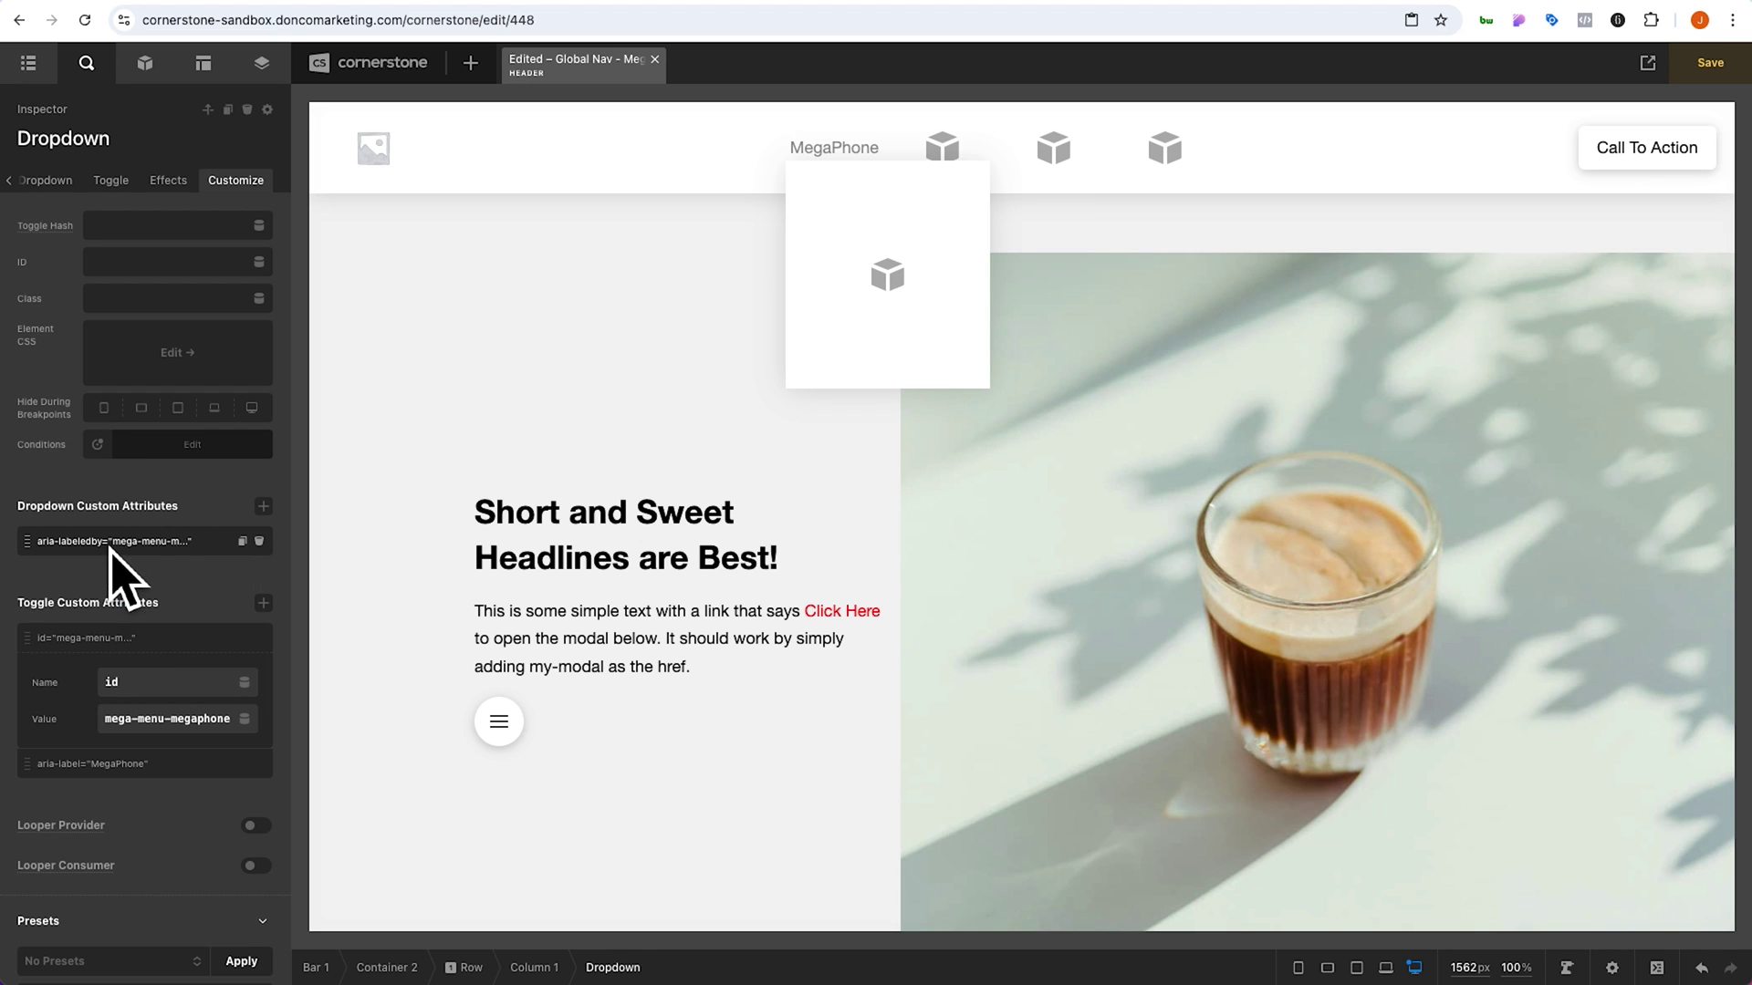
left_click(108, 634)
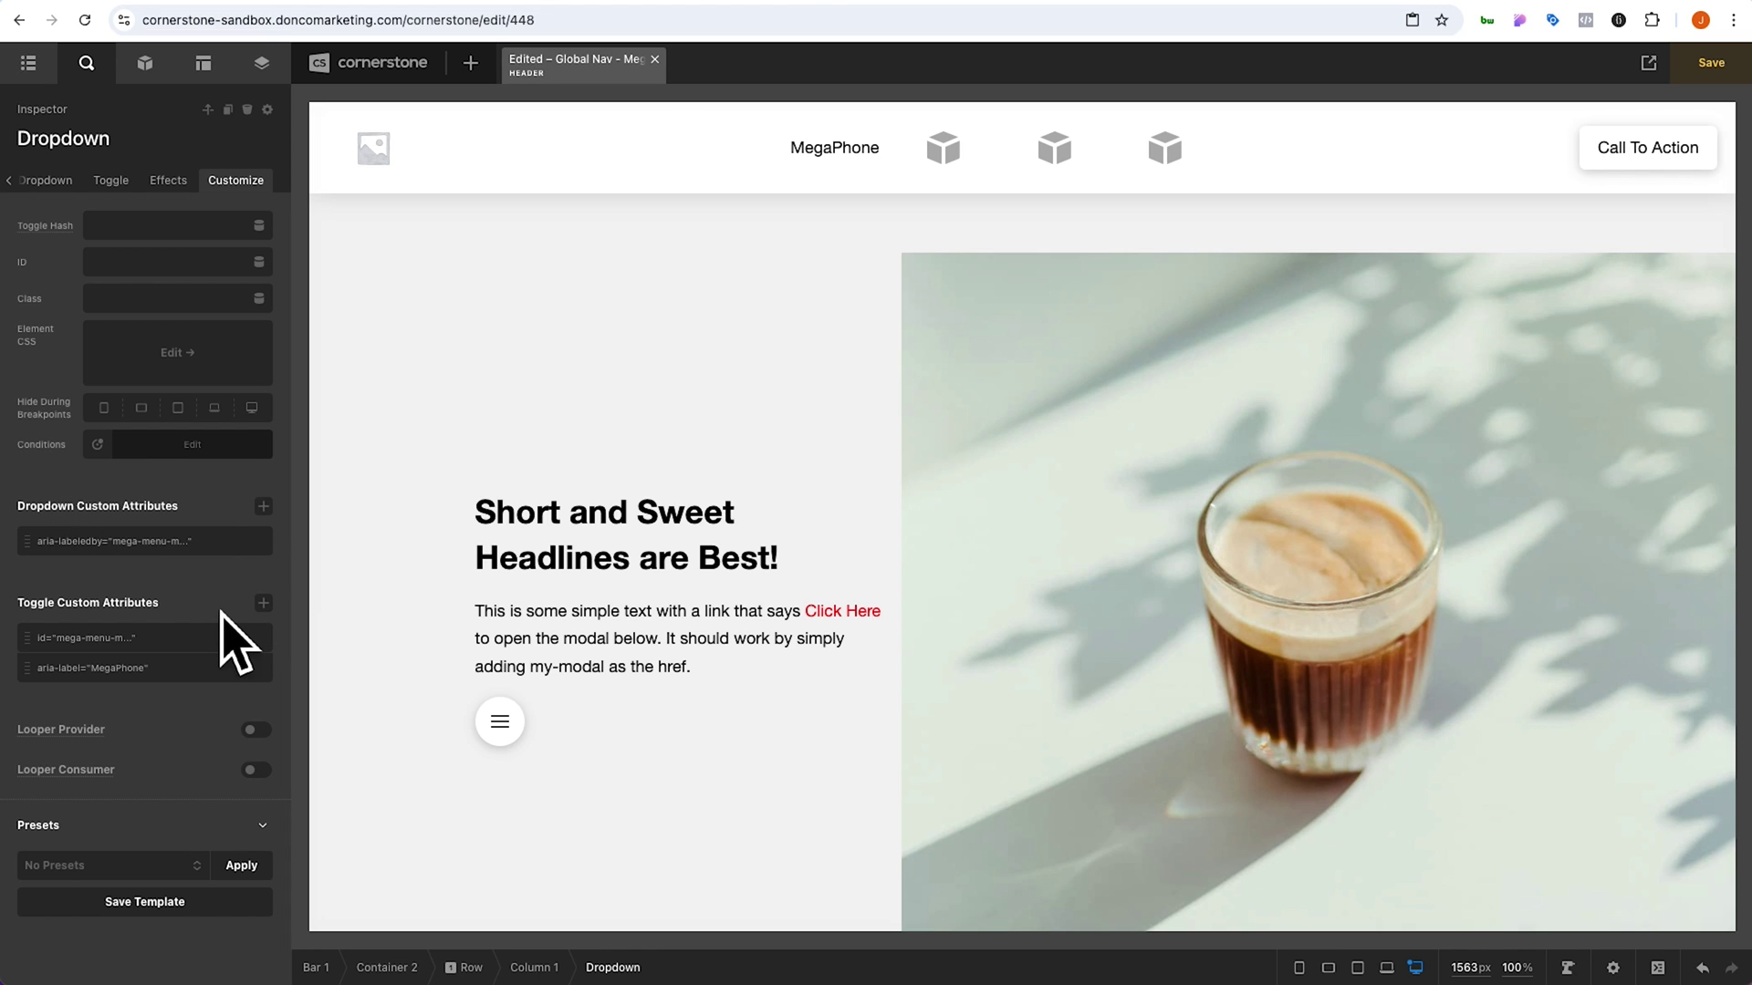
Add another Dropdown custom attribute named role with the value menu
left_click(264, 507)
left_click(157, 617)
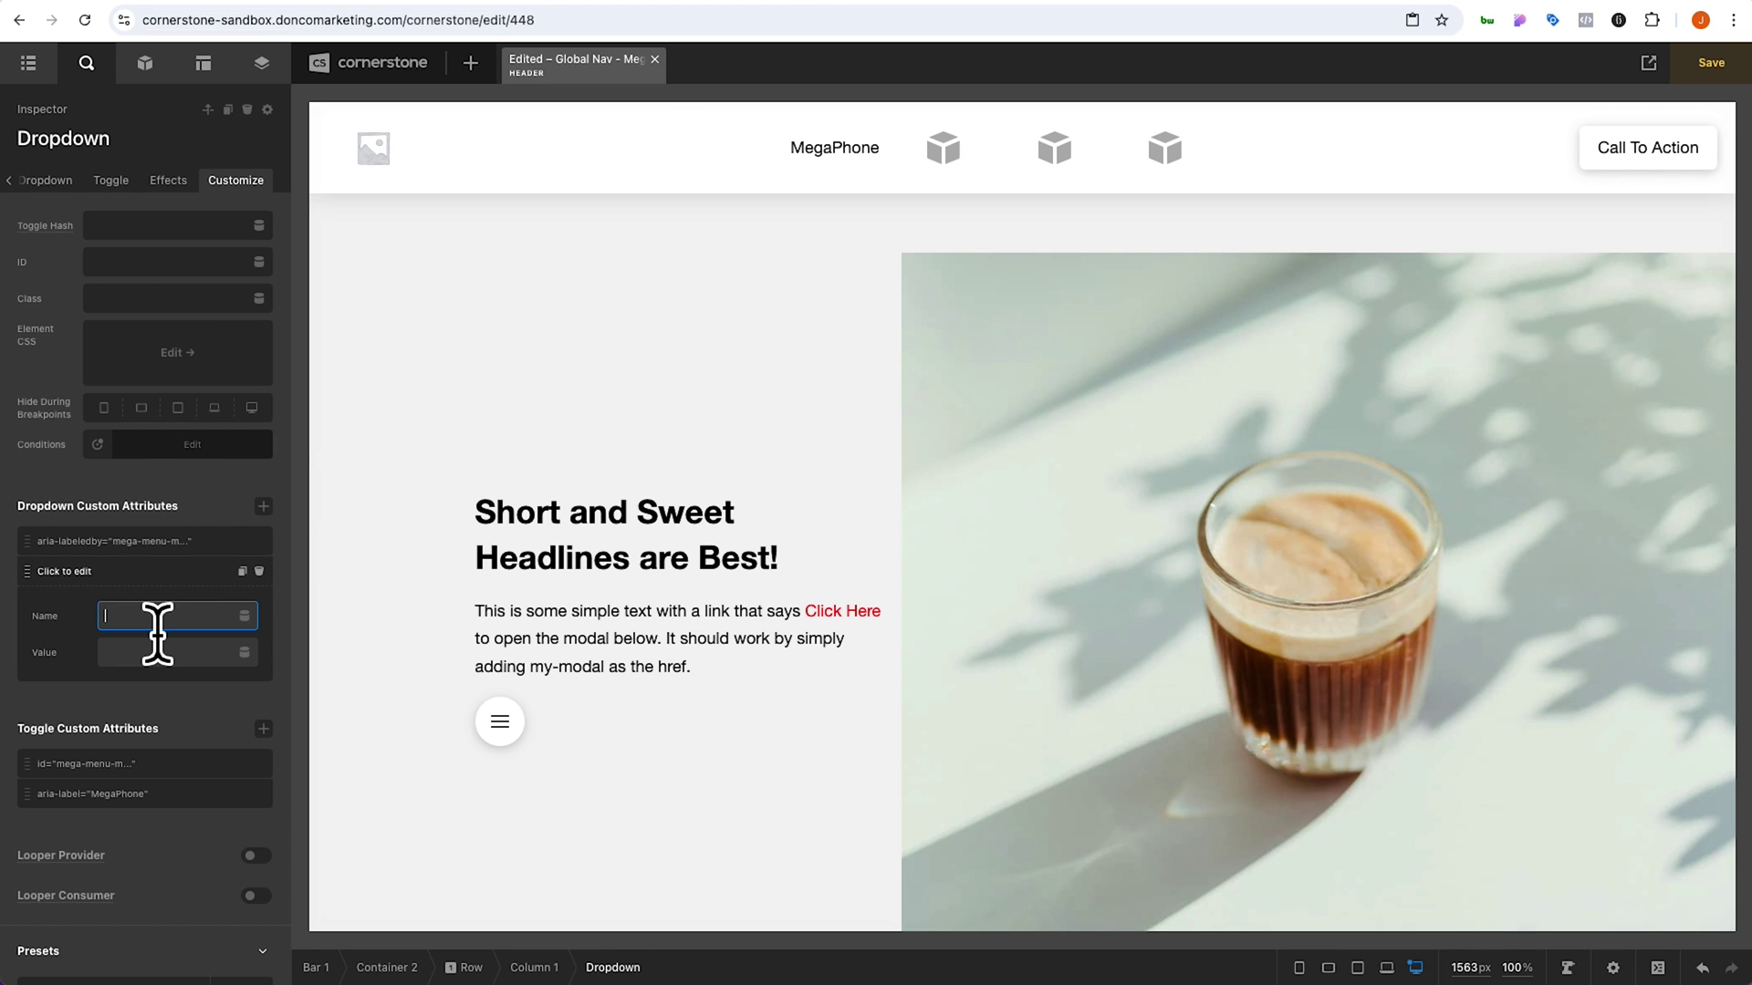
type("role")
key("Tab")
type("menu")
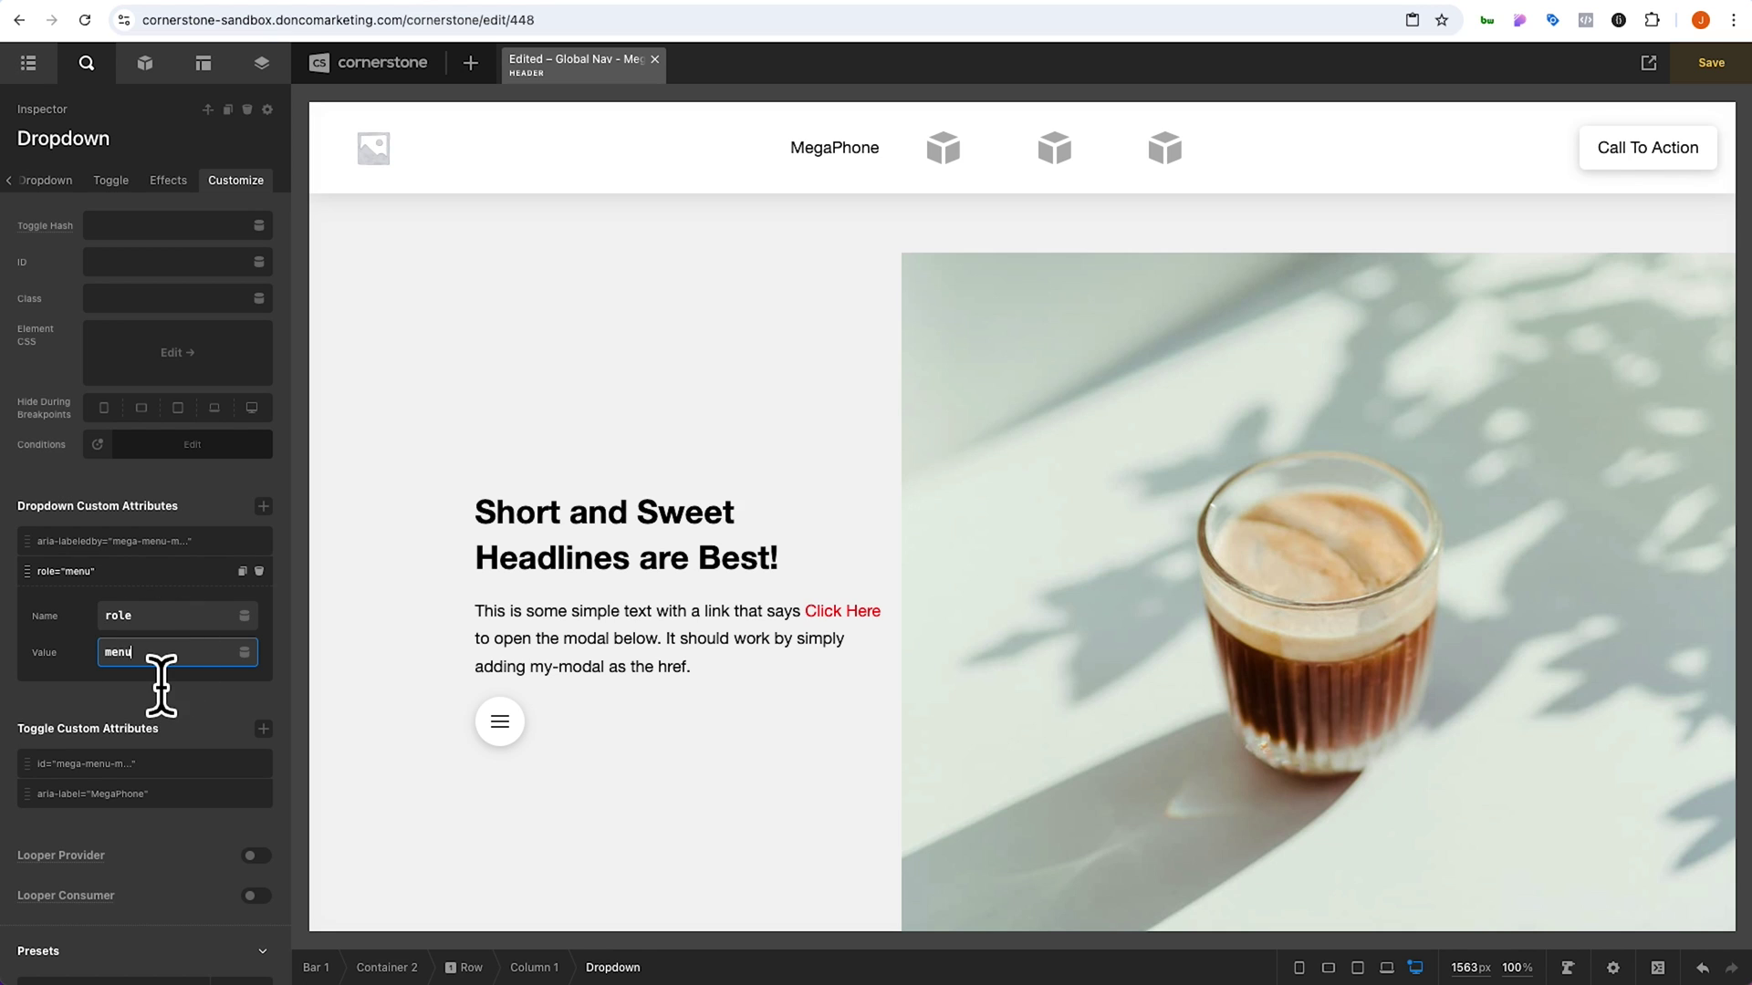
left_click(143, 582)
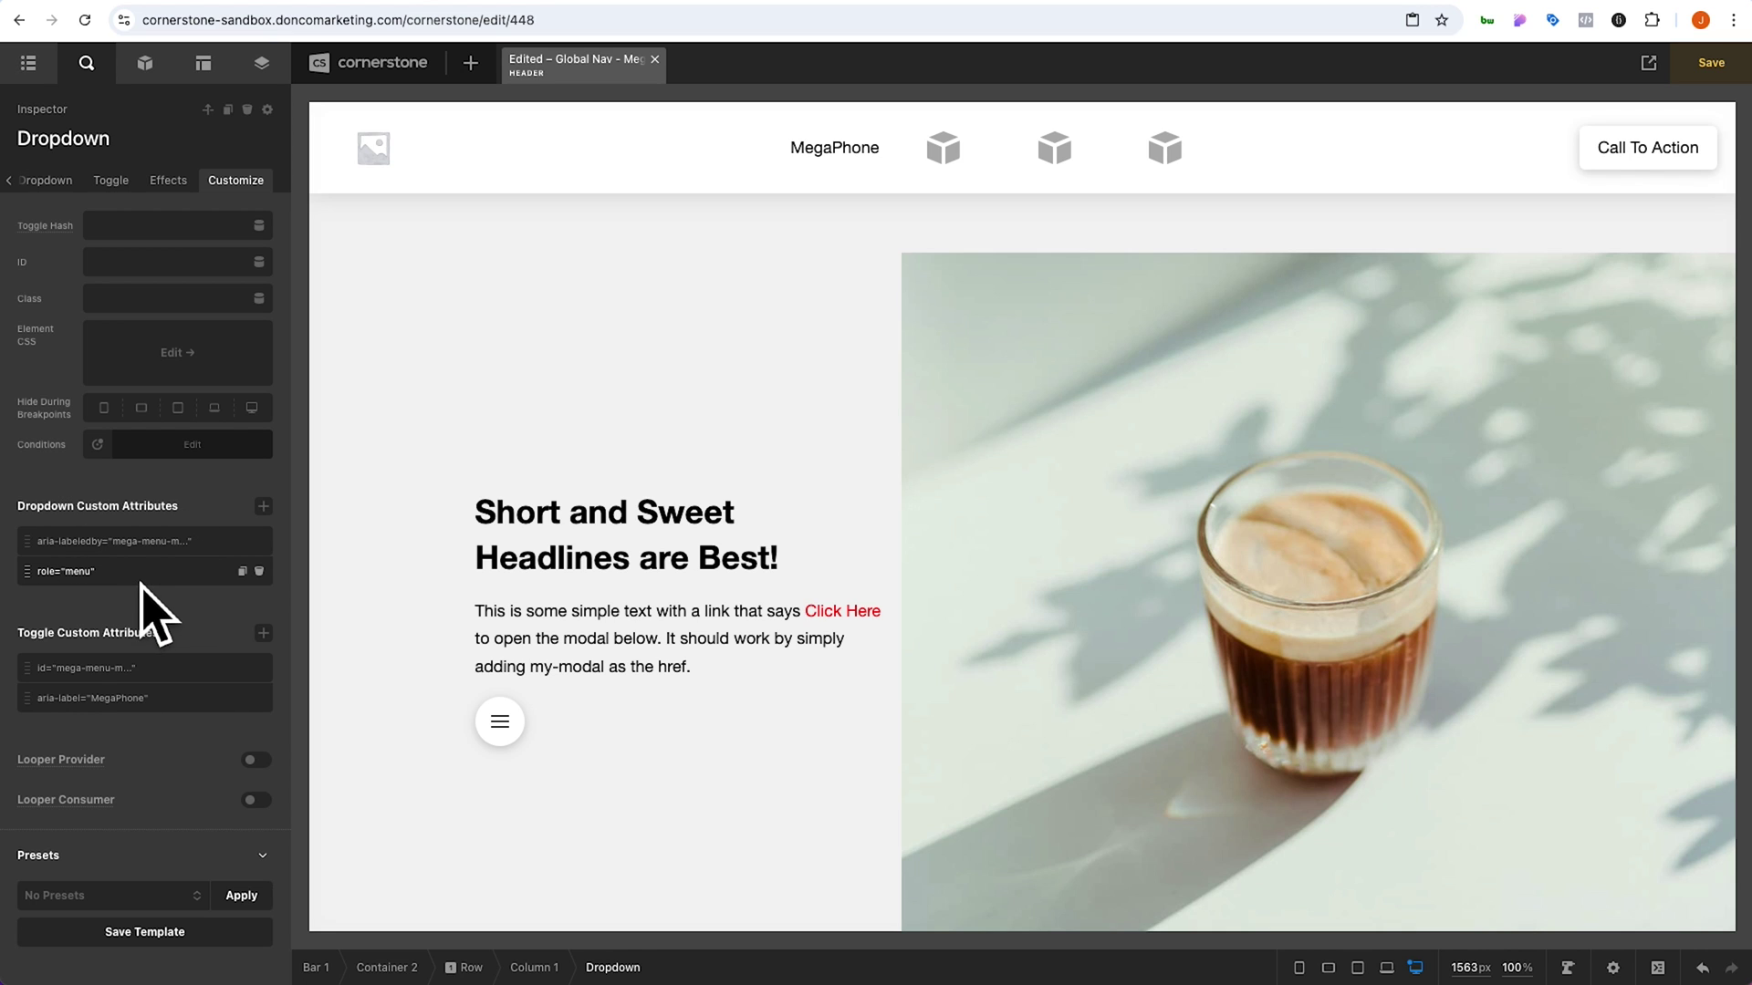
Find the navigation elements and add a Navigation Inline element inside the MegaPhone dropdown
left_click(46, 180)
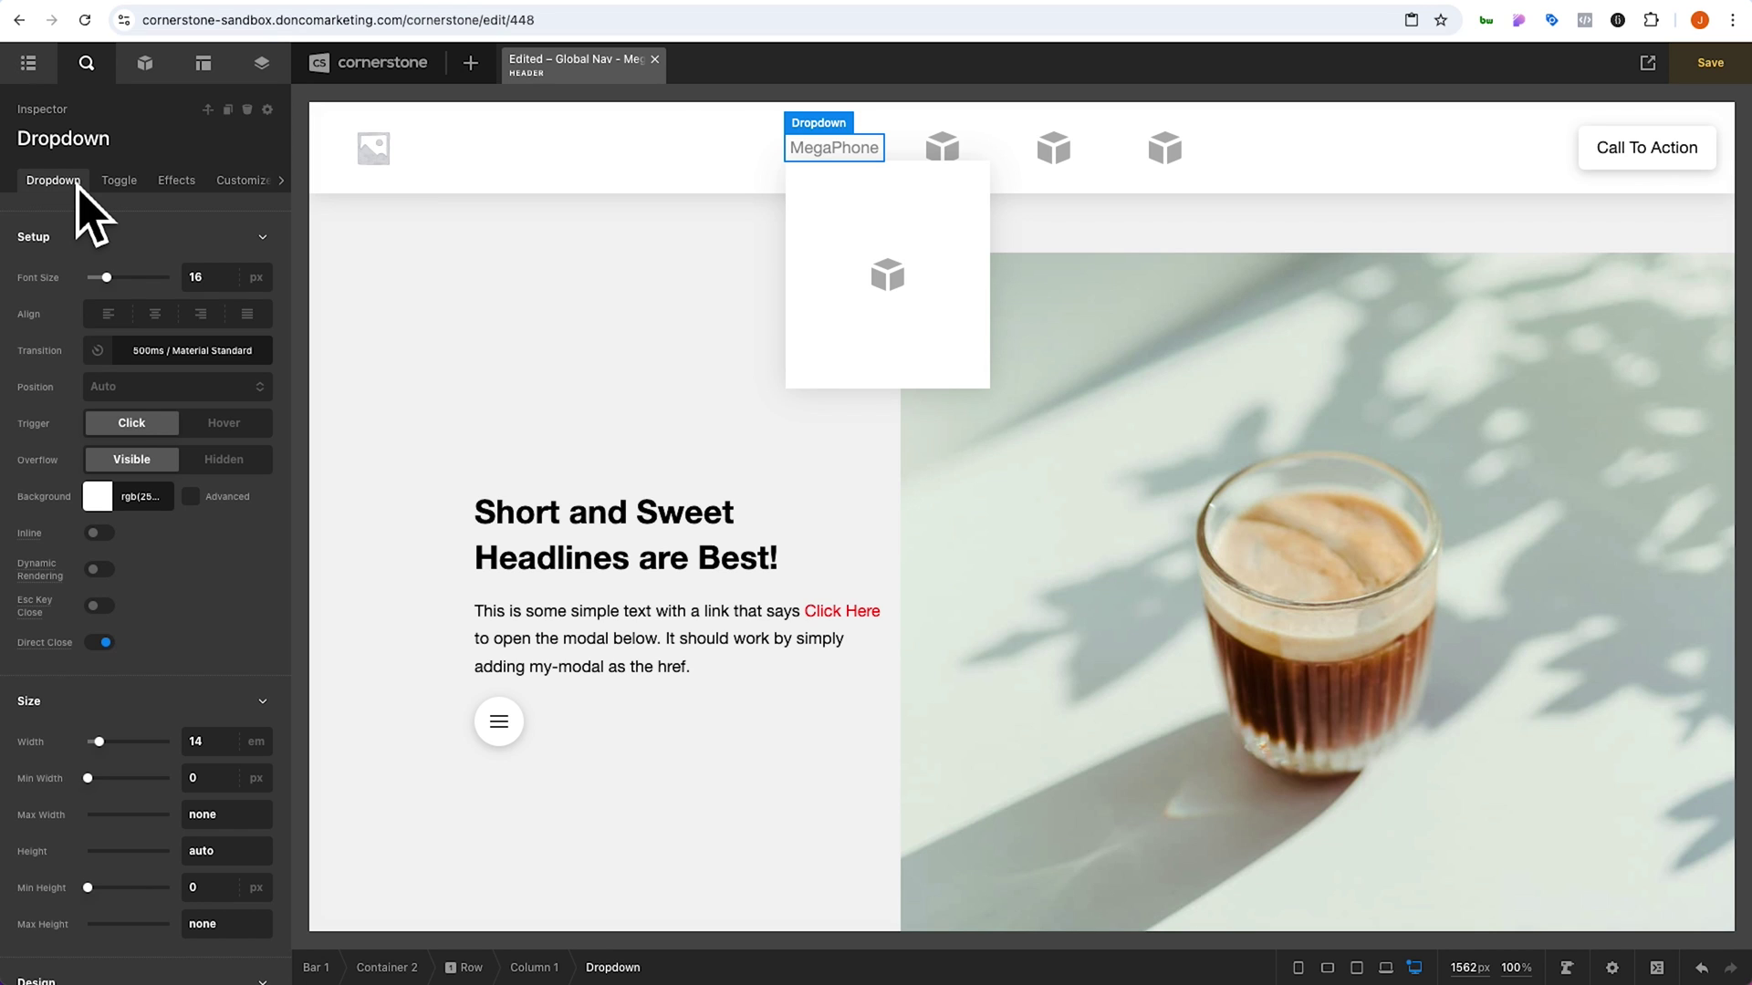
left_click(137, 73)
type("nav")
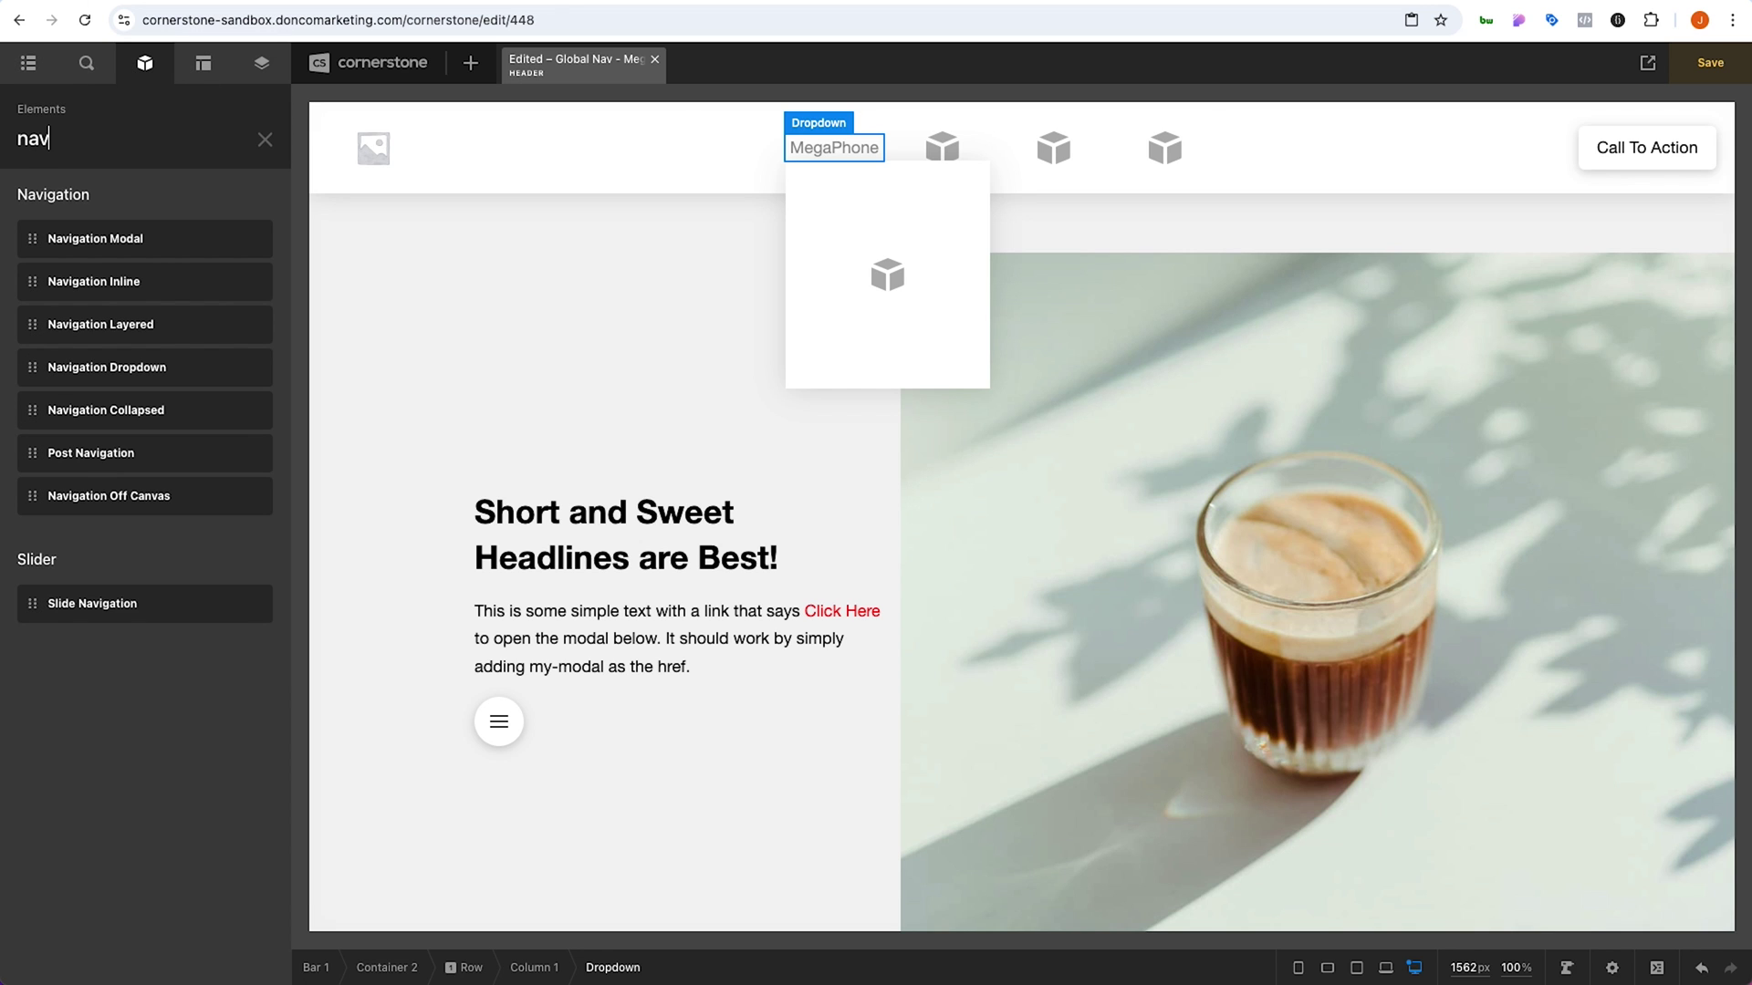
left_click_drag(125, 366, 942, 359)
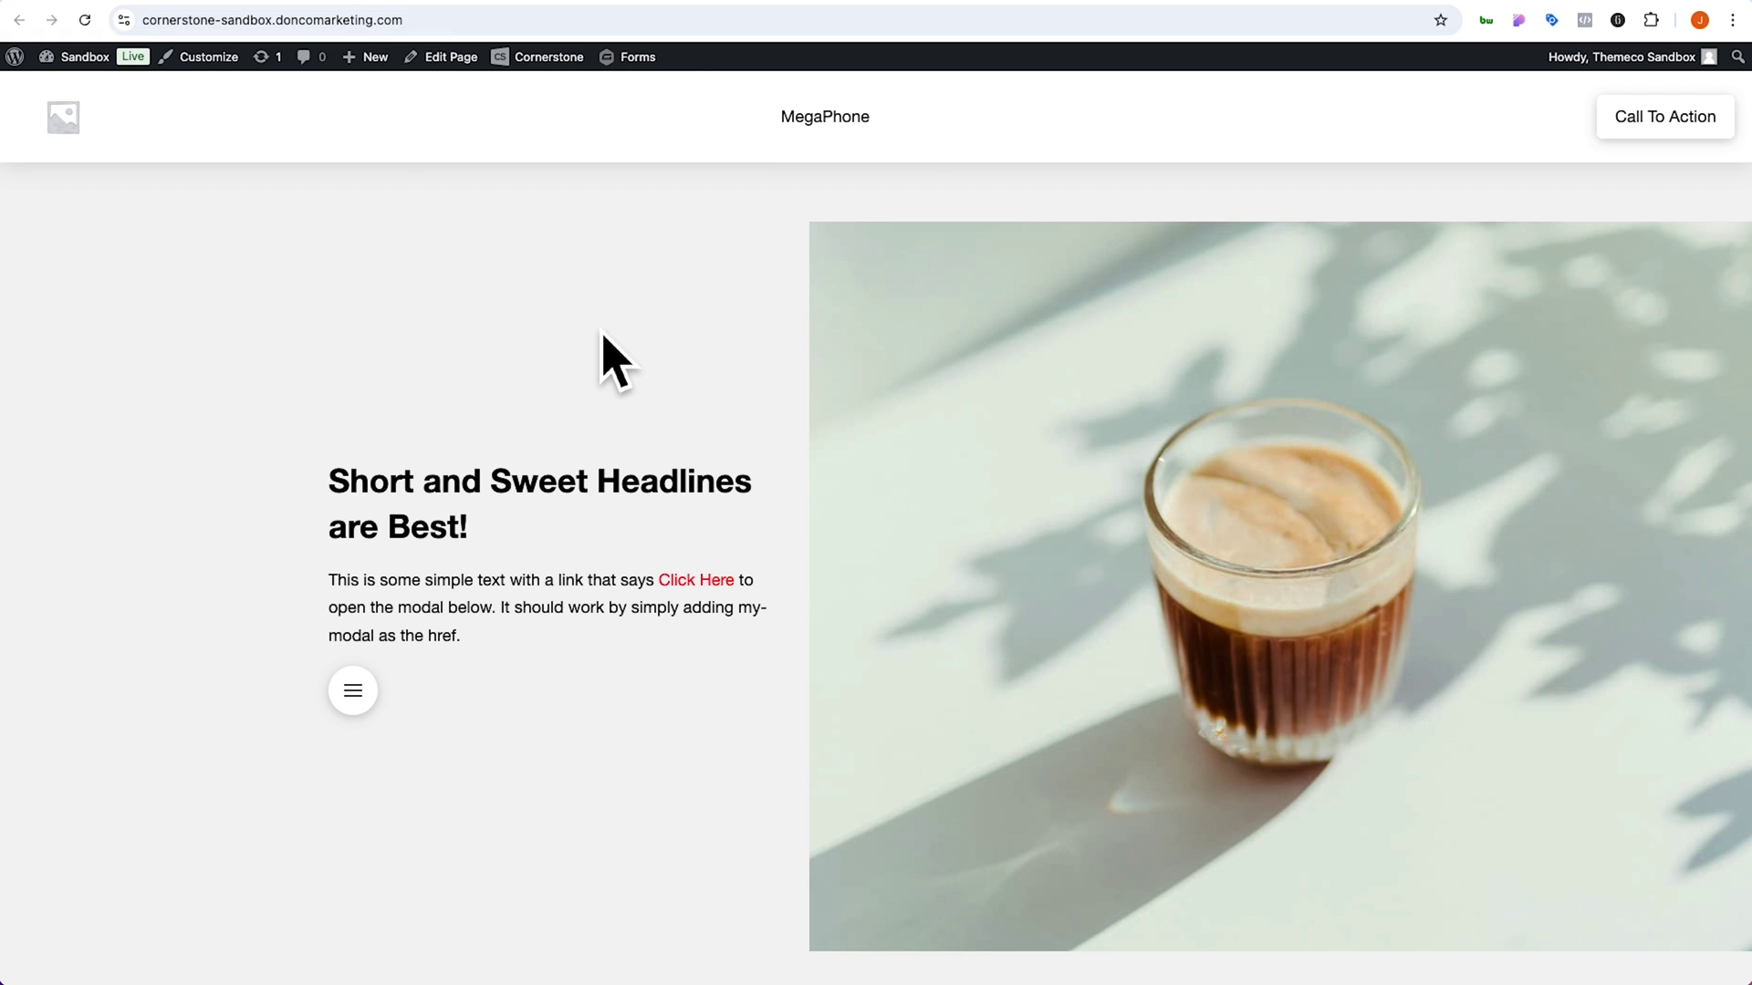
On the reloaded live page, move keyboard focus to MegaPhone, open its dropdown and check where focus goes from there
key("super+r")
key("Tab")
key("Tab")
key("Tab")
key("Tab")
key("Tab")
key("Tab")
key("Tab")
key("Tab")
key("Tab")
key("Tab")
key("Tab")
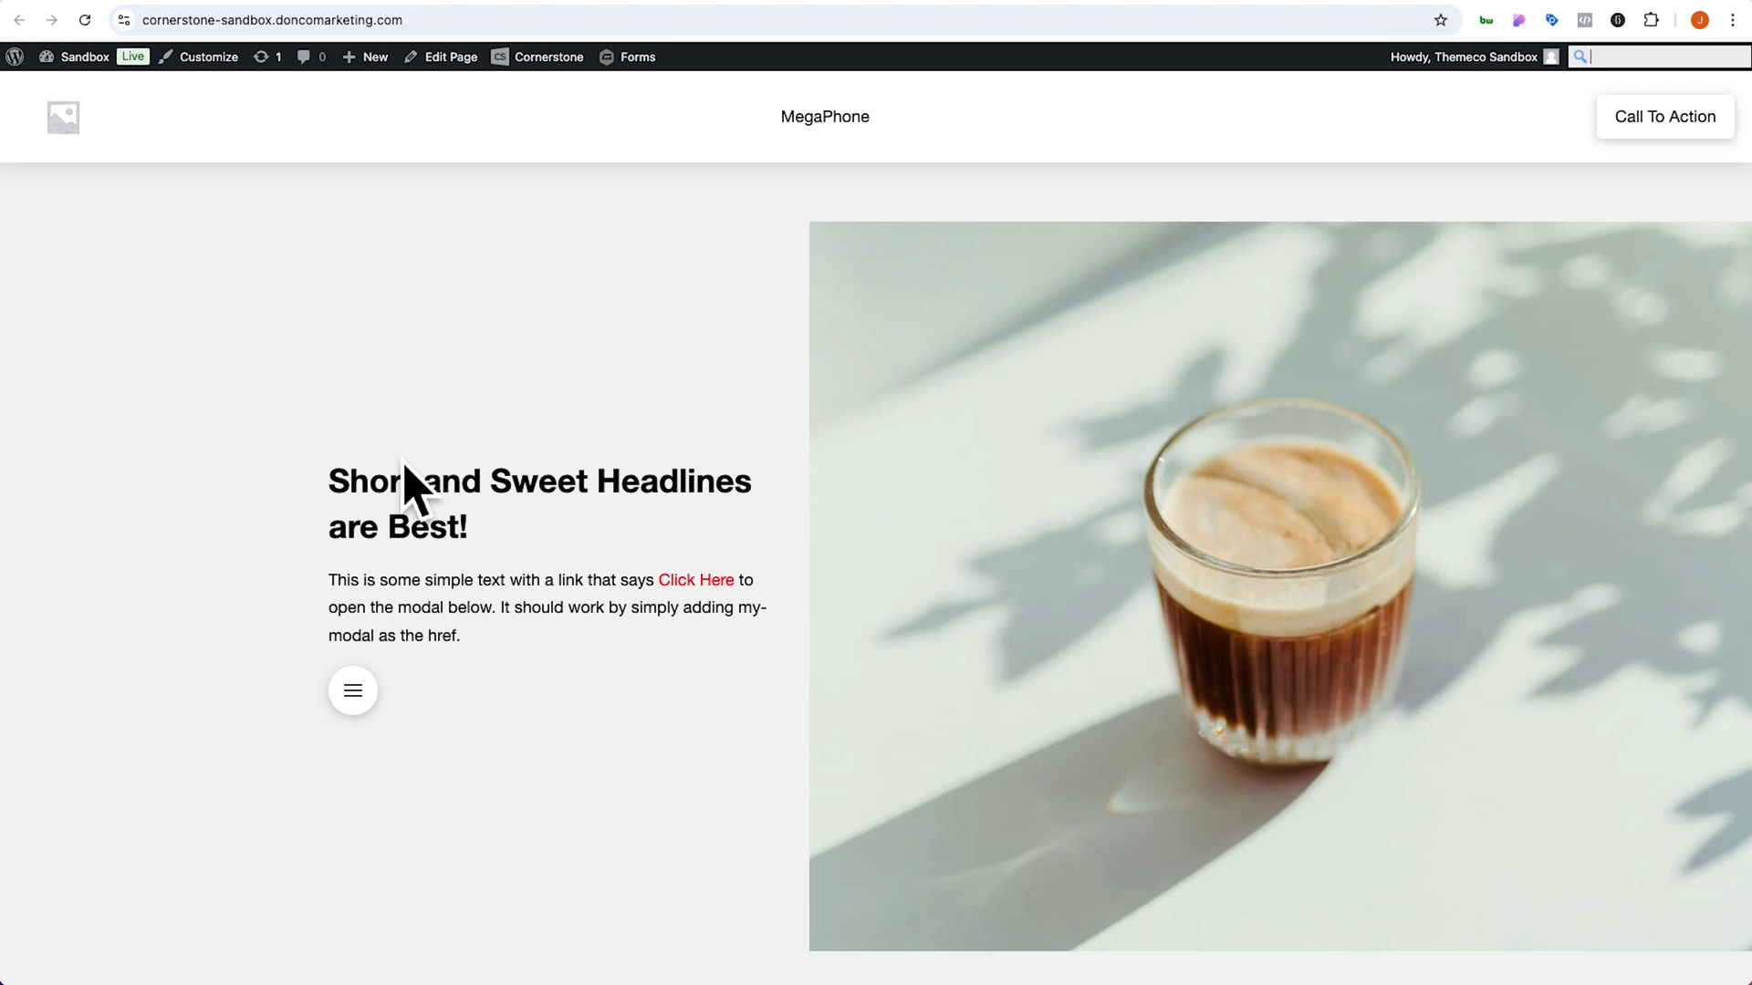
key("Tab")
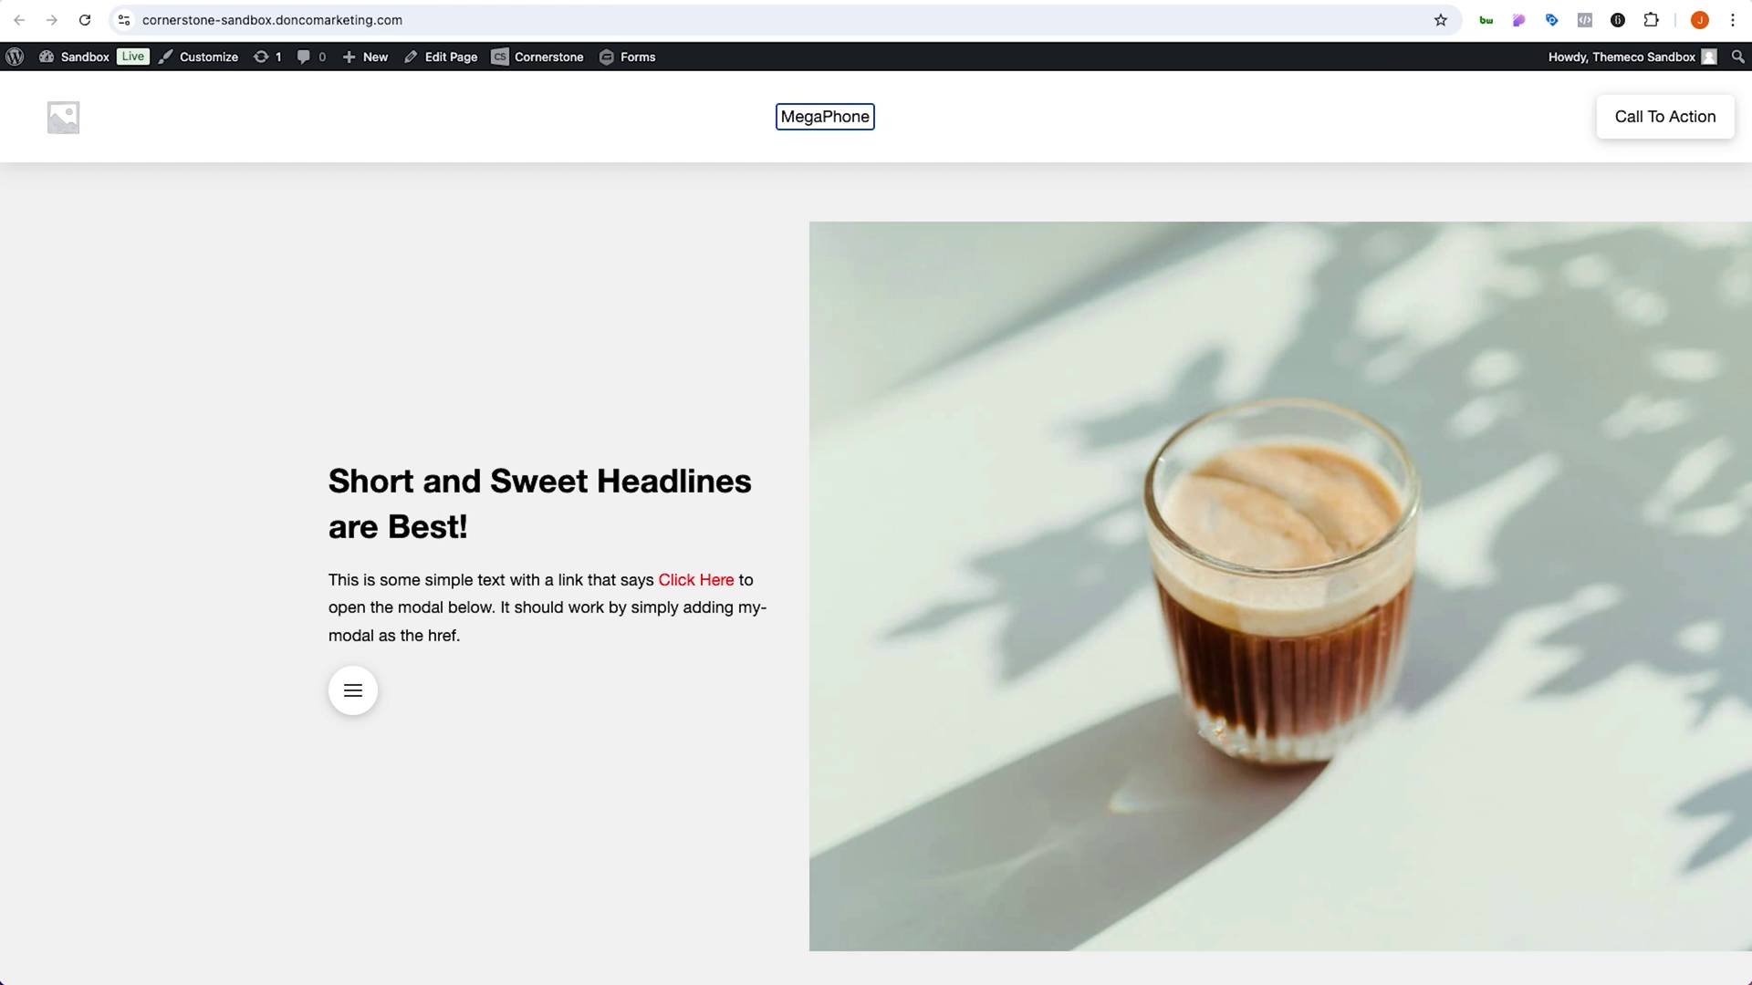
mouse_move(842, 153)
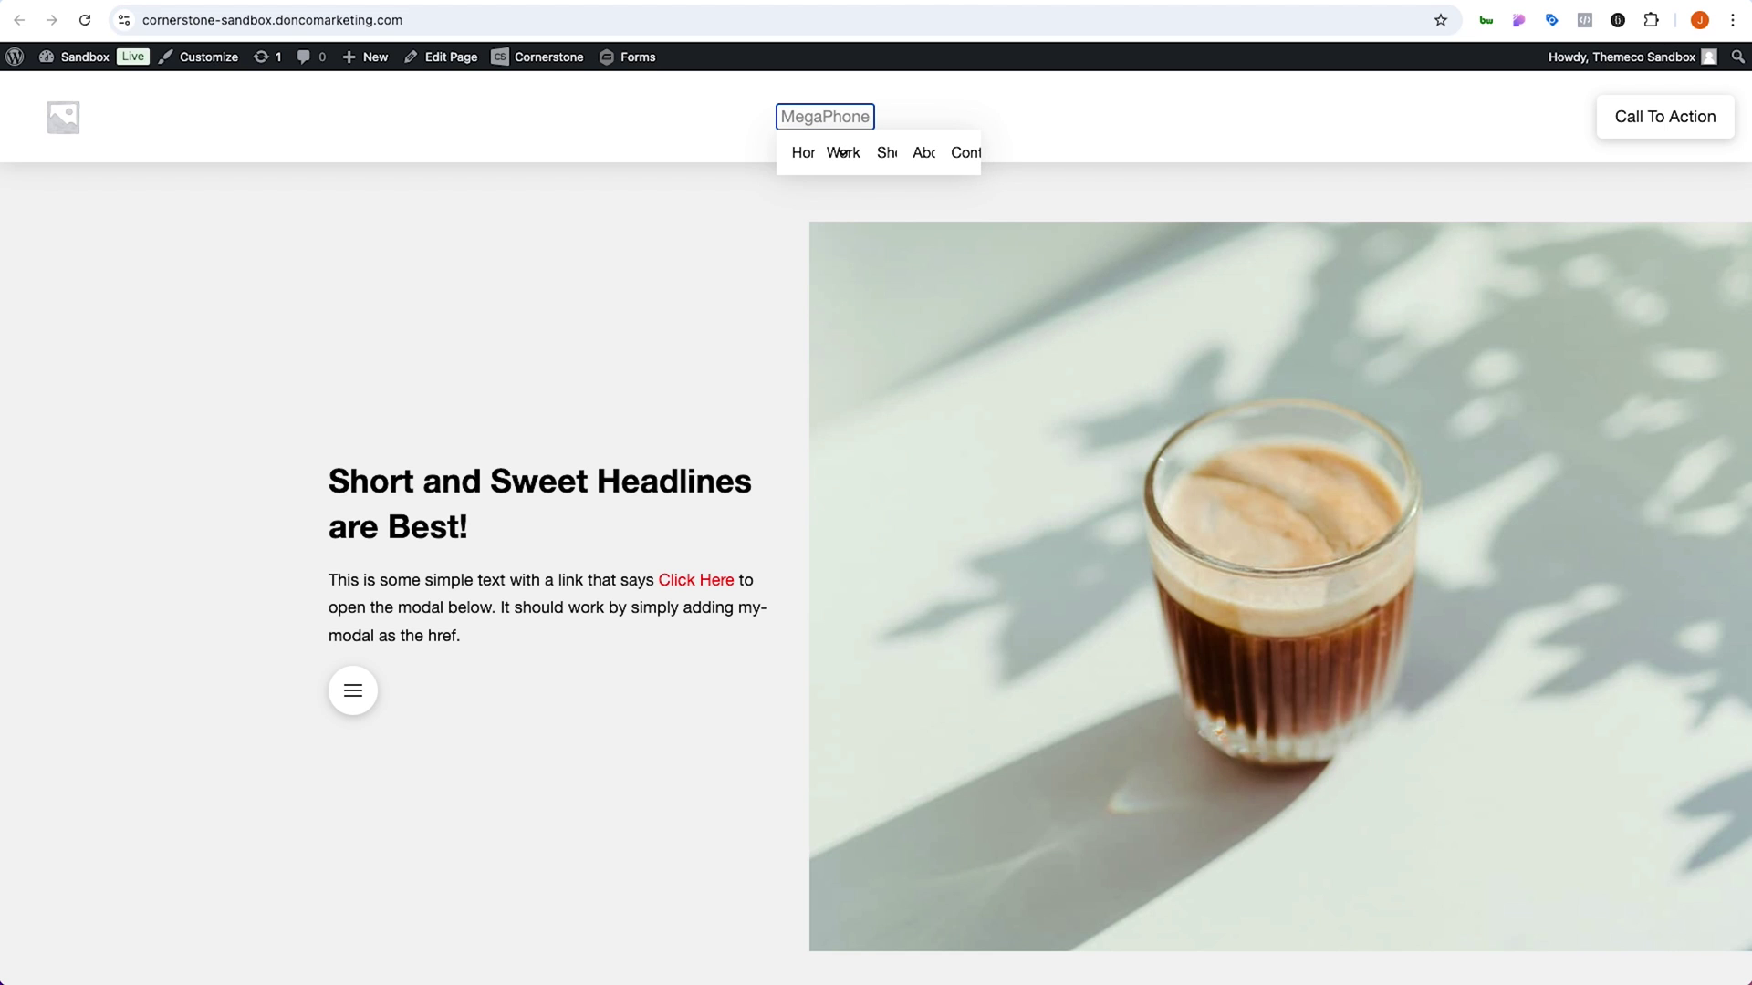
key("Tab")
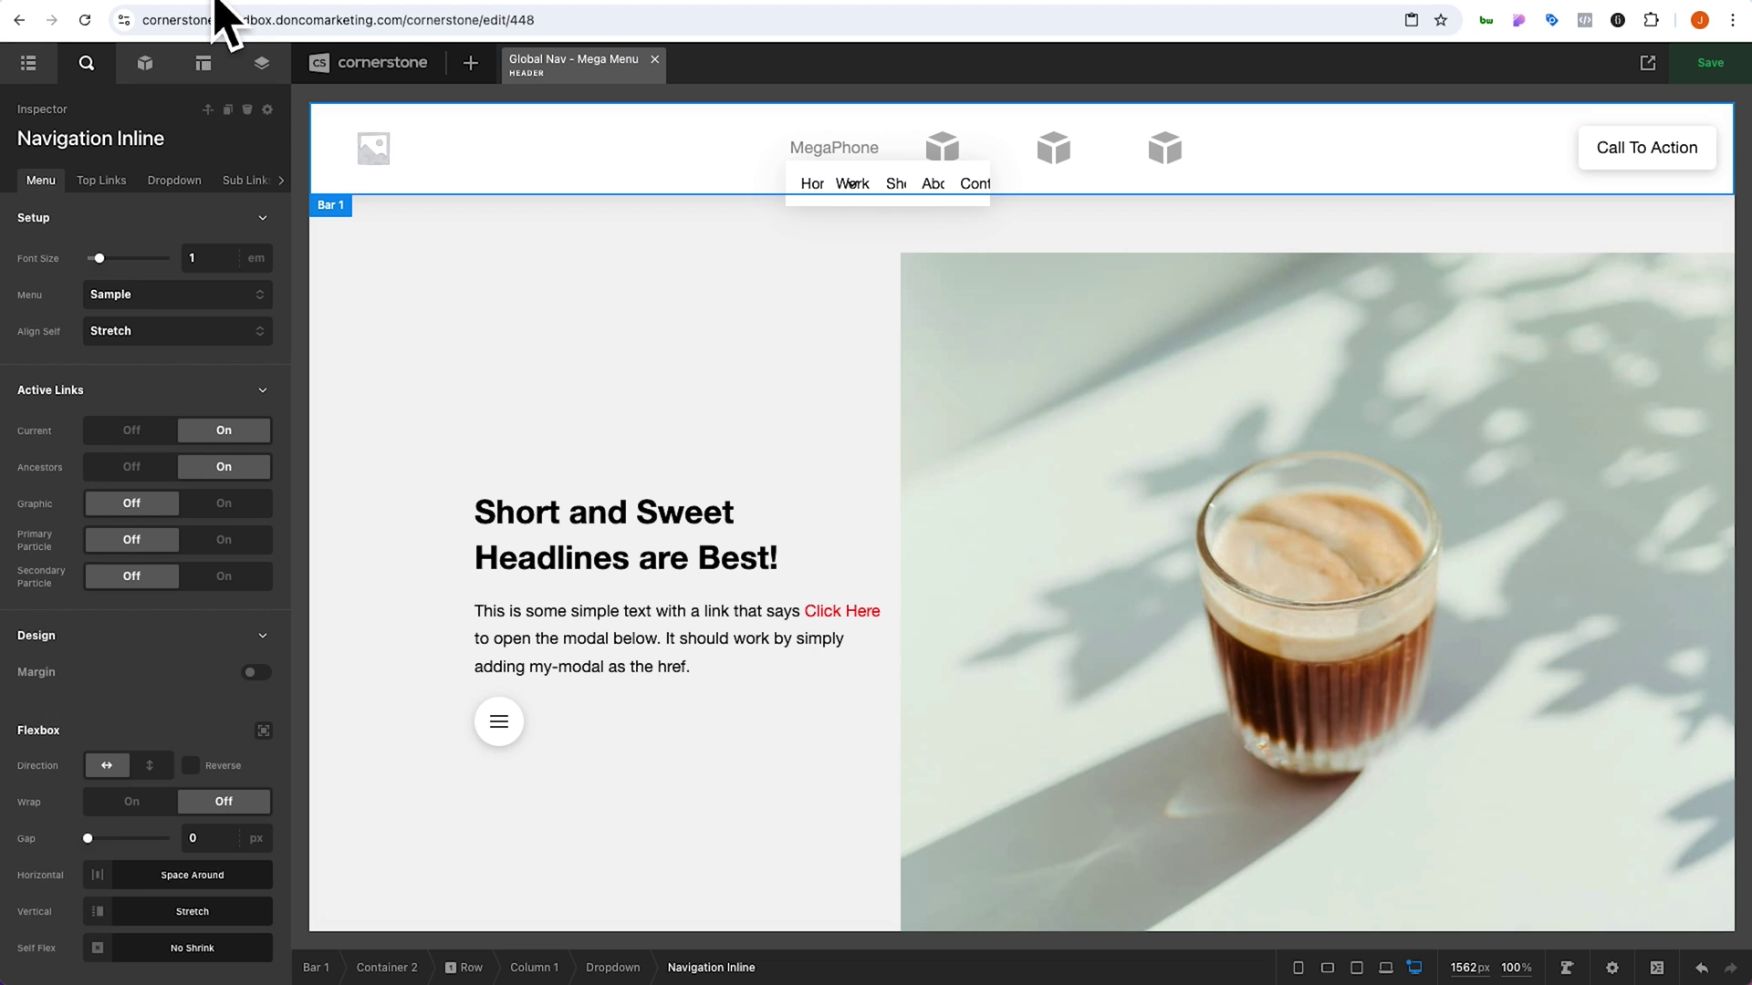
Back in the Cornerstone editor, enable Inline for the MegaPhone Dropdown and save the header
left_click(830, 159)
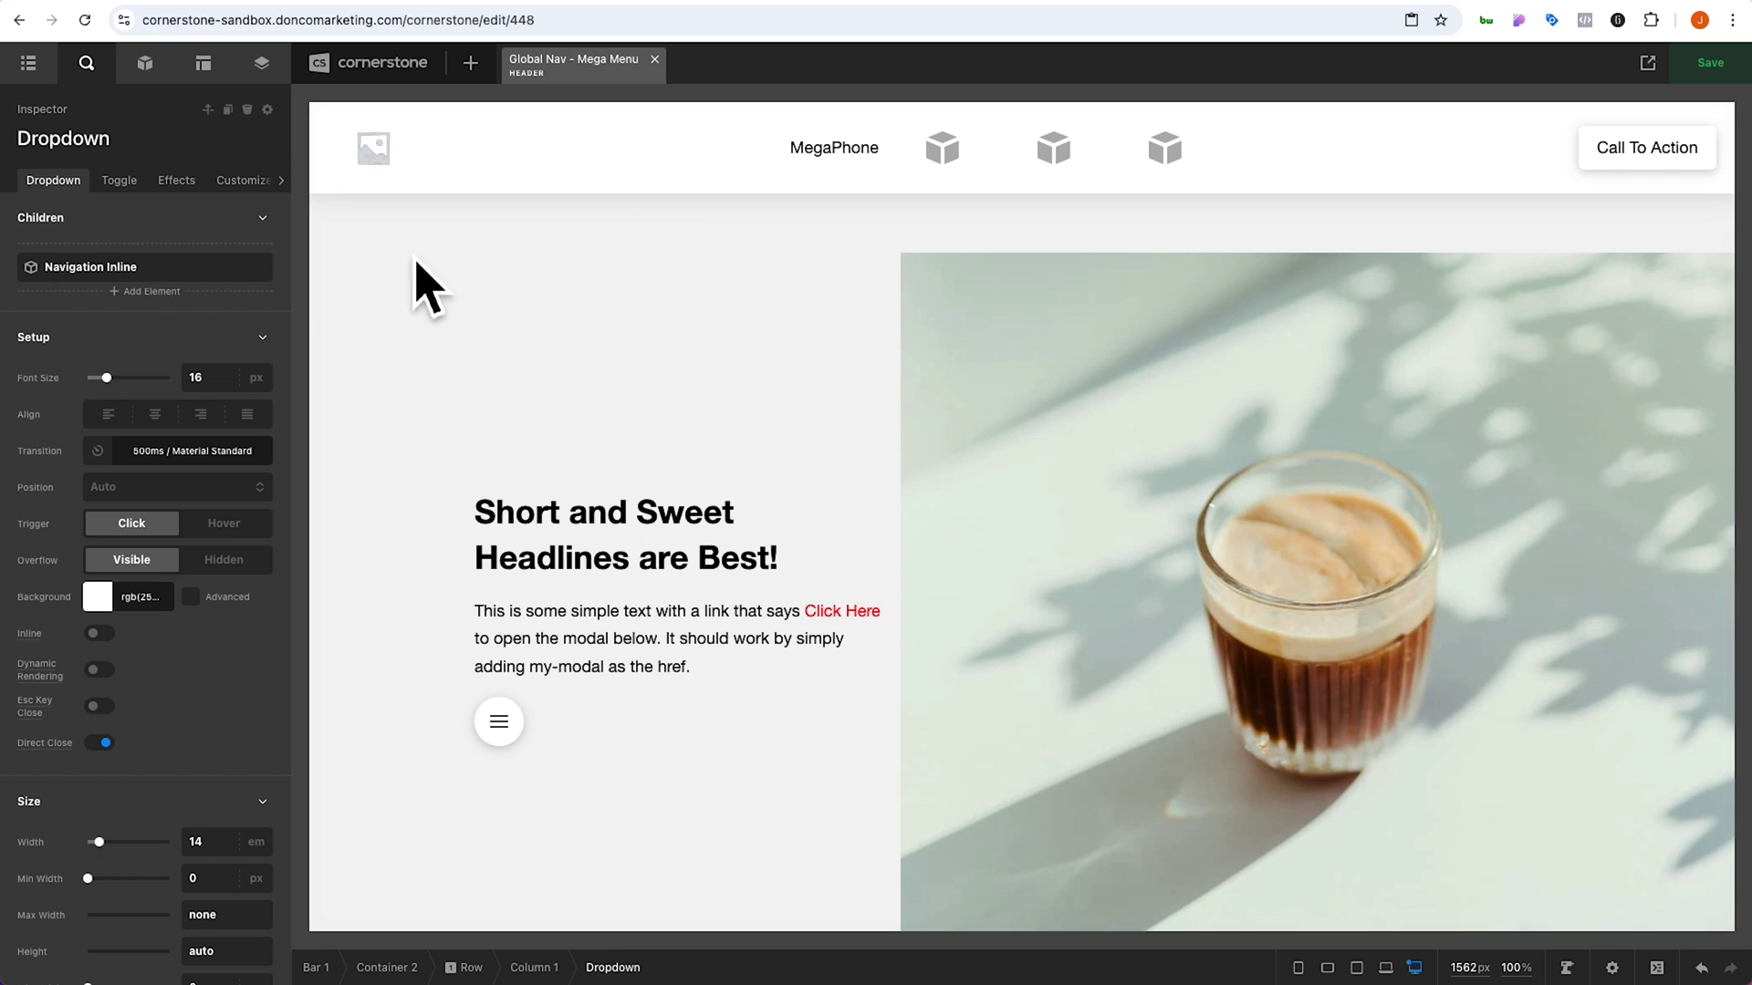
left_click(105, 635)
key("super+s")
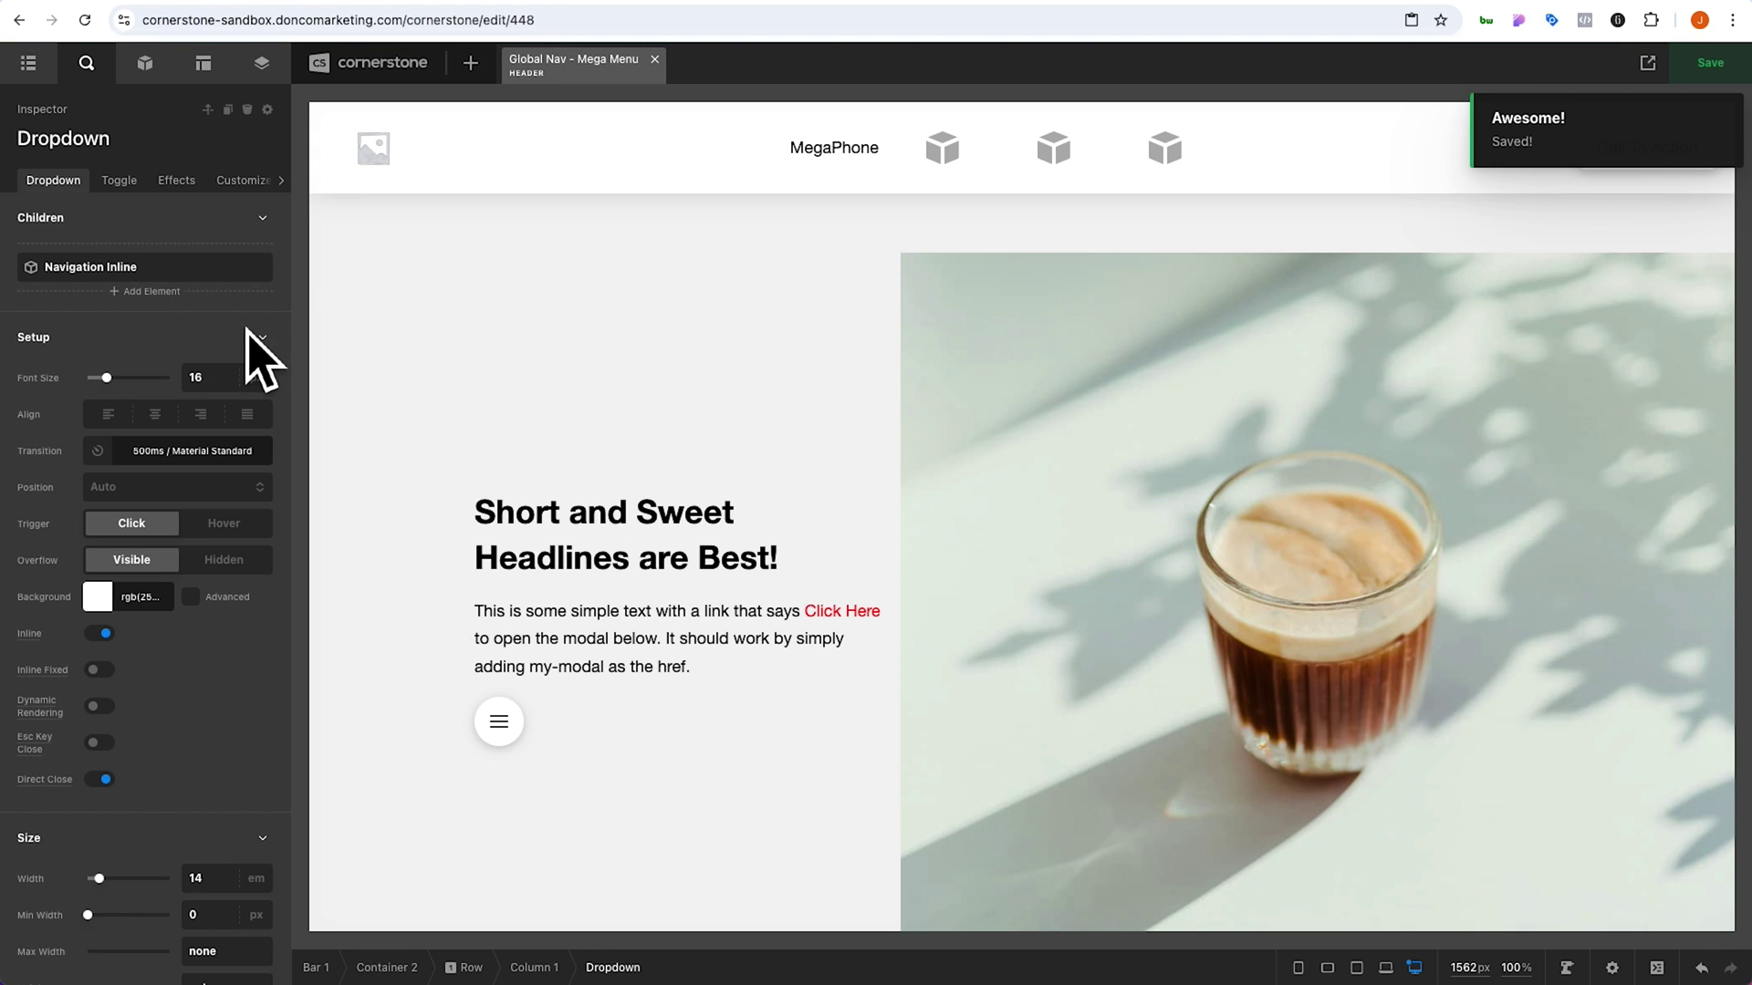
Reload the live page, move keyboard focus to MegaPhone and open its dropdown
left_click(384, 3)
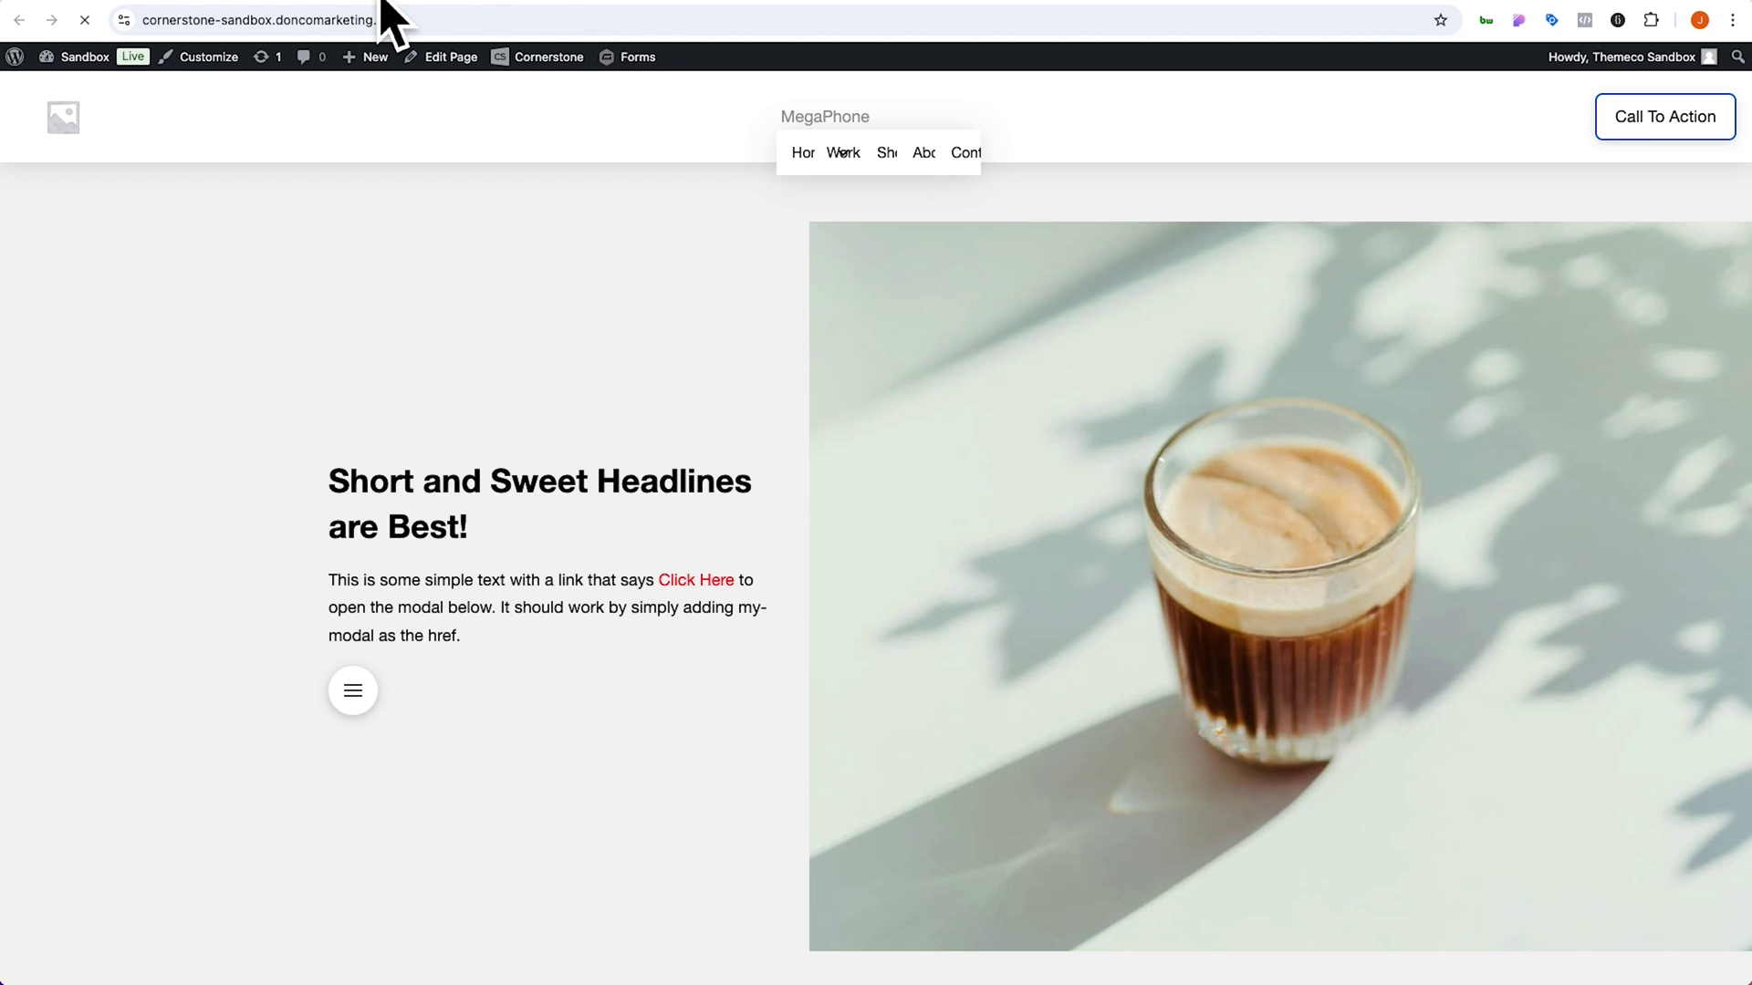
key("Tab")
key("Tab")
key("Tab")
key("Tab")
key("Tab")
key("Tab")
key("Tab")
key("Tab")
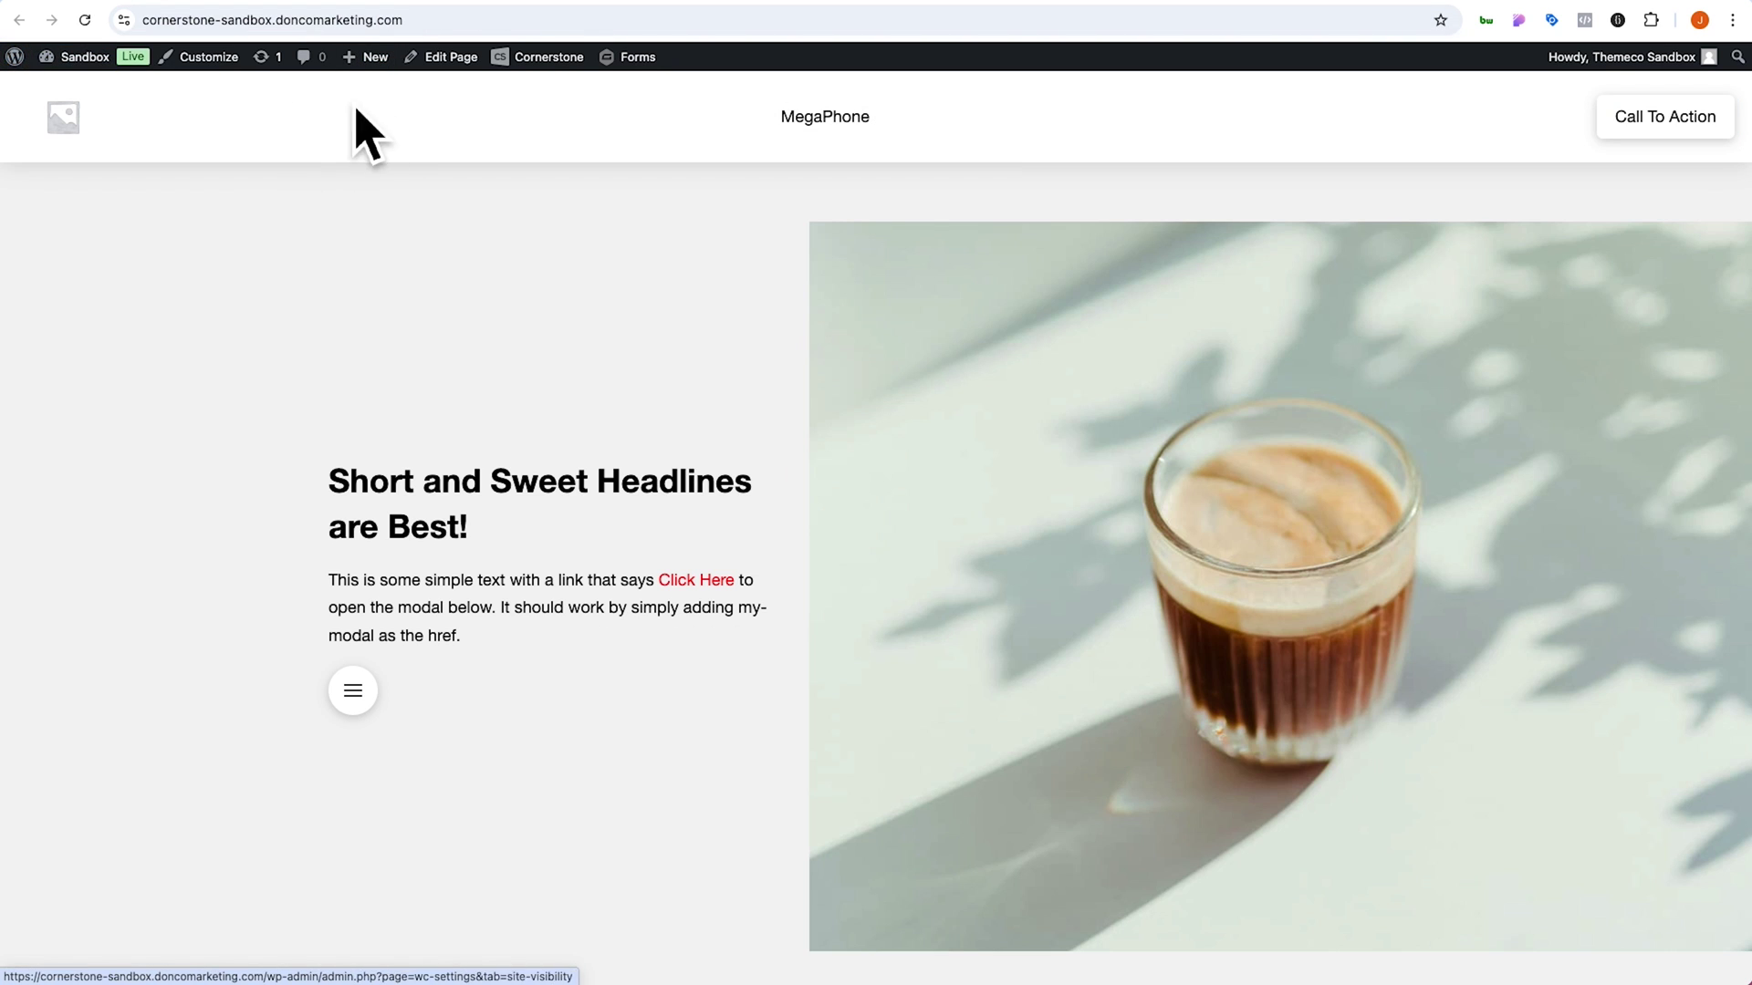
key("Tab")
key("Tab")
key("Tab")
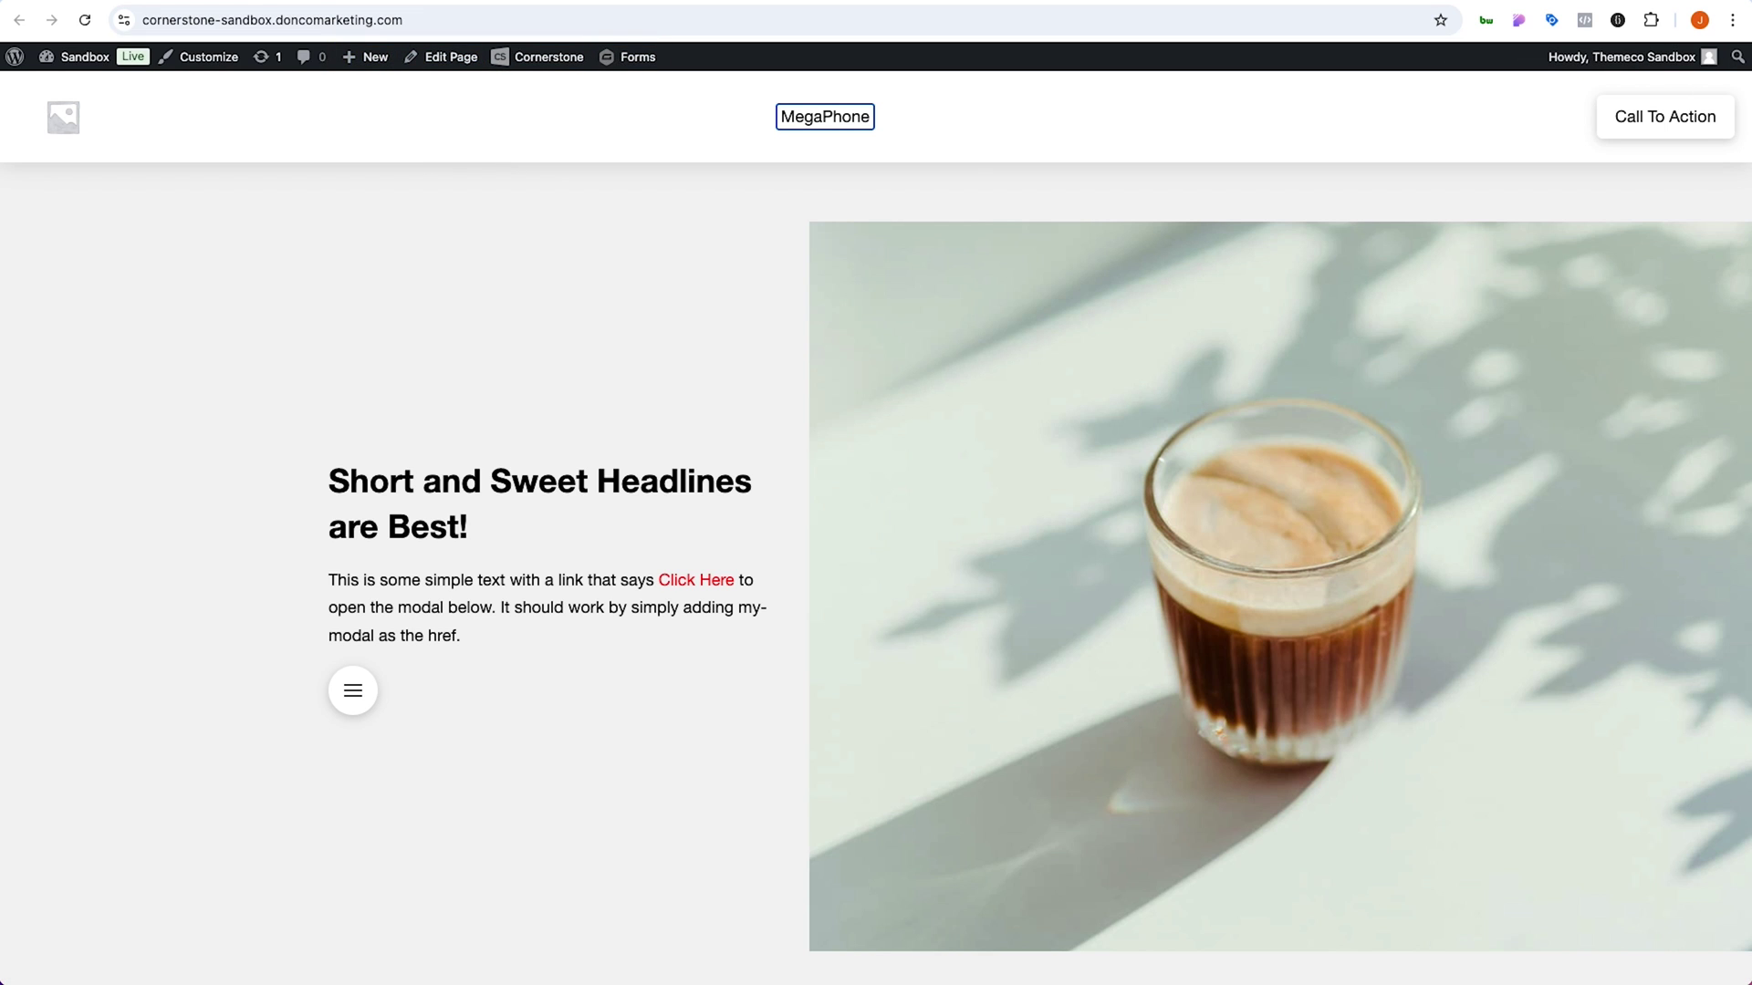
mouse_move(841, 152)
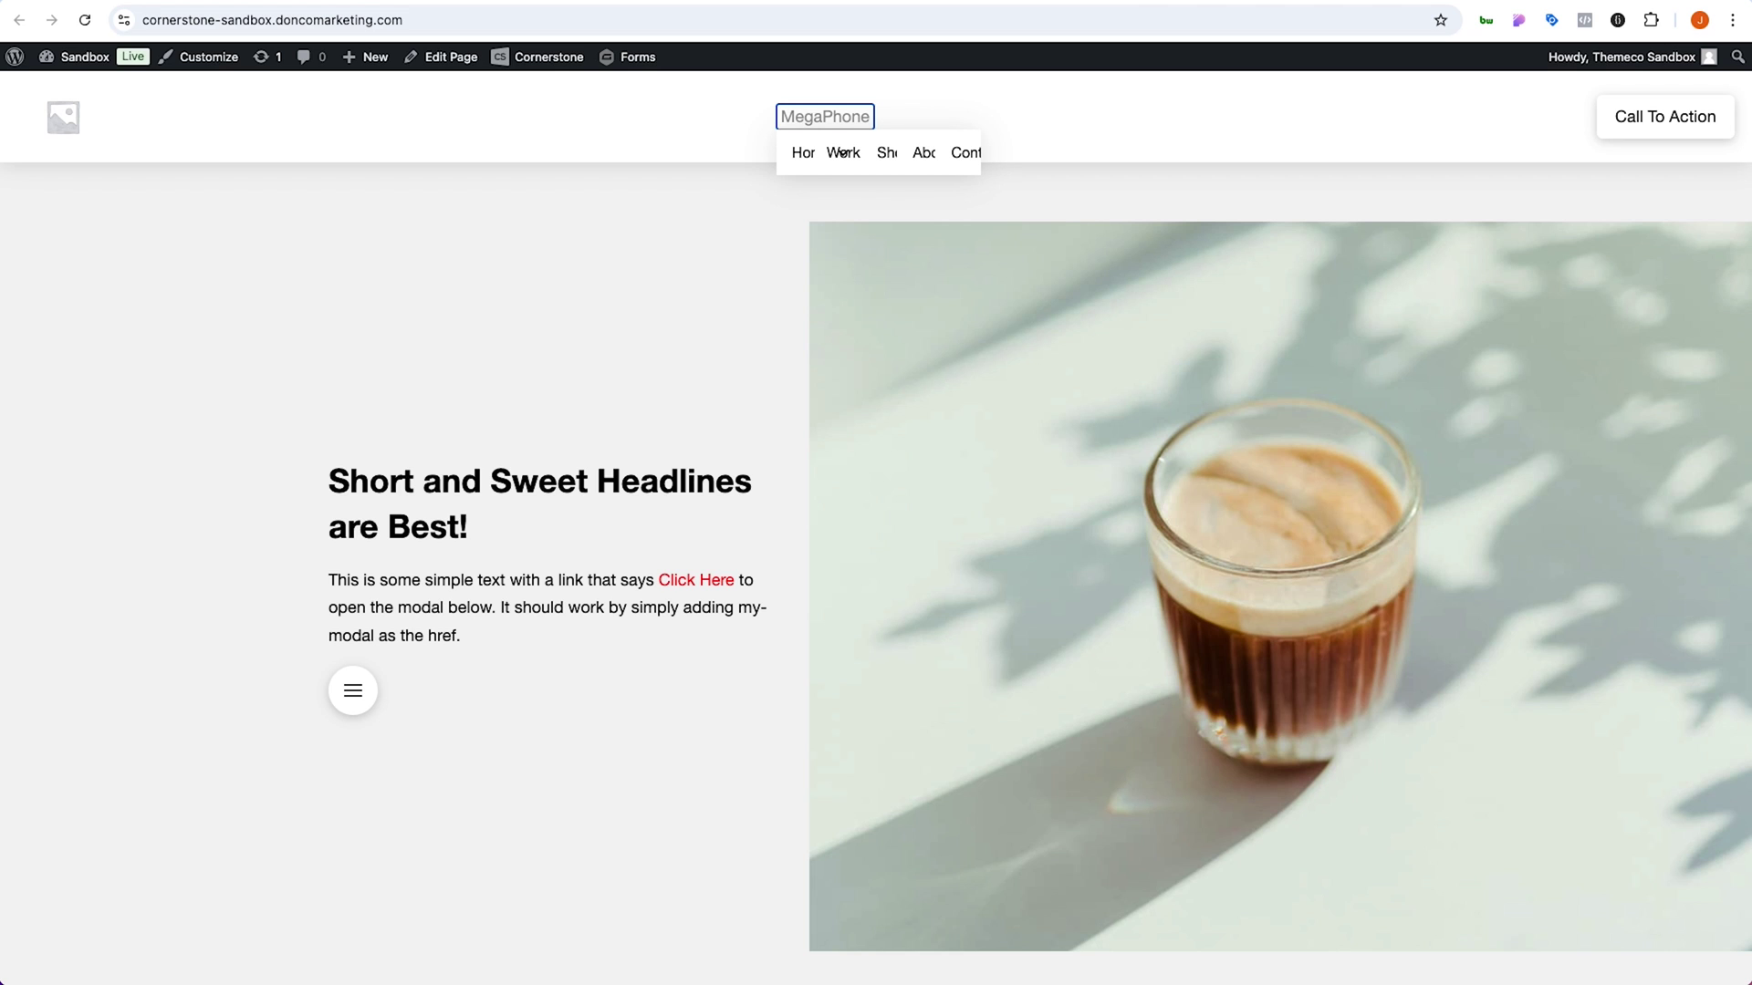
Step keyboard focus through the open dropdown's links and on to the Call To Action button
key("Tab")
key("Tab")
key("Tab")
key("Tab")
key("Tab")
key("Tab")
key("Tab")
key("Tab")
key("Tab")
key("Tab")
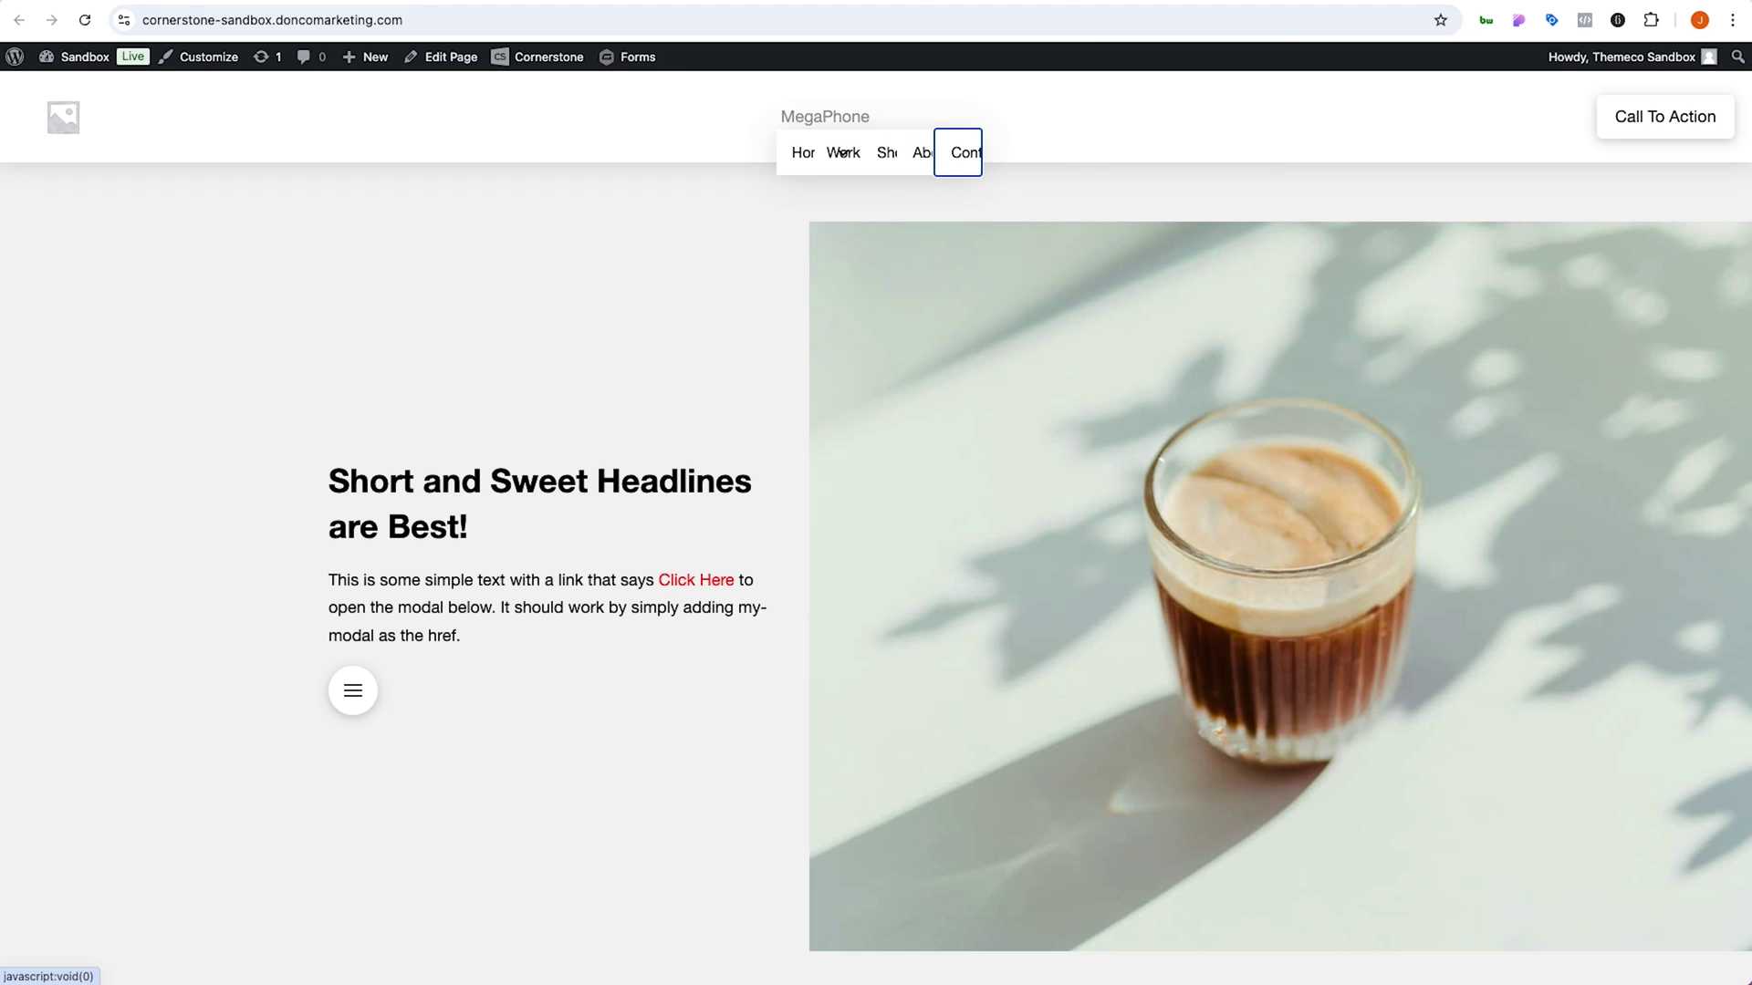
key("Tab")
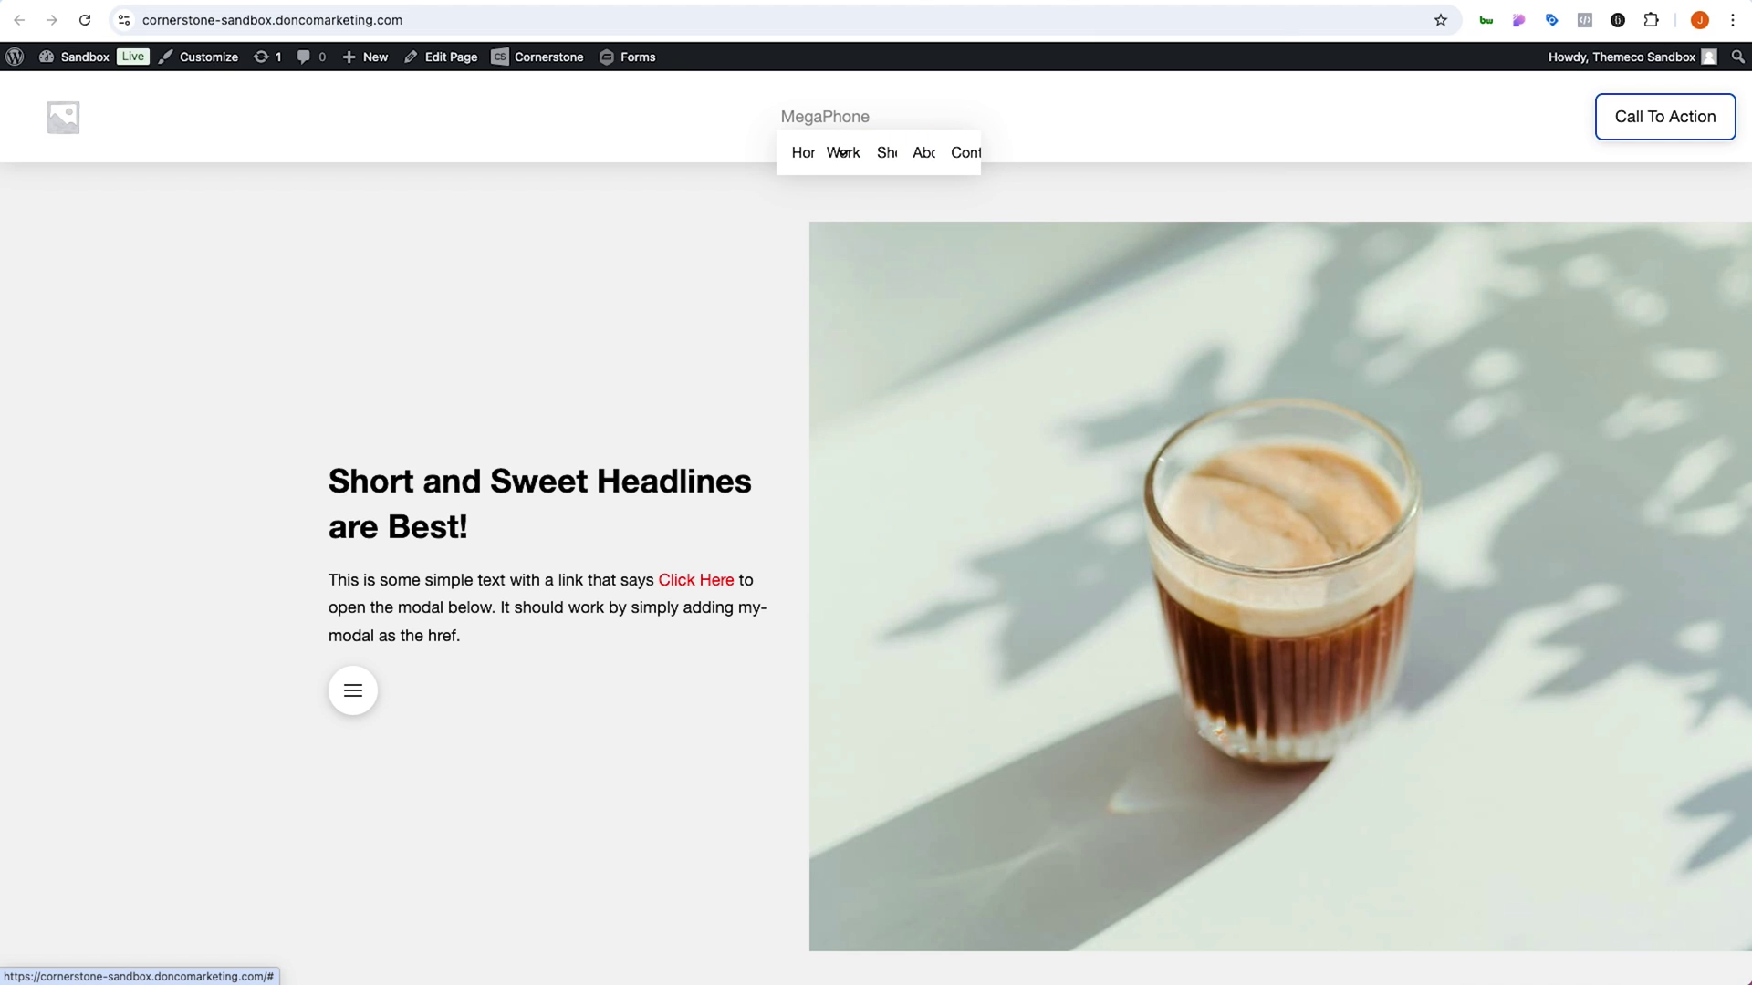
Return to the Cornerstone editor, set the MegaPhone Dropdown's width to 100% and enable Inline Fixed
key("ctrl+shift+Tab")
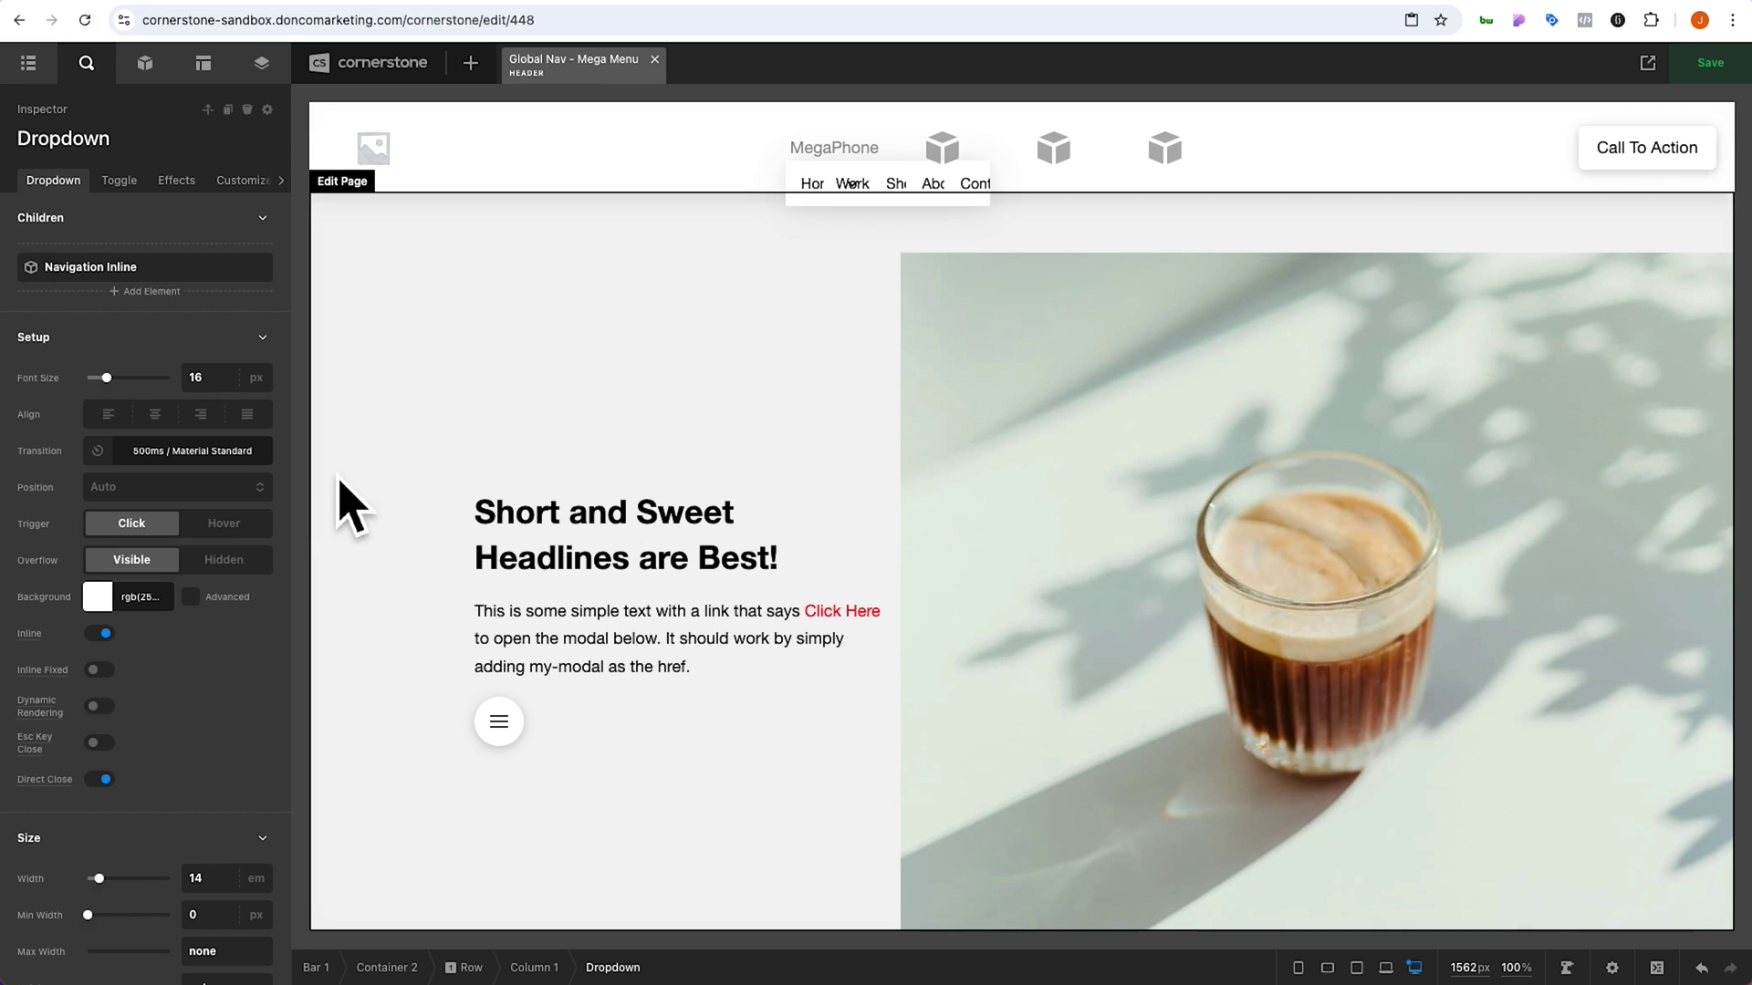
left_click(98, 780)
scroll(150, 657, "down", 5)
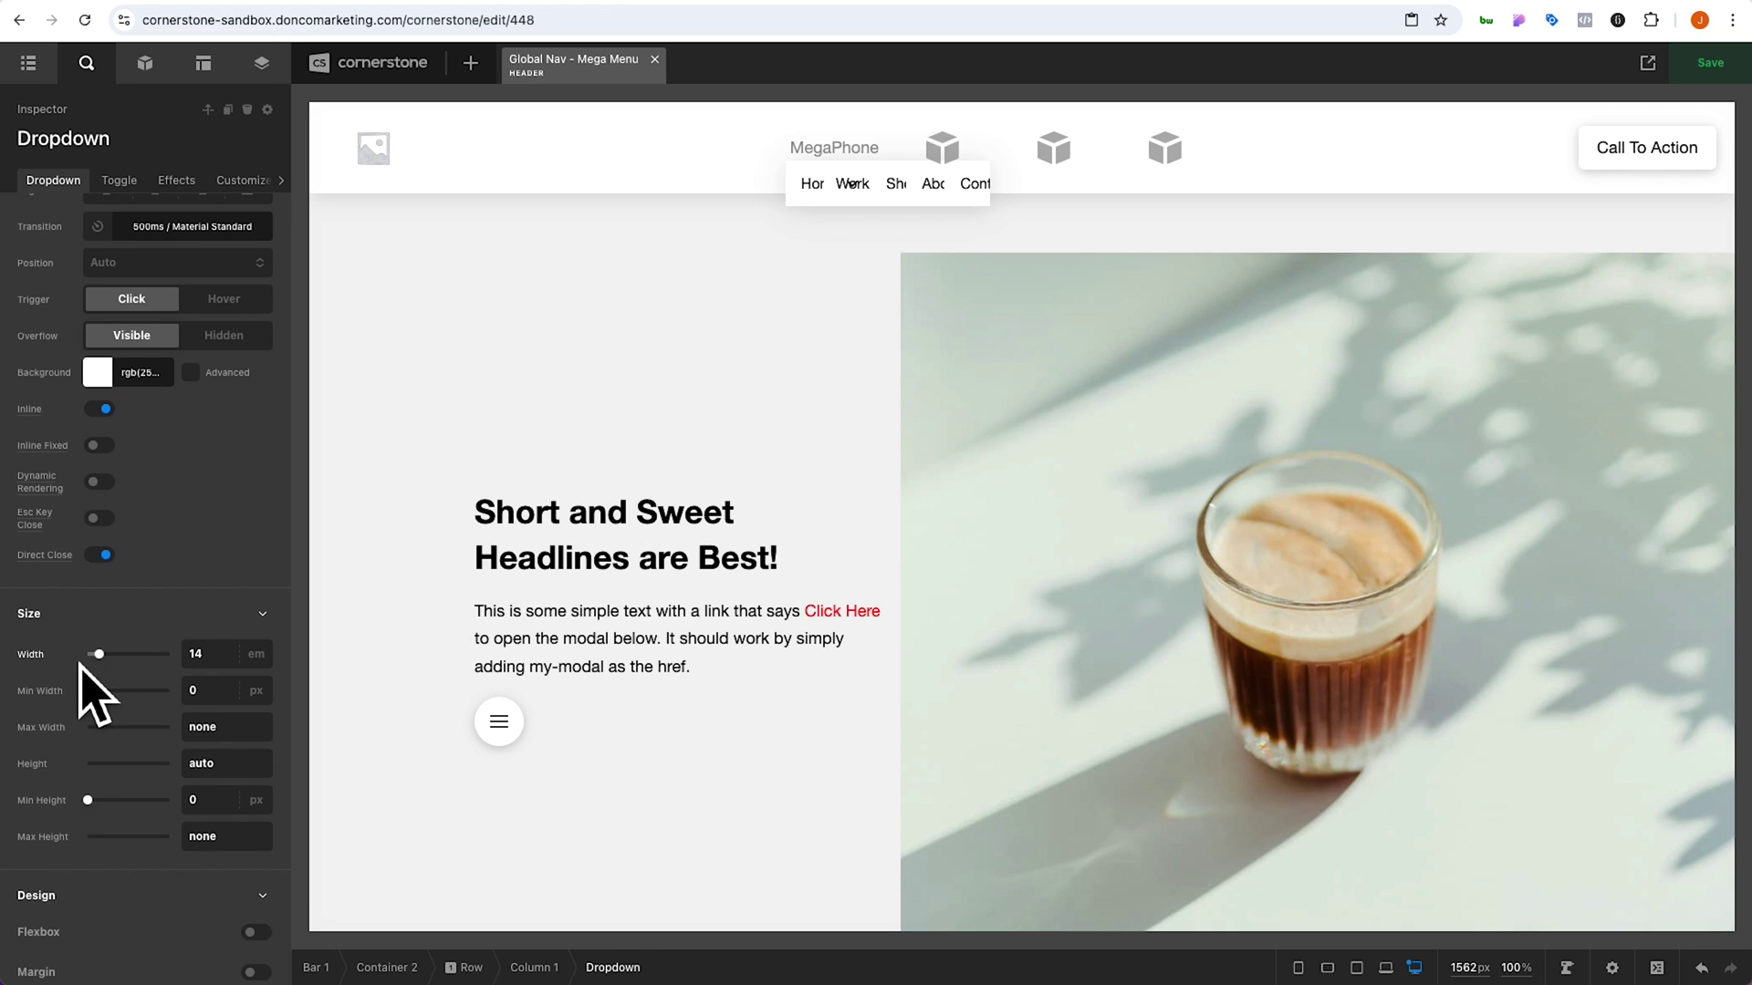
left_click(212, 654)
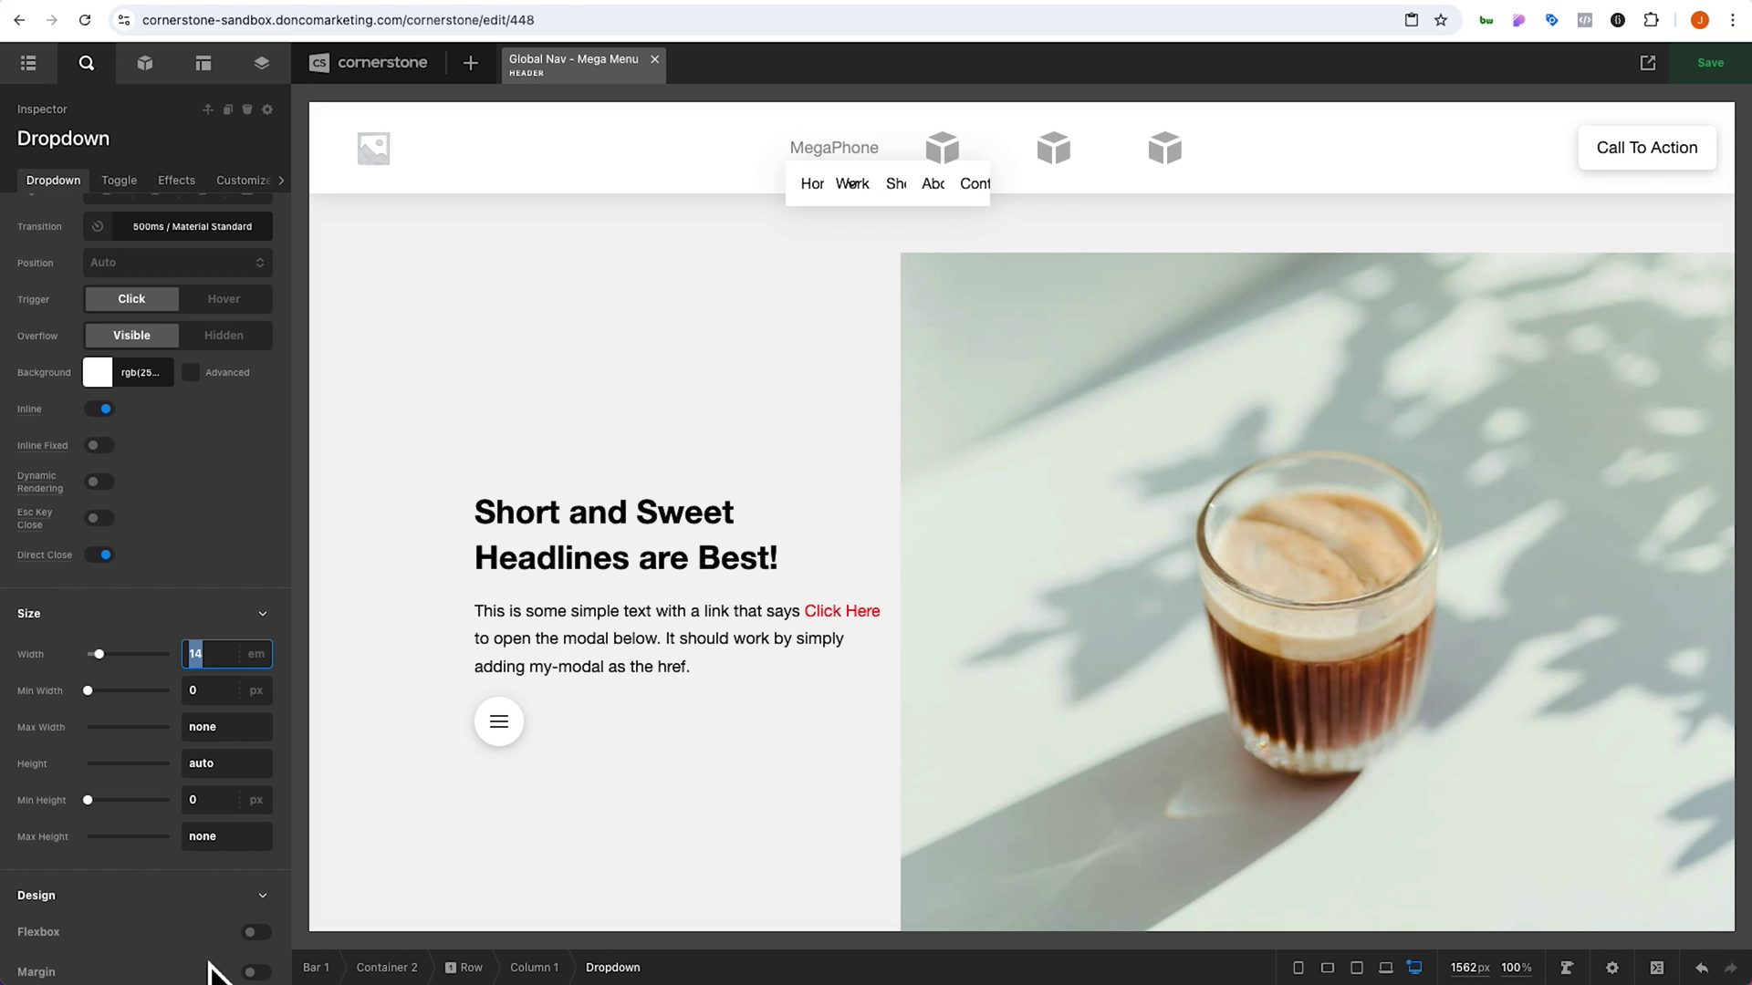
type("100%")
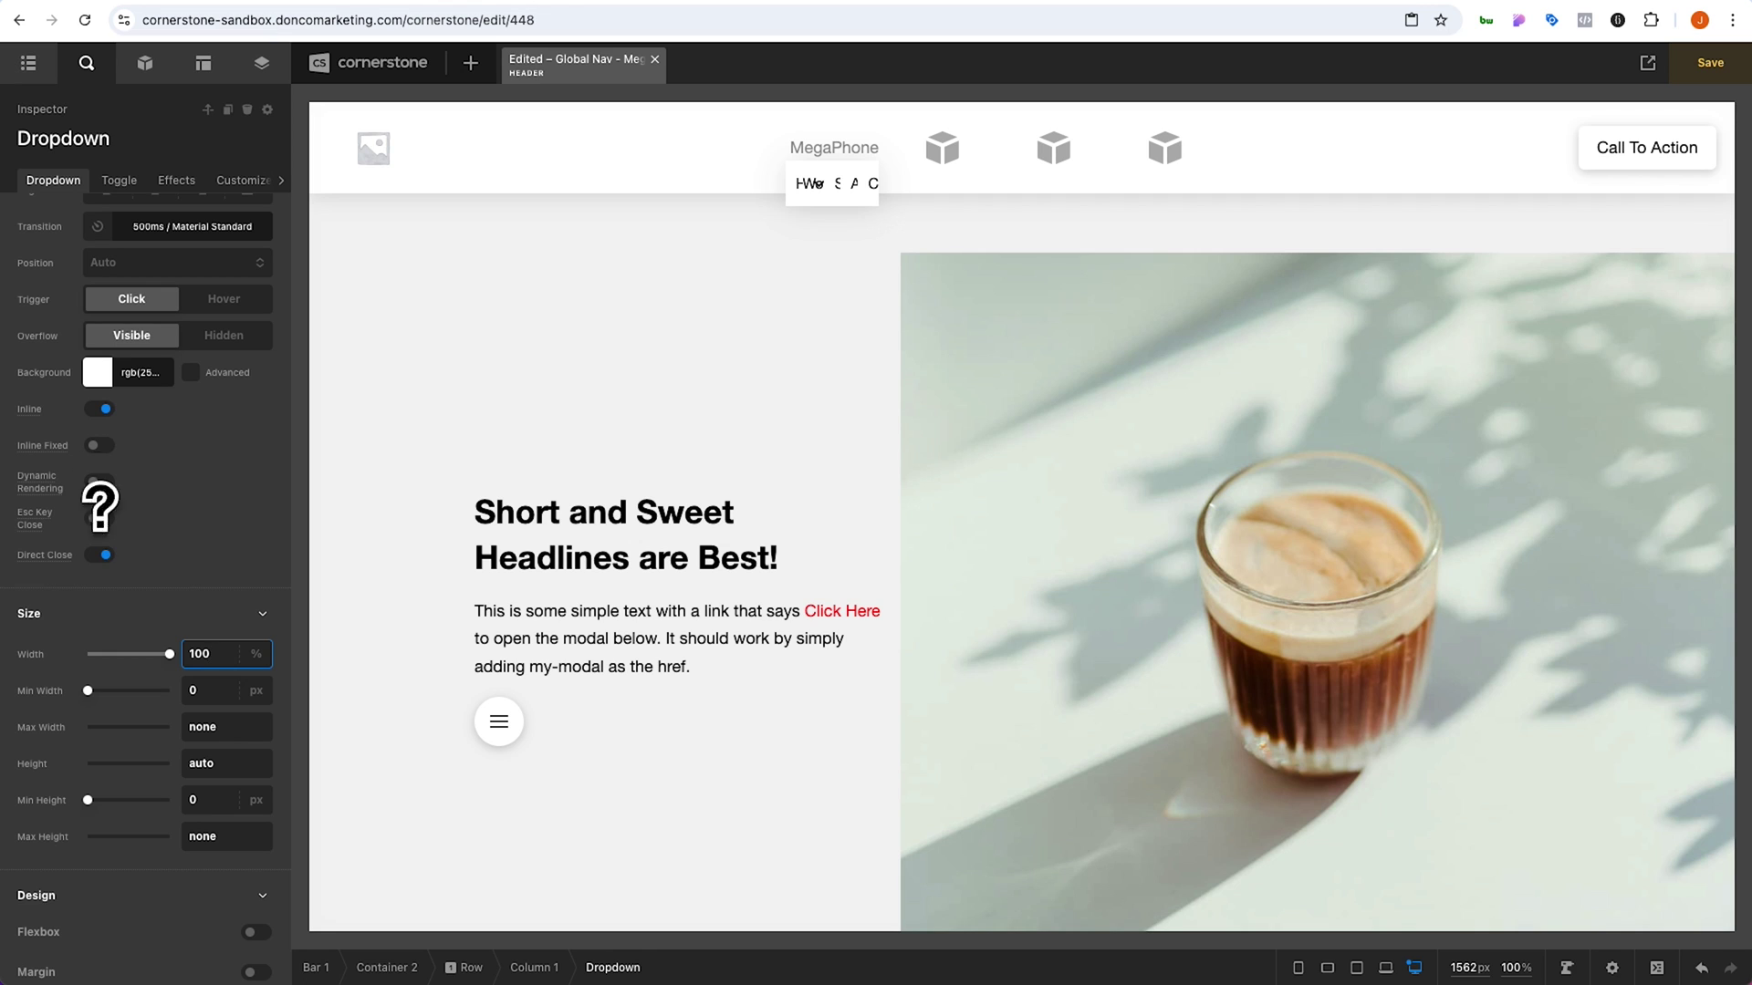
left_click(101, 446)
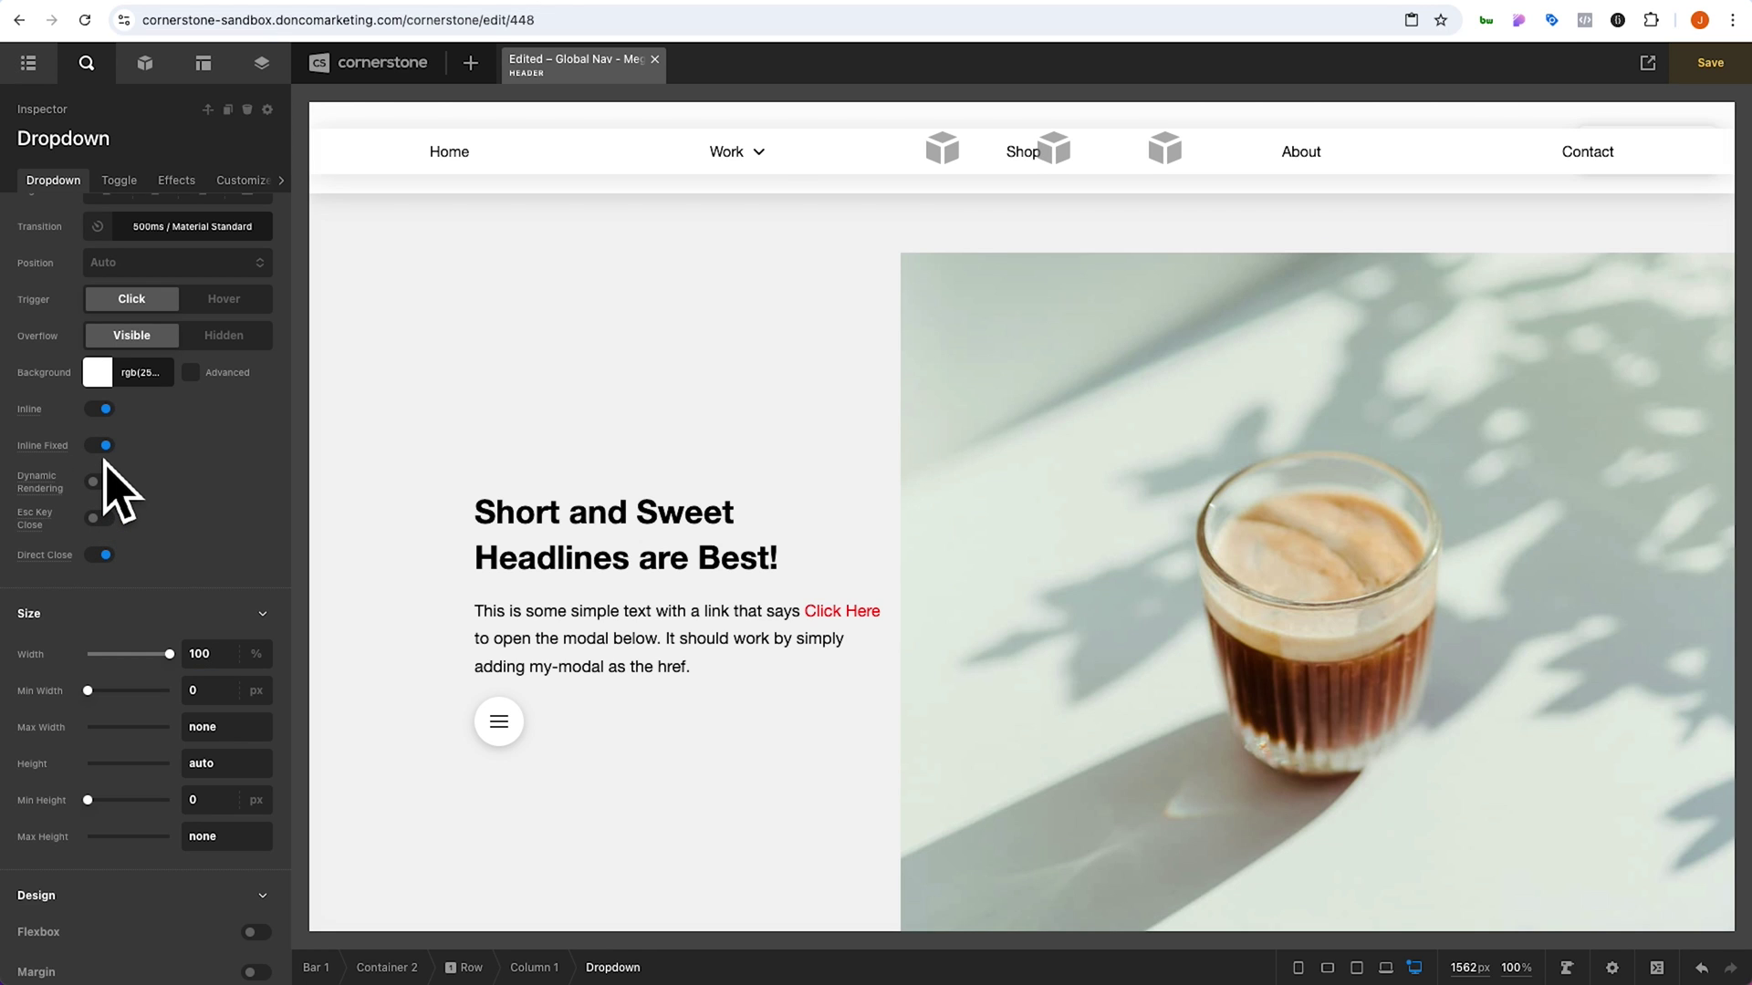
Reopen the MegaPhone dropdown in the preview and delete the Navigation Inline element inside it
left_click(758, 153)
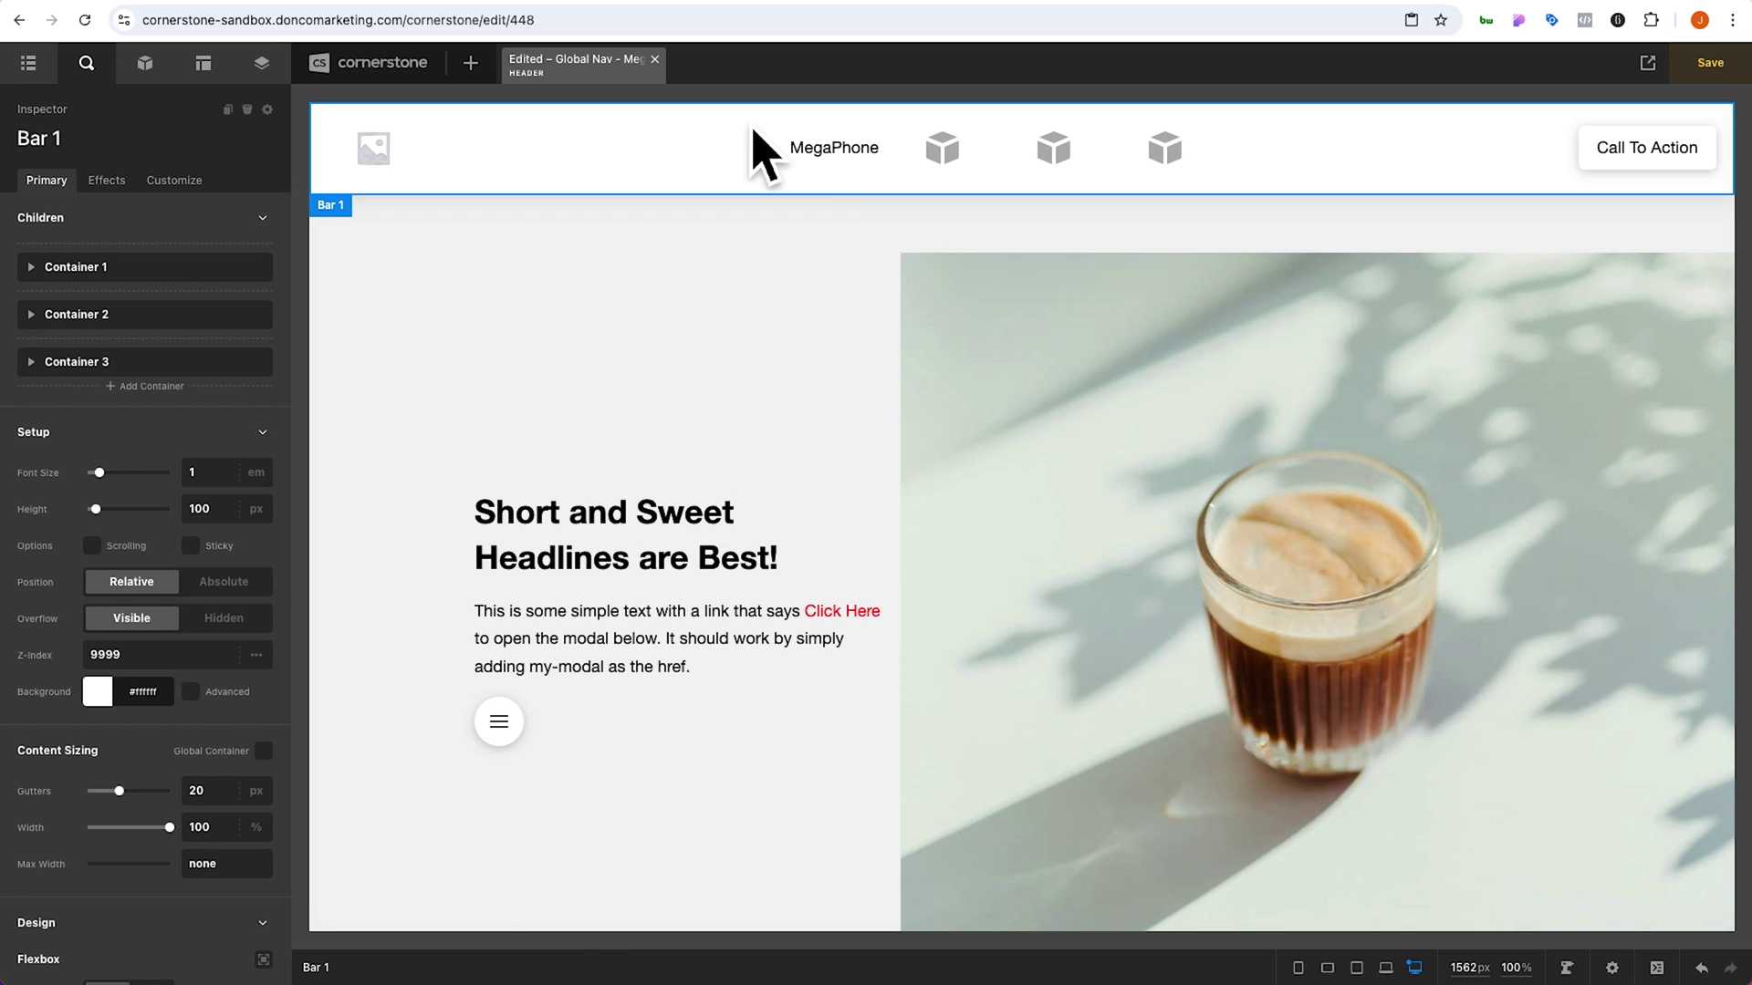
left_click(839, 152)
left_click(839, 153)
left_click(839, 152)
scroll(219, 501, "down", 1)
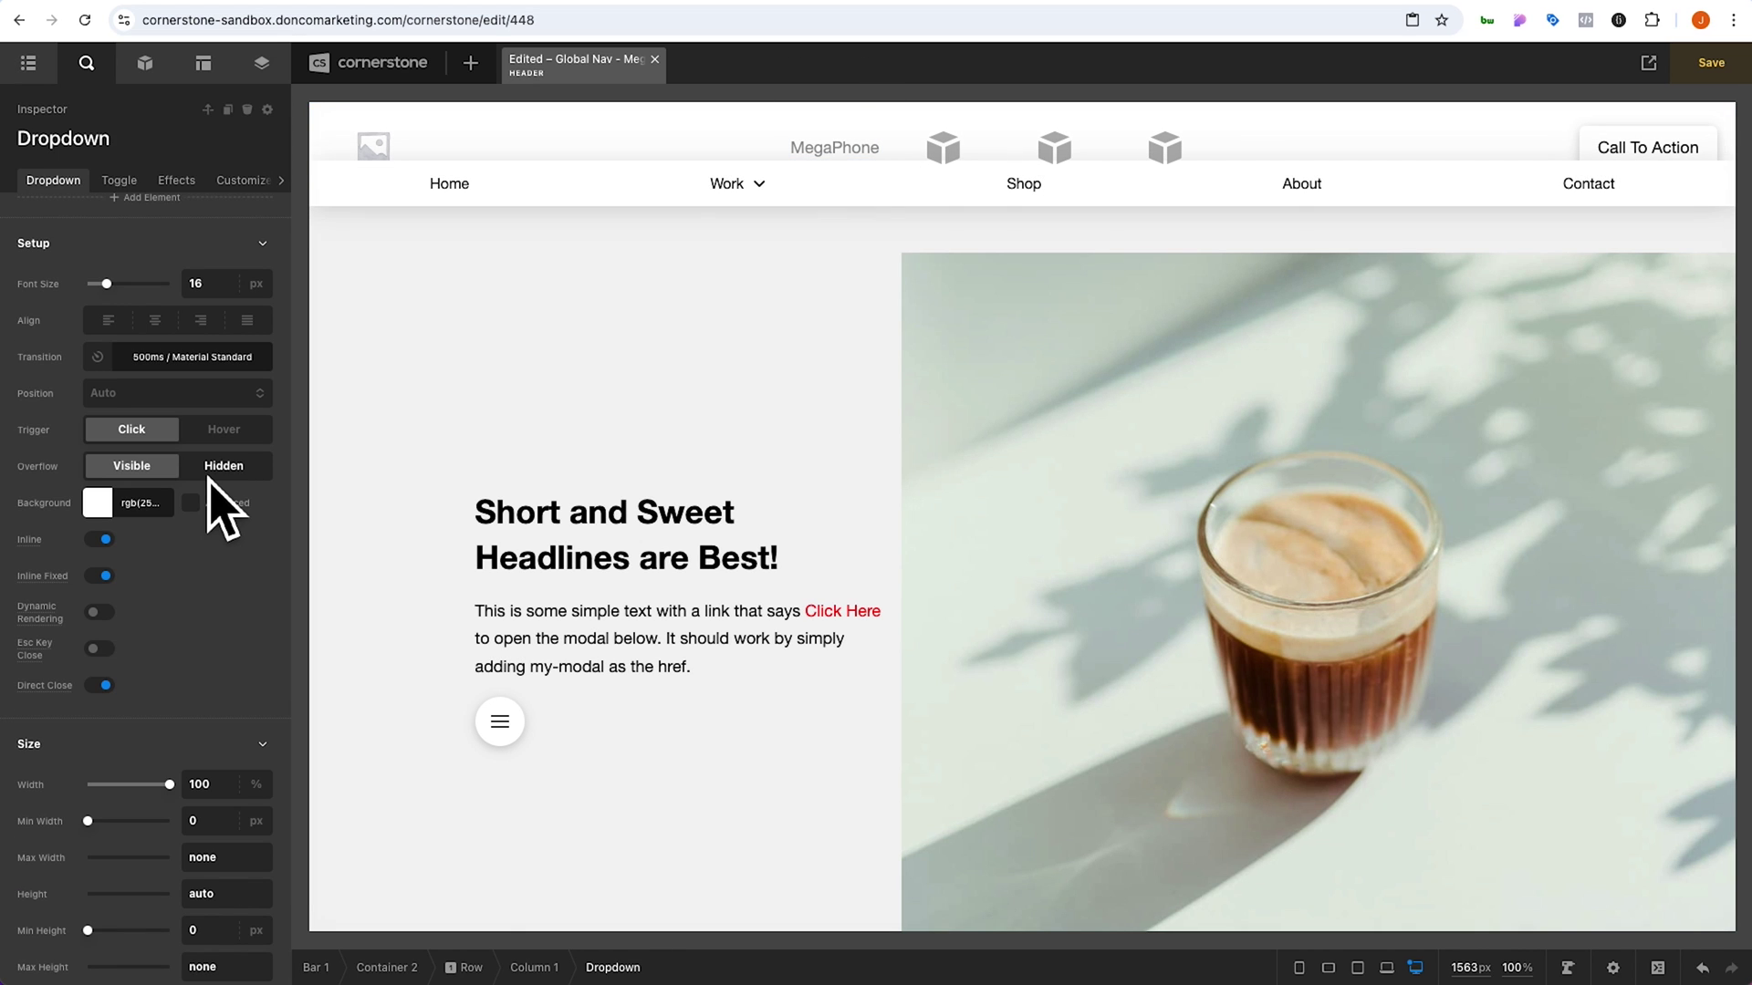
left_click(468, 202)
key("Escape")
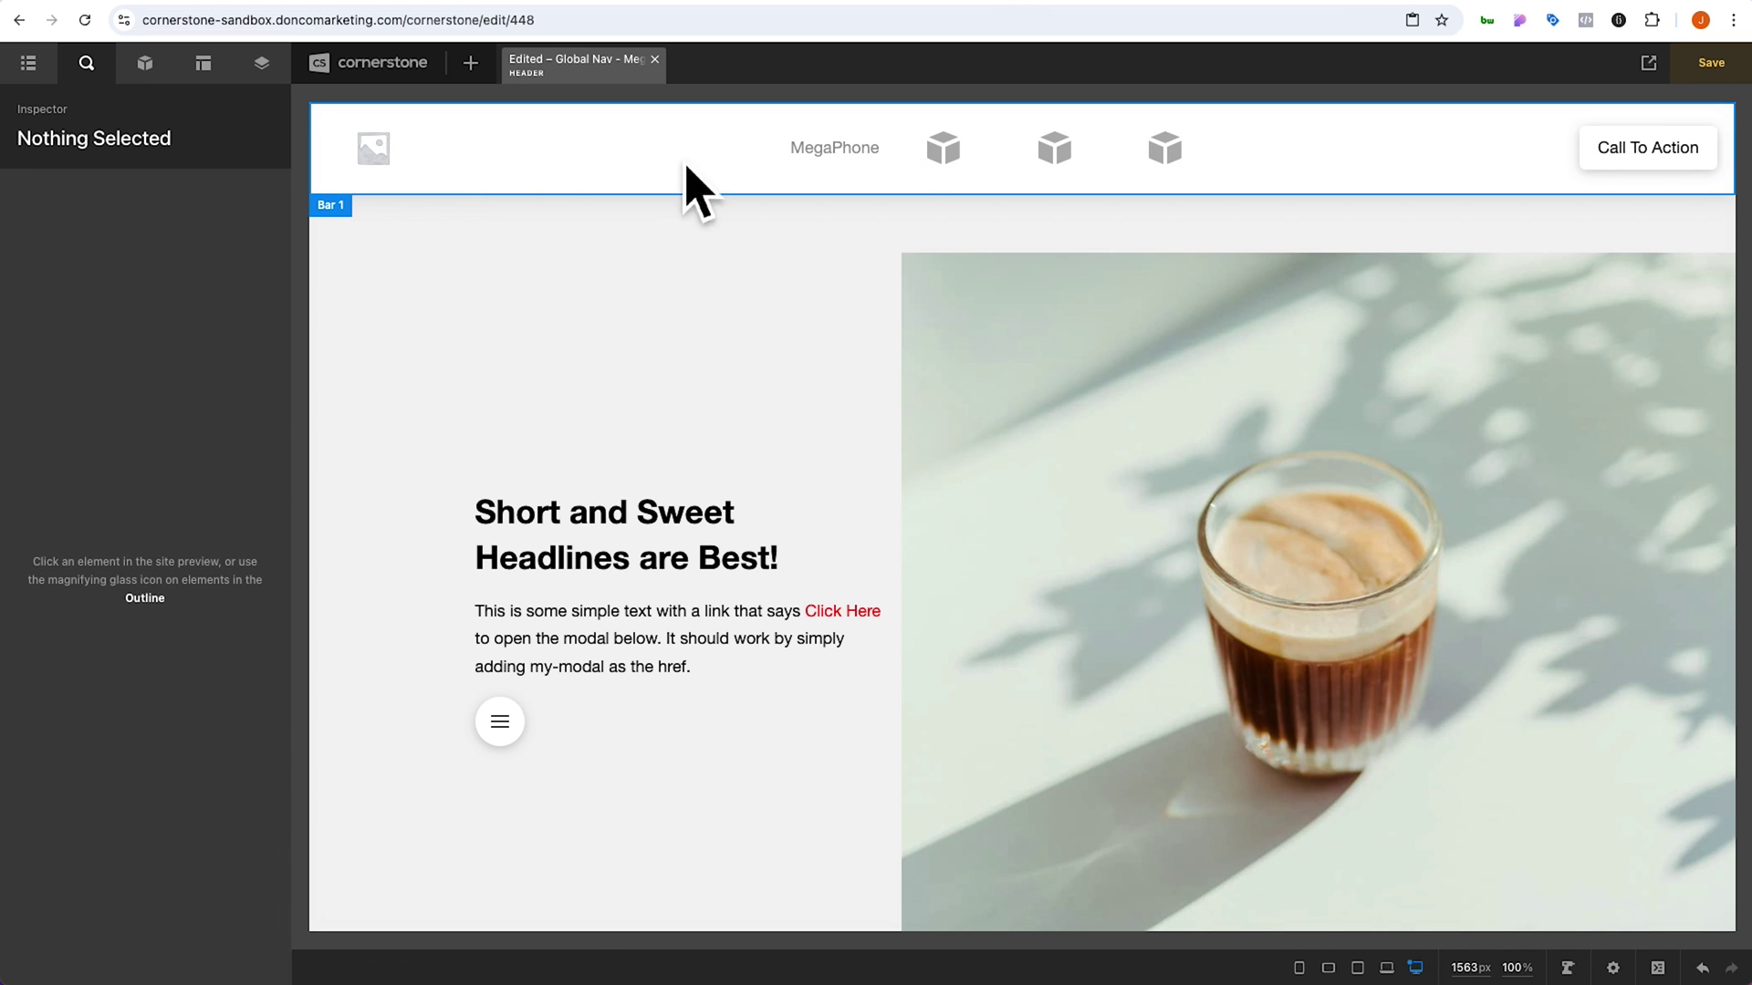
Set the MegaPhone Dropdown's minimum height to 300 px and open the dropdown in the preview
left_click(844, 155)
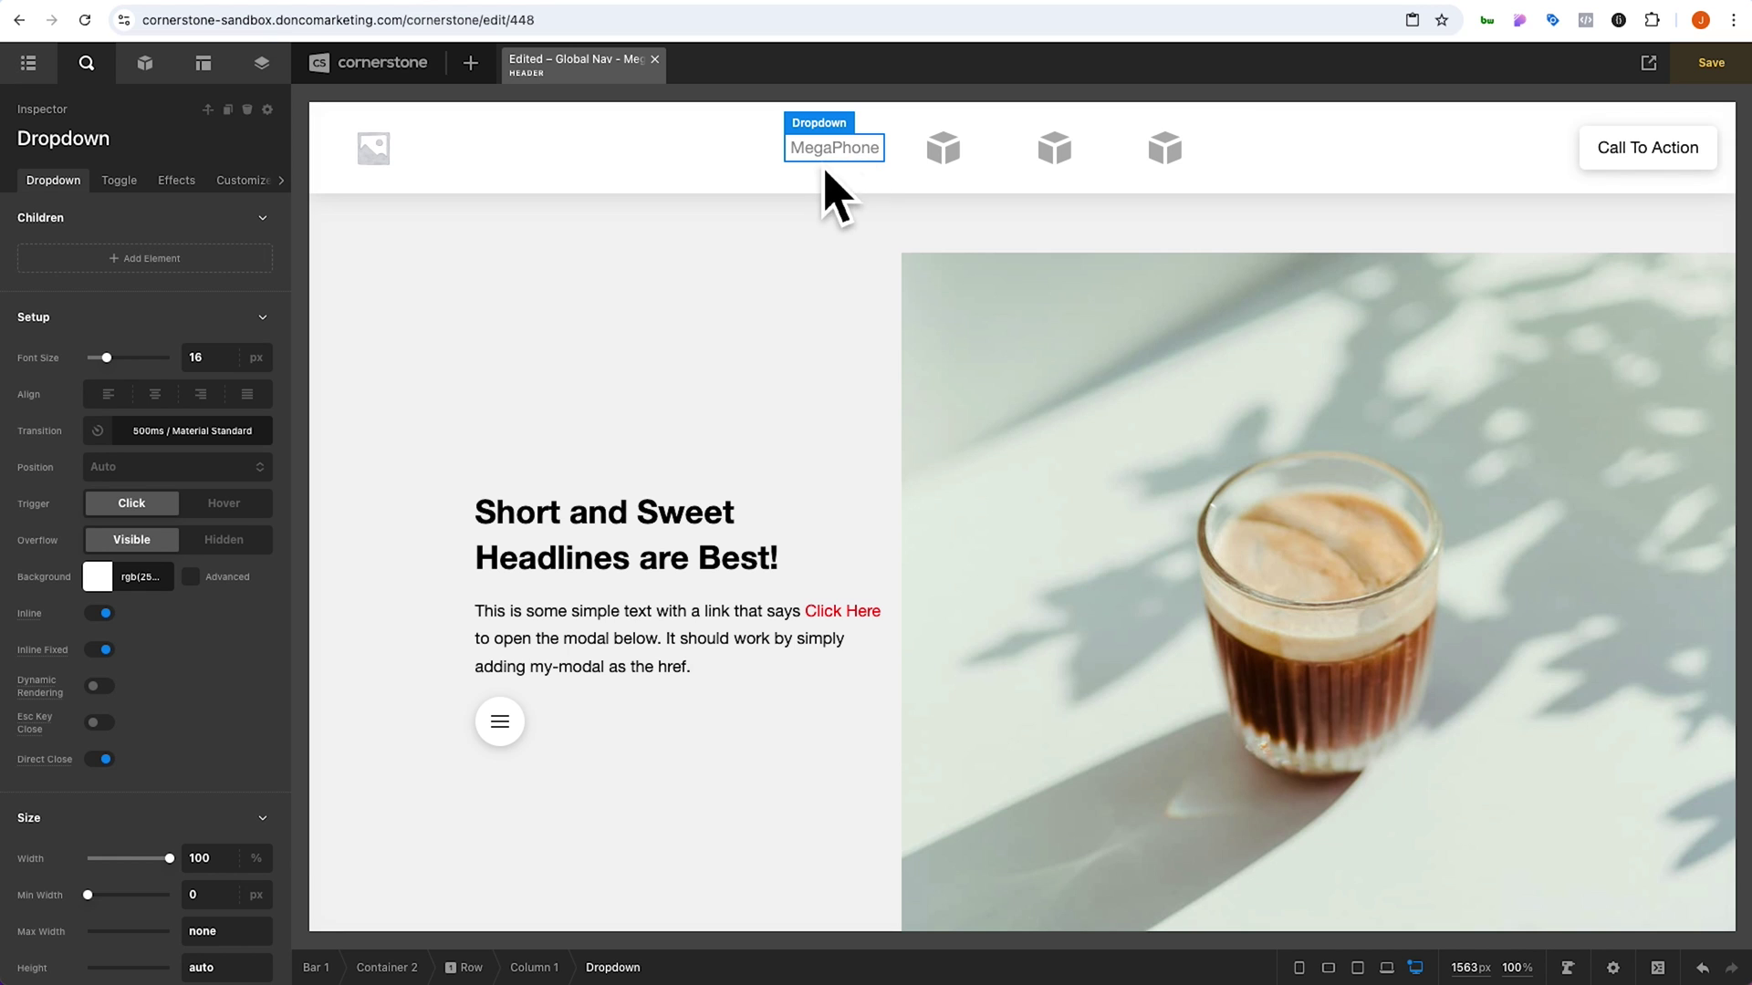
scroll(127, 525, "down", 3)
scroll(128, 538, "down", 2)
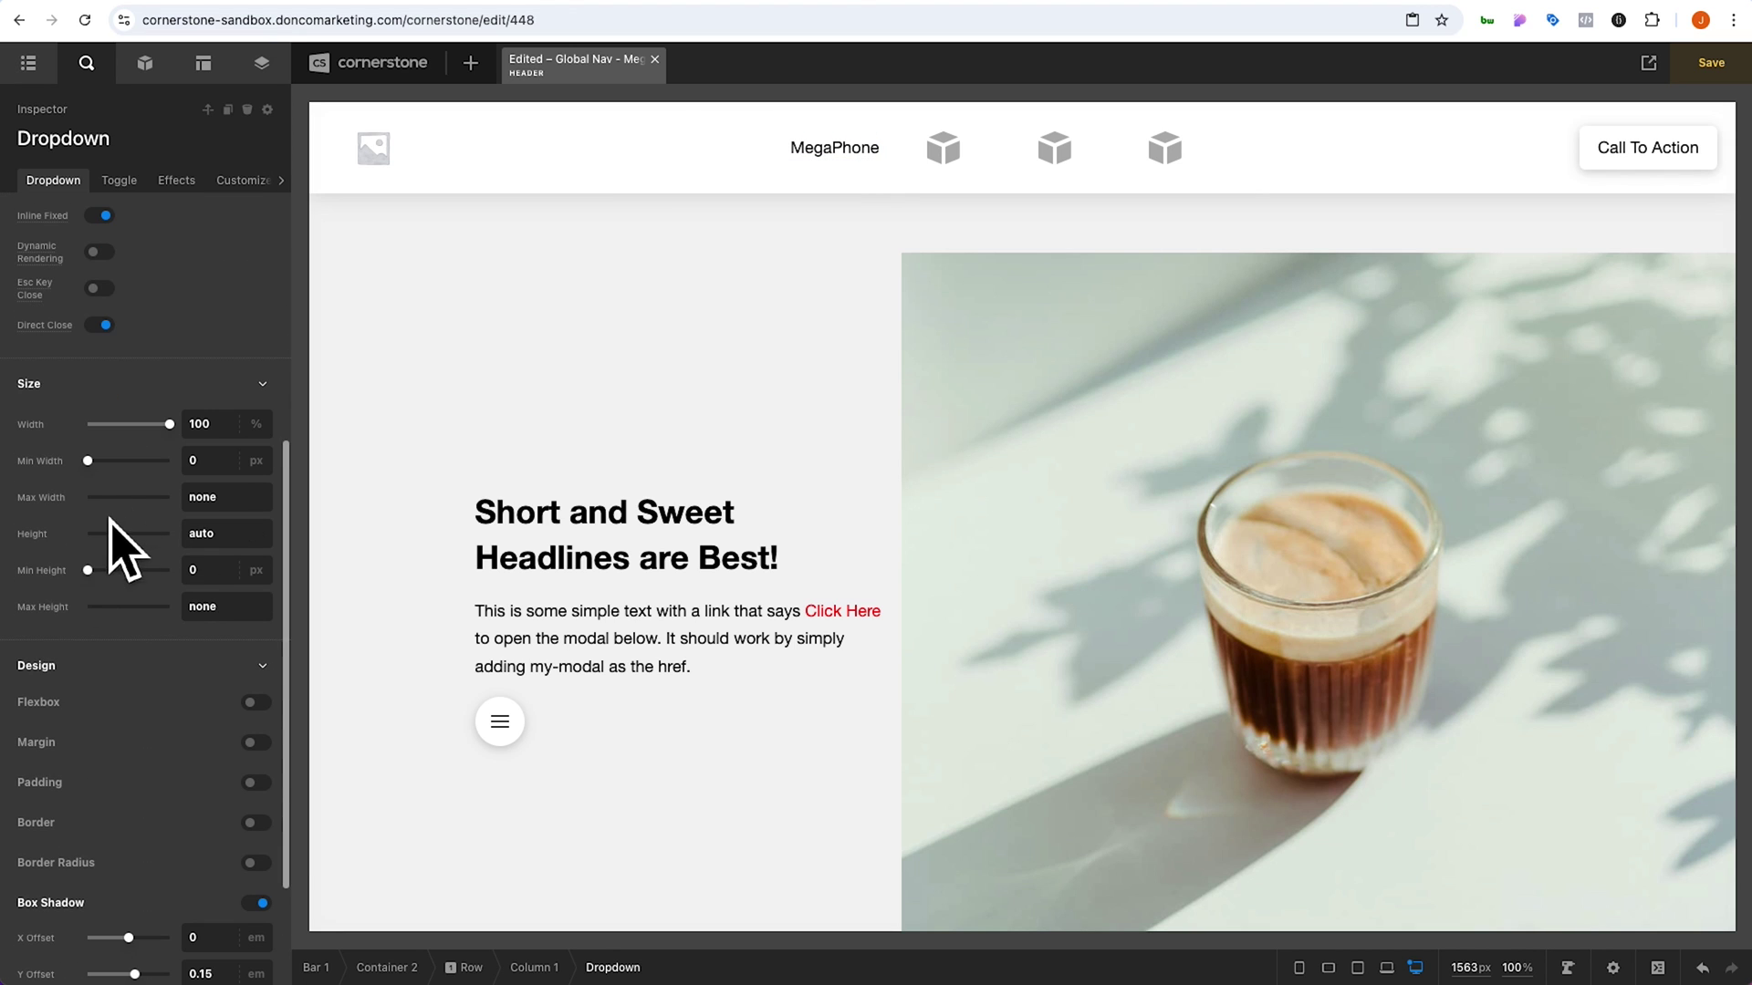
left_click(205, 570)
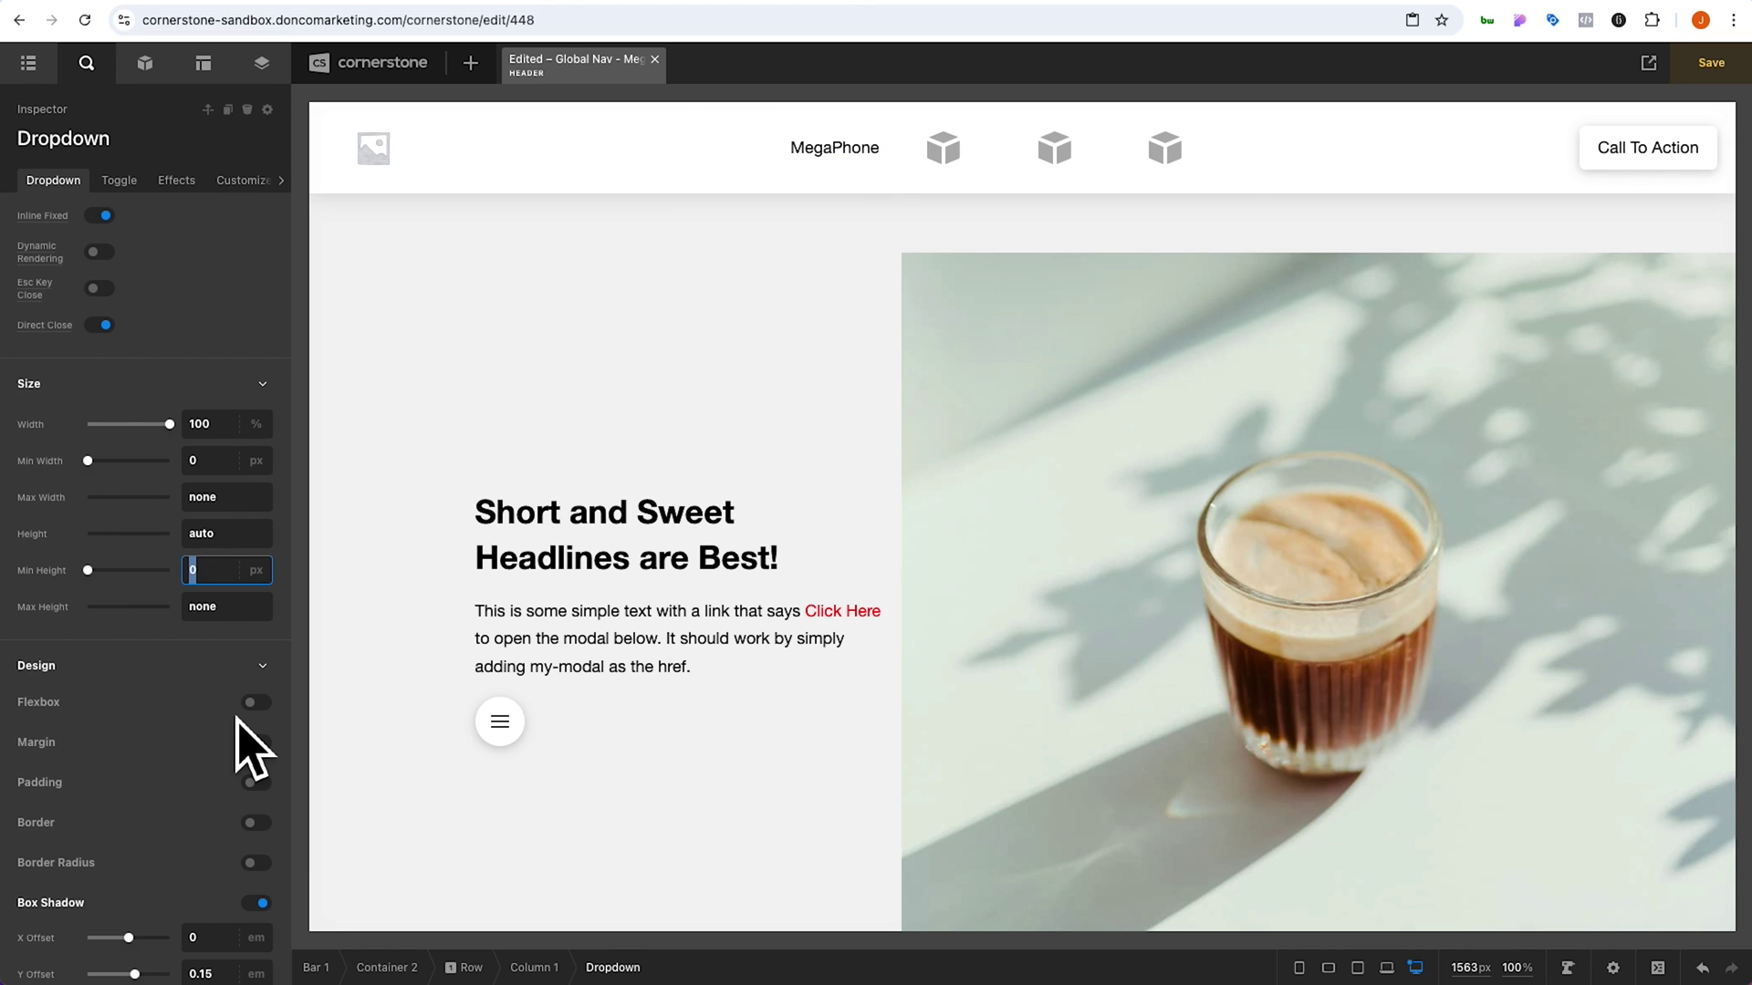
type("300")
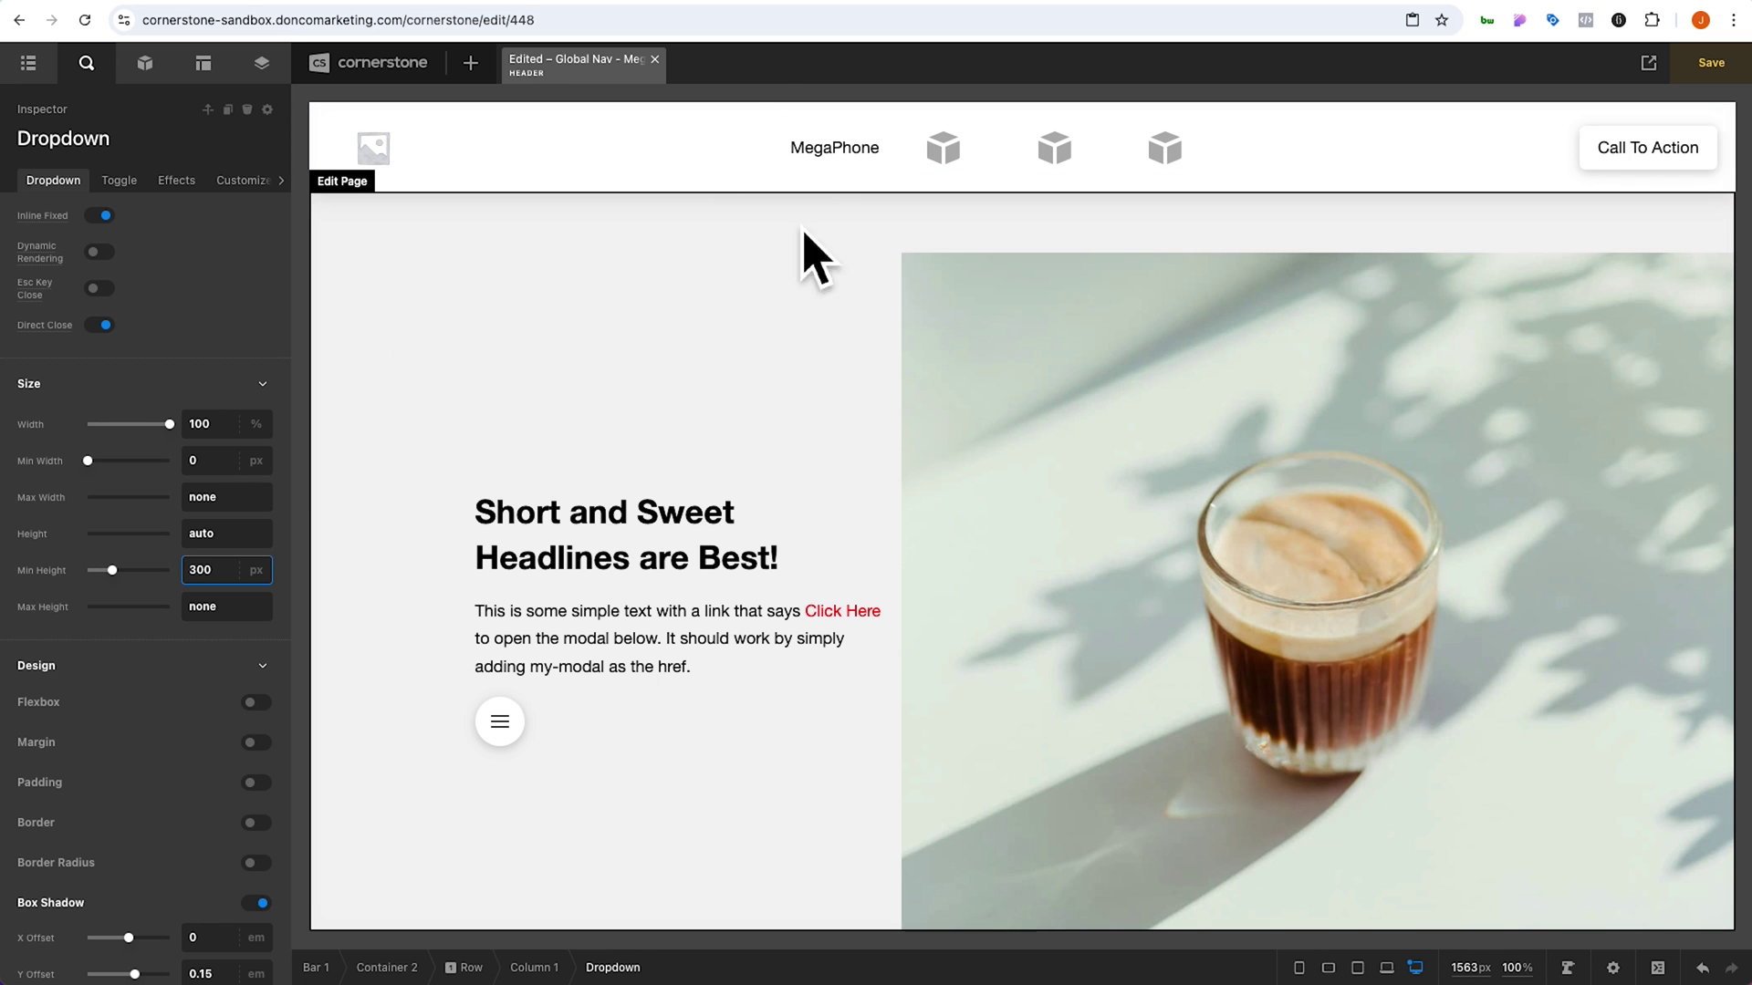
left_click(826, 150)
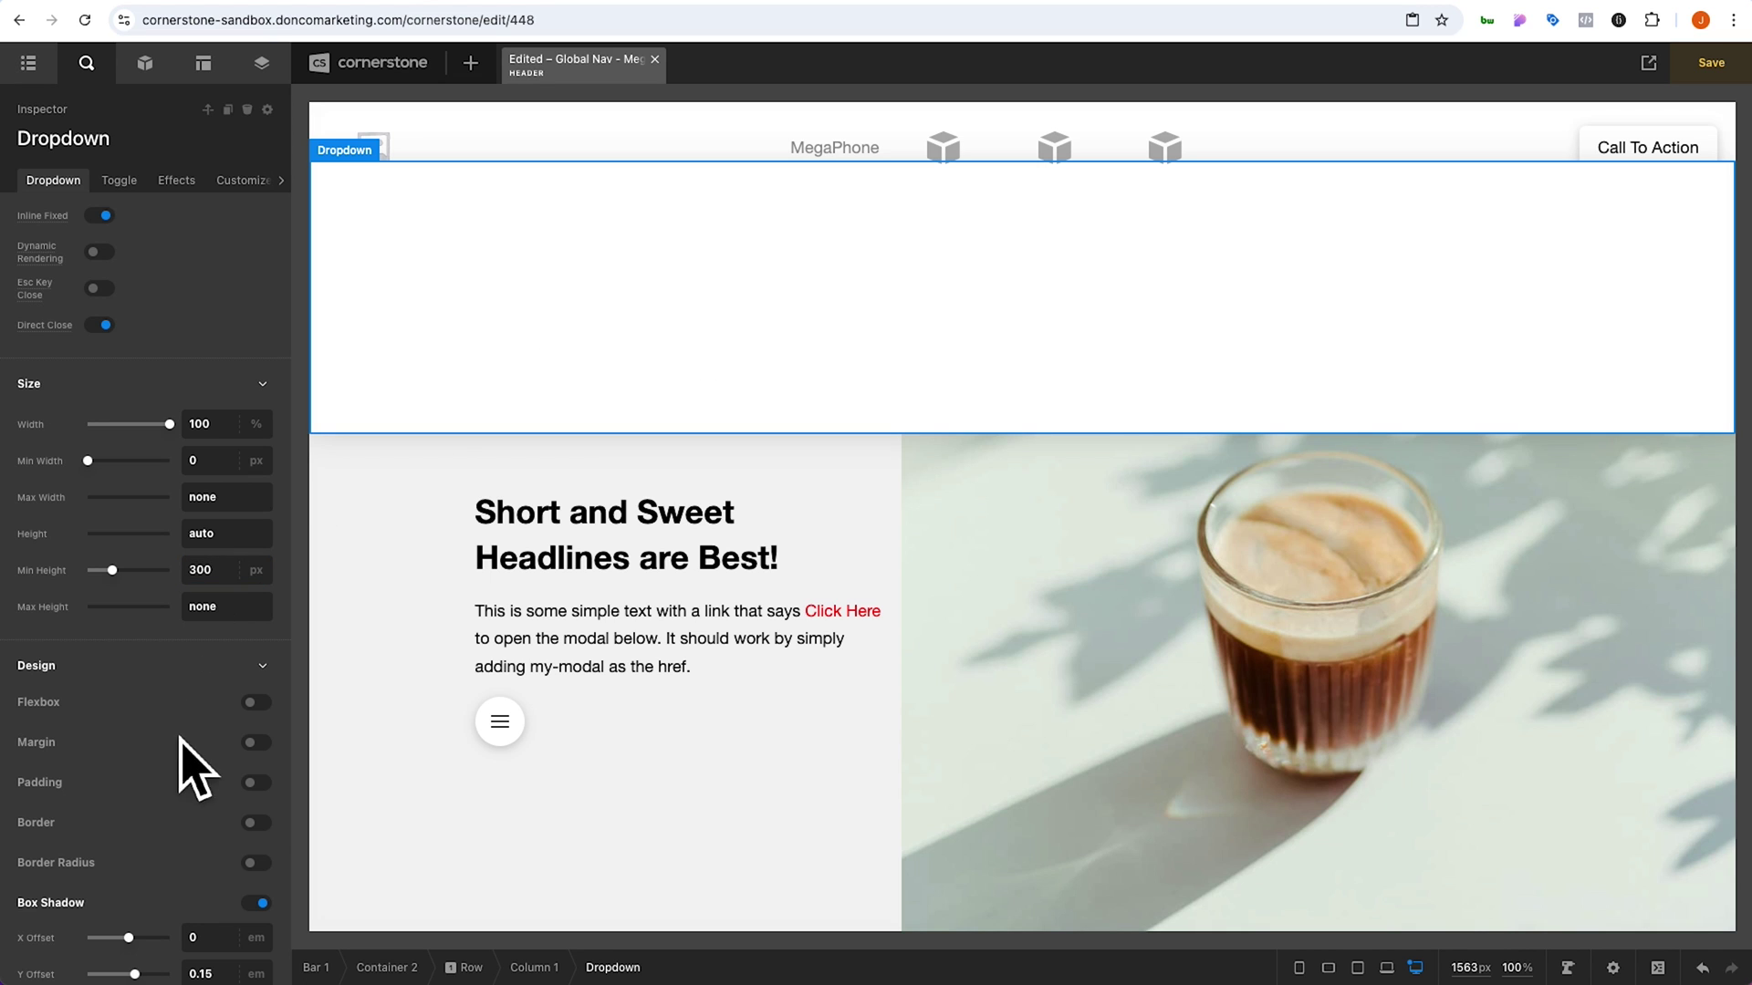
Enable padding on the Dropdown, unlink its sides, and set the top and bottom padding to 65 px
left_click(258, 783)
scroll(265, 803, "down", 2)
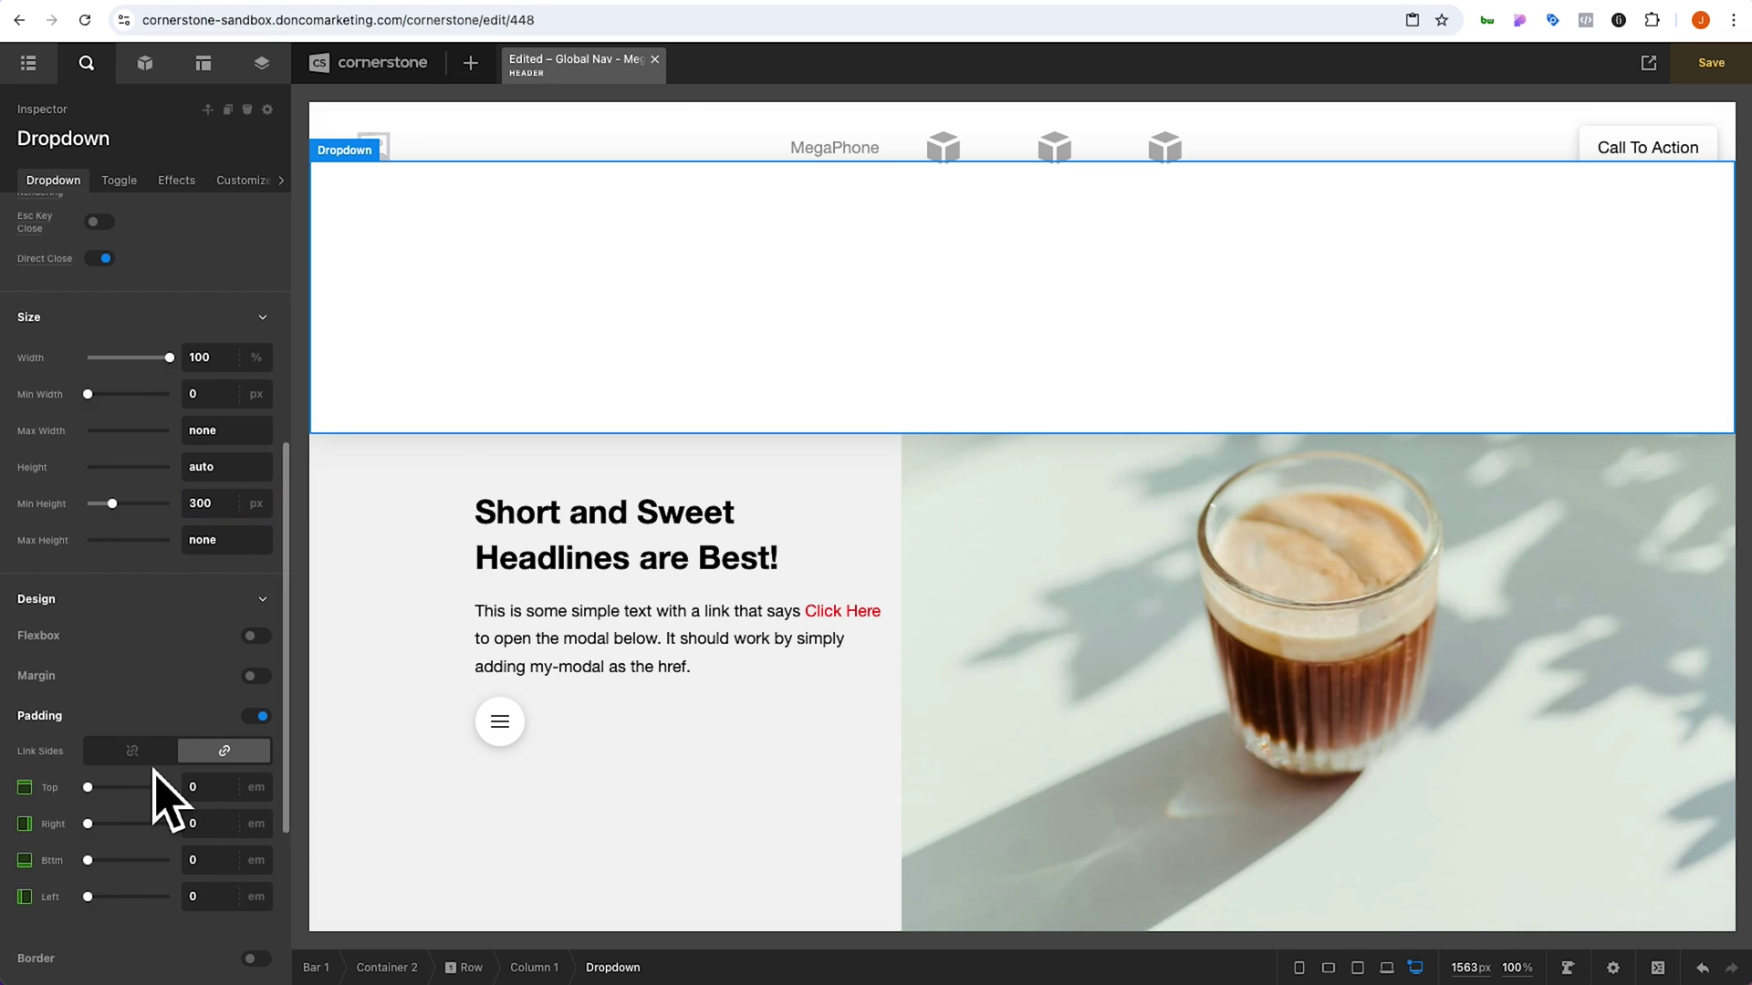
left_click(132, 750)
left_click(212, 786)
key("BackSpace")
type("65")
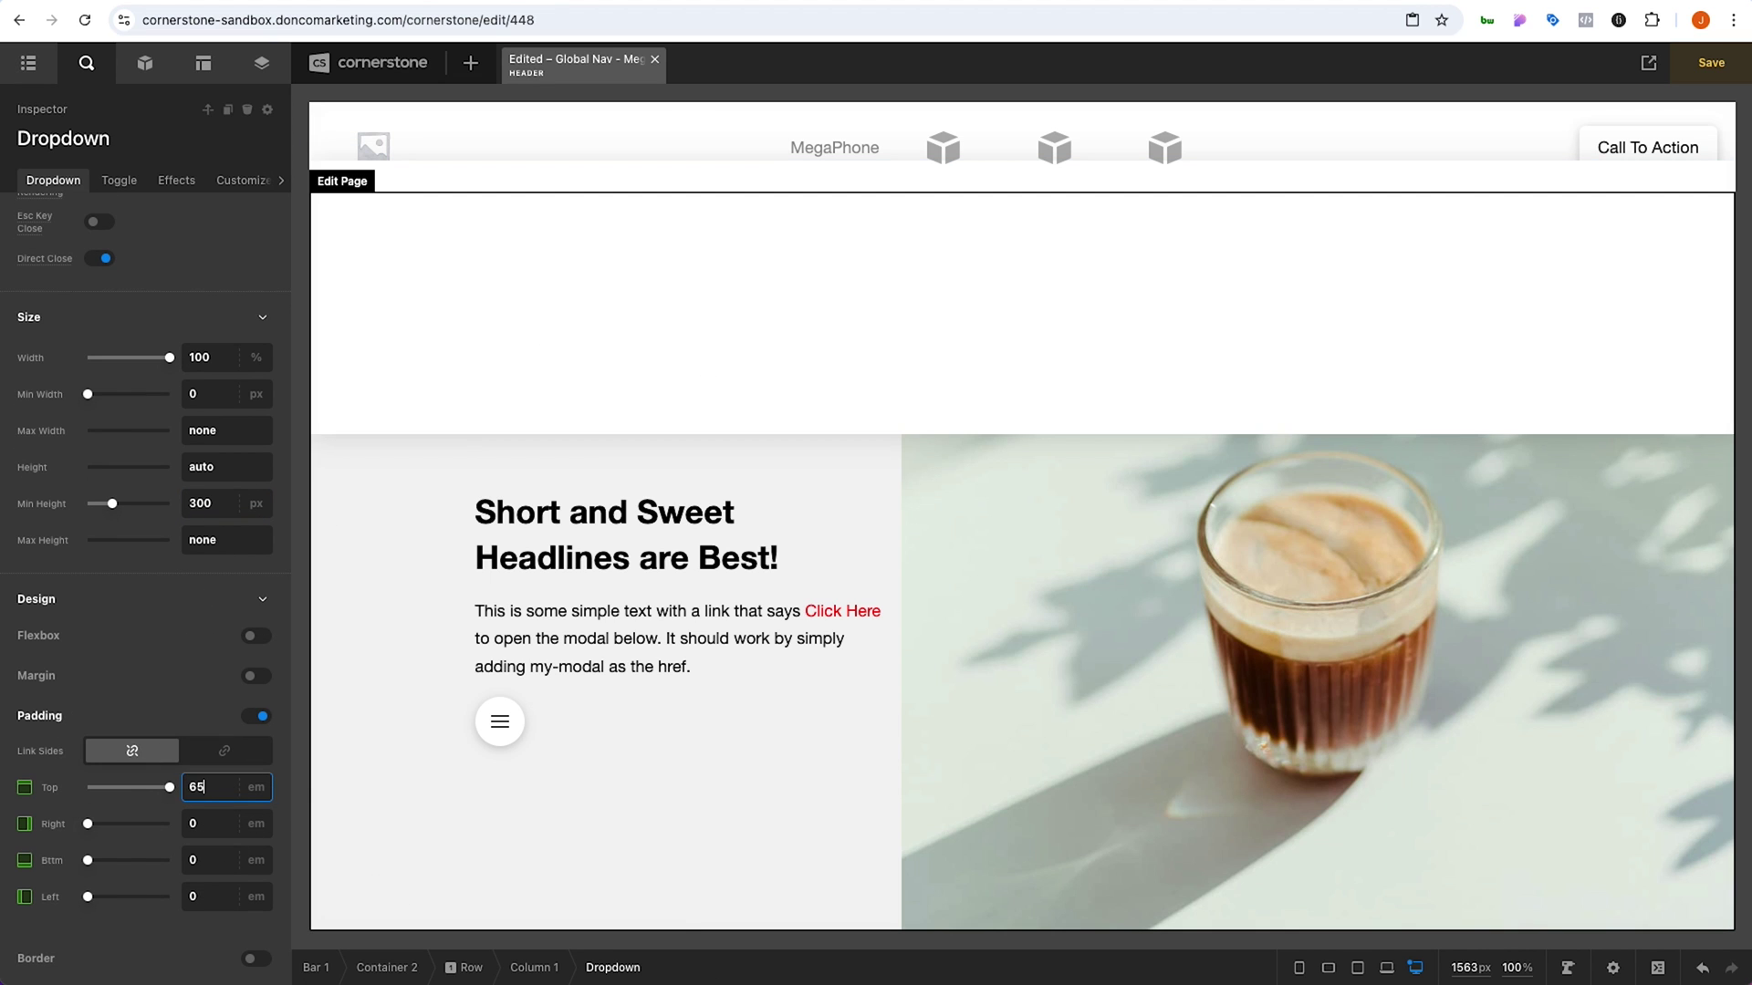
key("Tab")
key("Tab")
type("6")
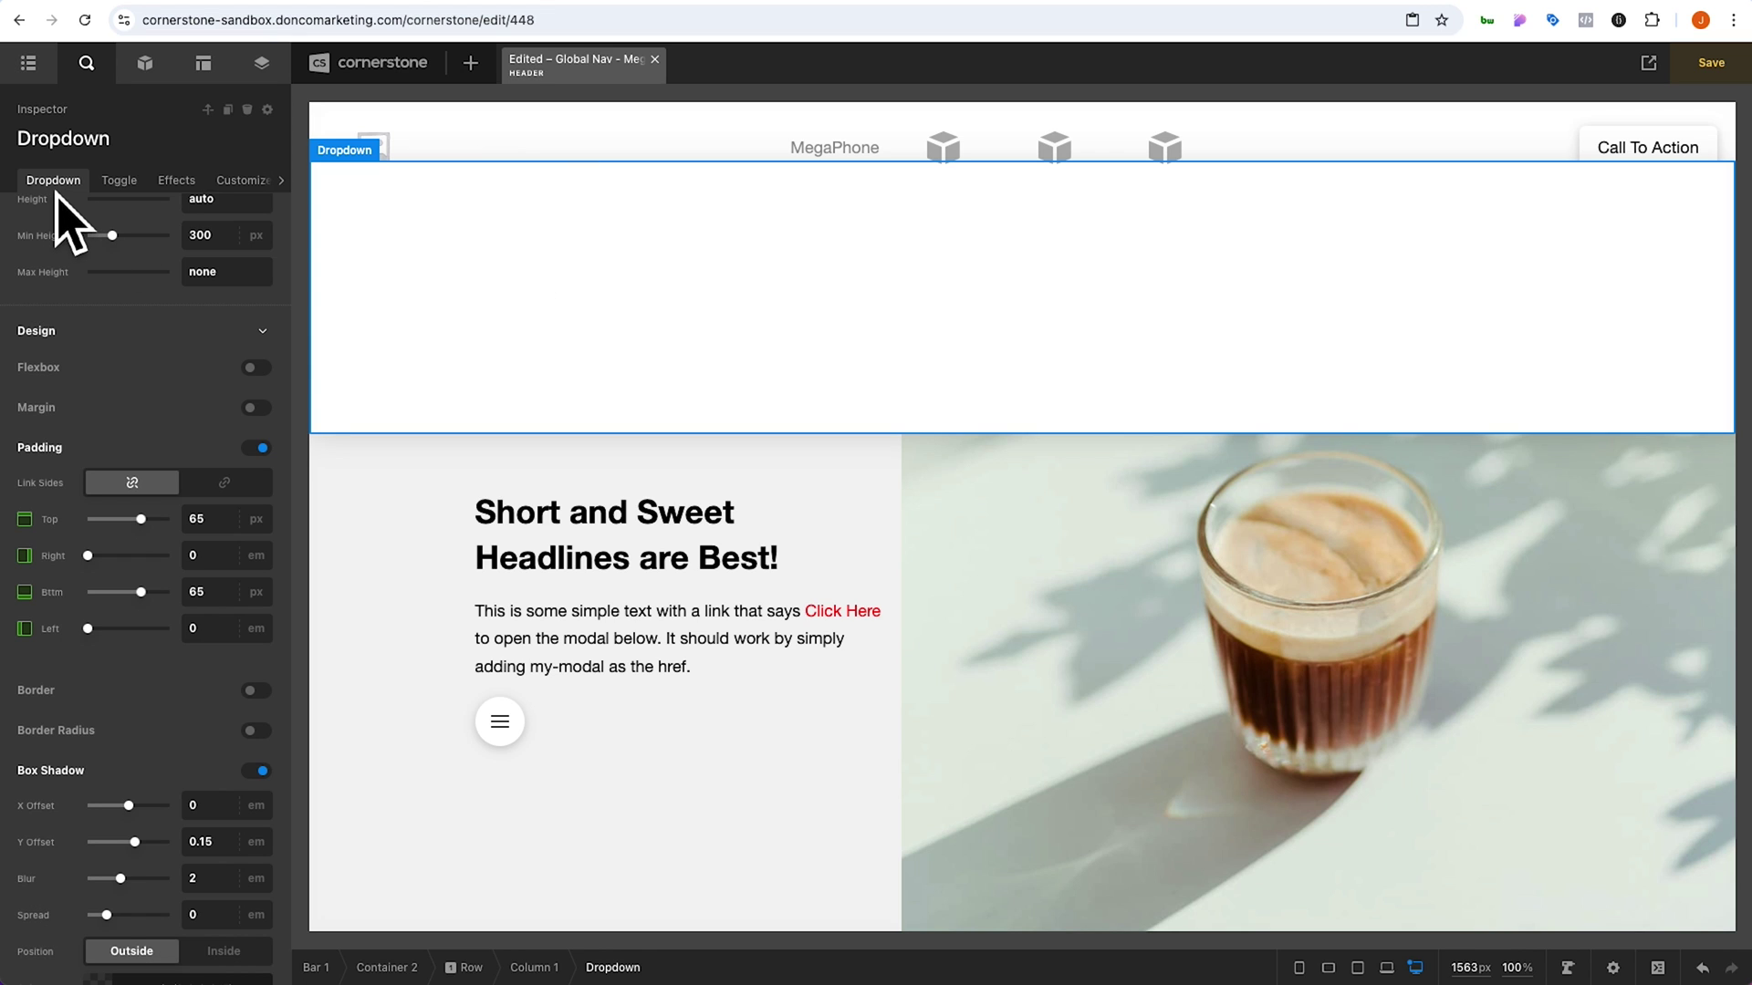
Enable margin on the Dropdown and set its top margin to 2 em
left_click(259, 408)
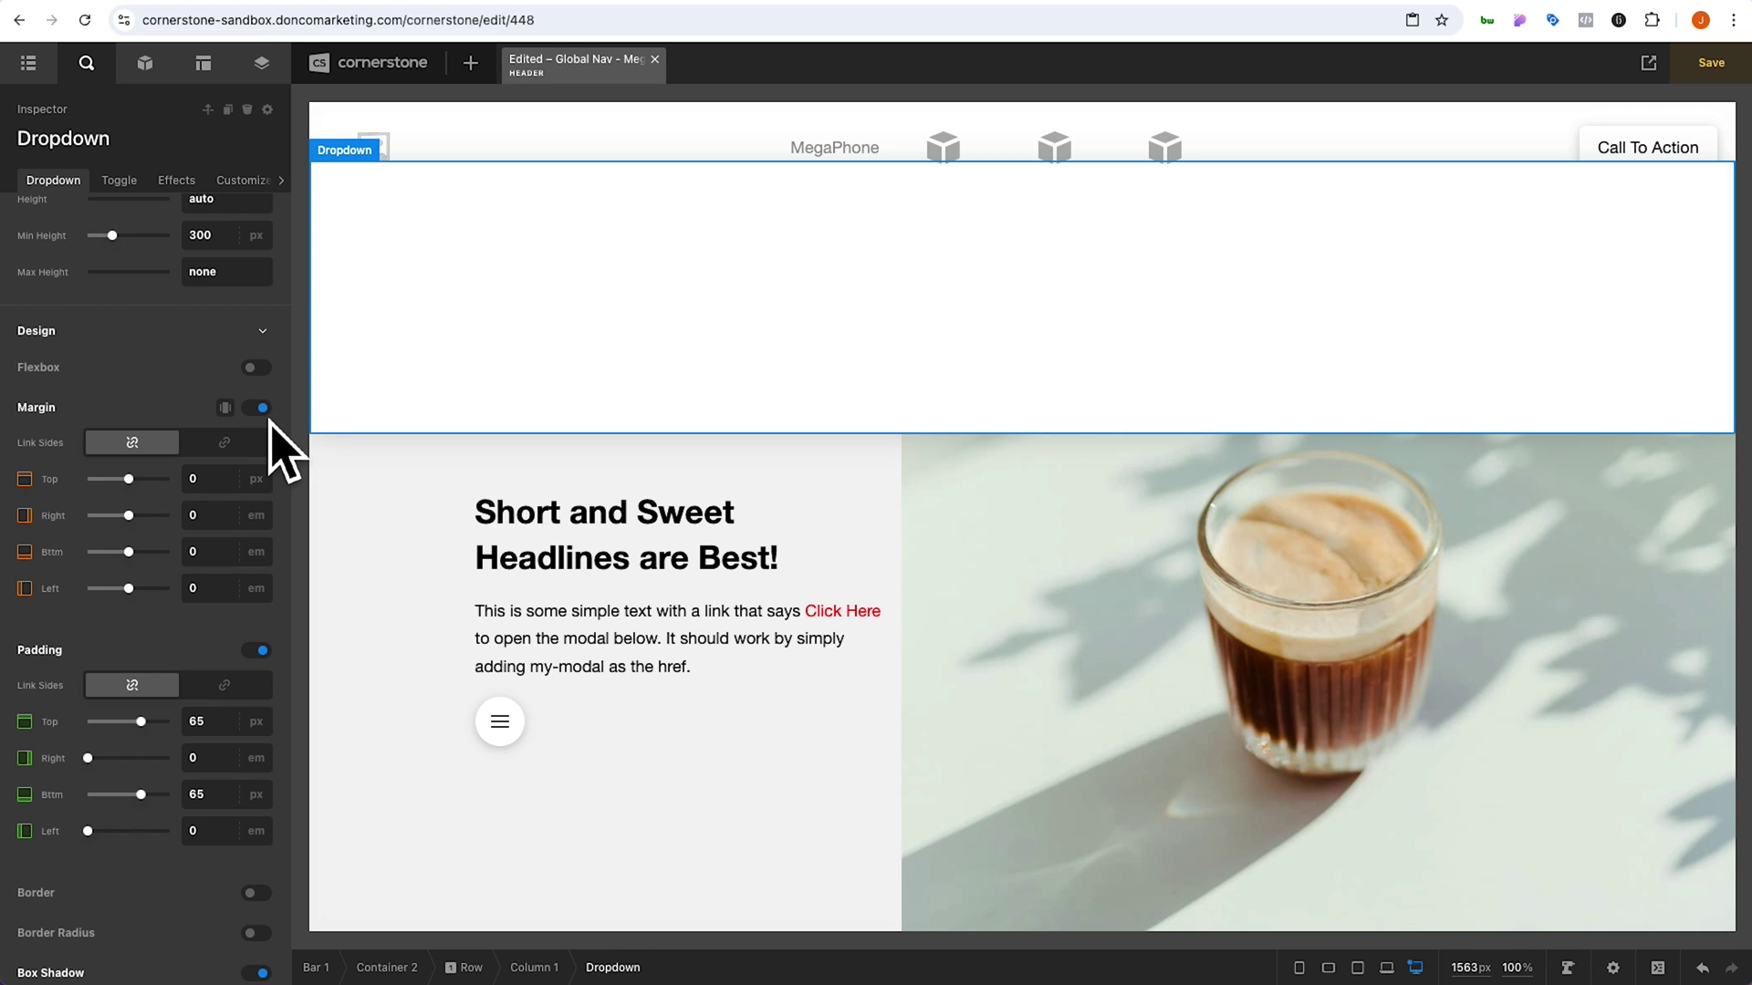
left_click(205, 481)
type("1")
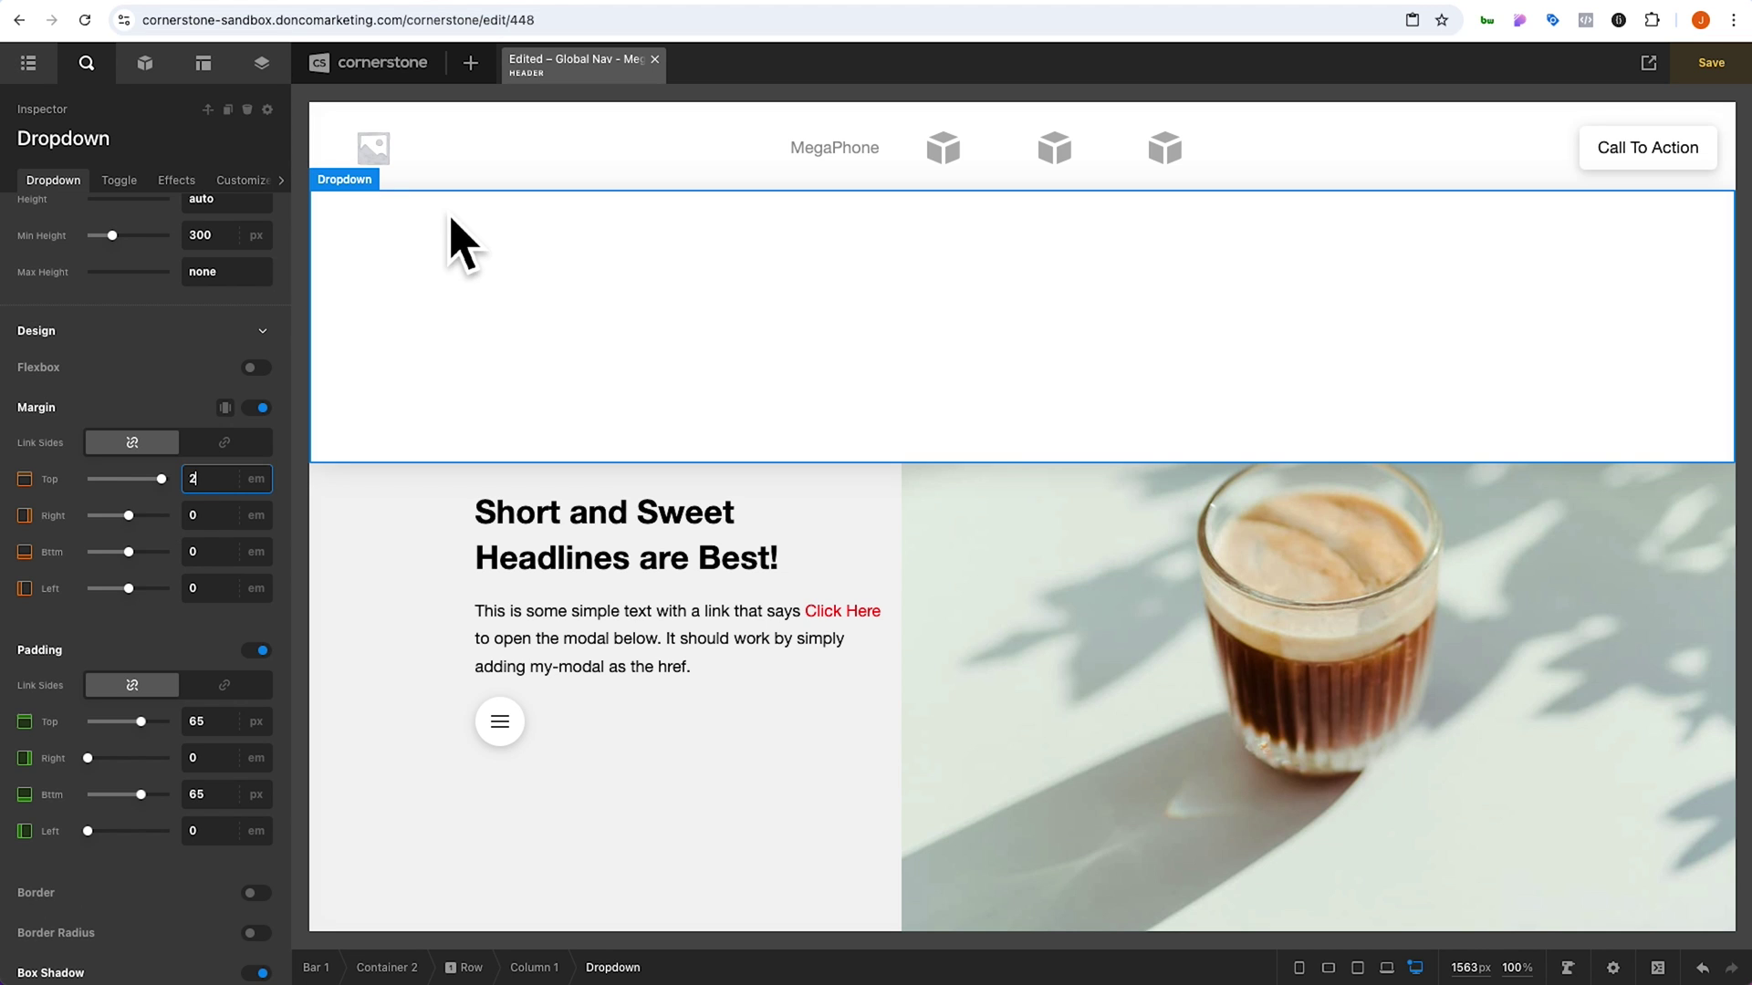
Add a Row inside the MegaPhone Dropdown with the layout of three equal columns
left_click(476, 298)
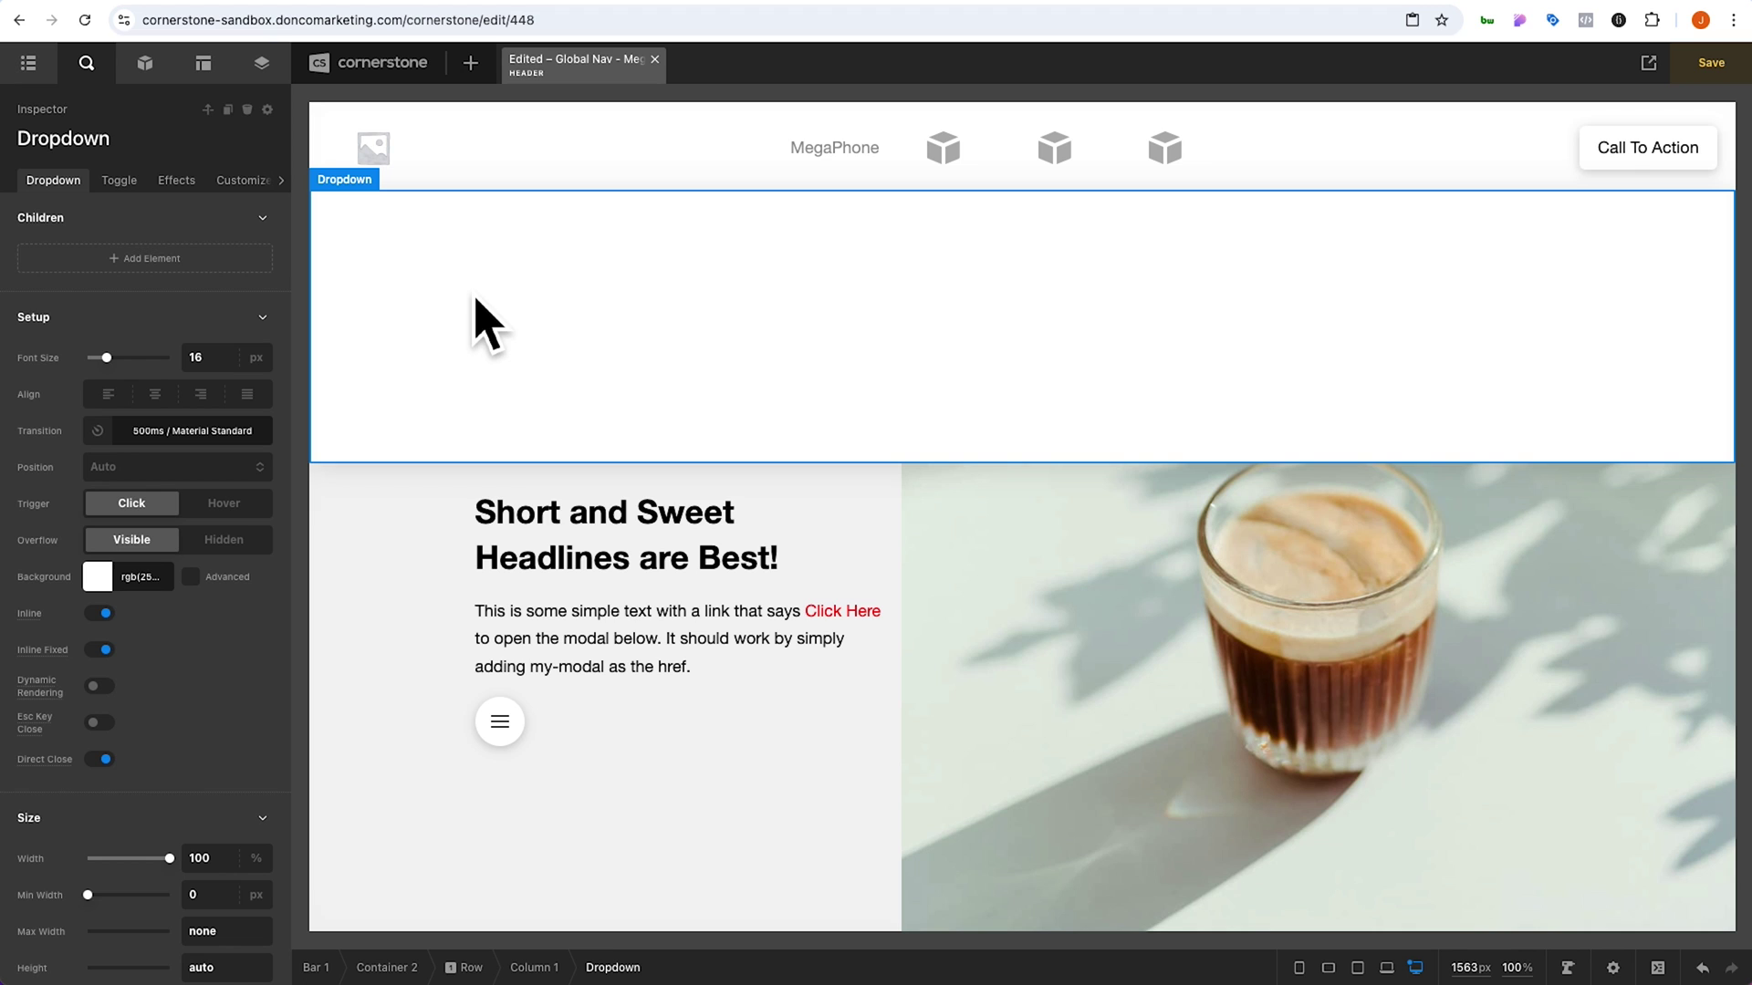
left_click(189, 270)
type("row")
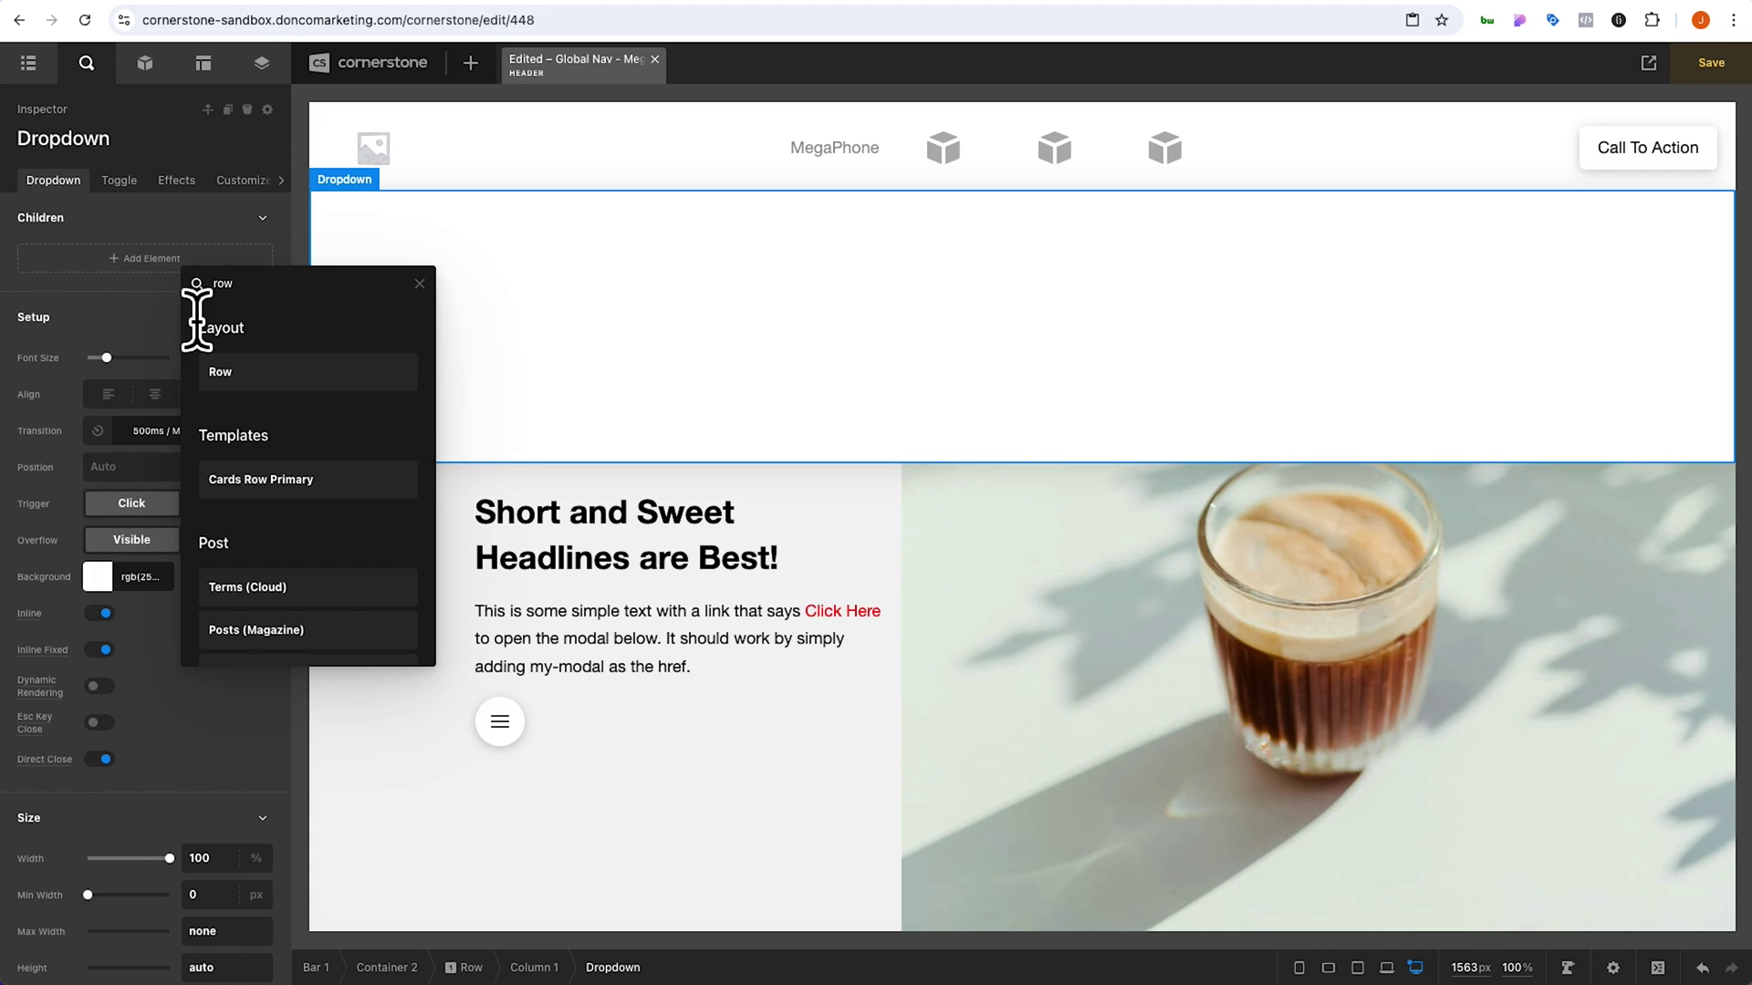
left_click(258, 368)
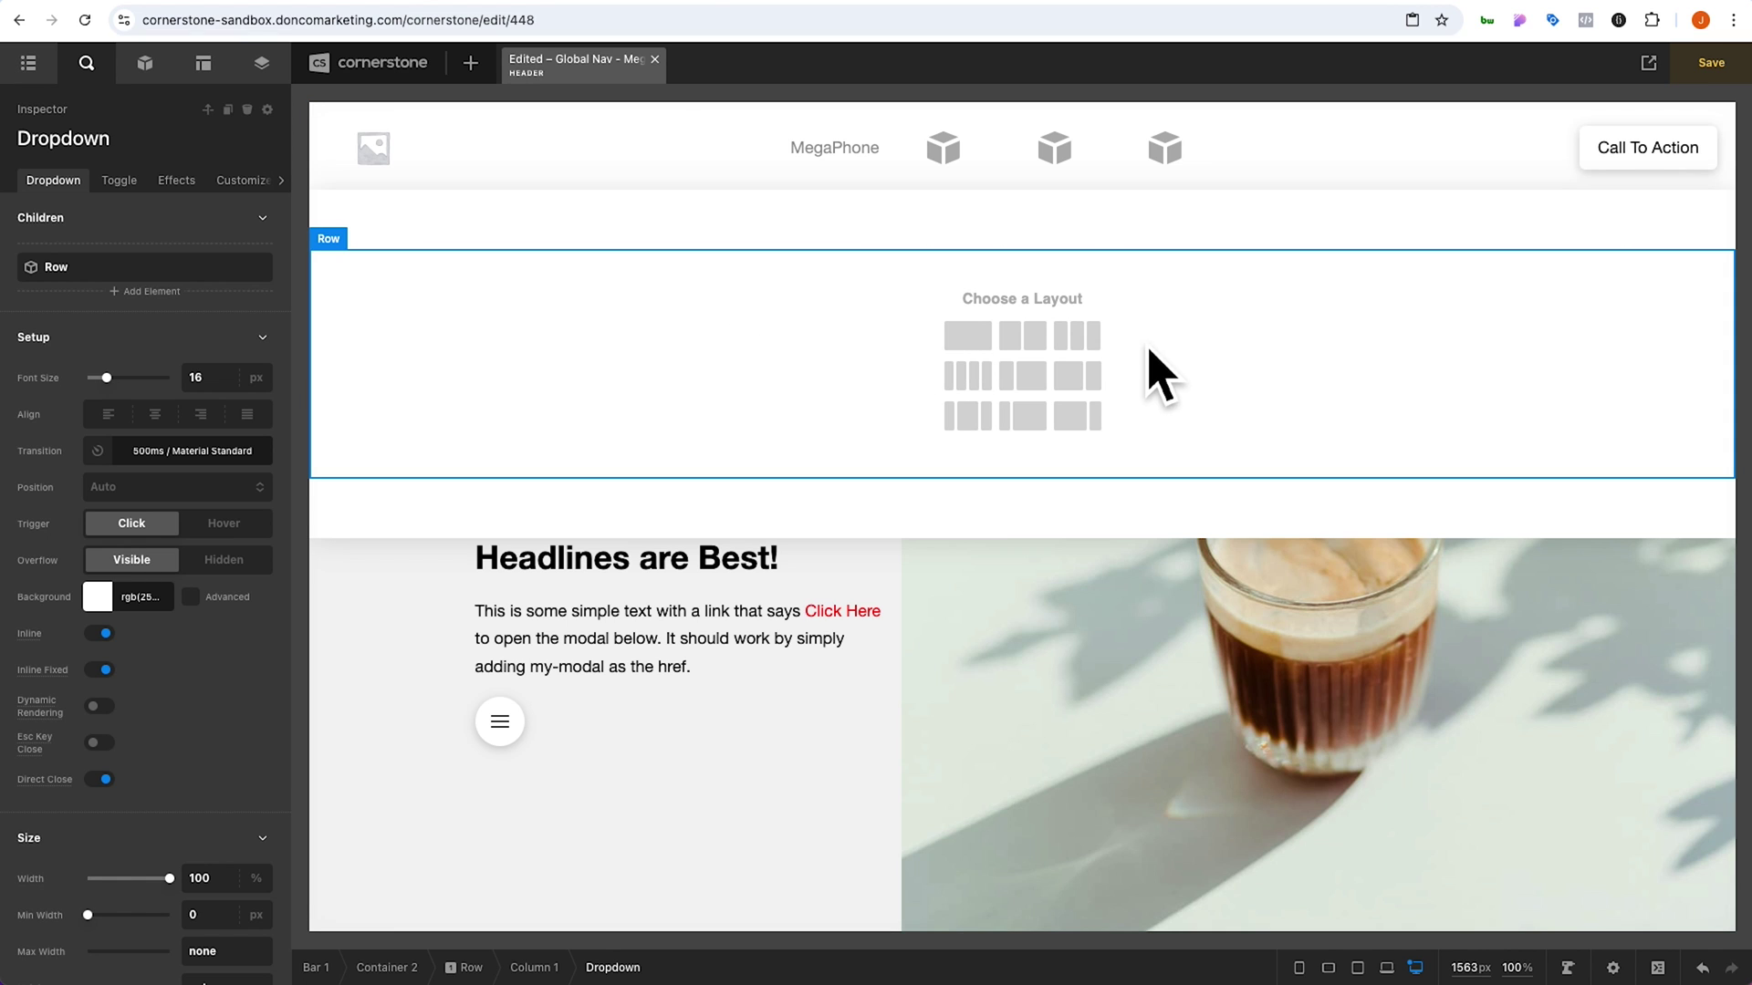
left_click(1094, 349)
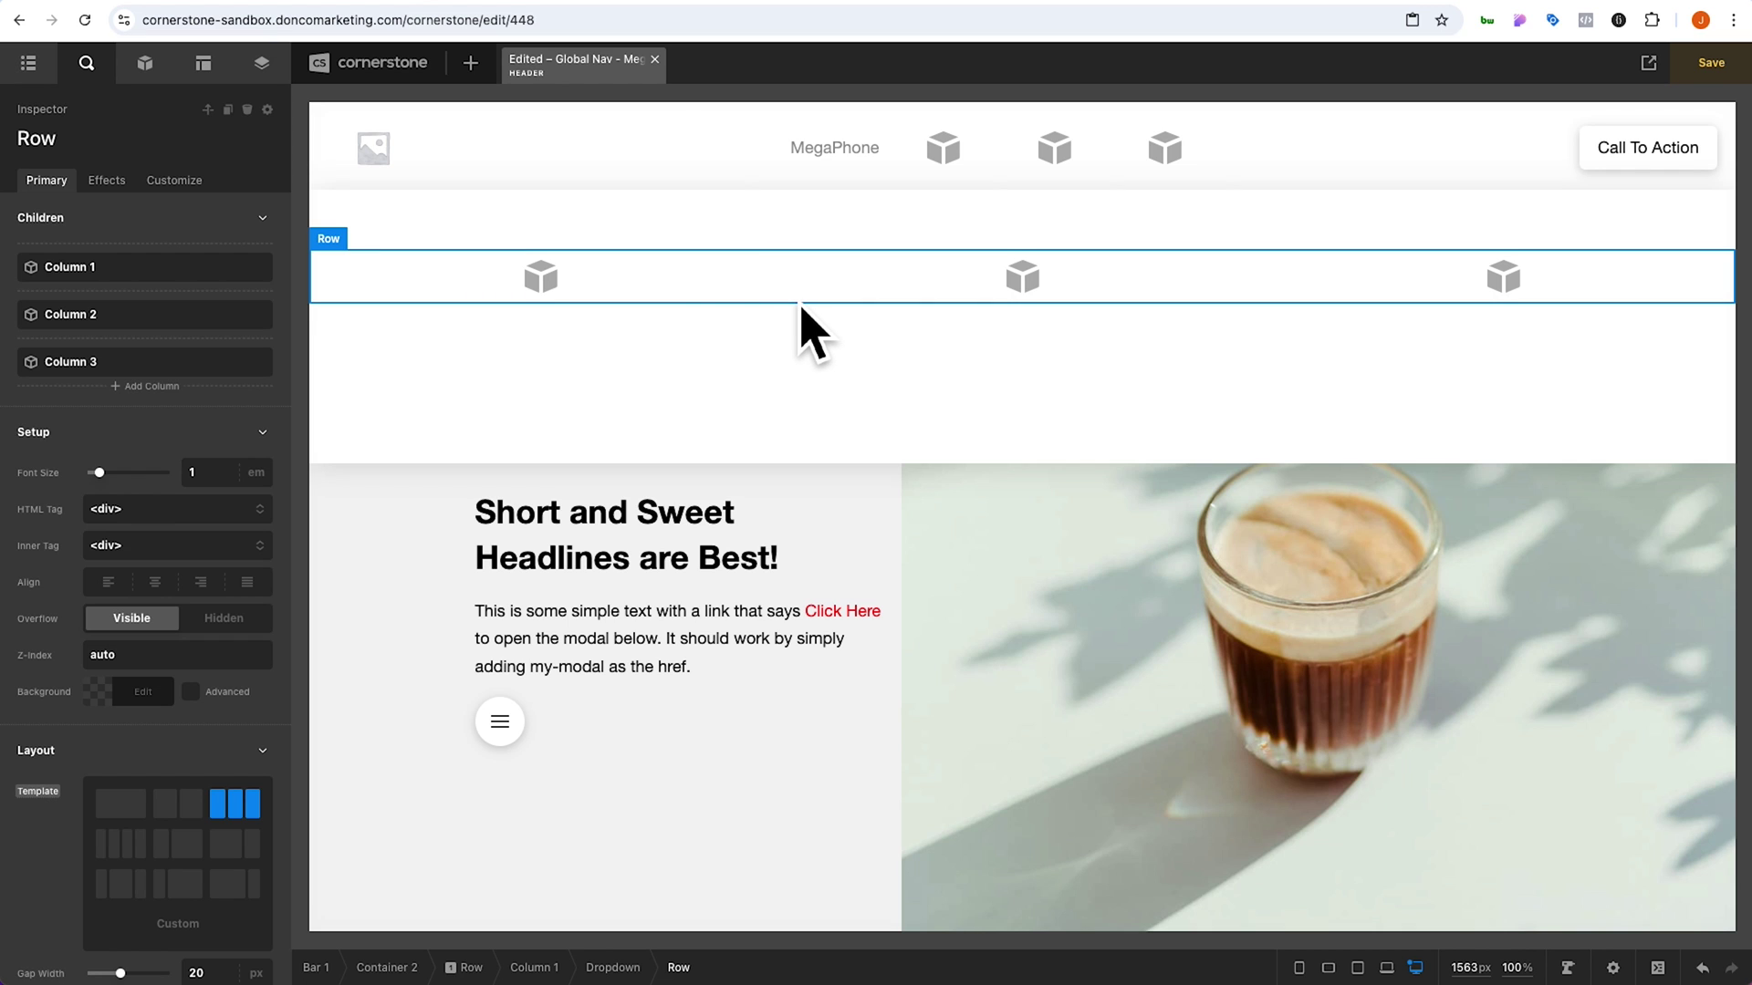
Constrain the Row to the Global Container, switch its template to four equal columns and set Column Fill to Auto
scroll(210, 529, "down", 7)
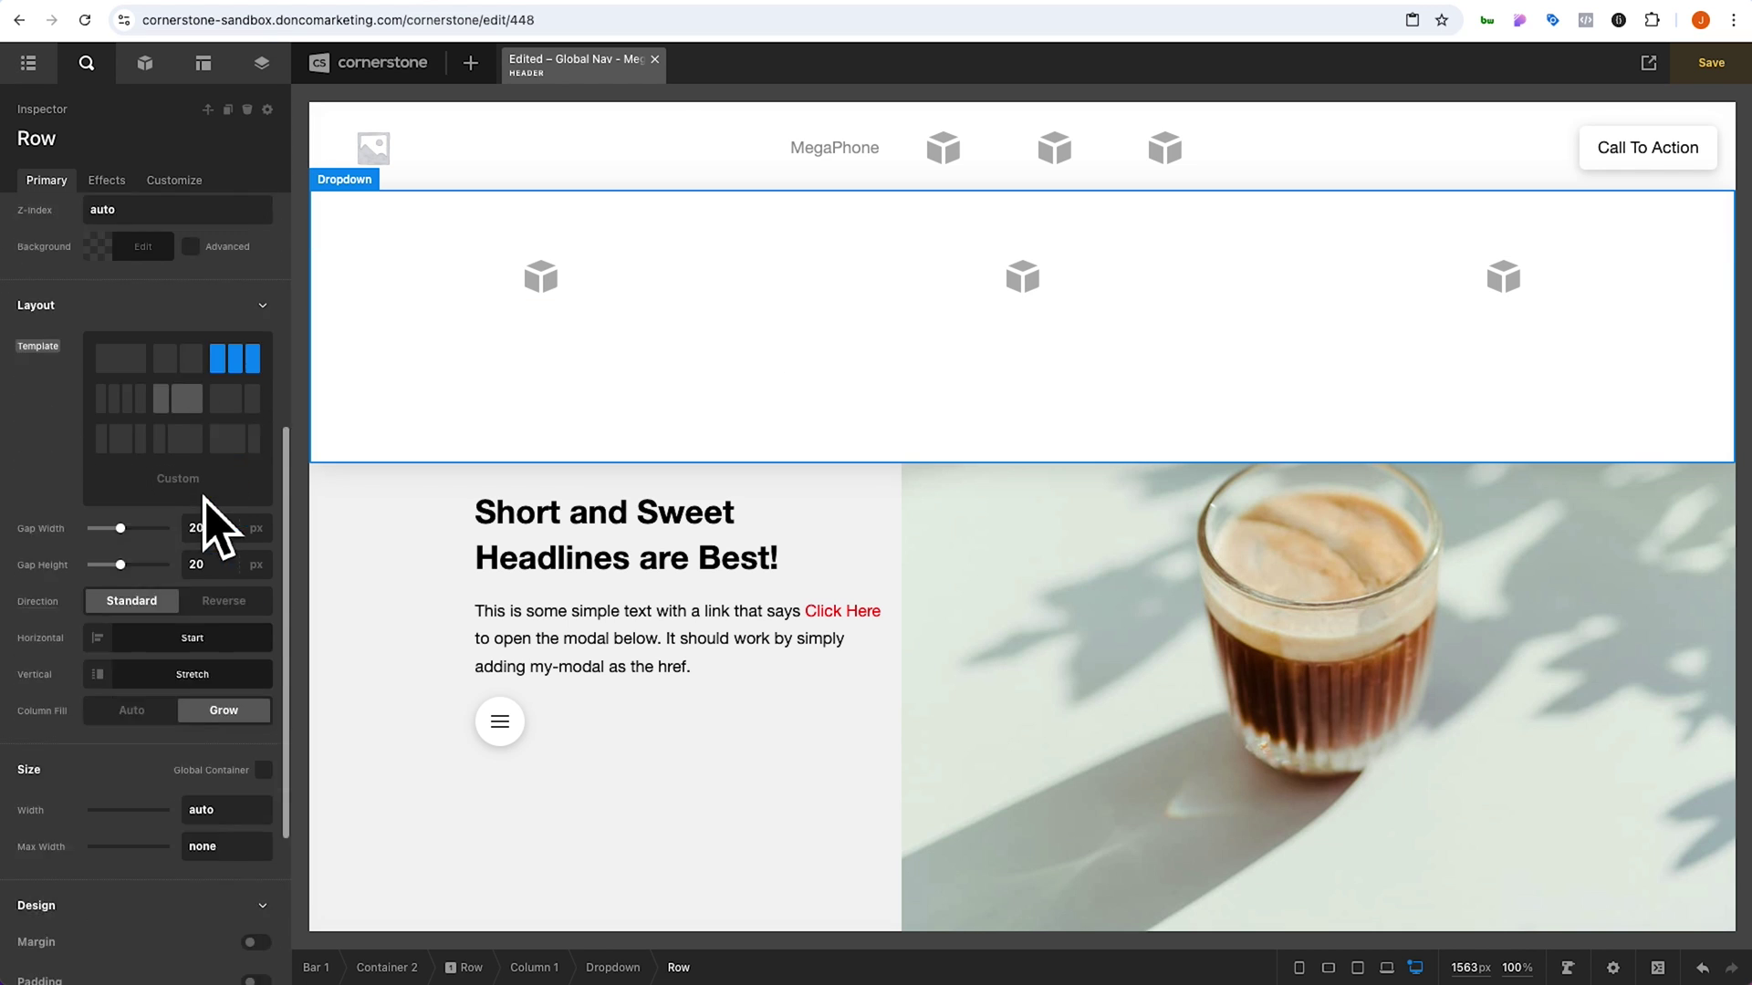
left_click(263, 597)
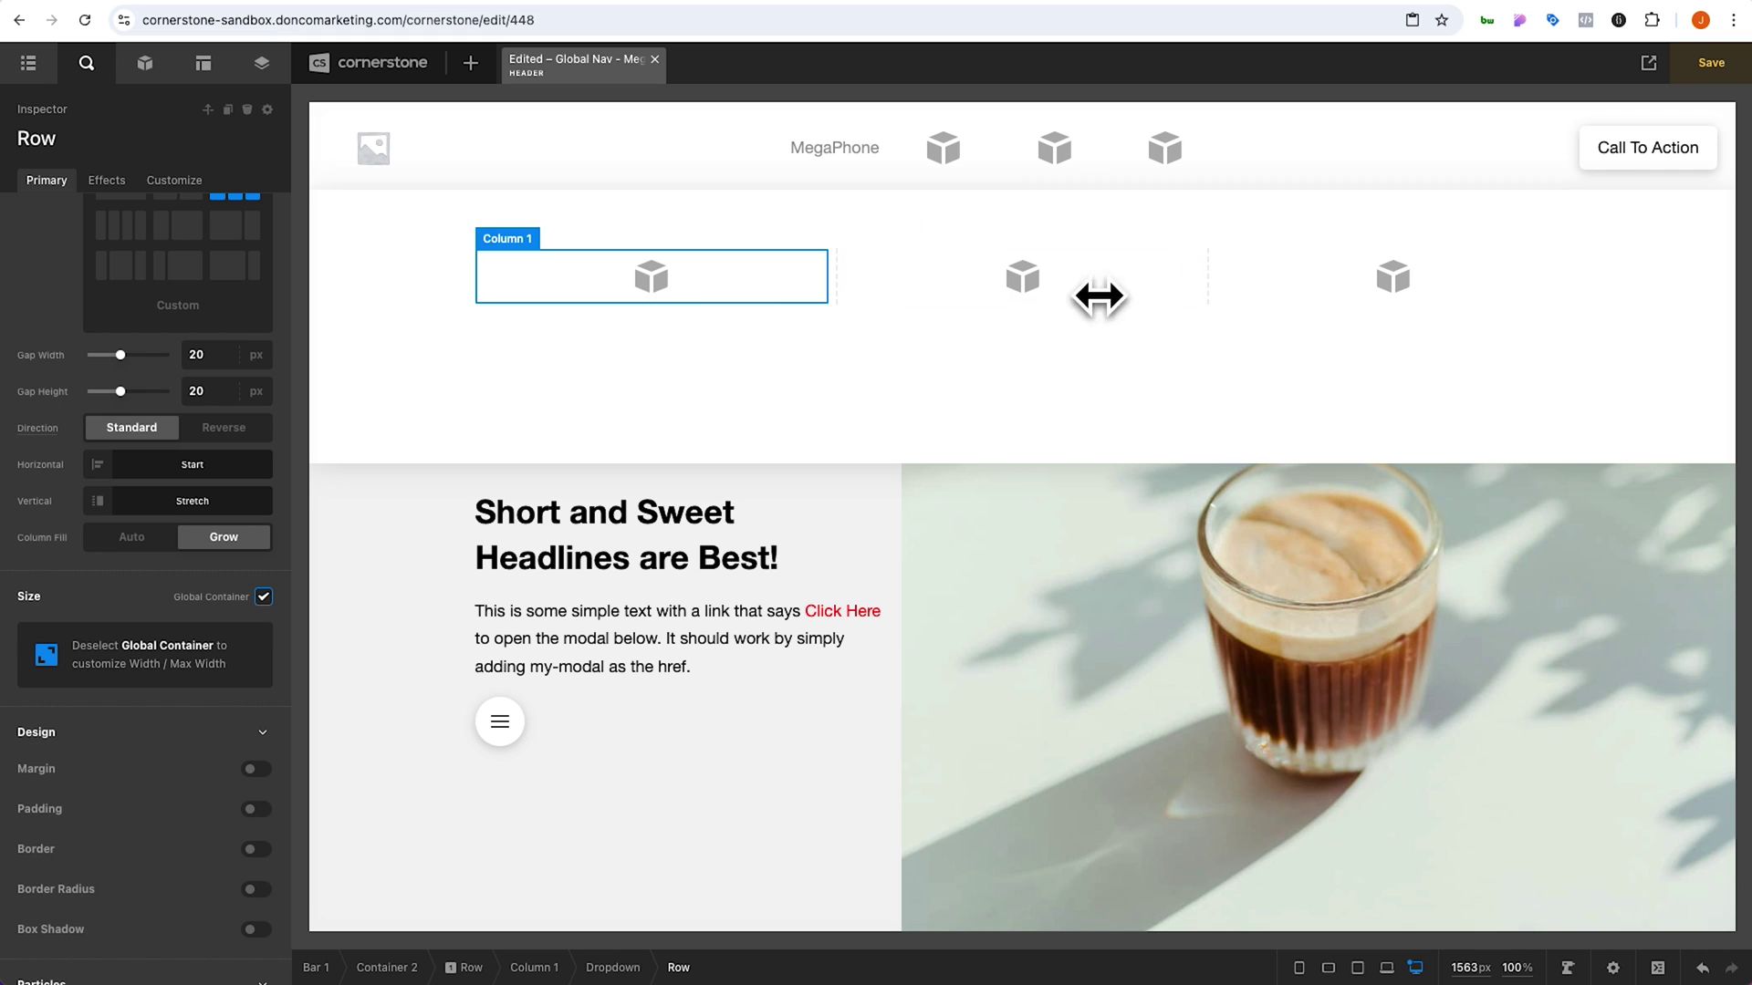
scroll(98, 673, "up", 2)
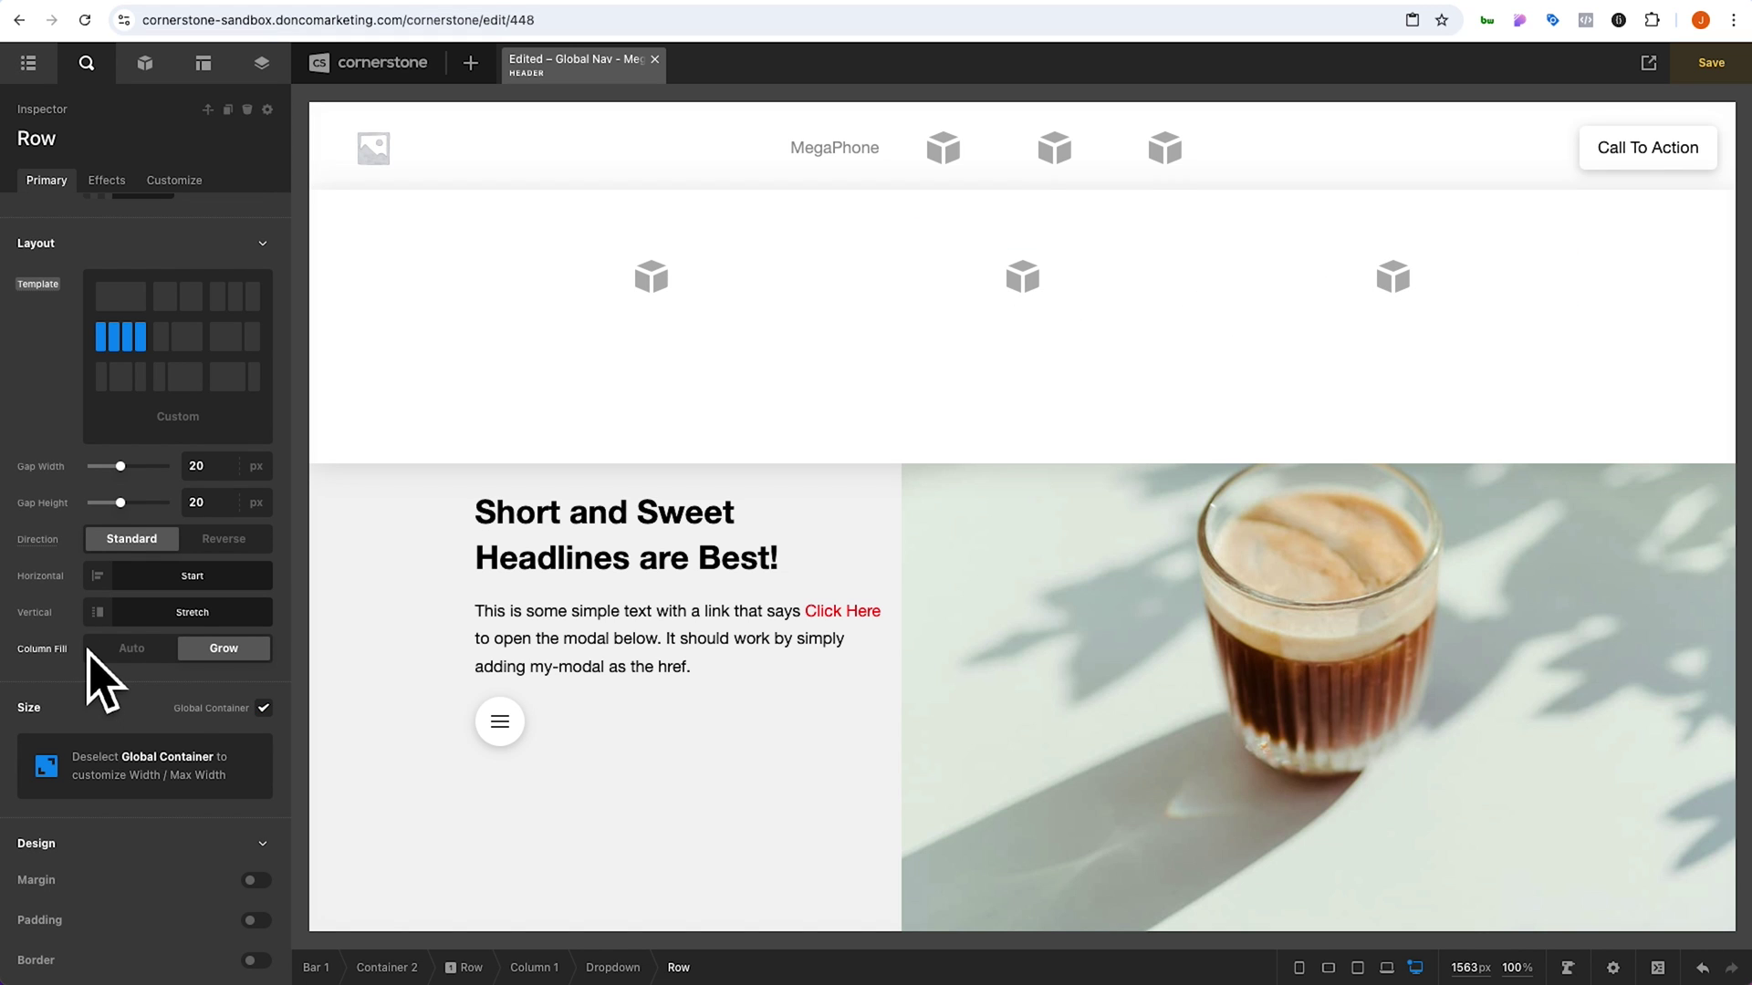
left_click(133, 648)
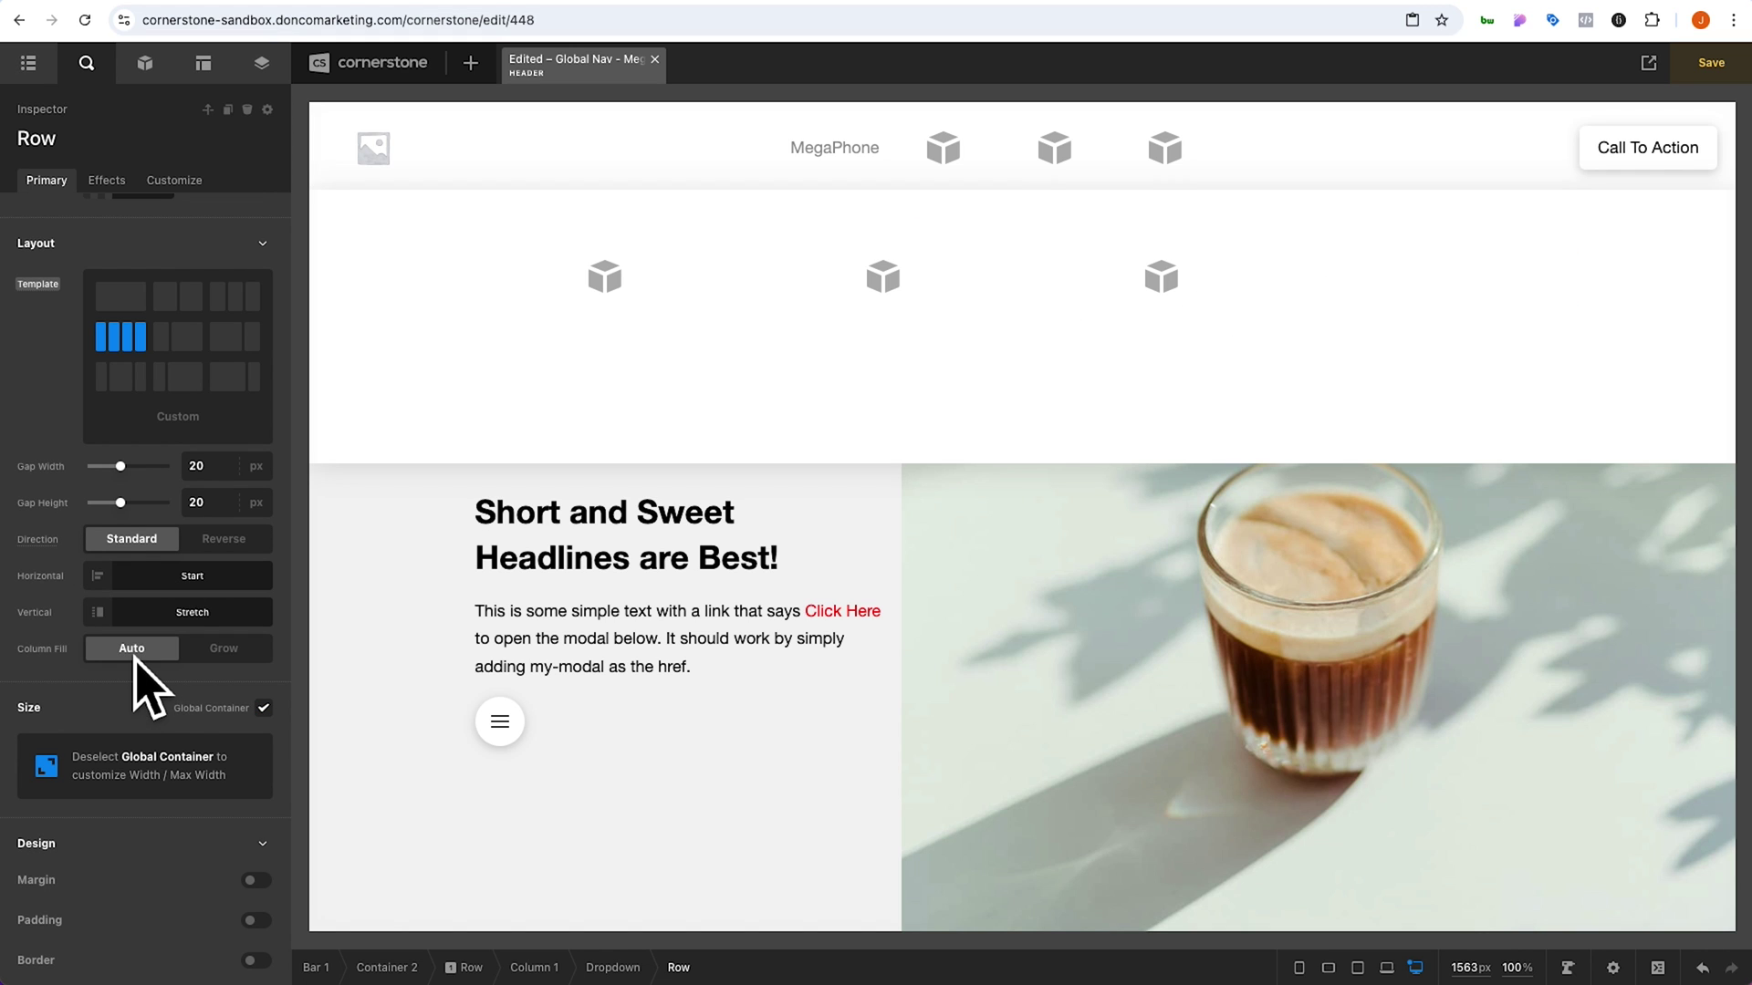
Add a Headline element to the first column of the dropdown's Row
left_click(728, 297)
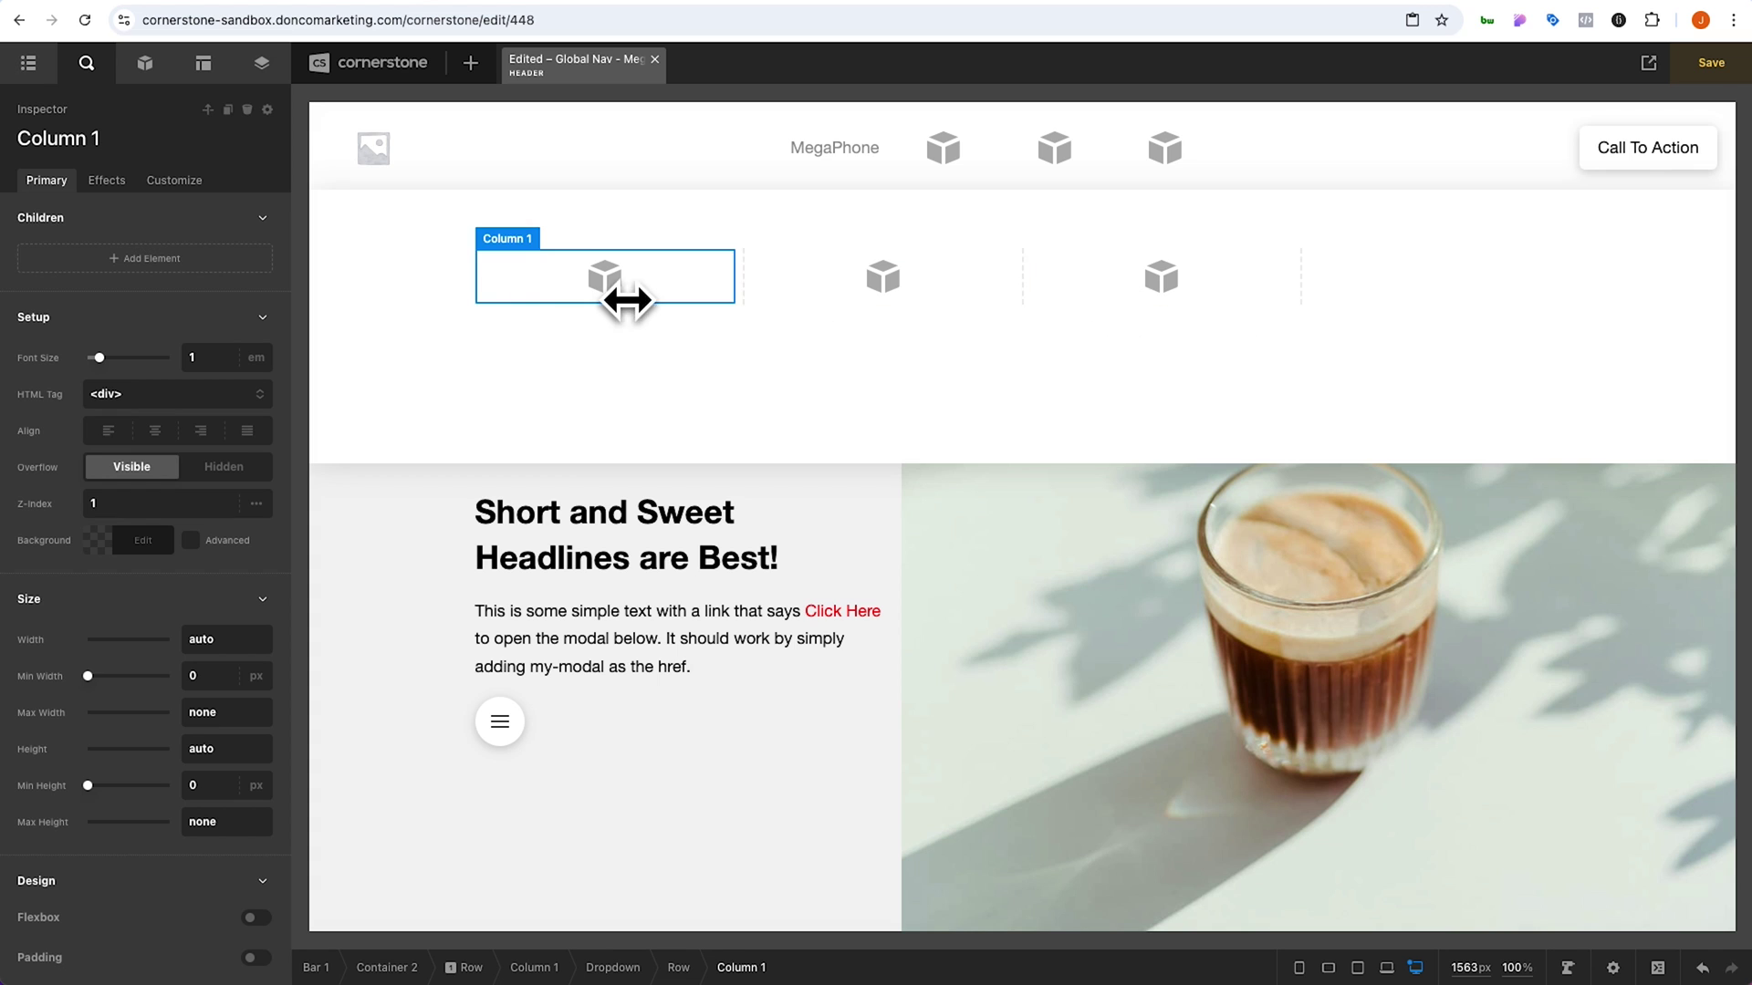
left_click(149, 80)
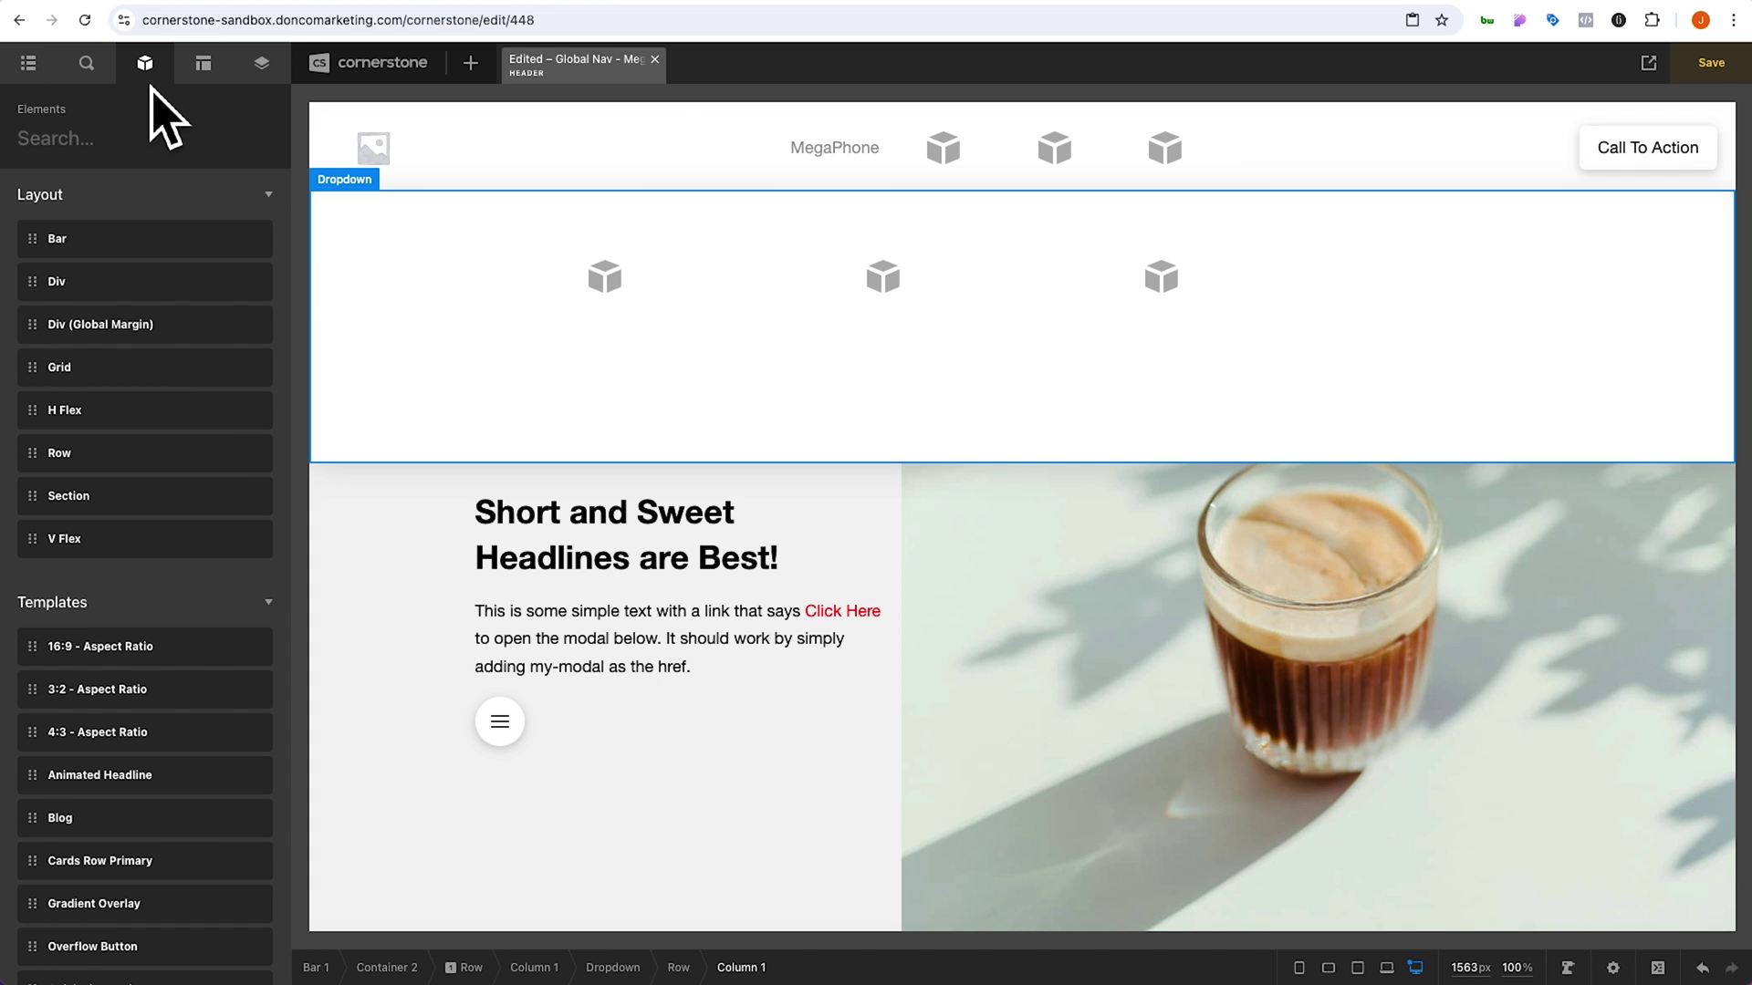
type("head")
left_click_drag(128, 228, 569, 315)
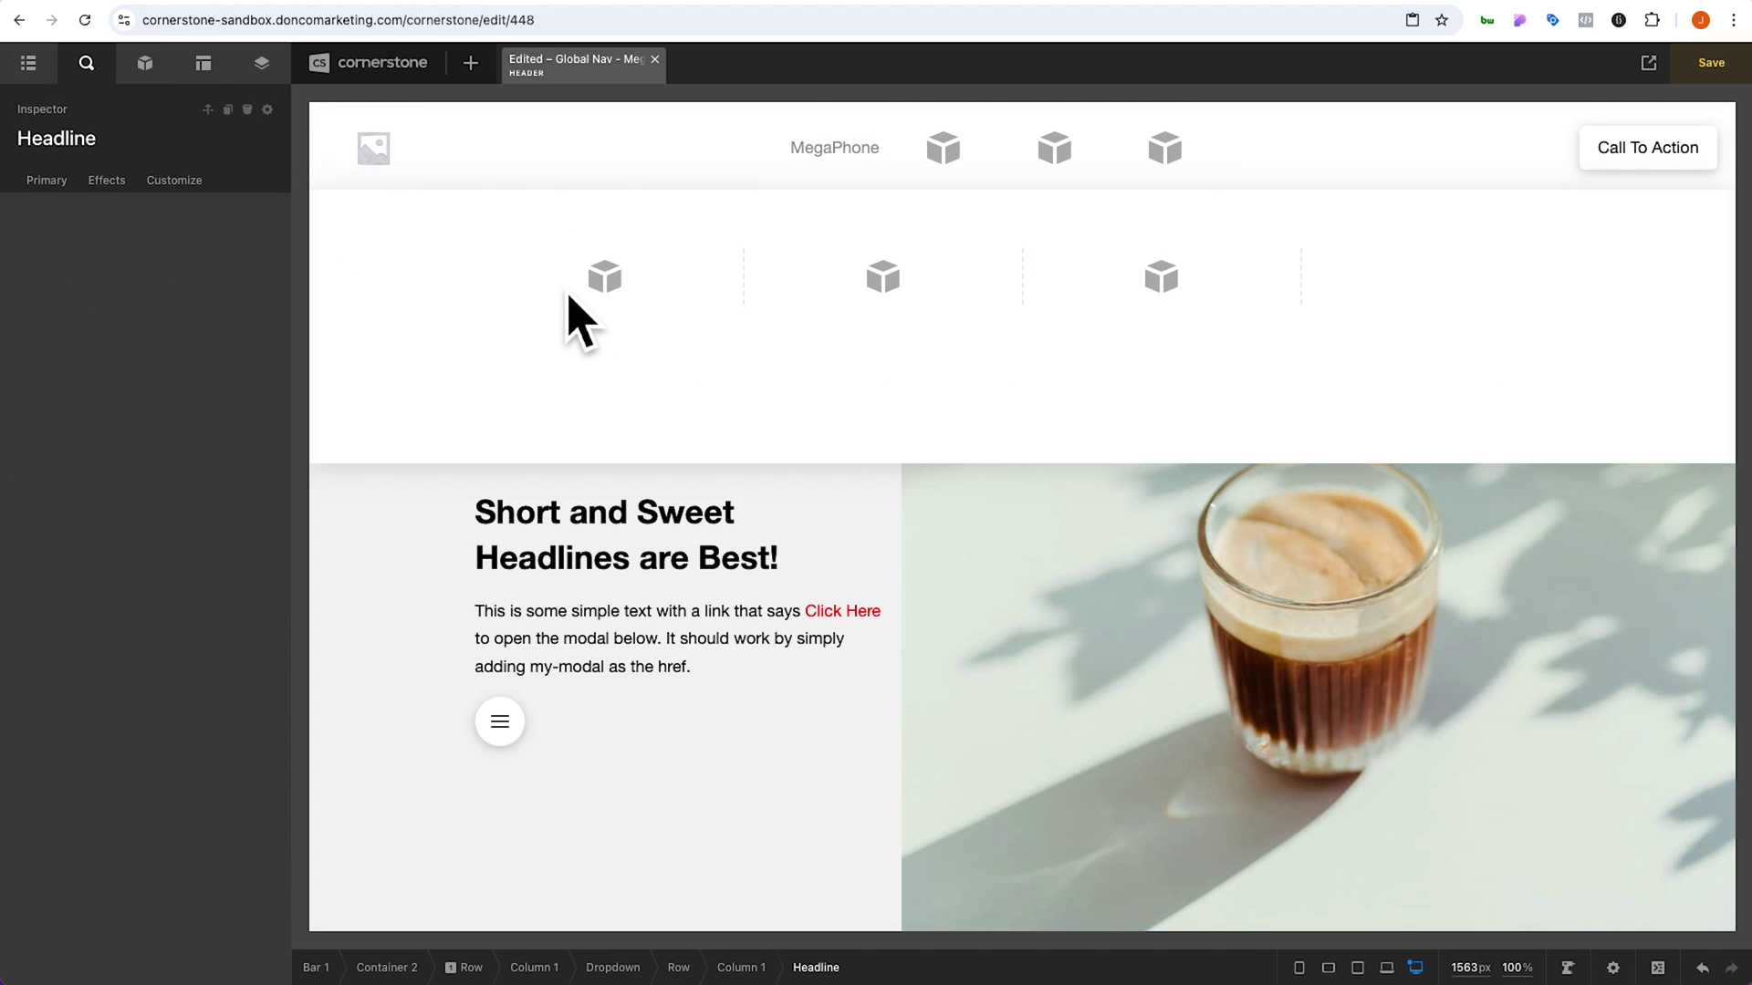
Set the Headline's HTML tag to h2 and replace its content with "Explore MegaPhones"
left_click(210, 297)
left_click(187, 315)
left_click(183, 332)
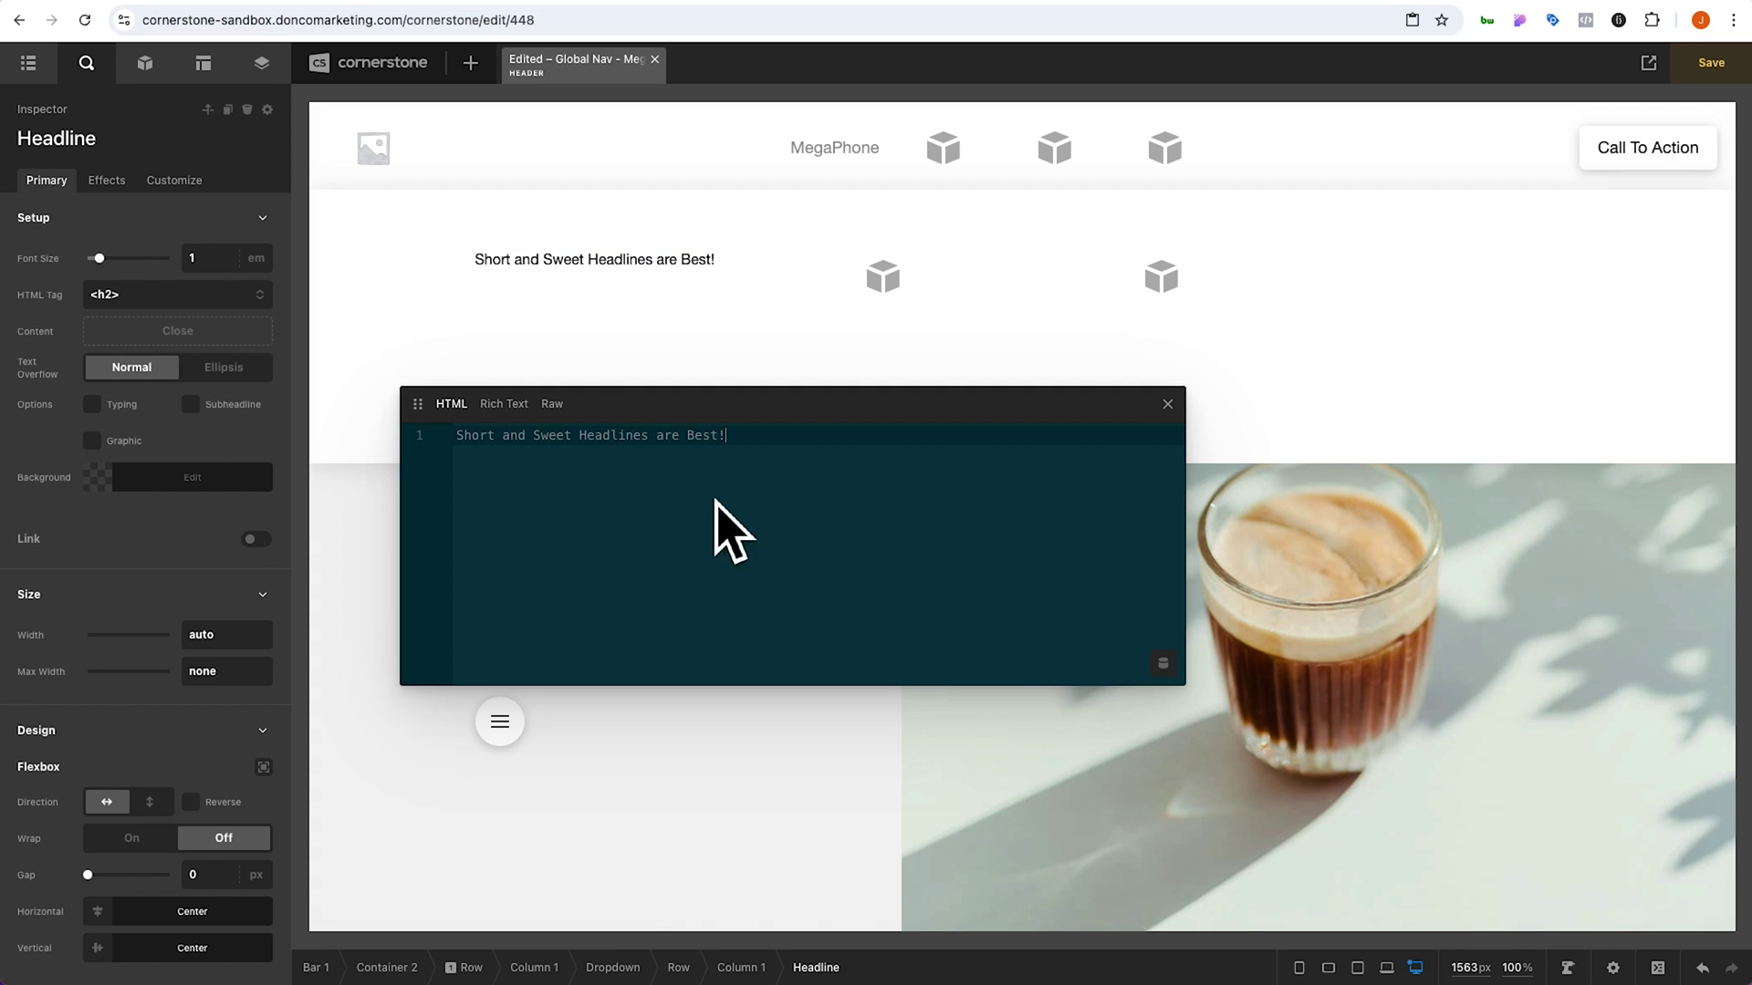
type("Explore Me")
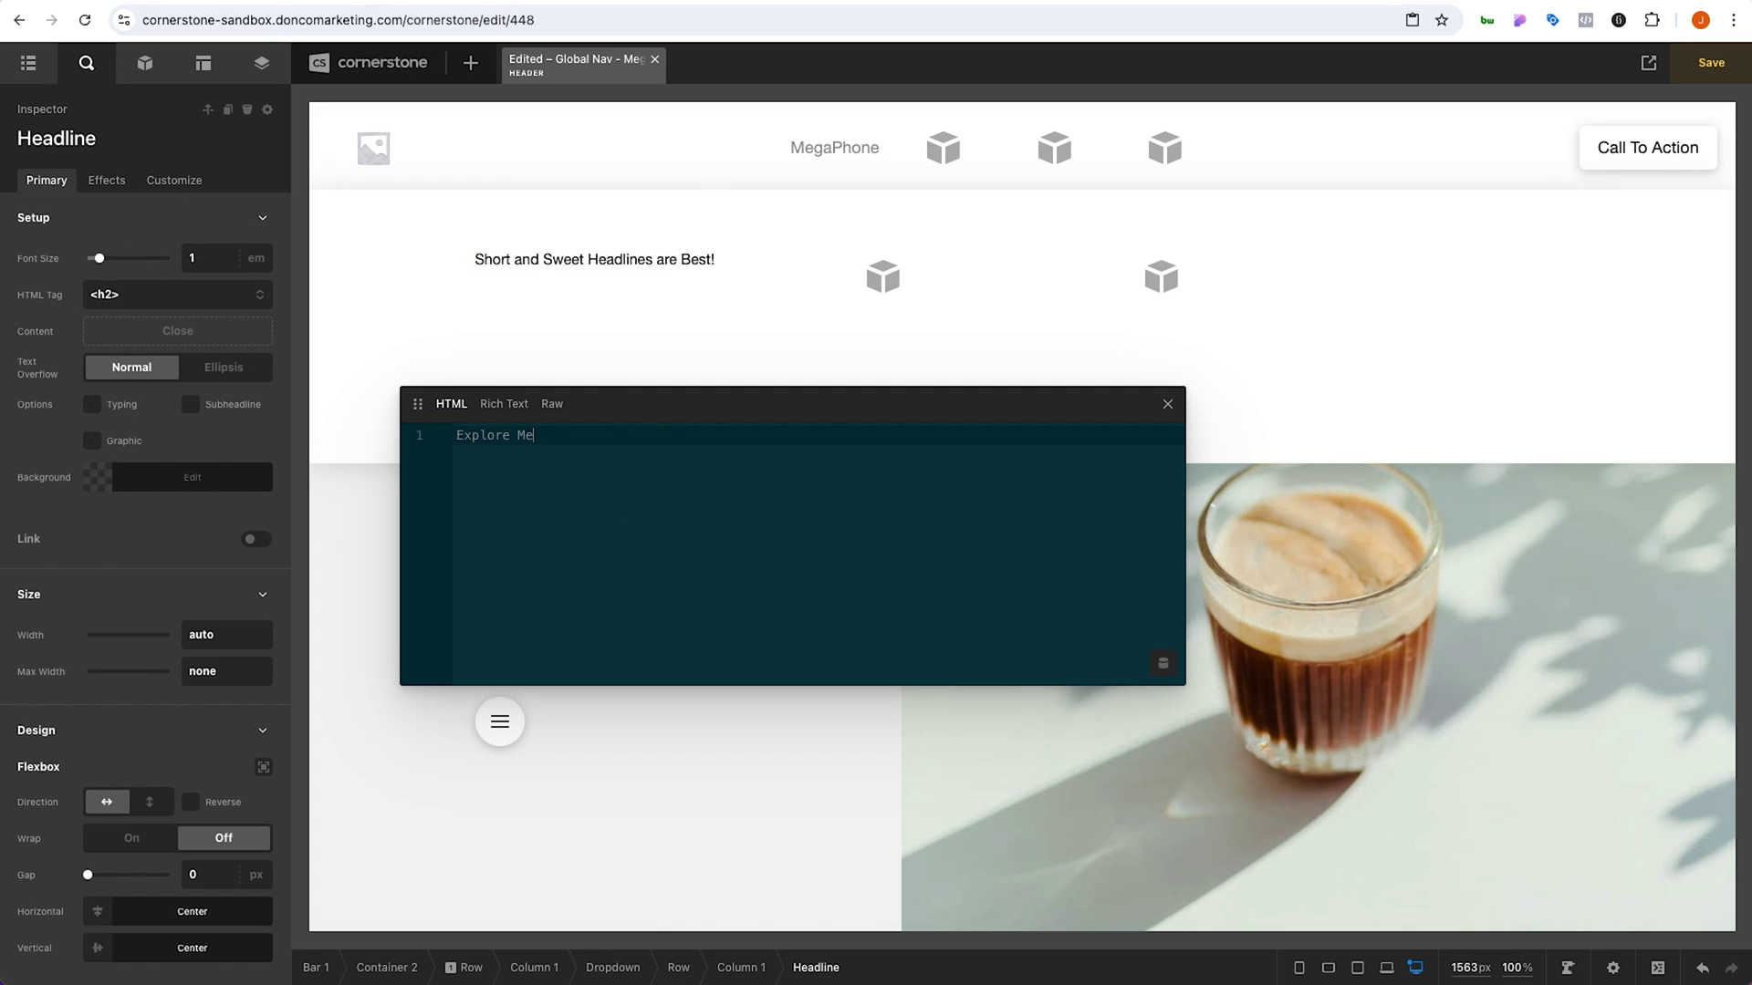
type("gaPhones")
left_click(177, 330)
Change the Headline's text color to the gray rgb(136, 136, 136)
scroll(176, 529, "down", 5)
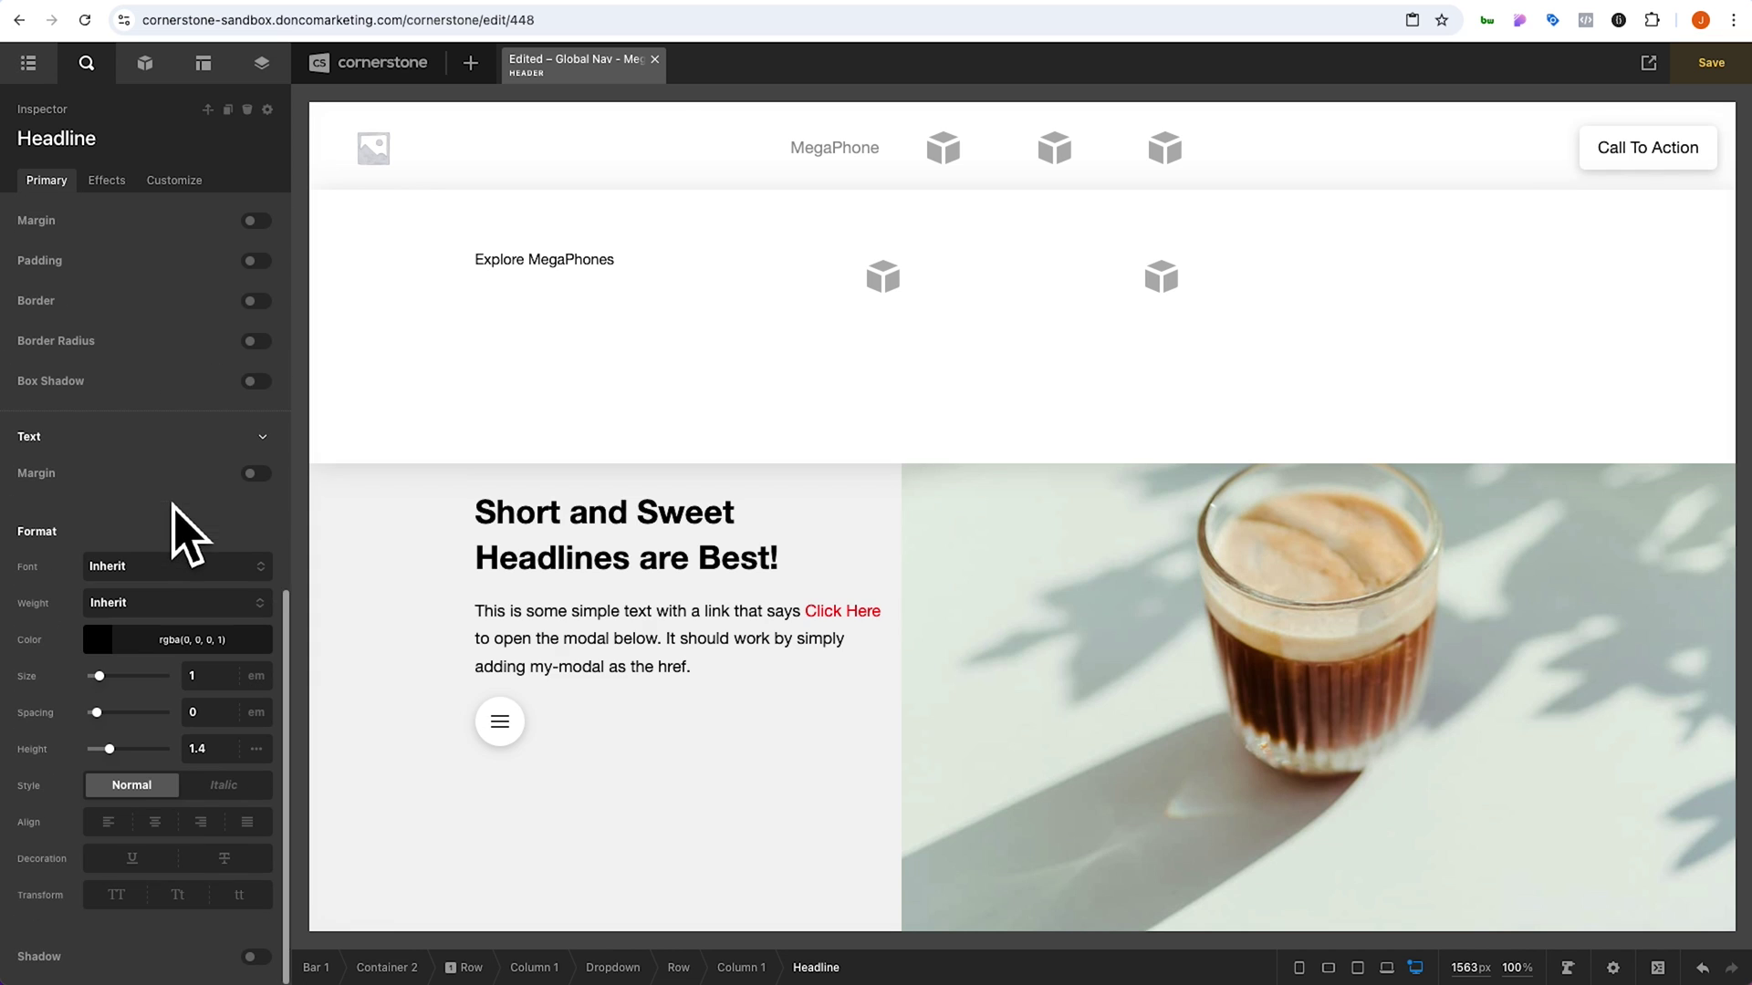
left_click(142, 639)
left_click(130, 463)
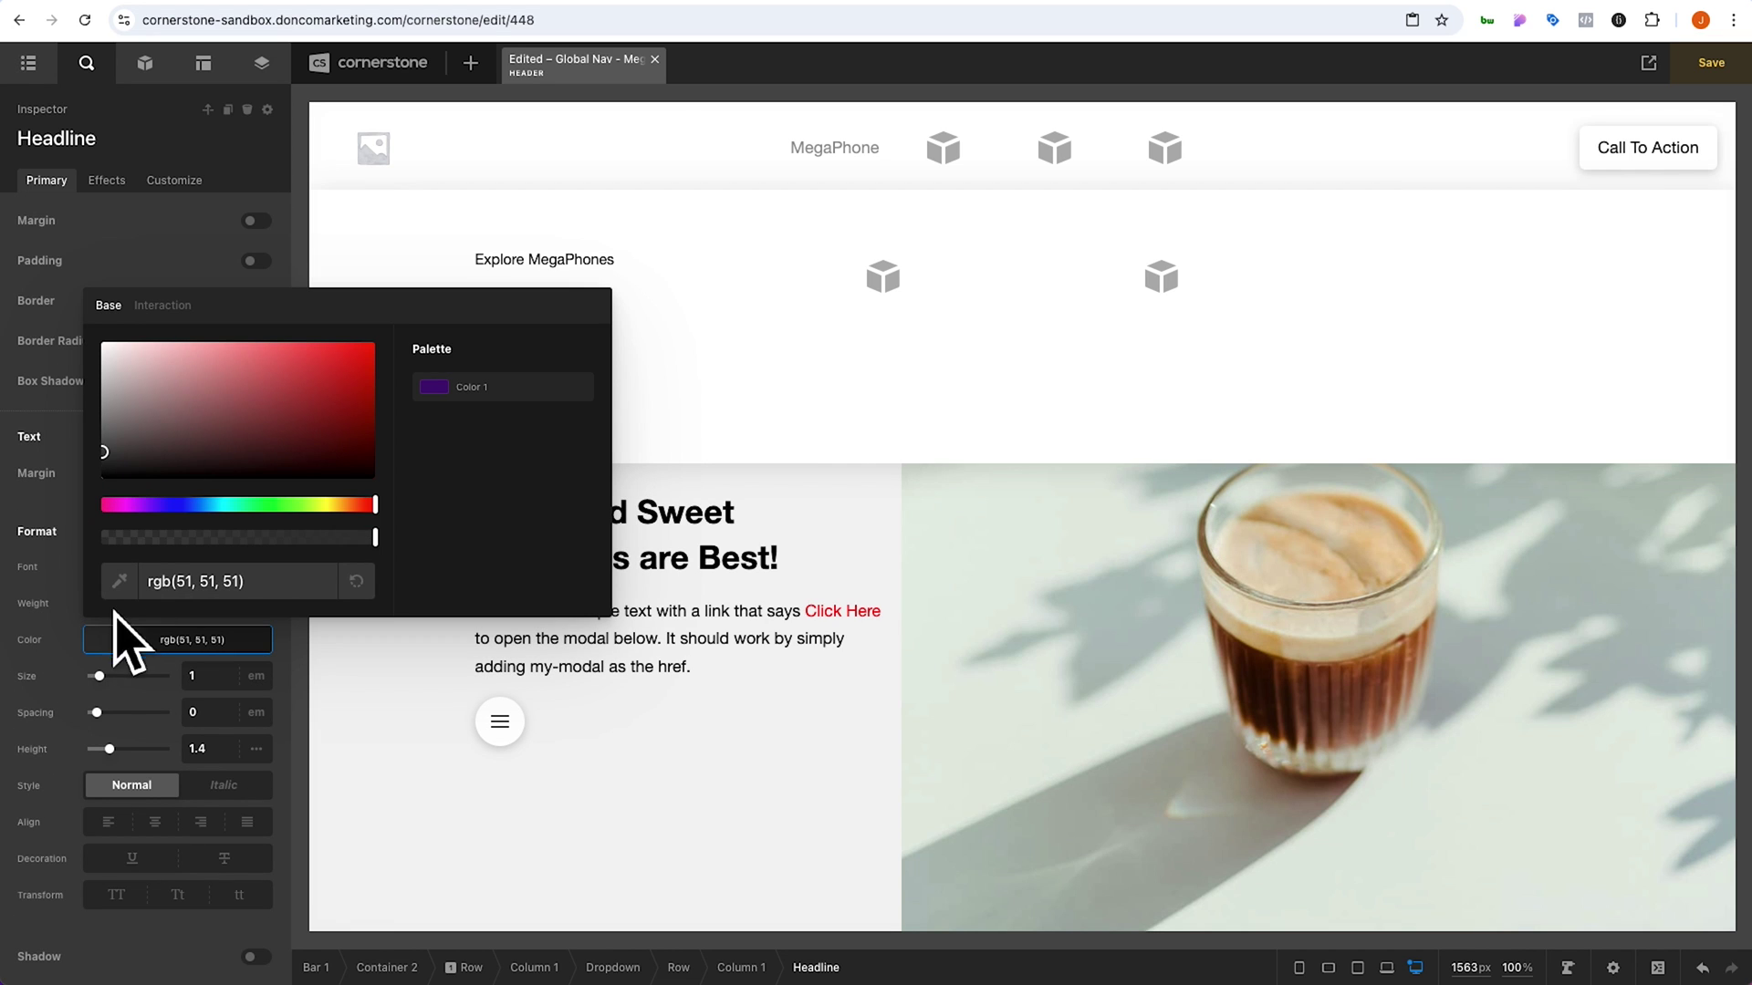
left_click(106, 407)
left_click(154, 650)
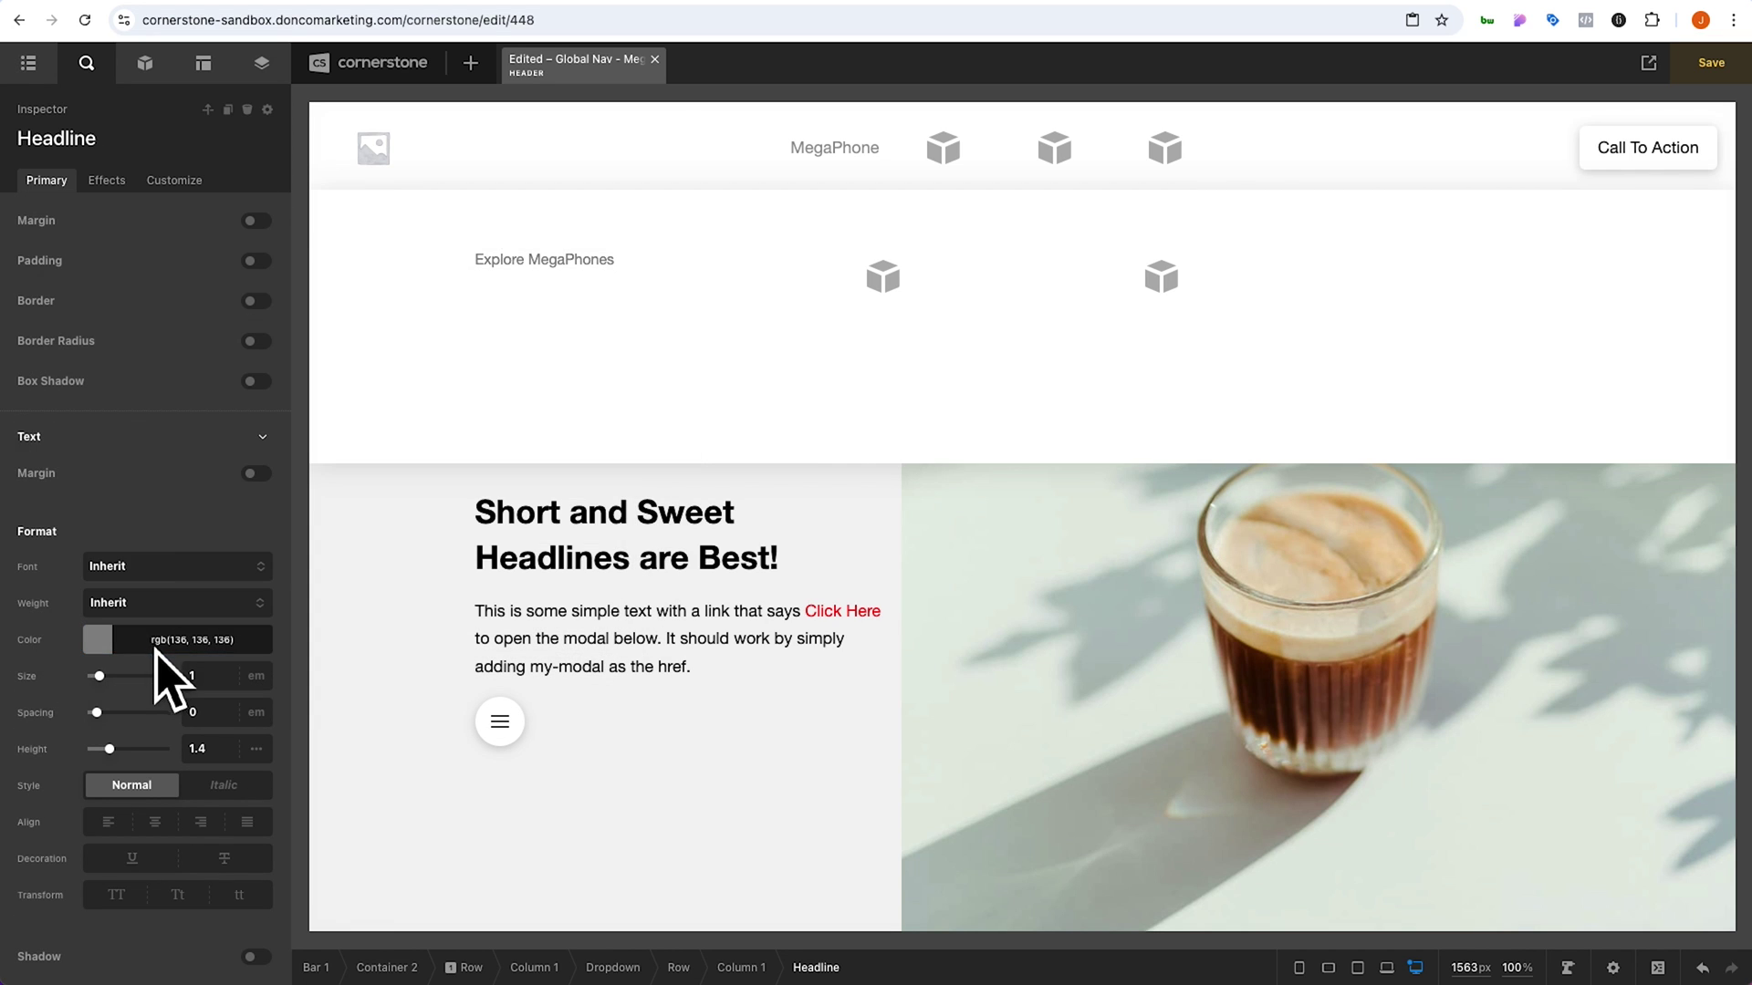
Add a Navigation Inline element below the headline in Column 1 and assign it the Sample (No Dropdowns) menu
left_click(591, 294)
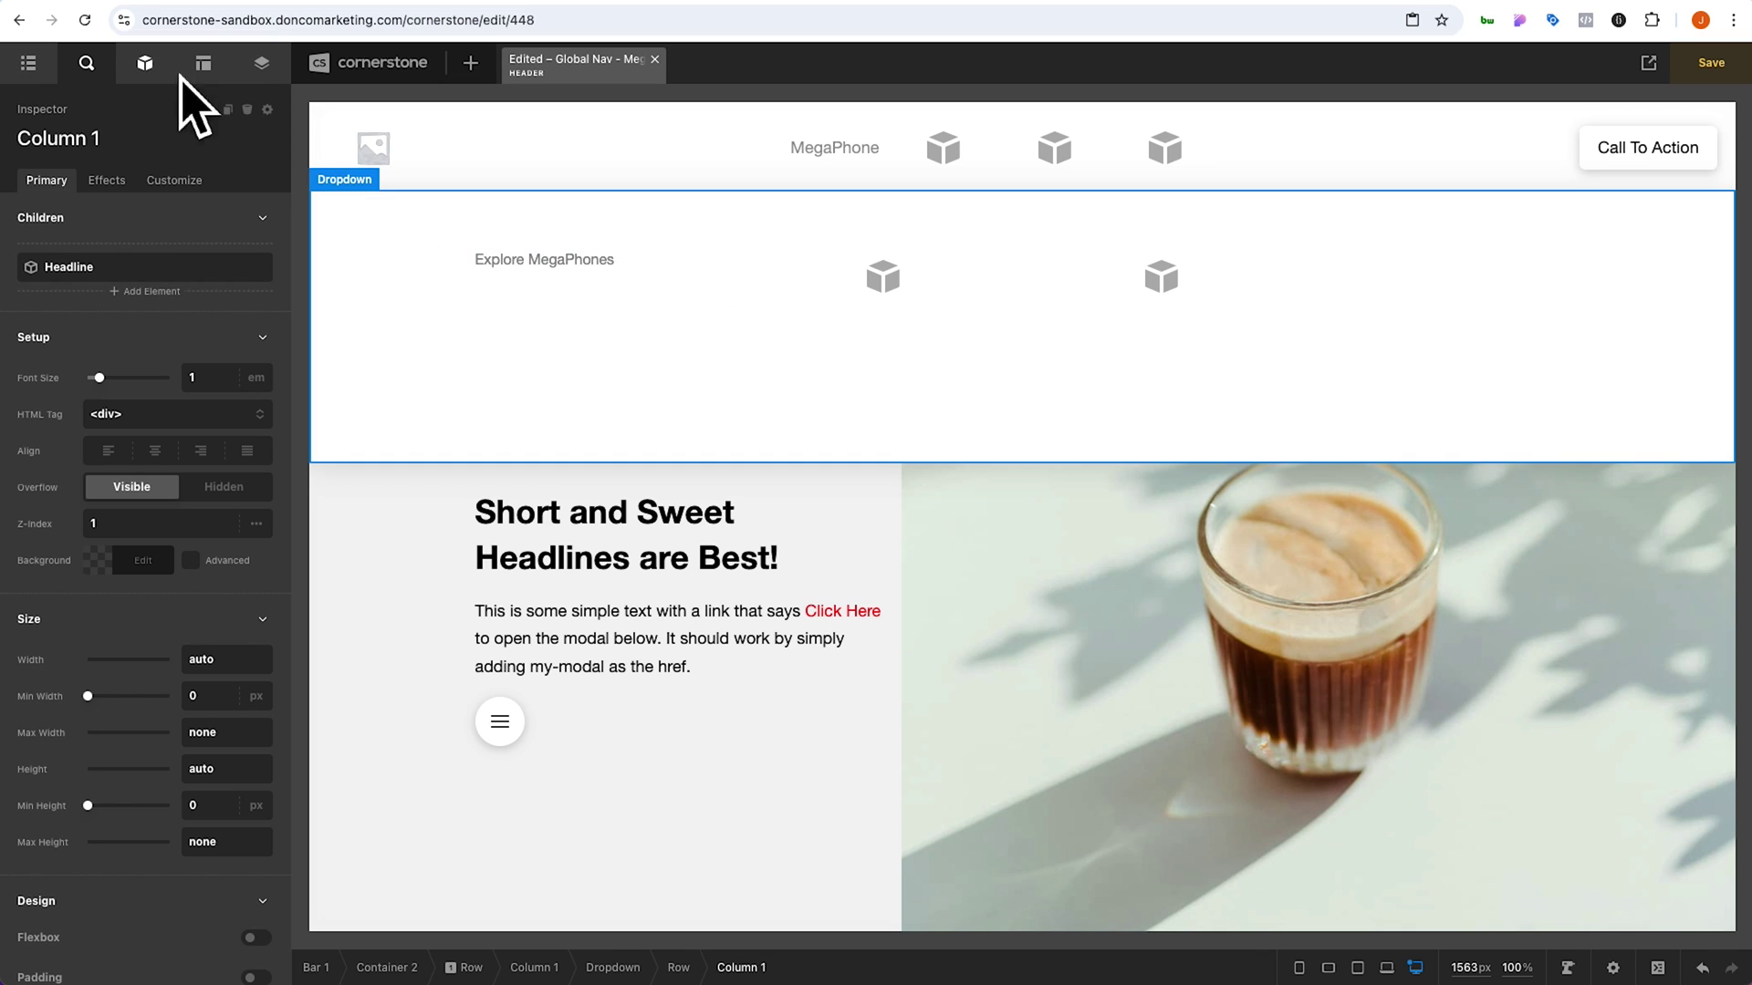
left_click(152, 69)
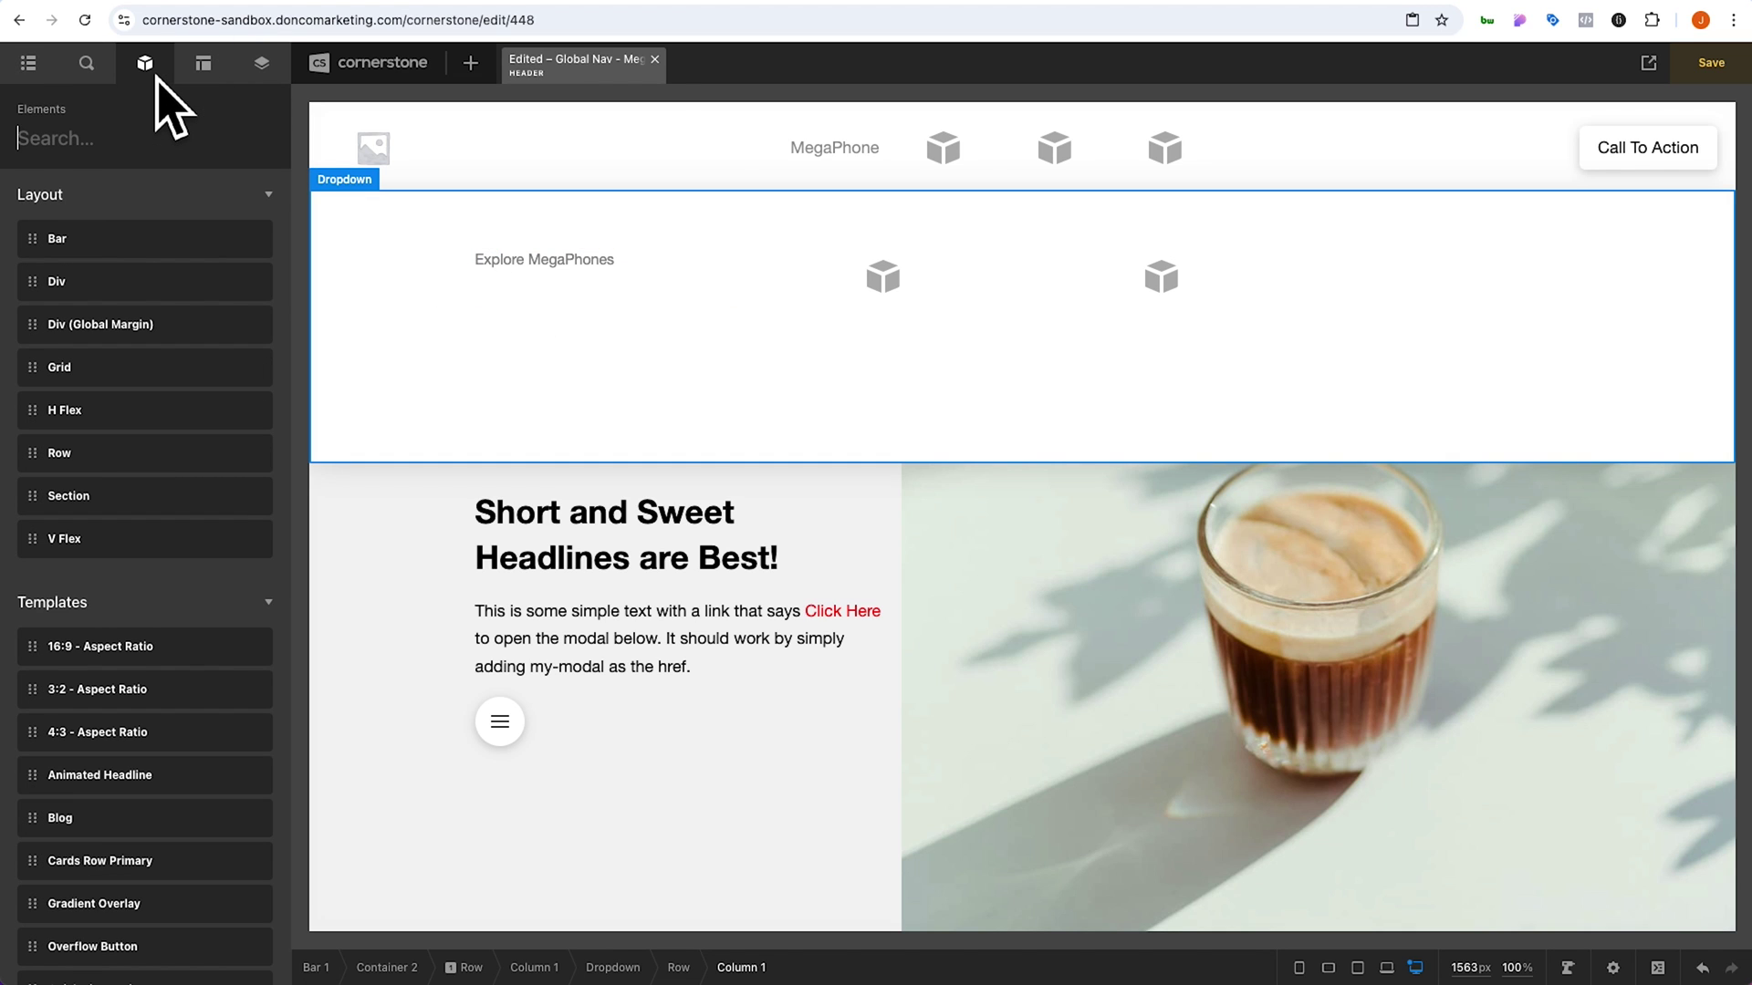
type("nav")
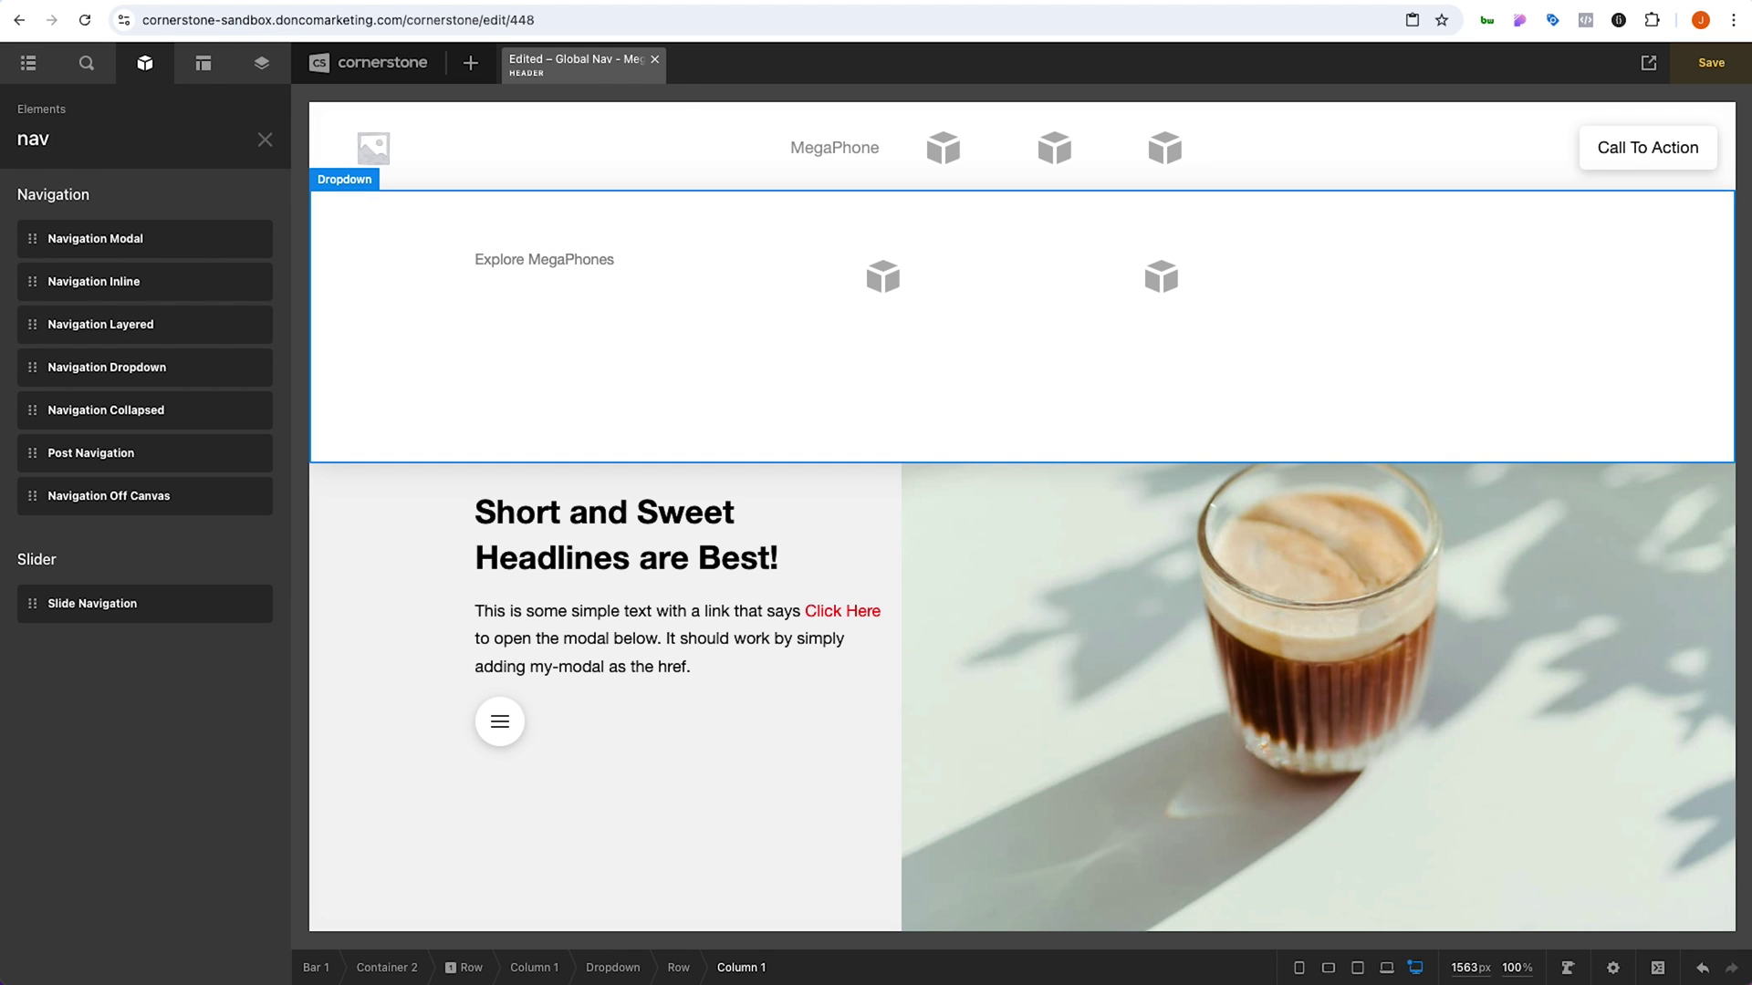
left_click_drag(122, 301, 549, 301)
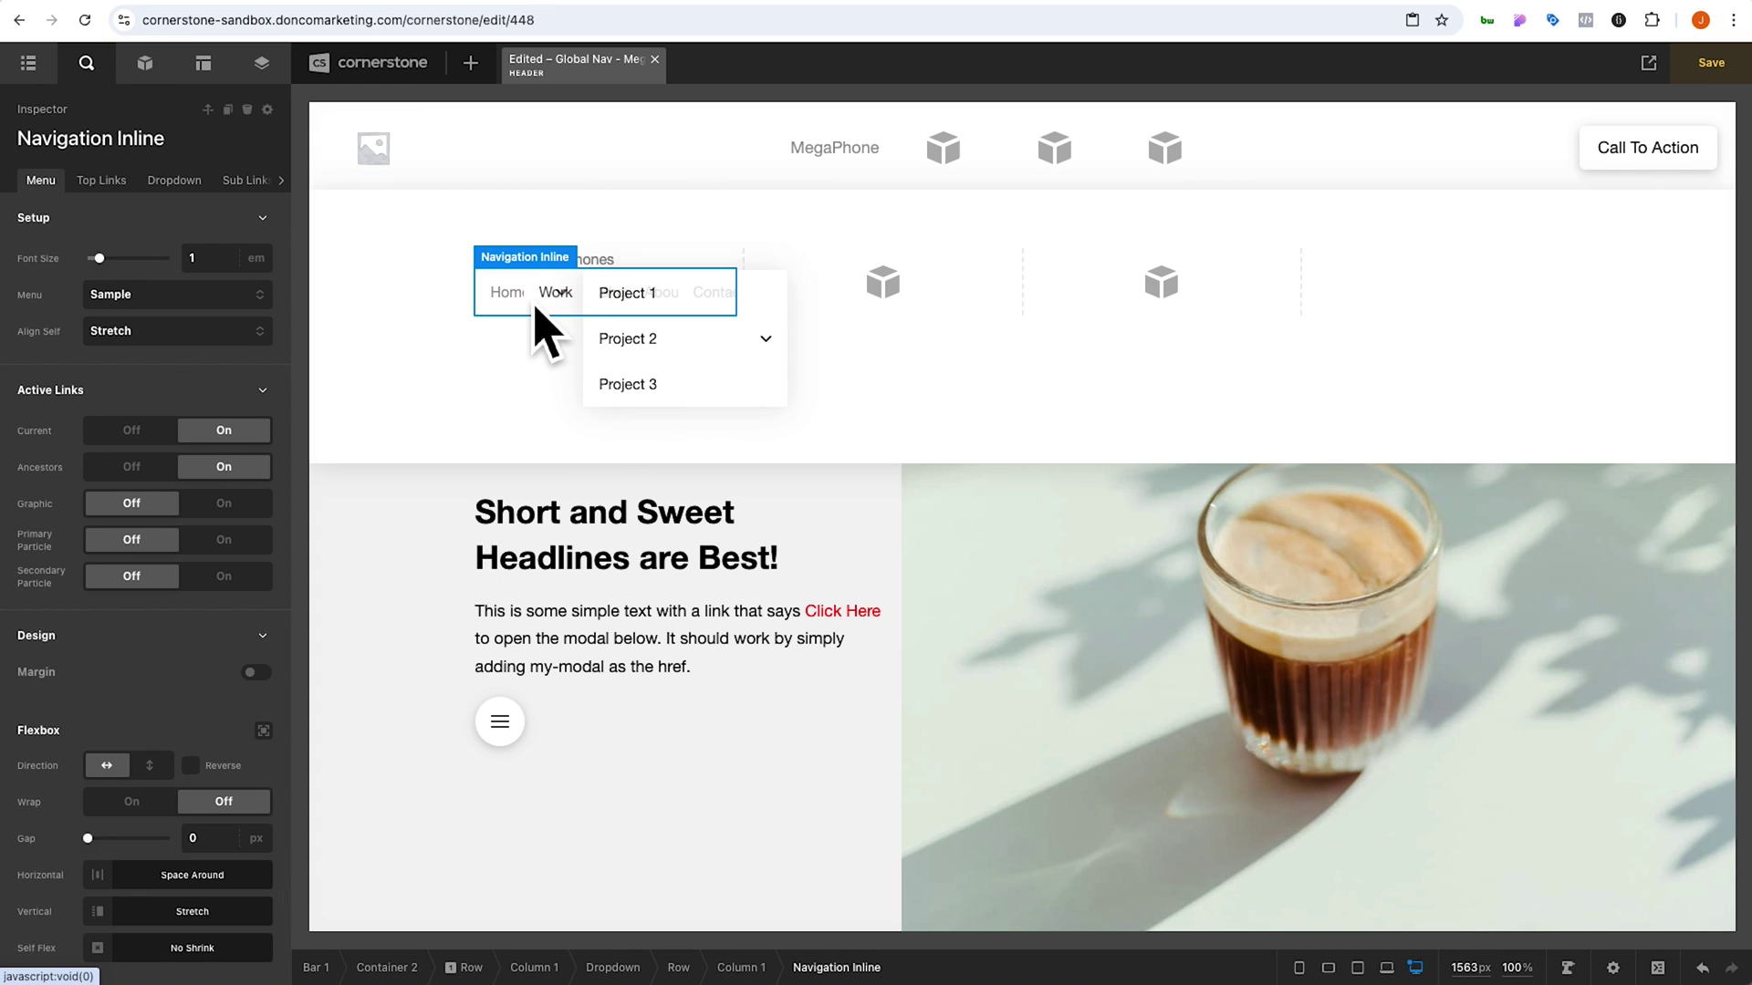
left_click(151, 299)
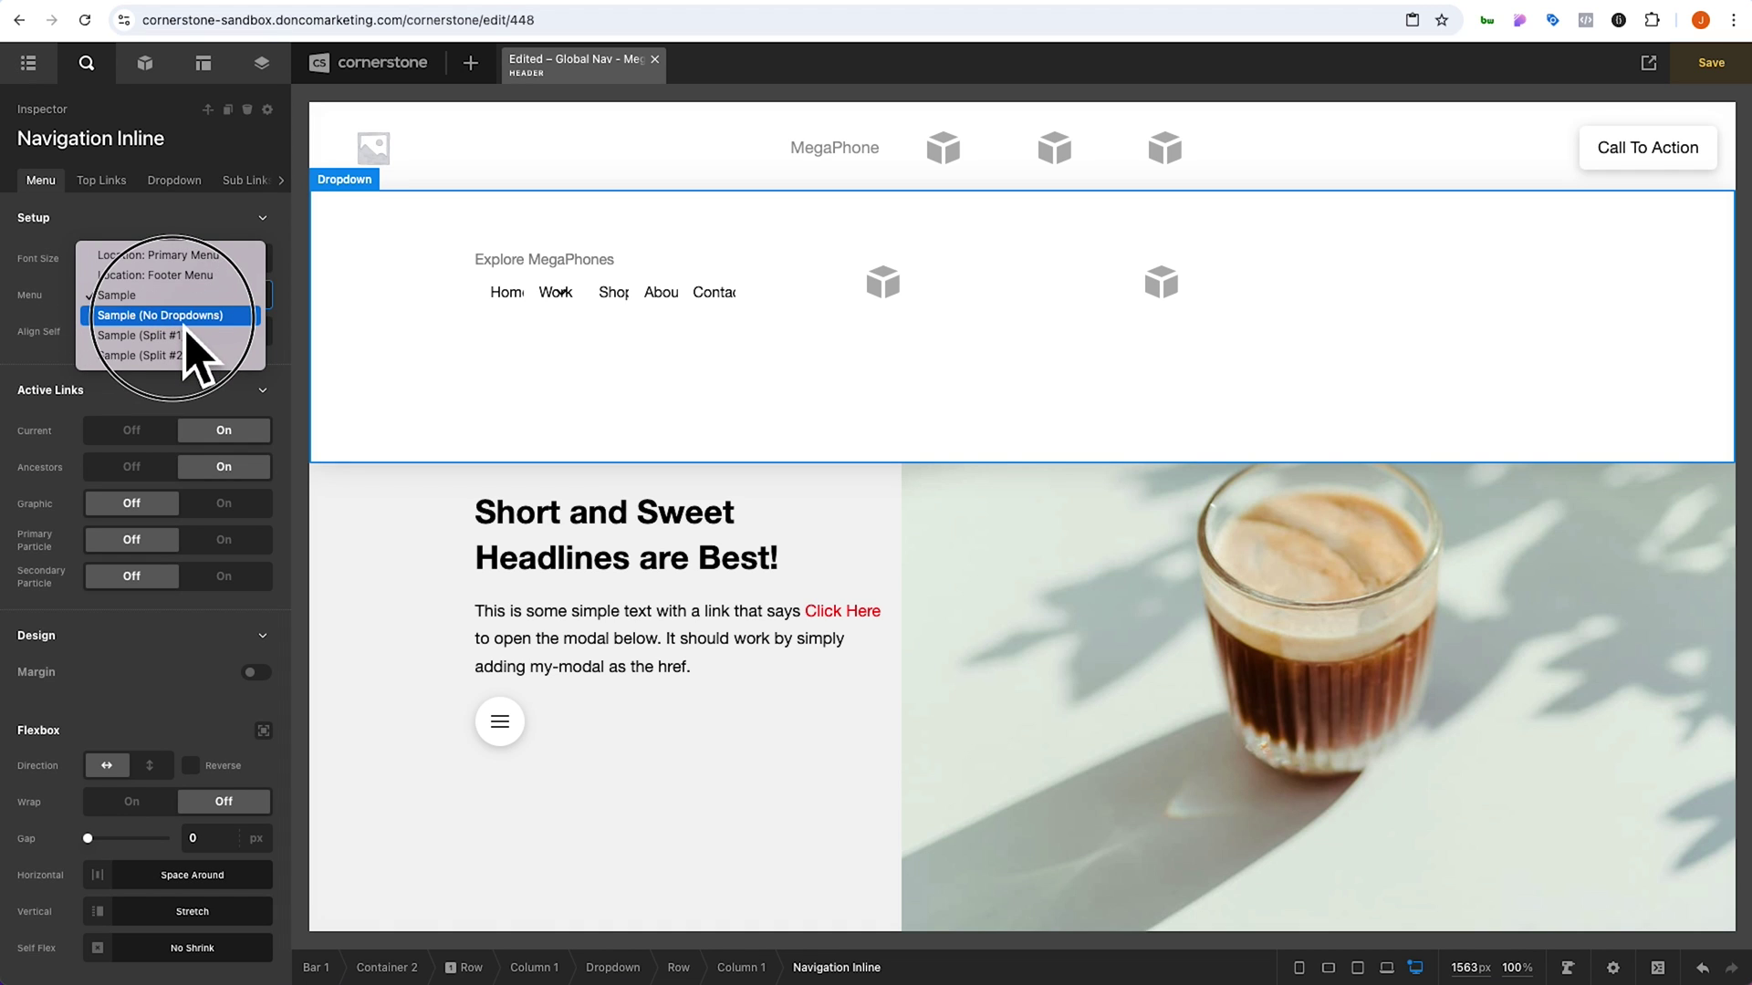
left_click(187, 319)
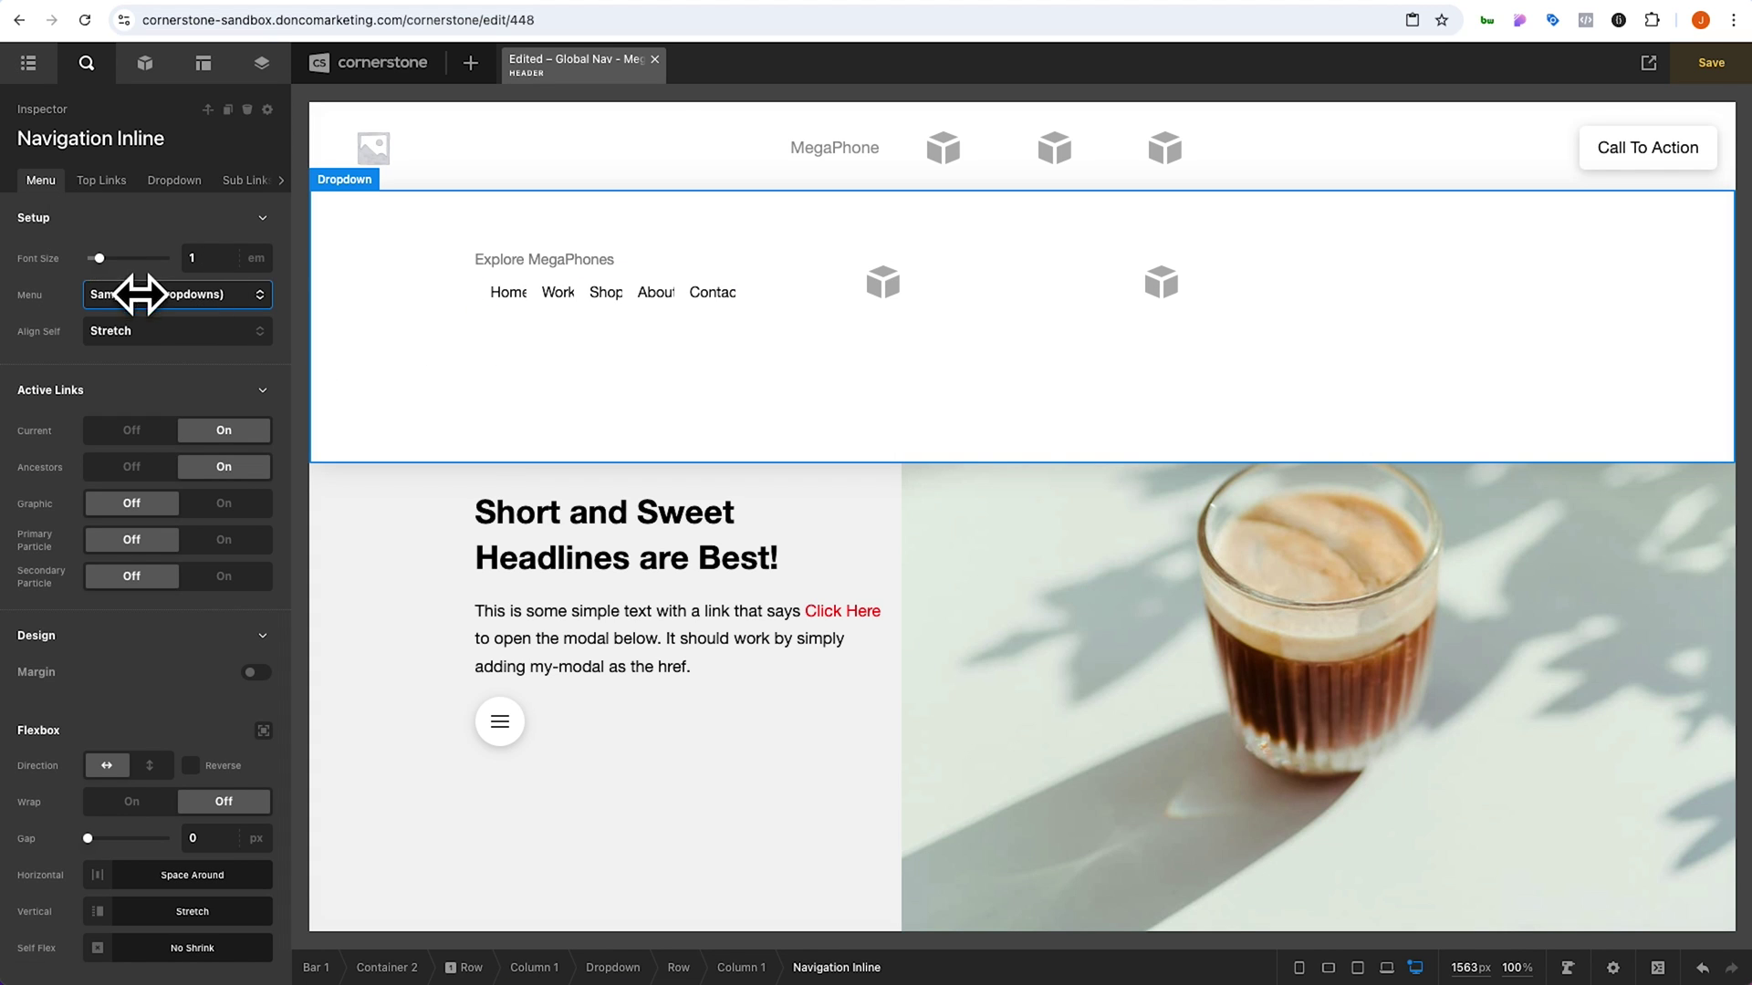
Set the Navigation Inline's flexbox direction to vertical and its horizontal alignment to Start
scroll(169, 374, "down", 2)
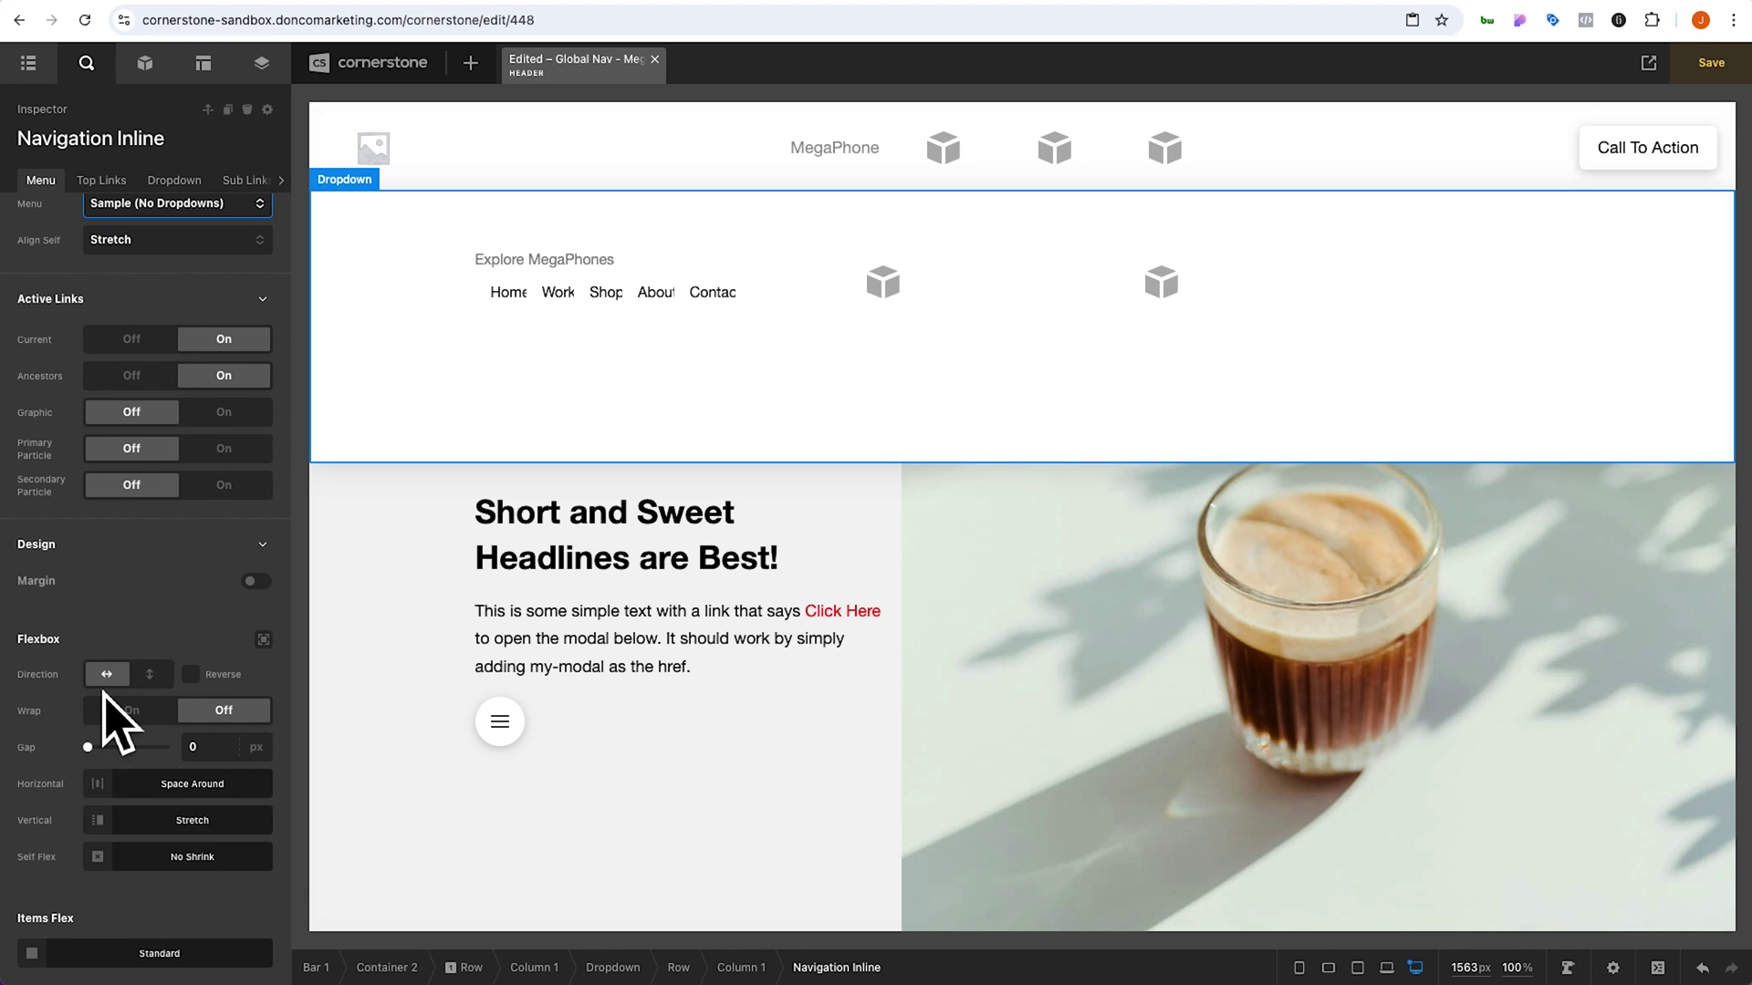
left_click(150, 682)
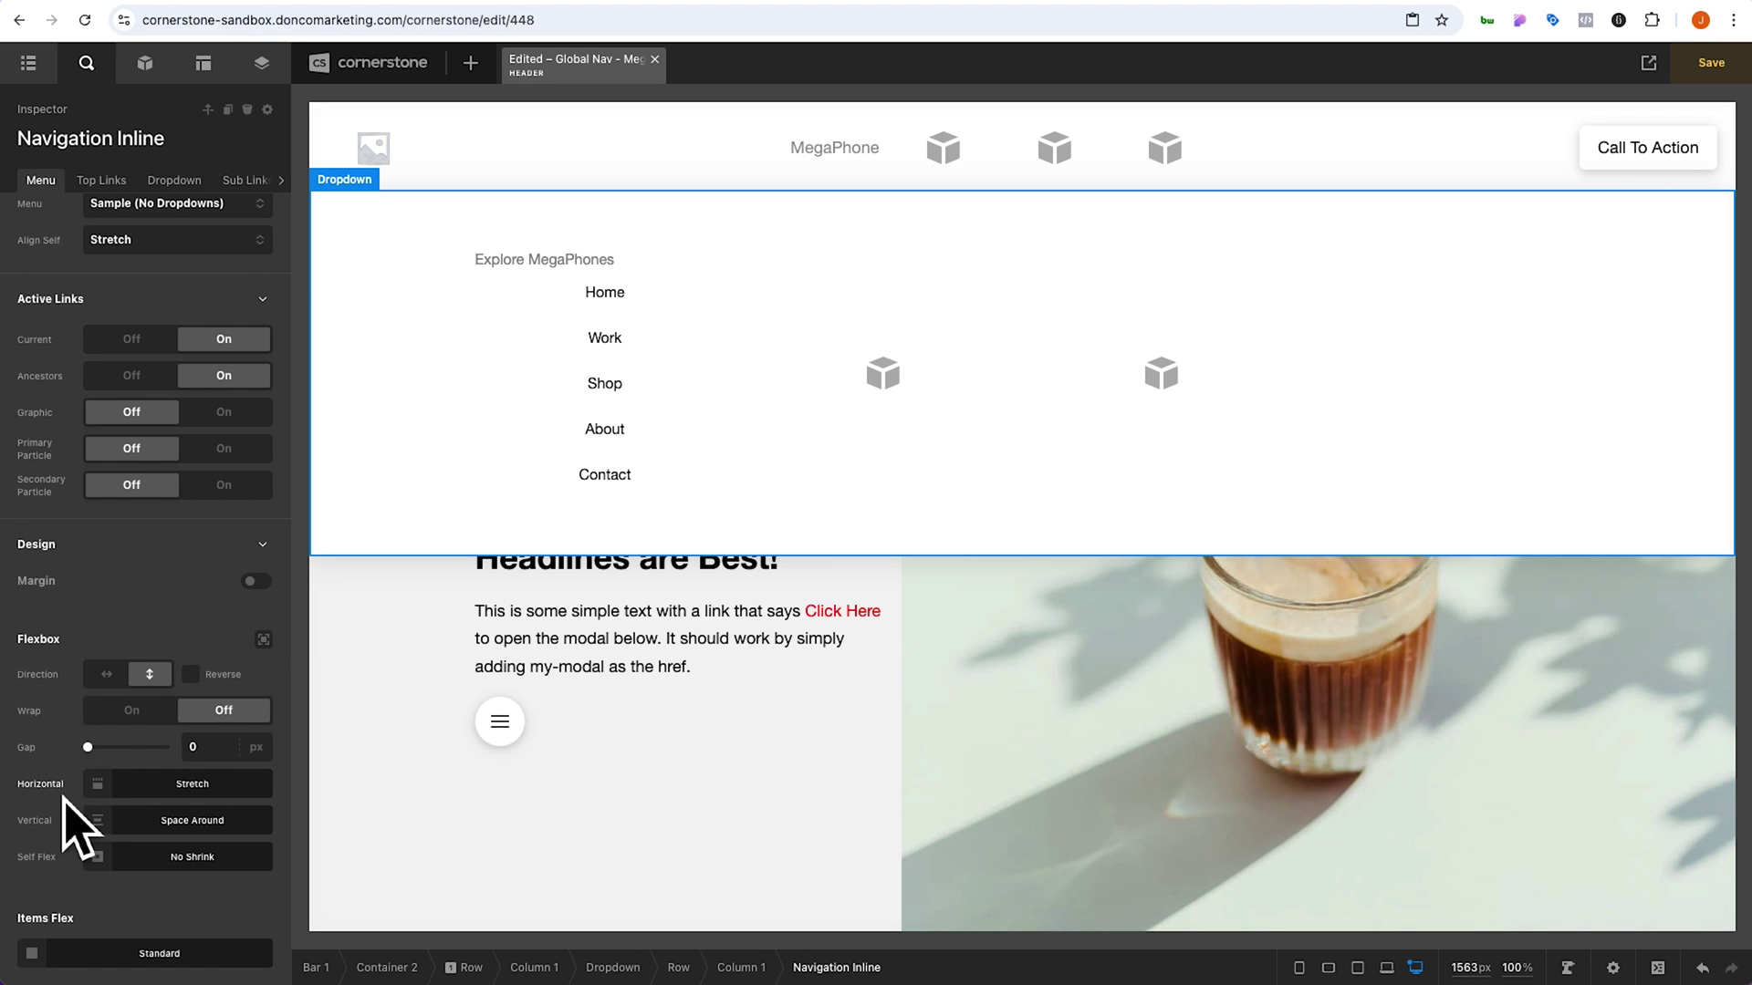
left_click(139, 788)
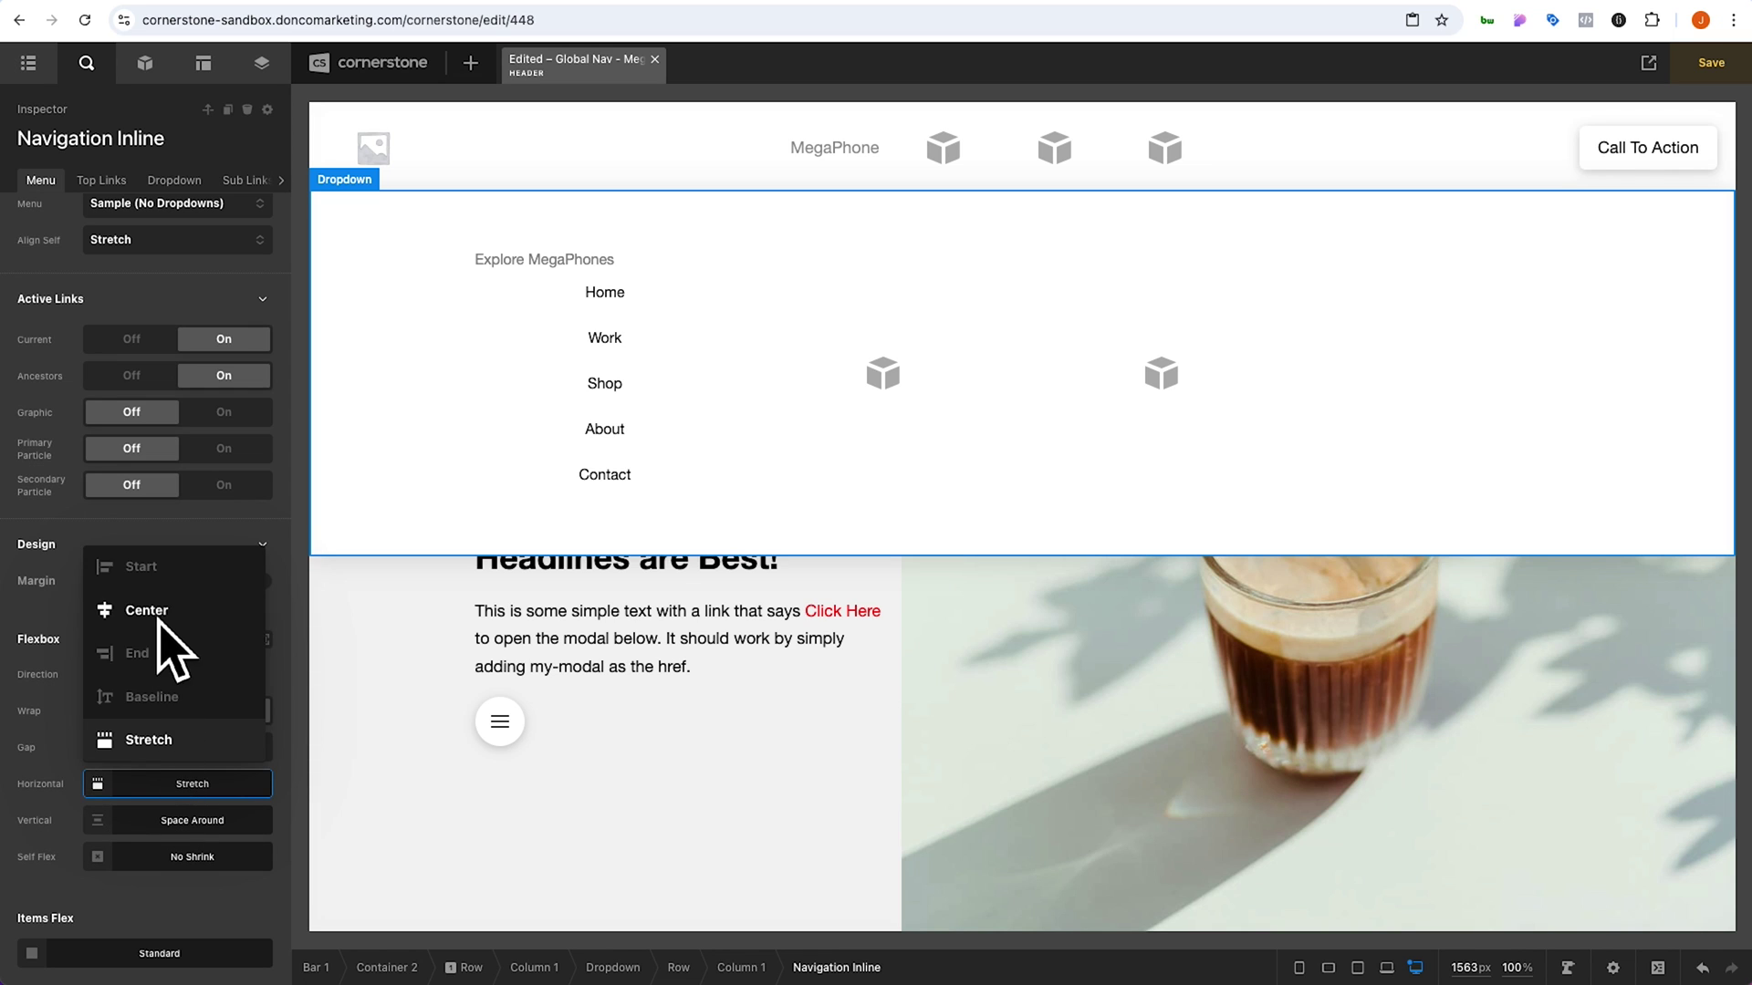
left_click(158, 574)
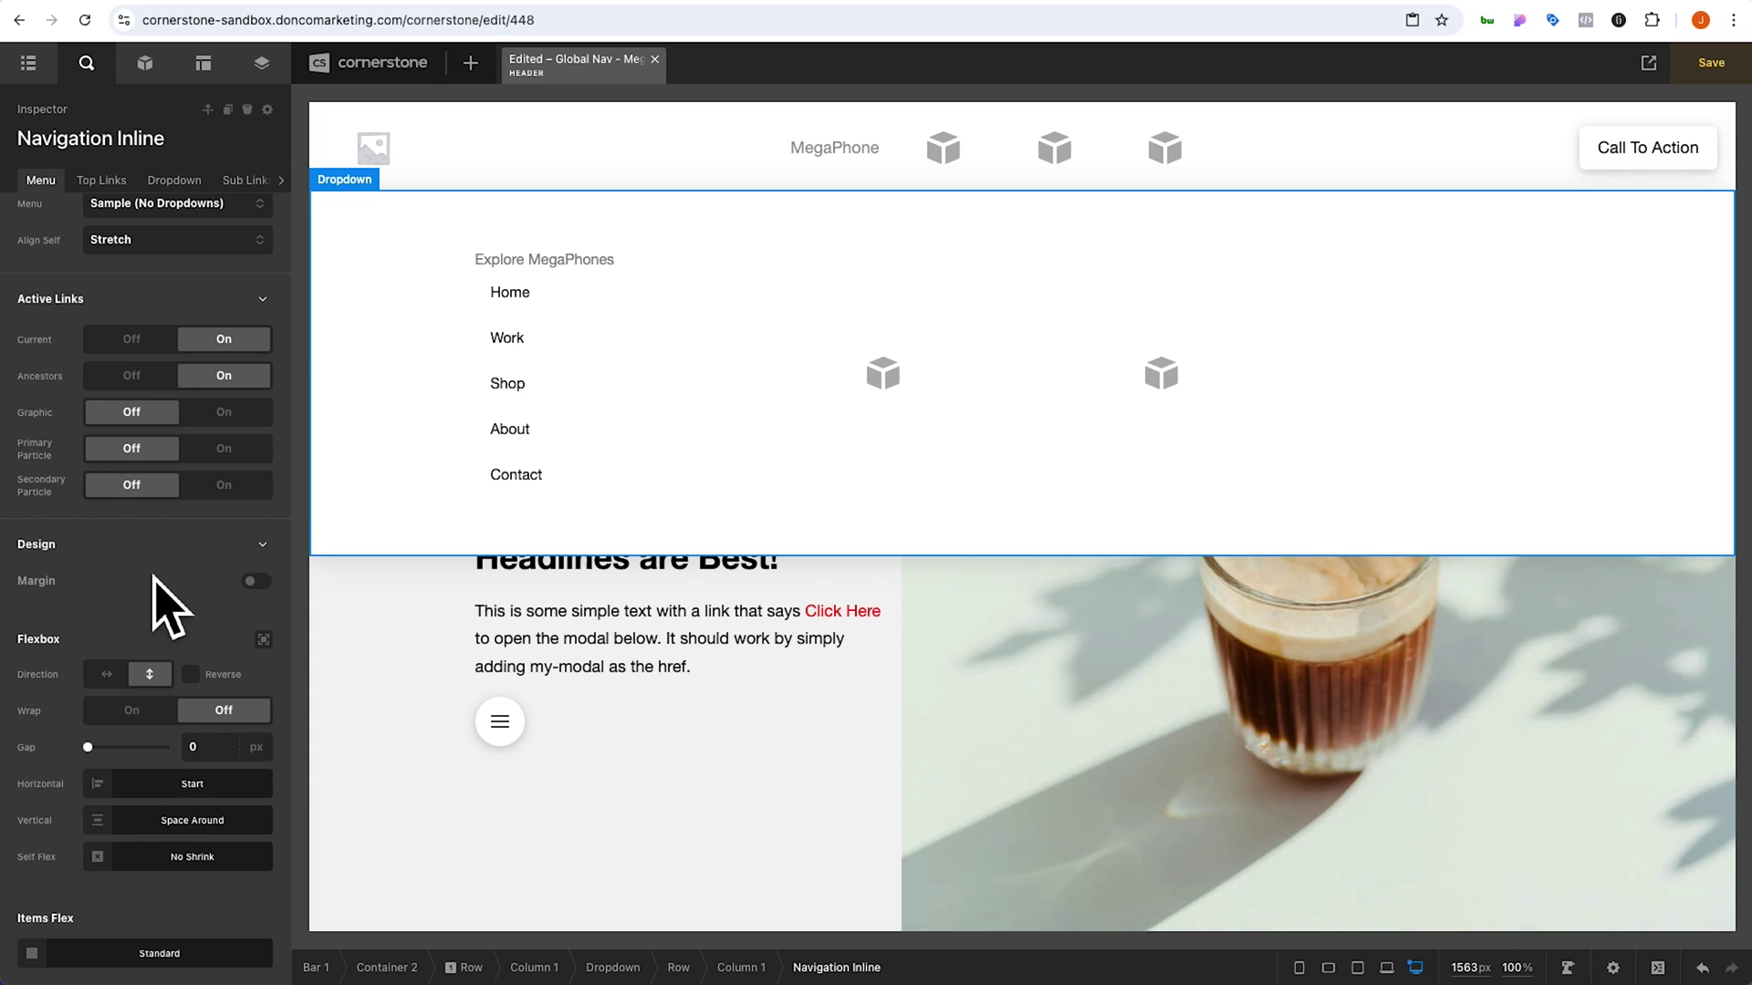
Unlink the padding sides of the Navigation Inline's top links and set the right and left padding to 0 em
left_click(102, 181)
scroll(228, 337, "down", 6)
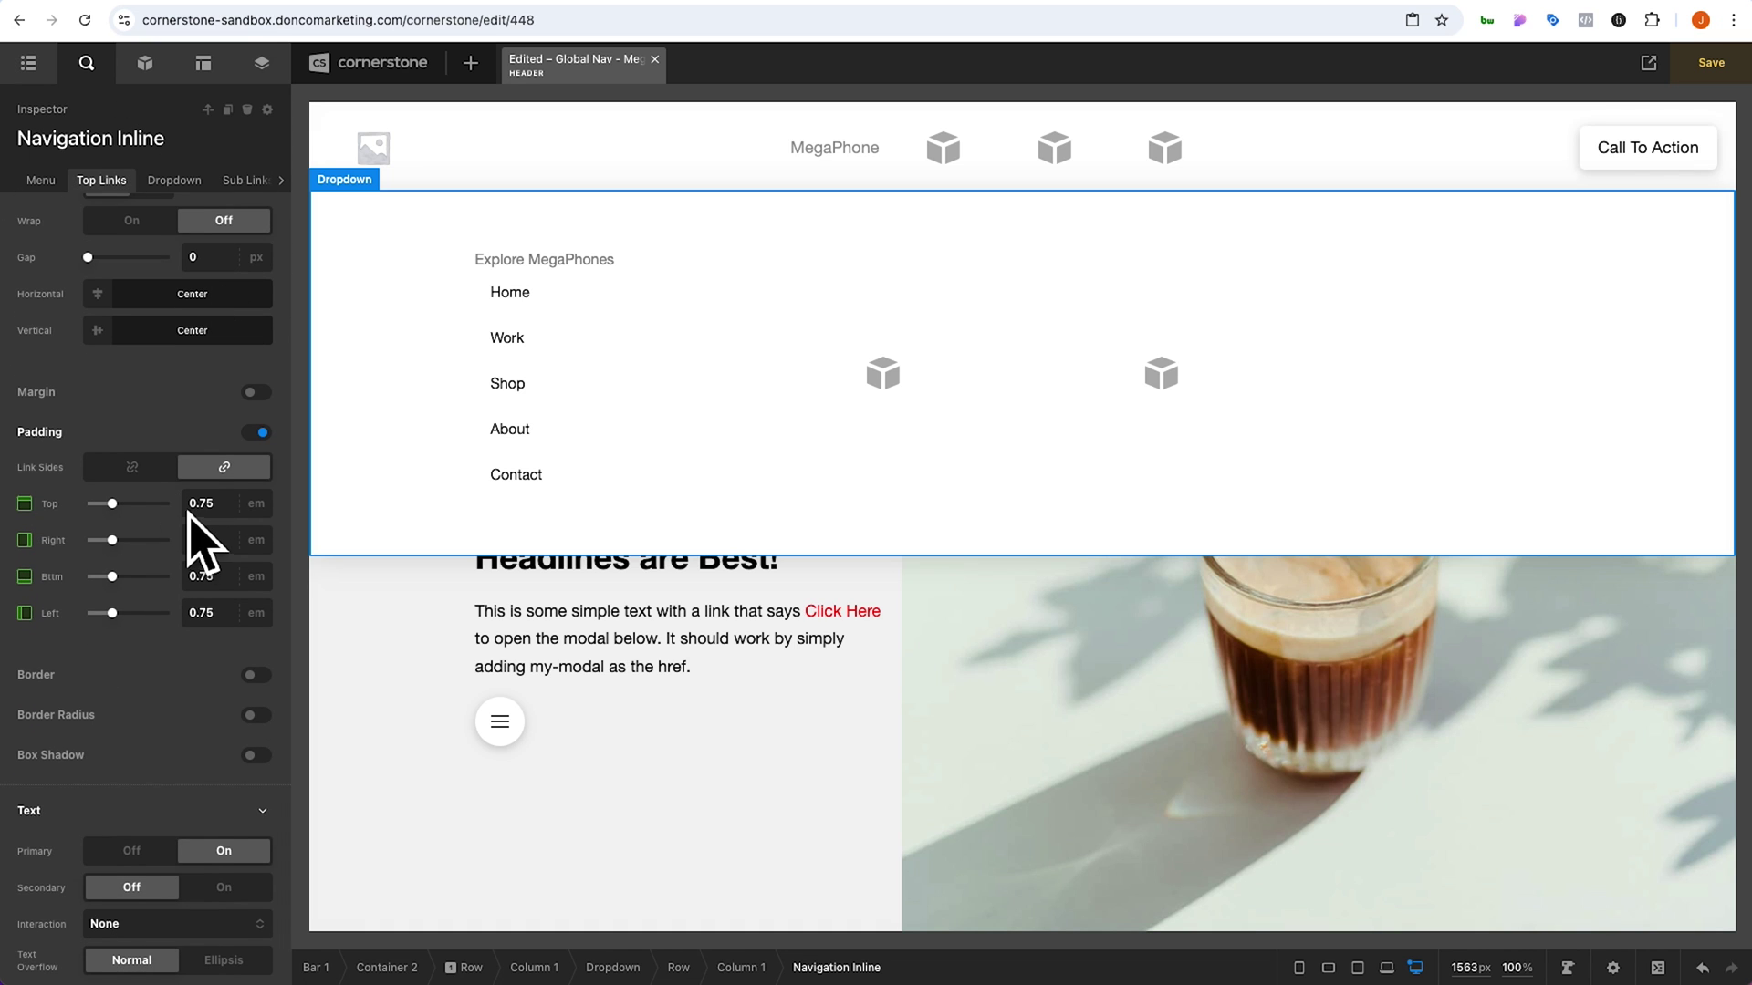
left_click(137, 471)
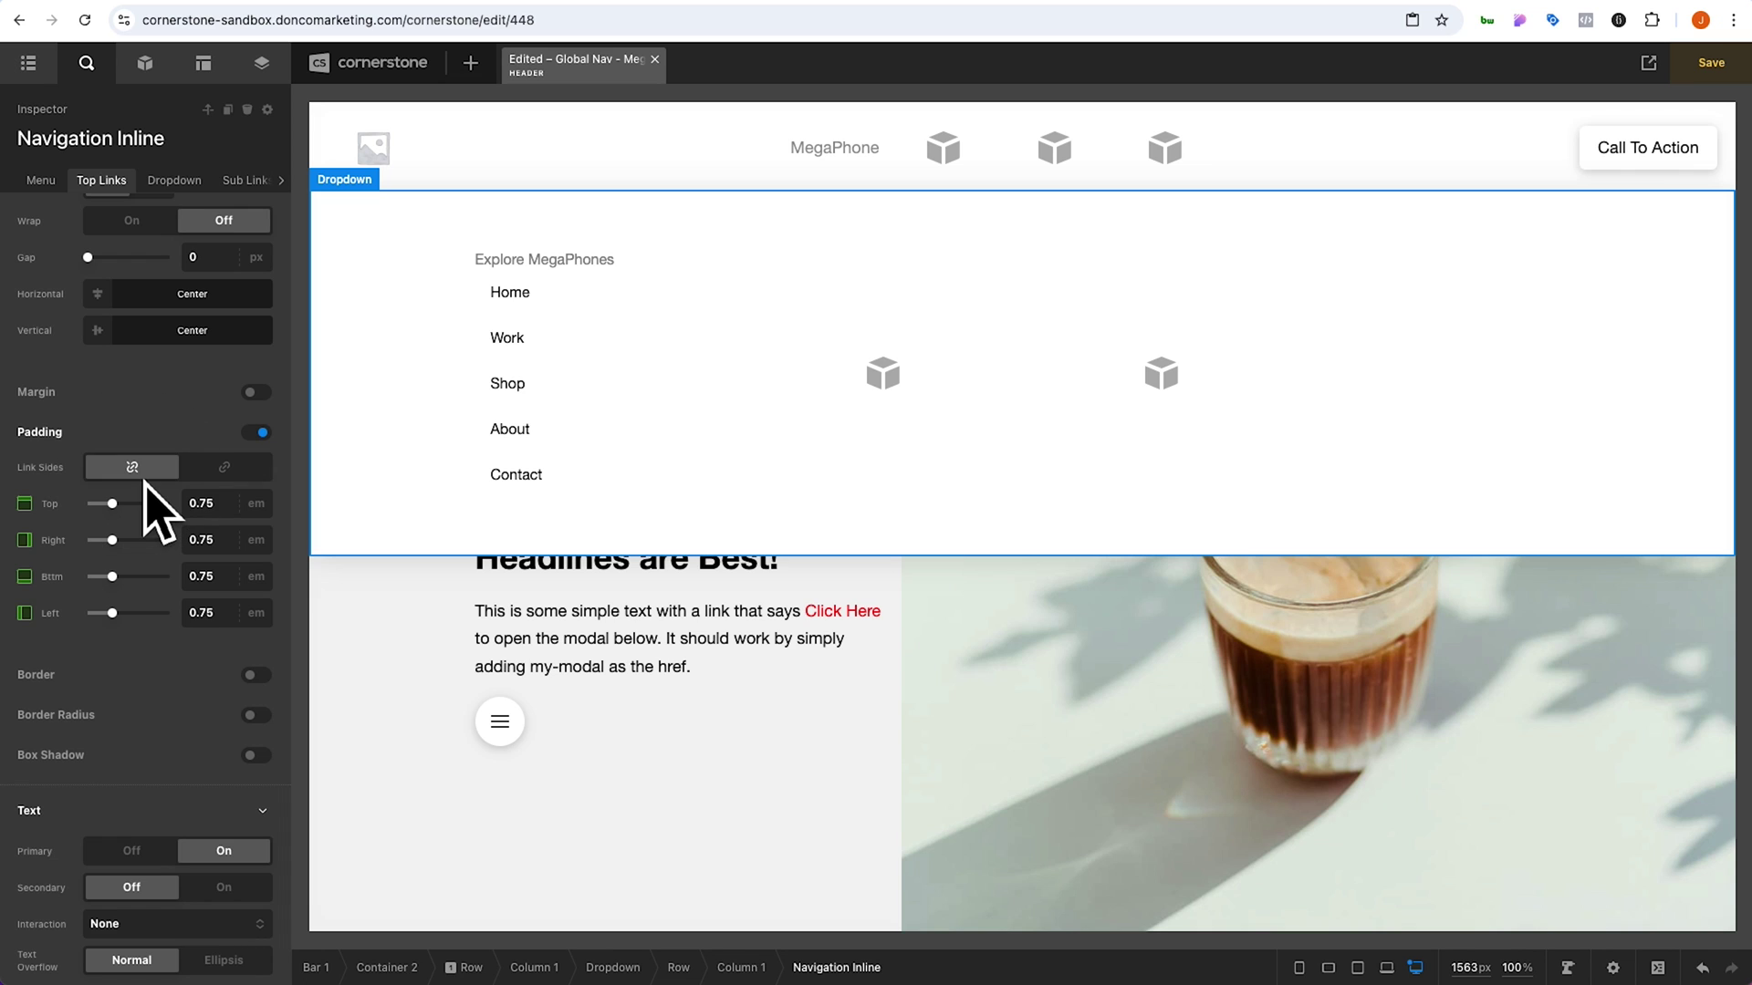
left_click(233, 545)
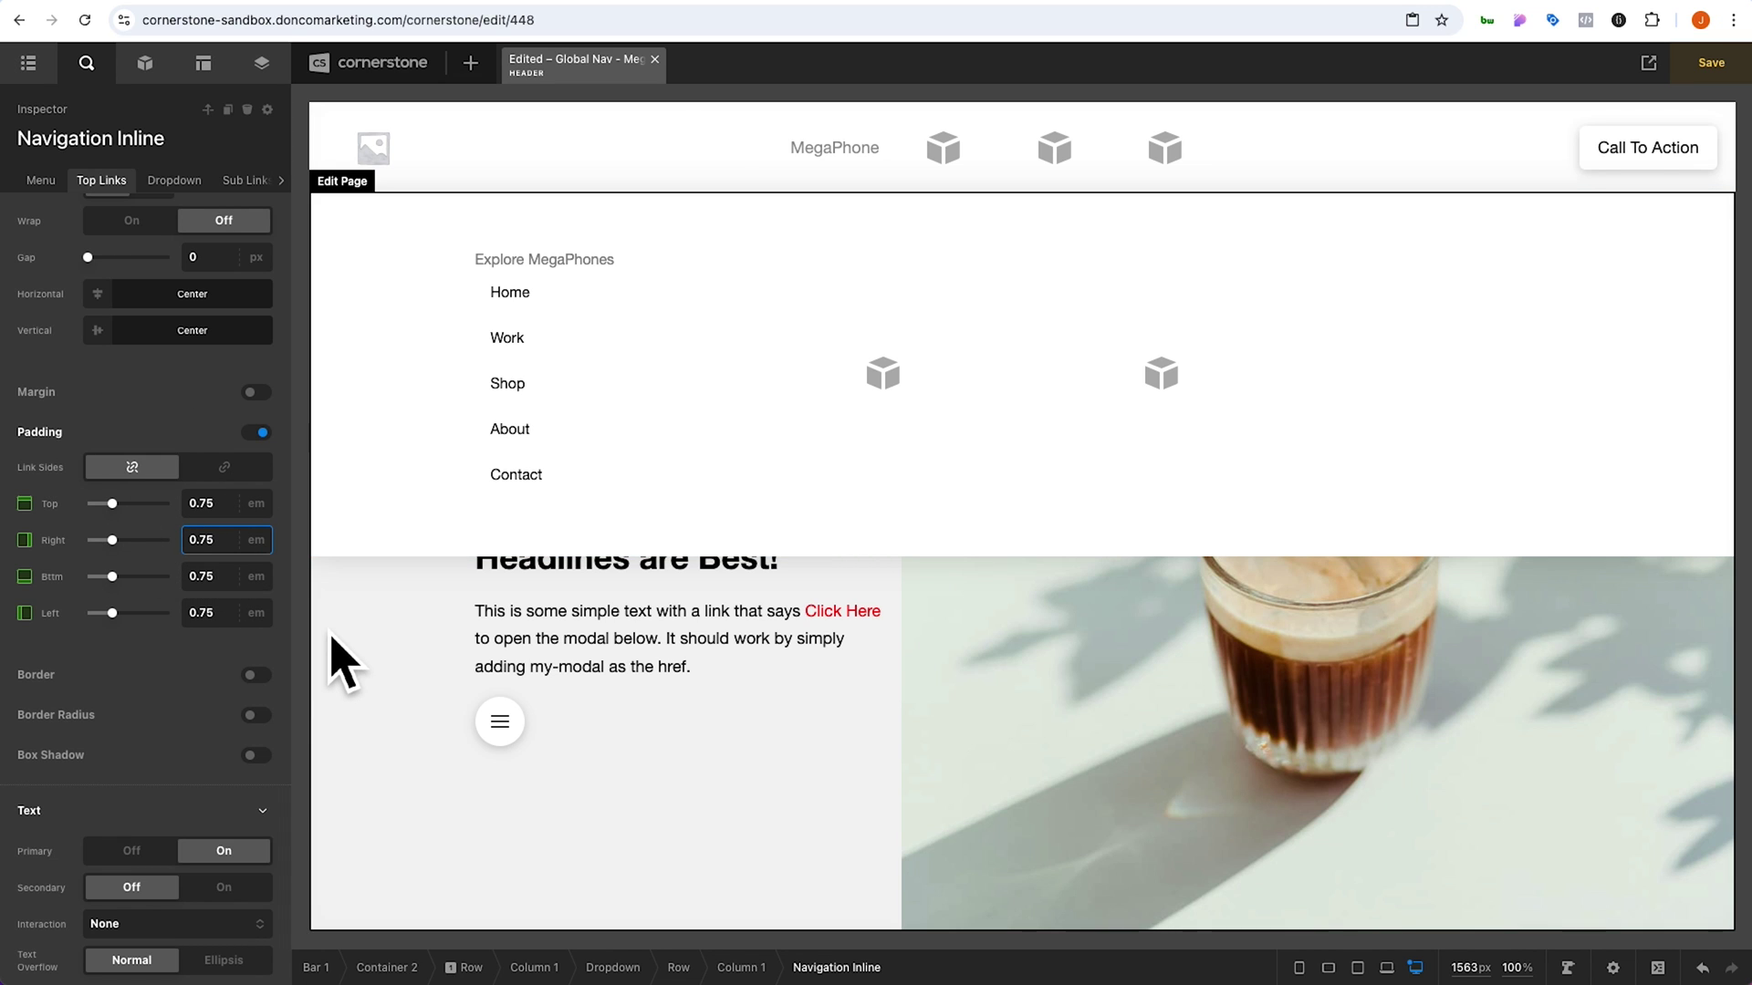
type("0")
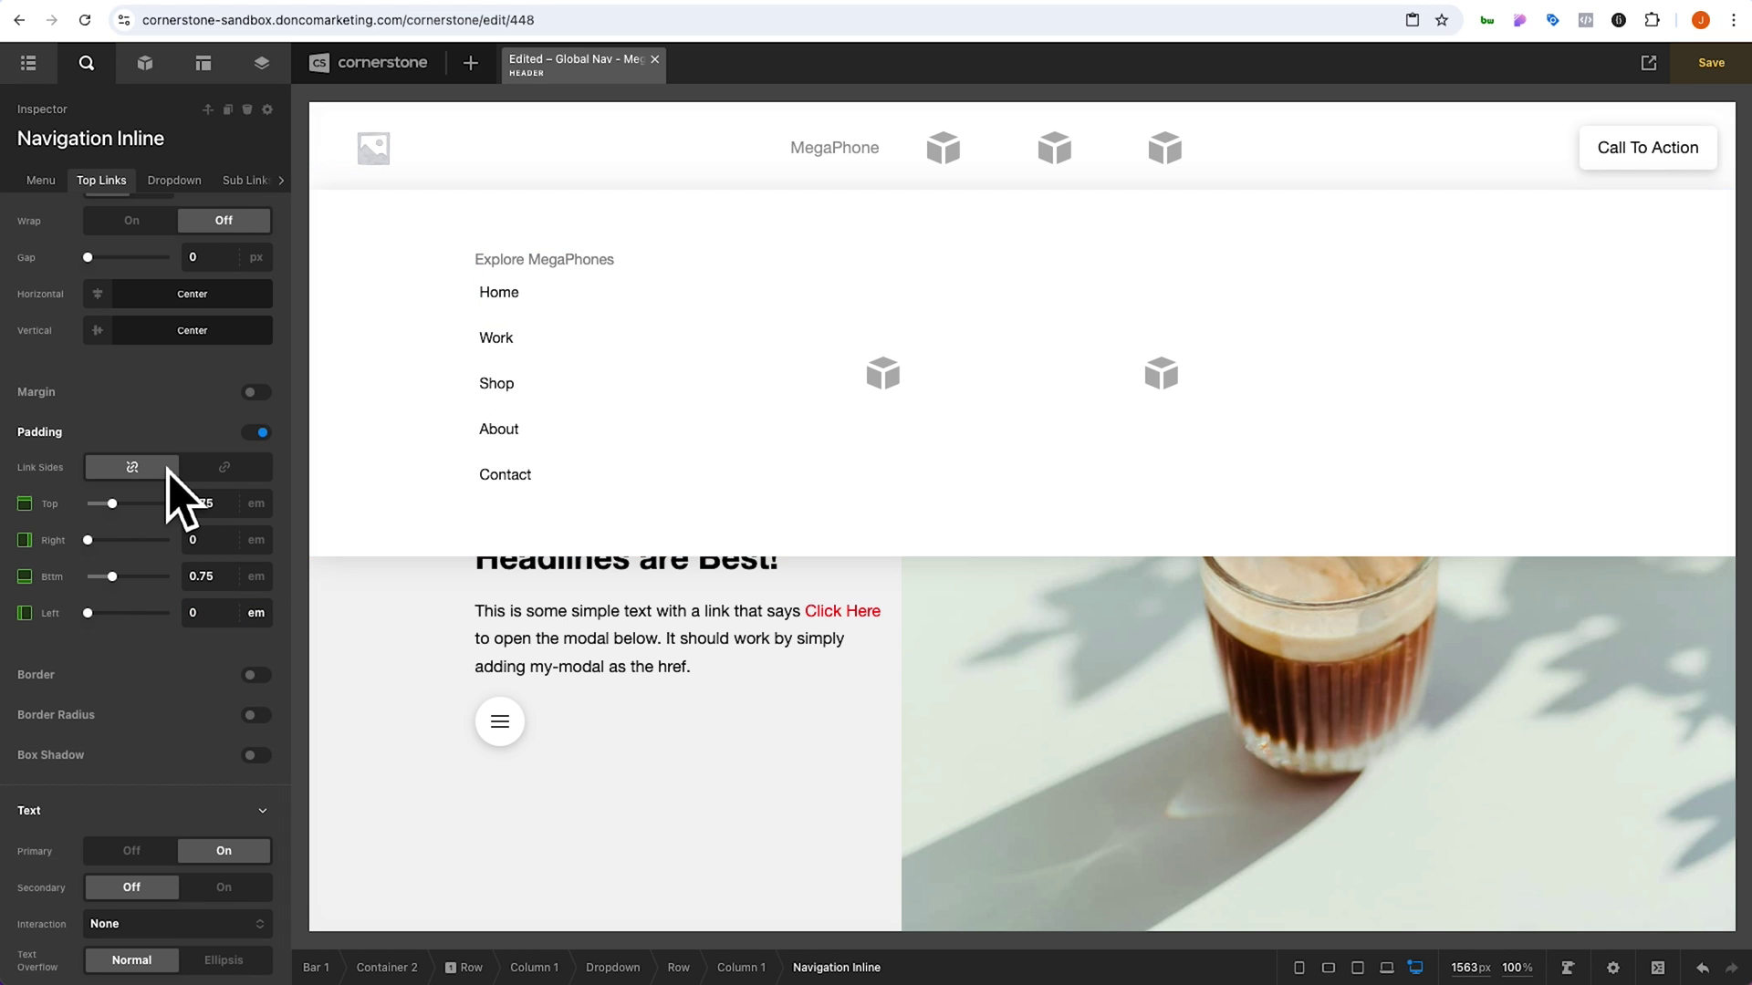
Disable the text margin of the top links and set their primary text size to 1.5 em
scroll(176, 493, "down", 5)
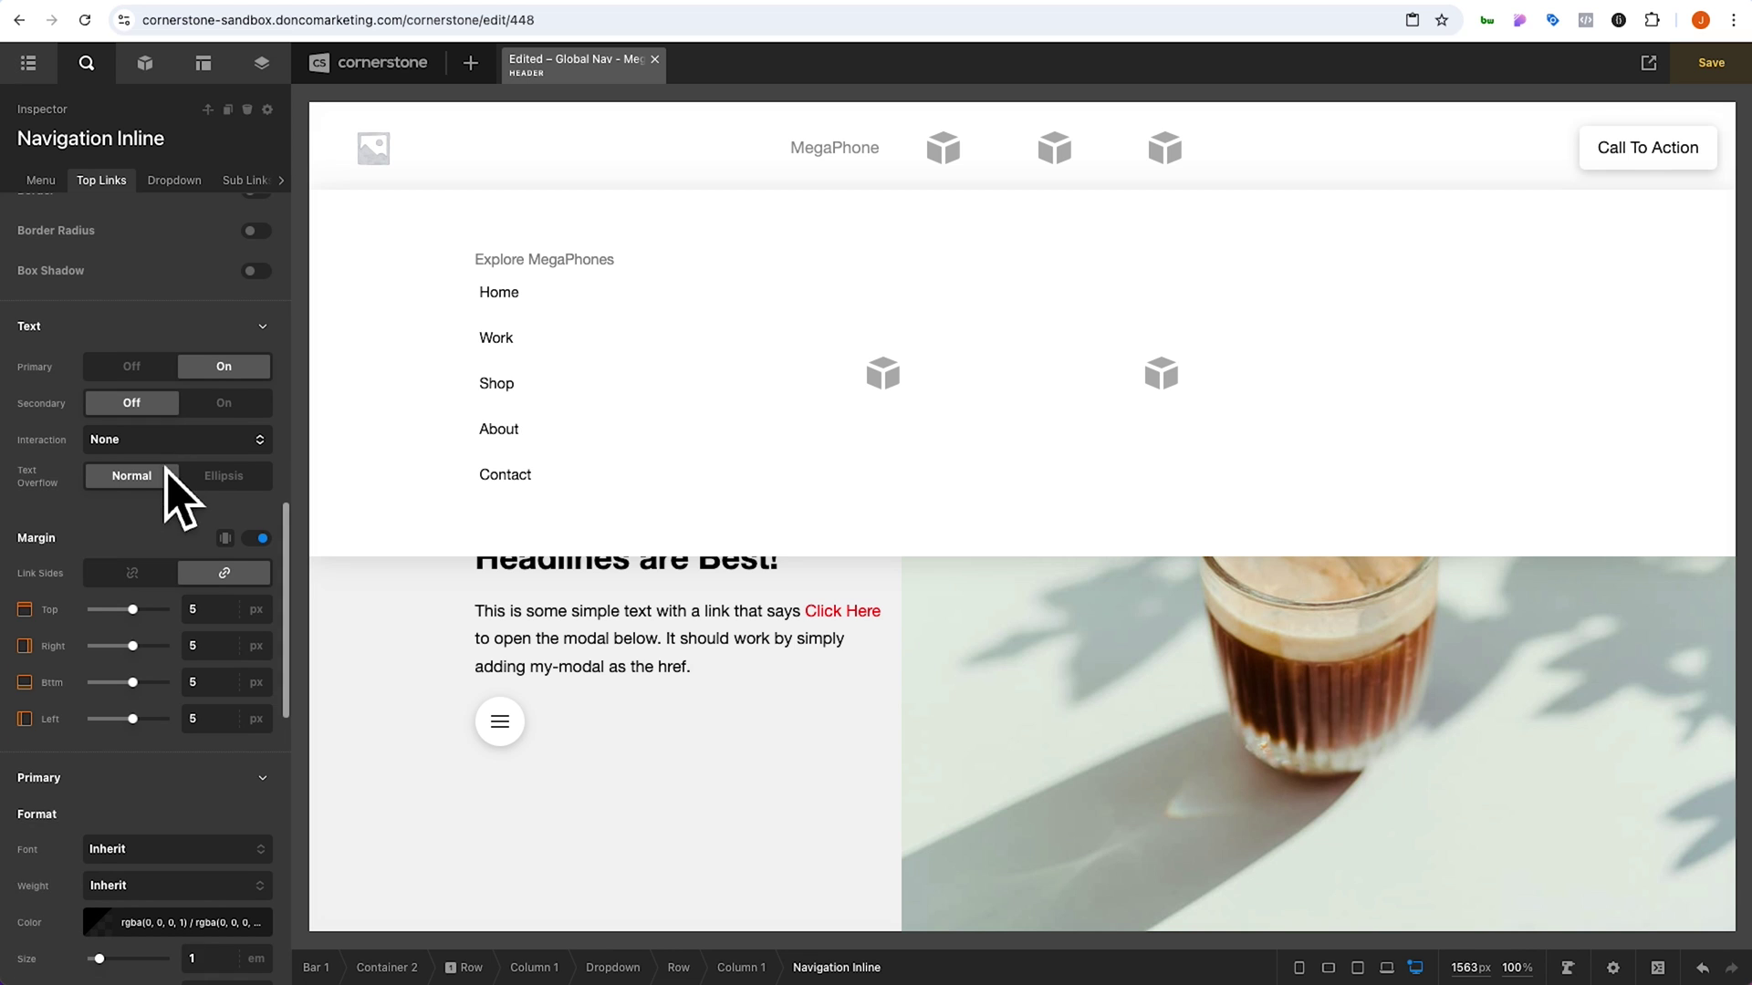
left_click(257, 539)
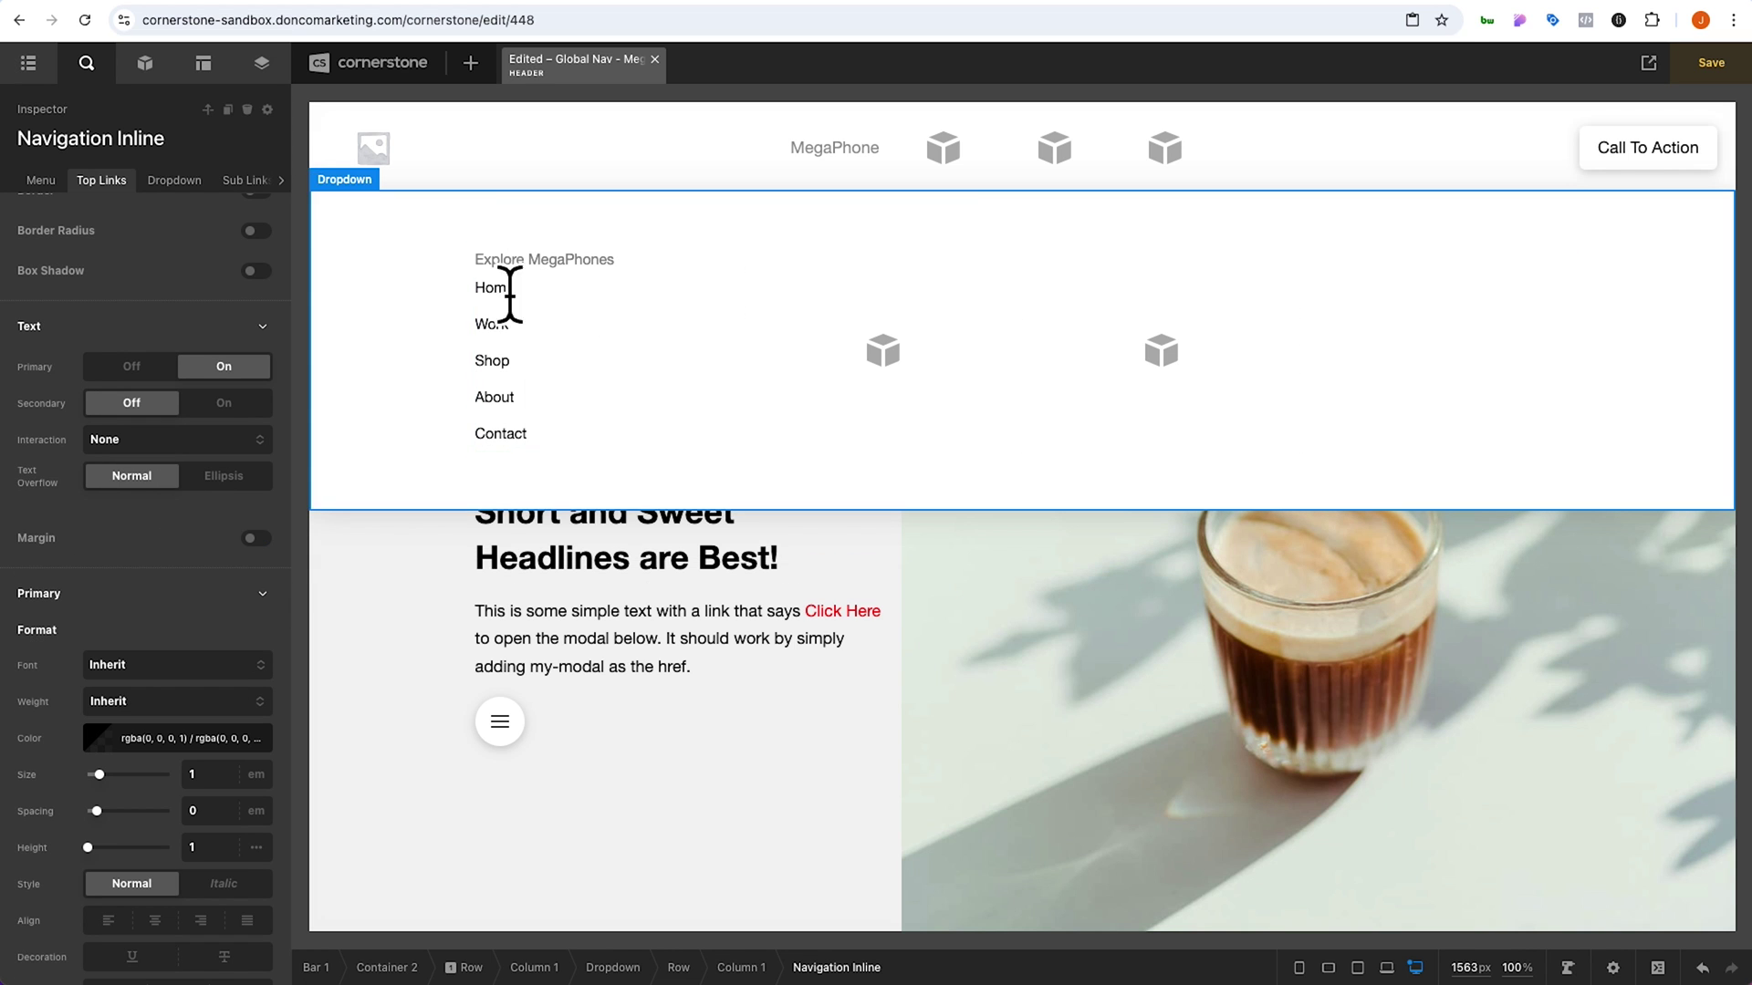
left_click(217, 775)
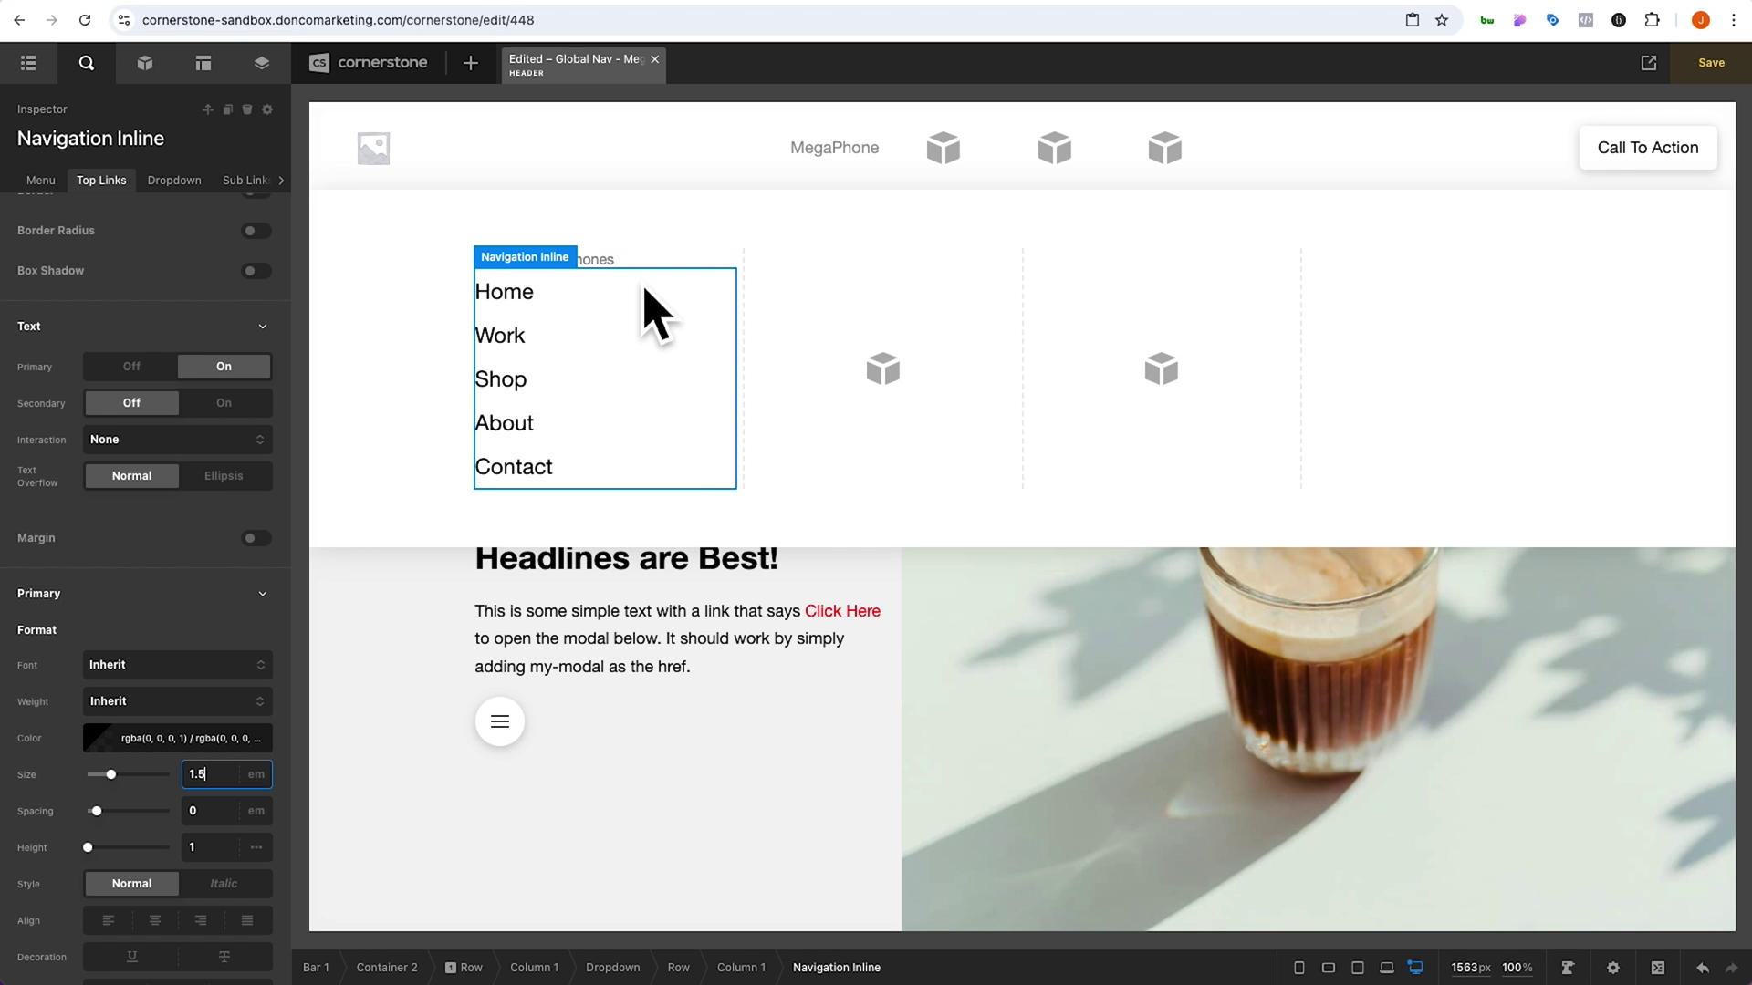
Enable Flexbox on the dropdown row's Column 1 and set its gap to 1 em
left_click(740, 967)
scroll(246, 812, "down", 5)
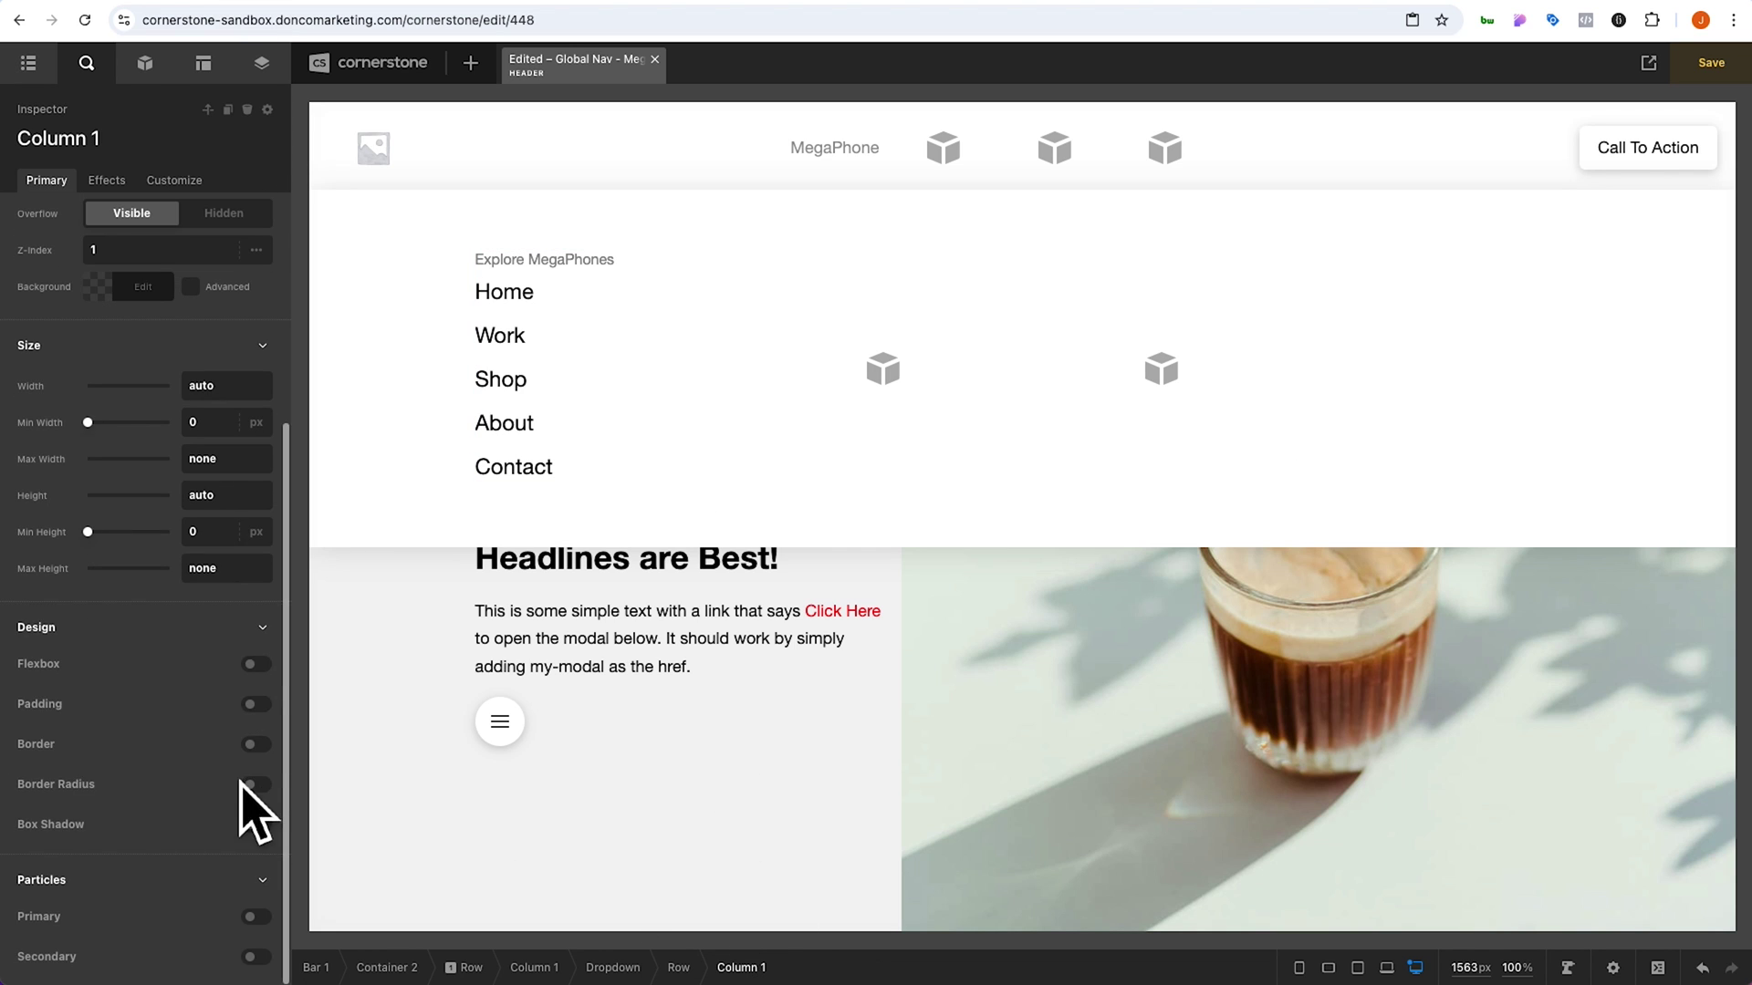
left_click(256, 665)
left_click(219, 771)
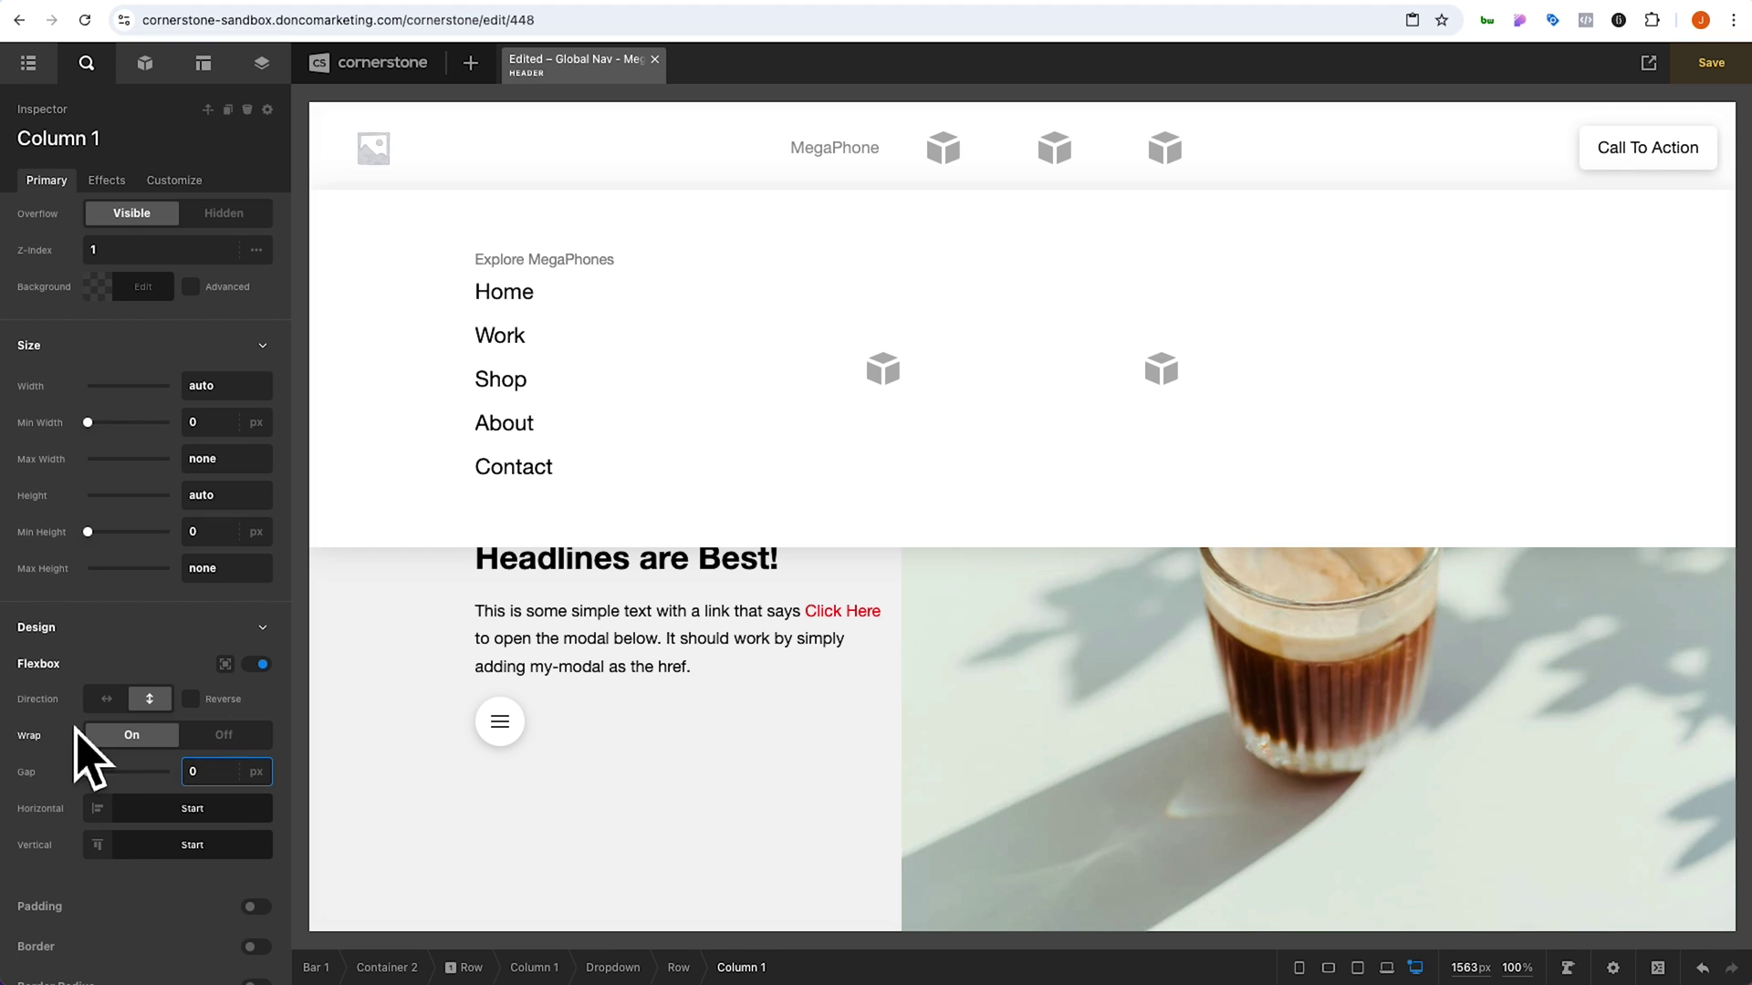
key("BackSpace")
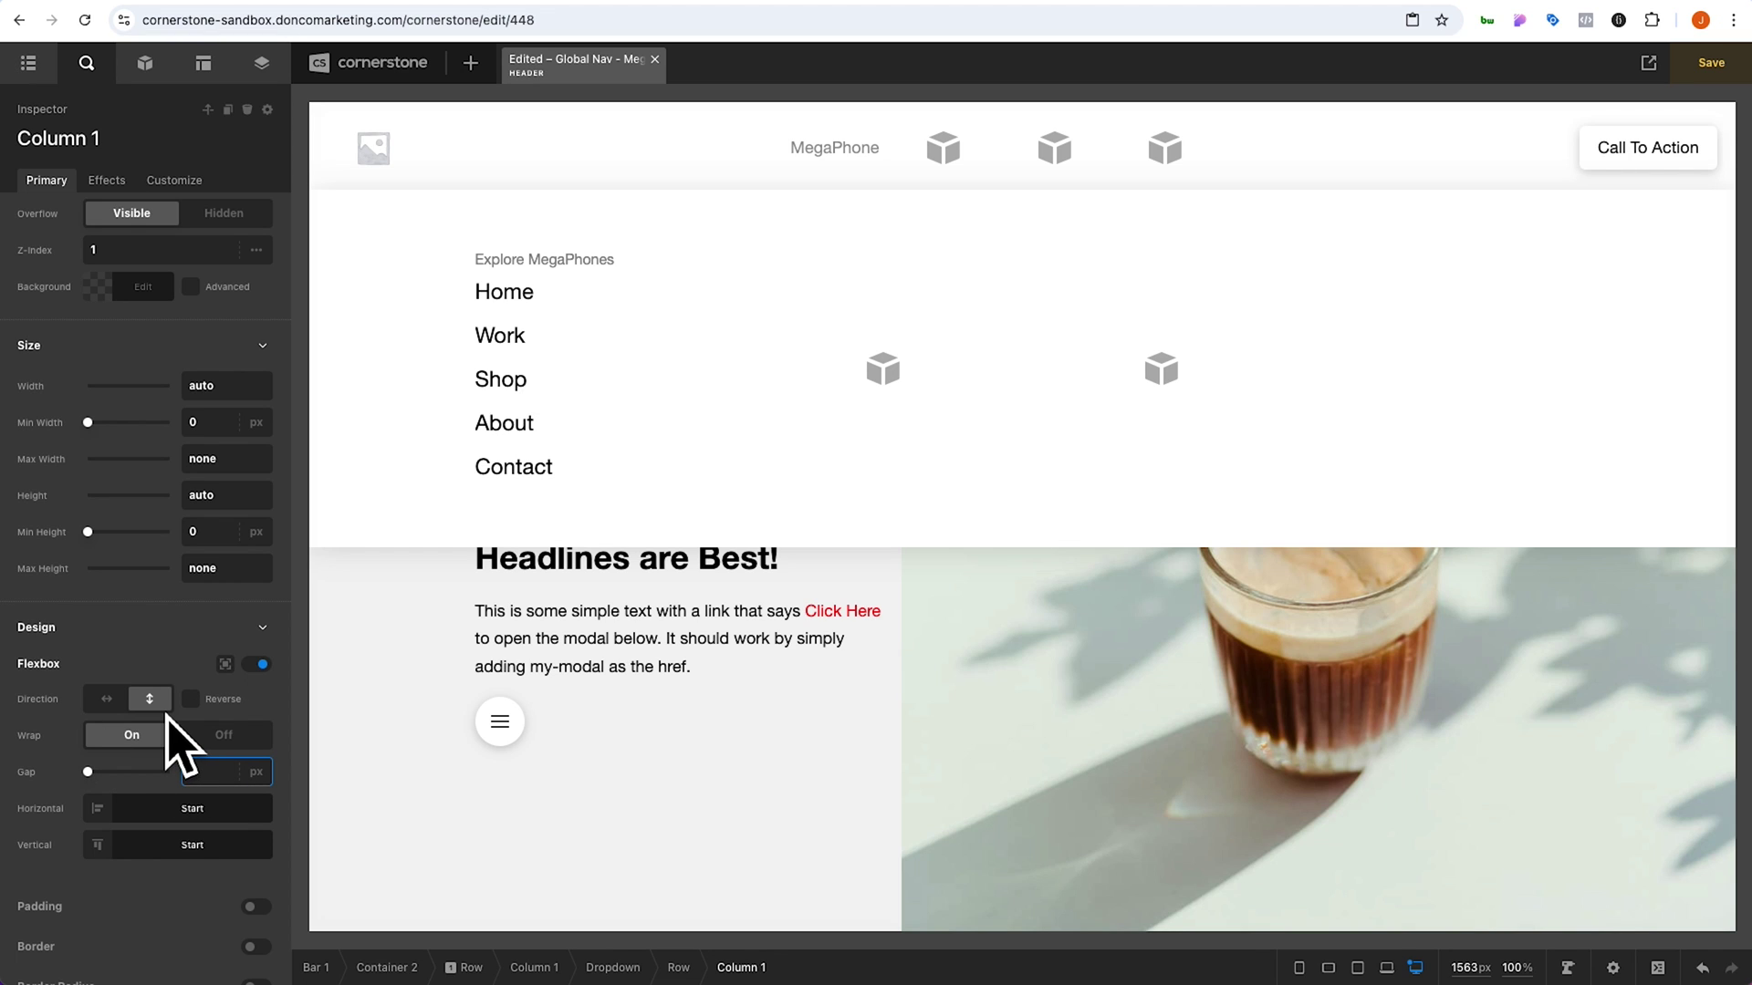
type("0")
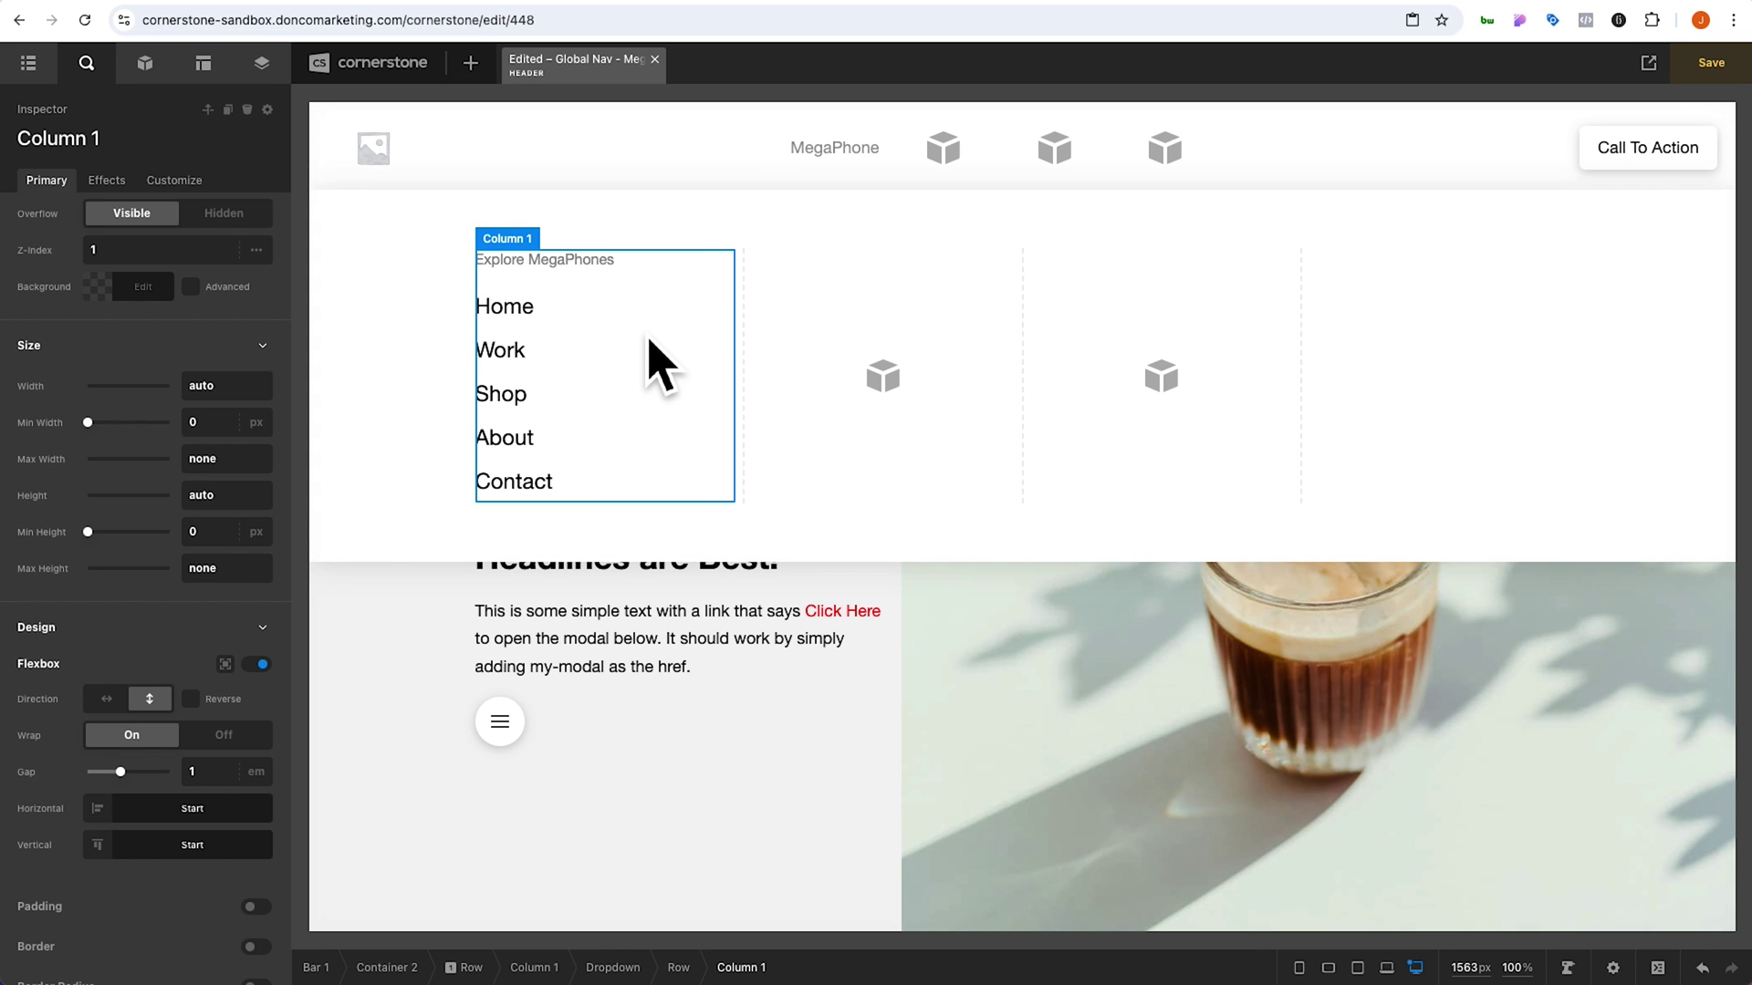
Copy Column 1's headline, navigation list and layout into Columns 2 and 3 of the dropdown row
left_click(881, 301)
key("ctrl+v")
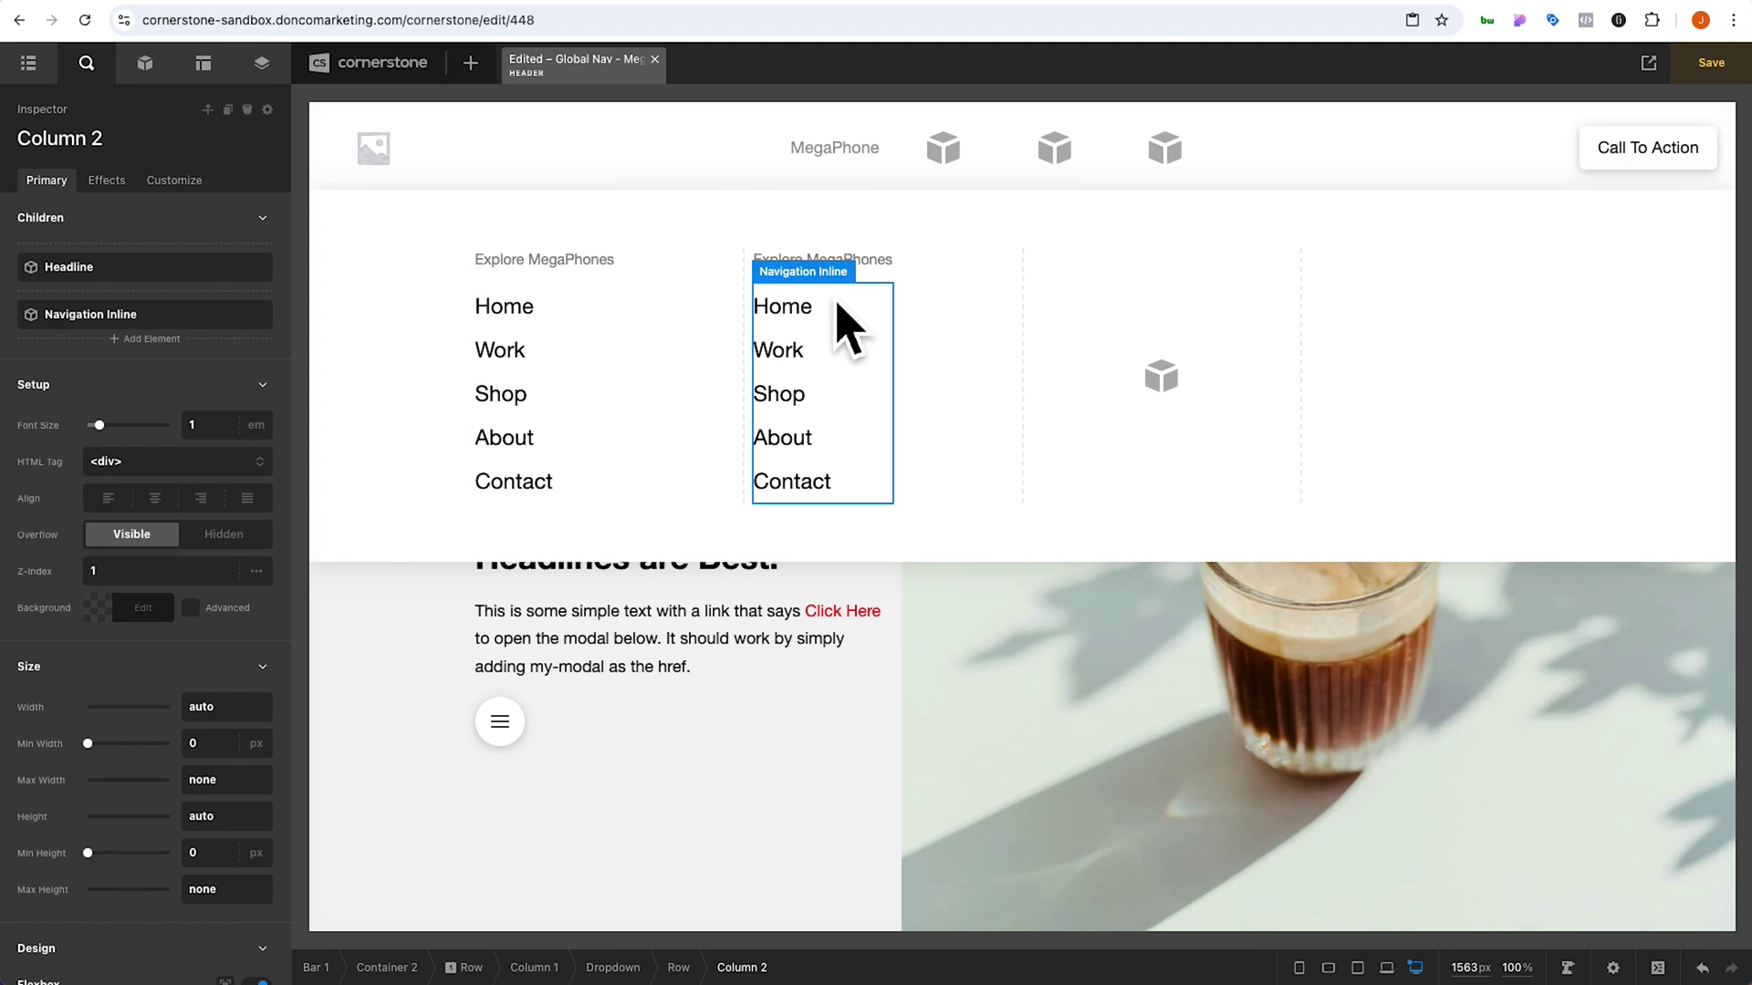
left_click(1159, 292)
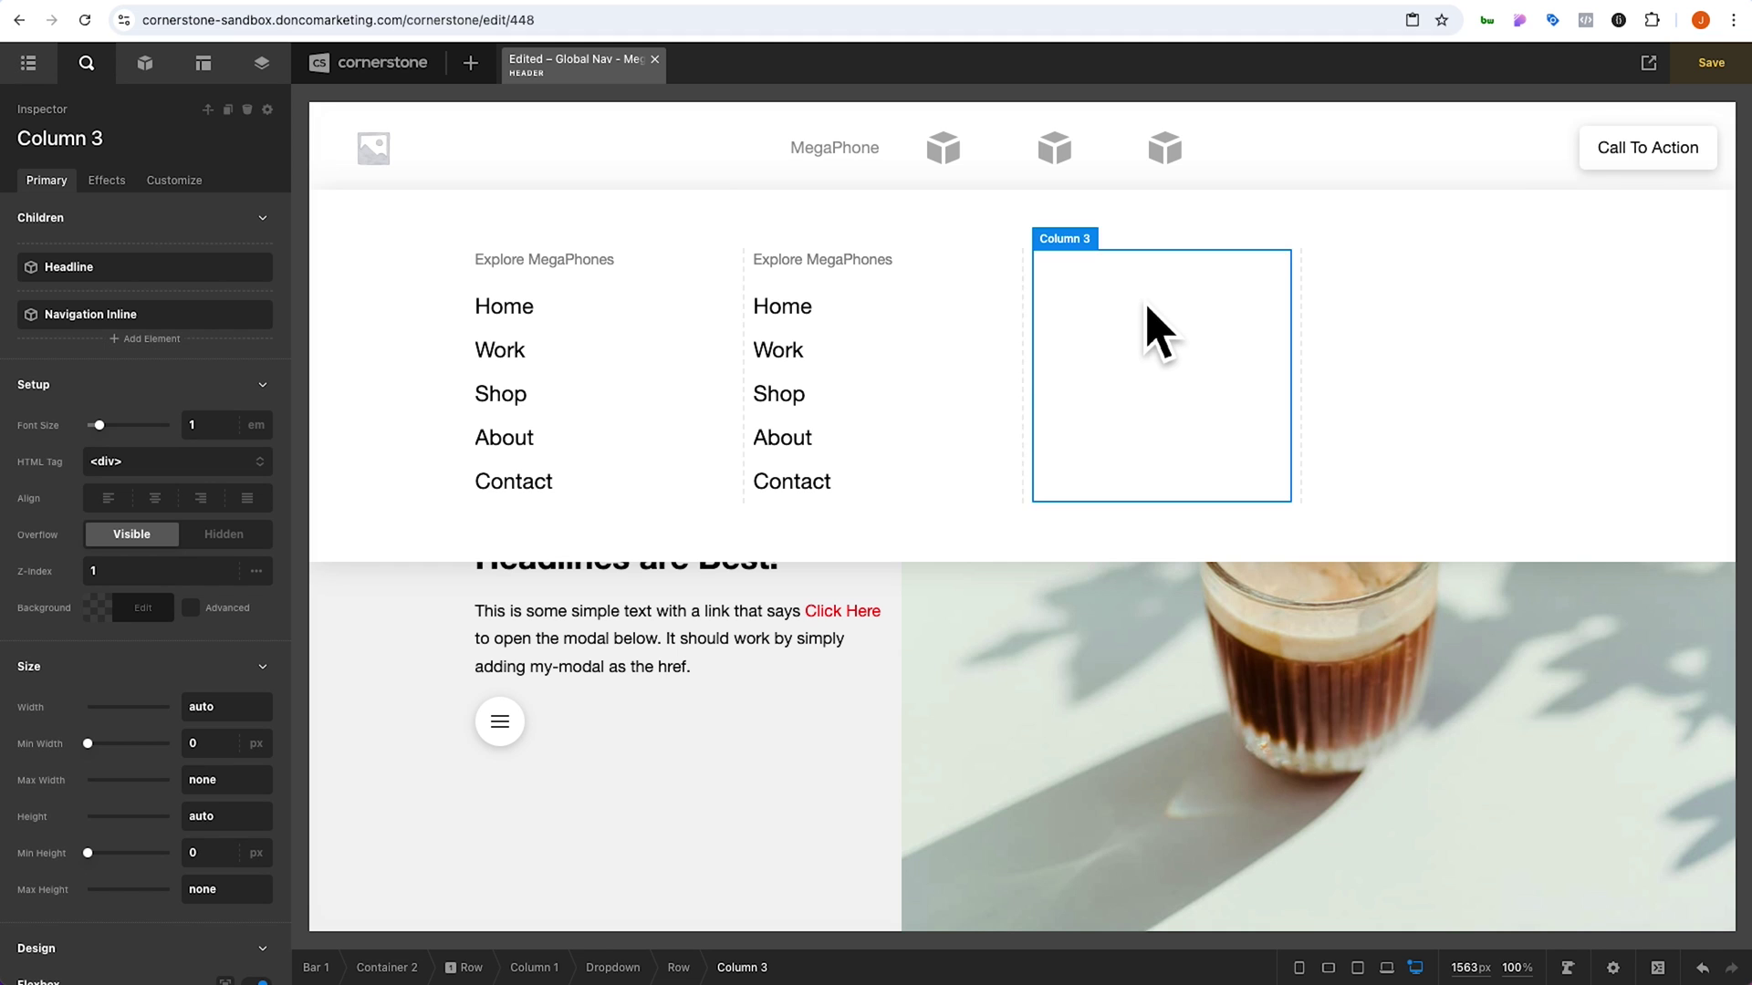
key("ctrl+v")
Copy the MegaPhone dropdown column into the header row's empty Columns 2, 3 and 4
left_click(835, 150)
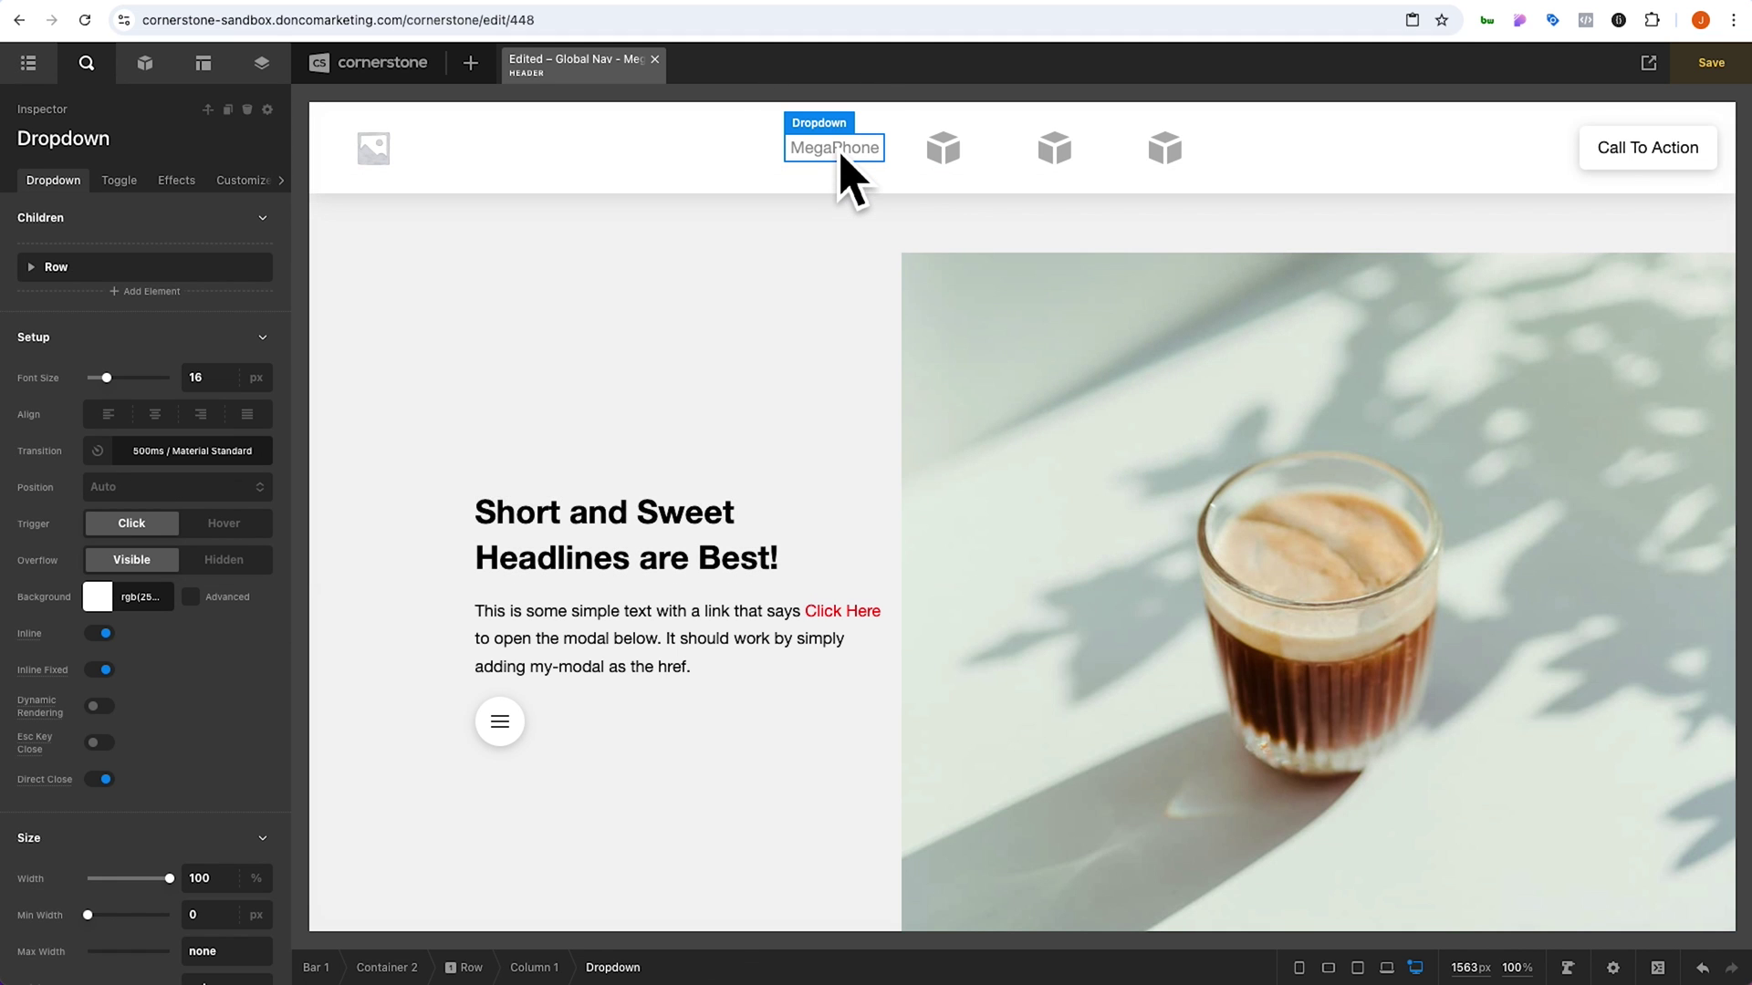
left_click(927, 196)
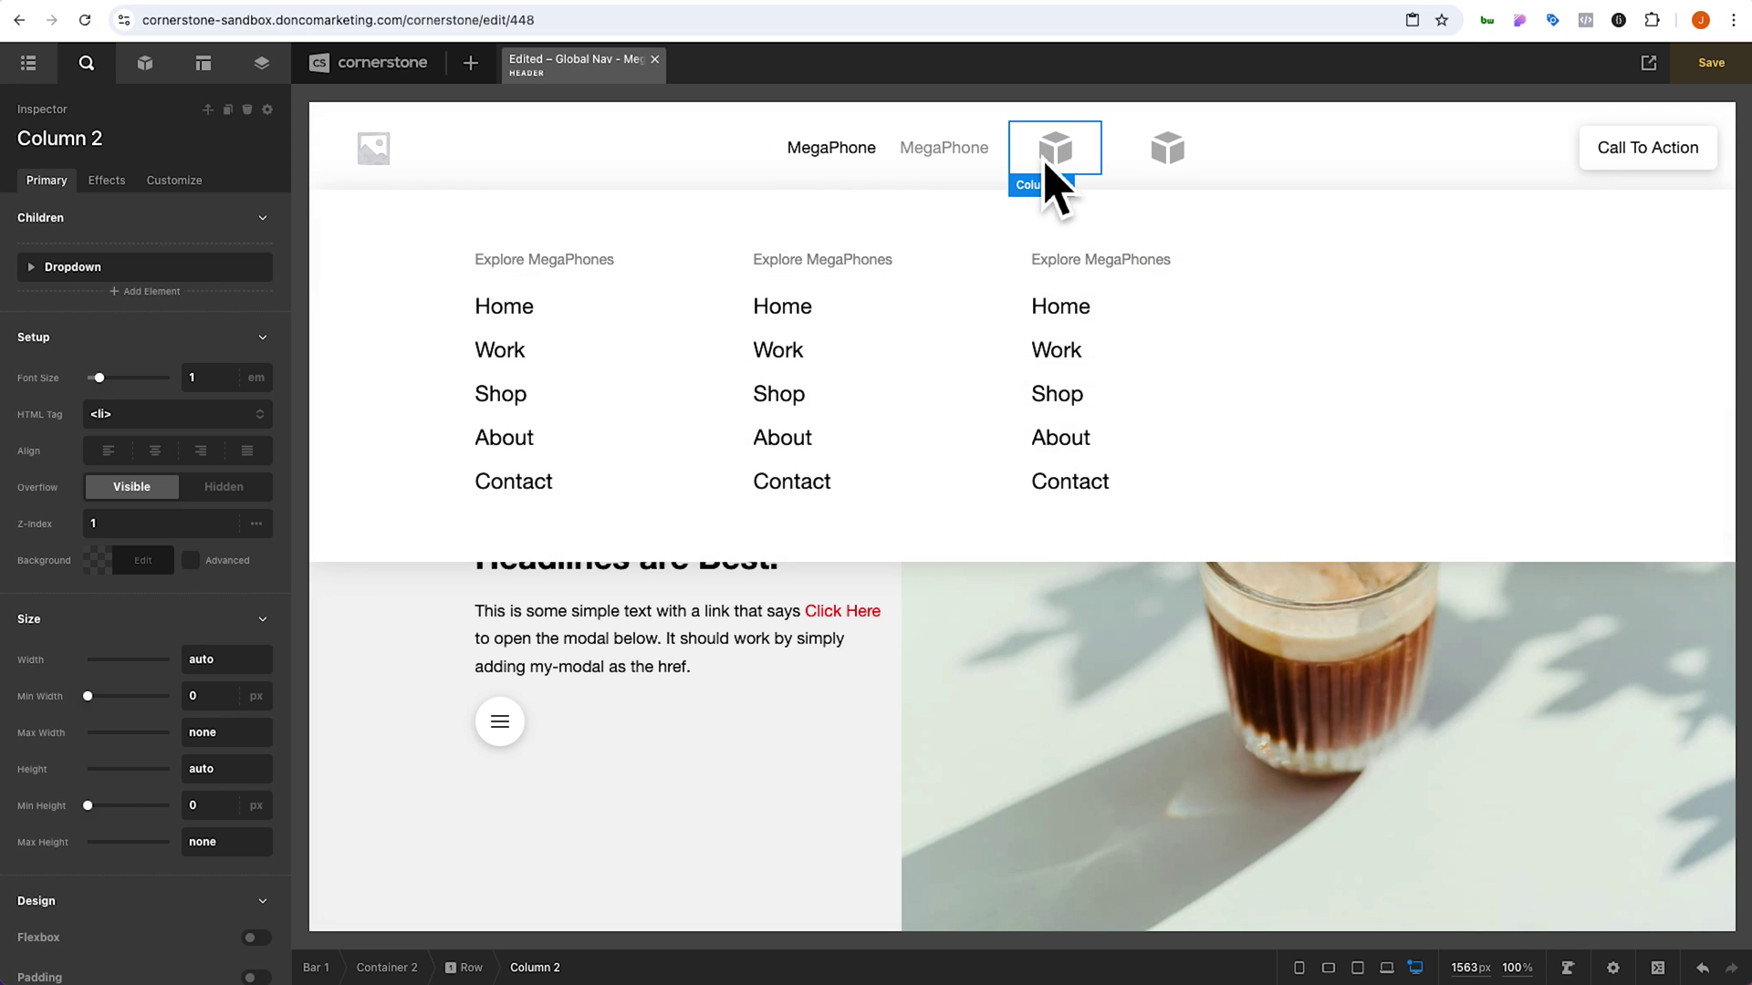
left_click(1025, 188)
left_click(1040, 188)
key("ctrl+v")
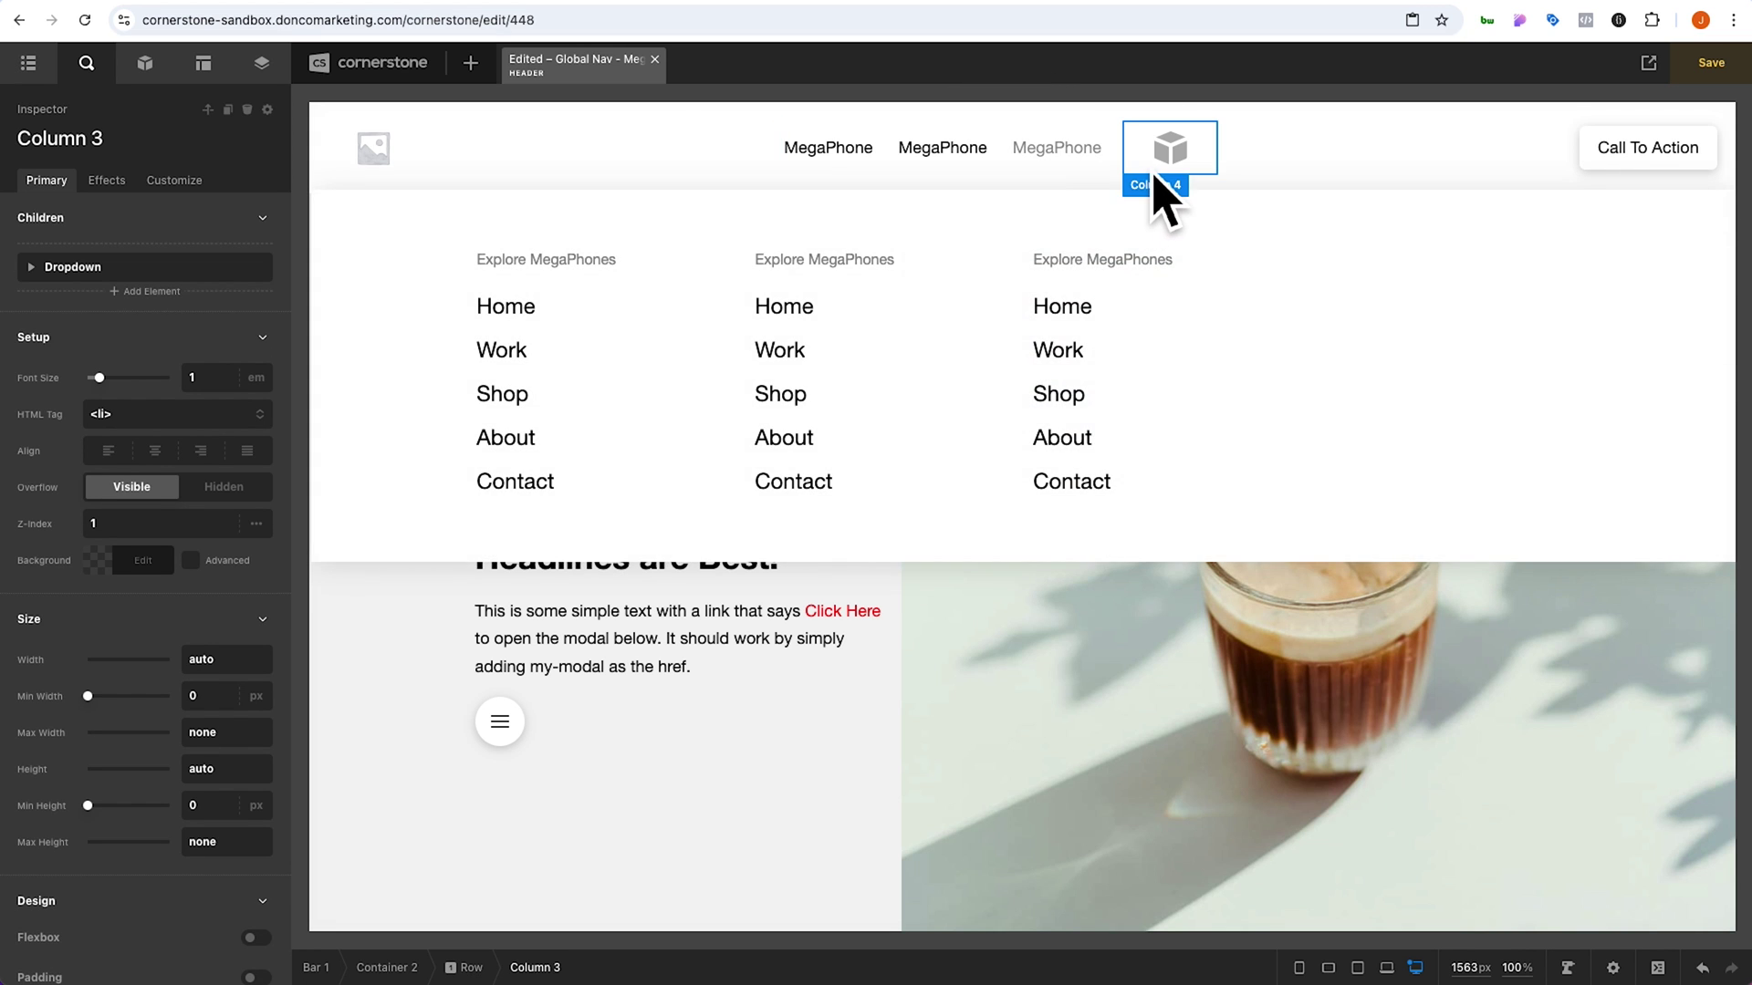
left_click(1156, 188)
key("ctrl+v")
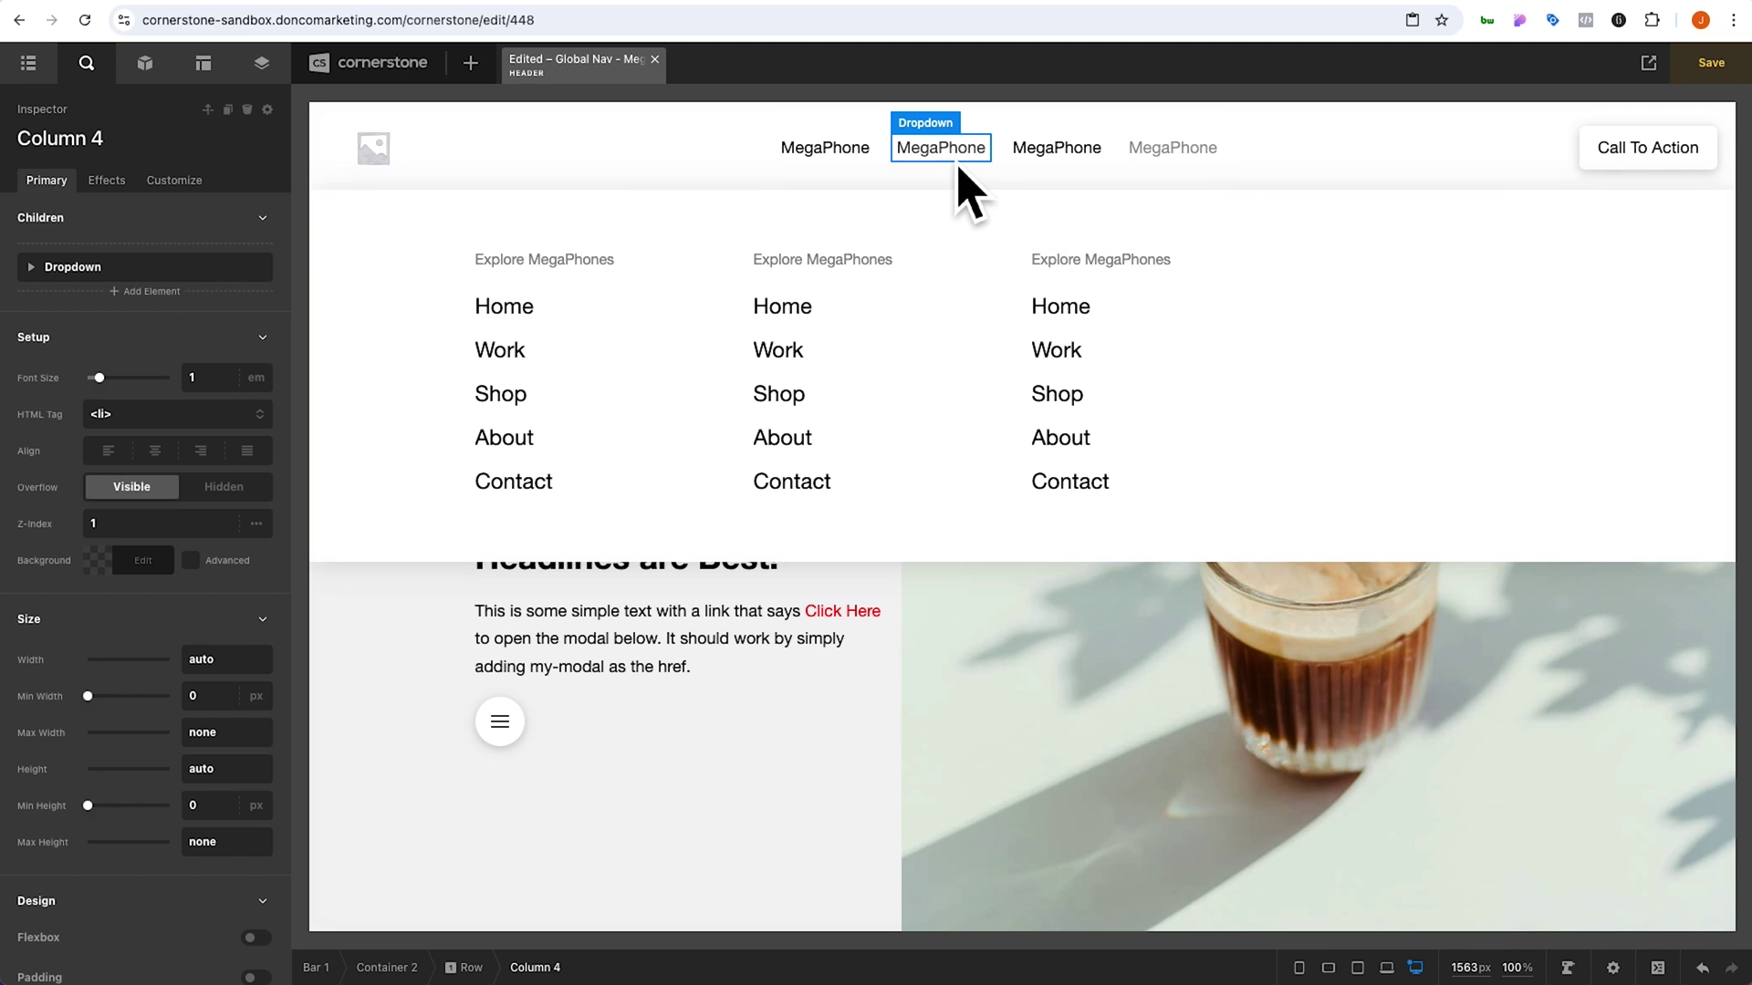
Set the second header dropdown's aria-label toggle attribute to MegaTablet
left_click(958, 163)
left_click(256, 200)
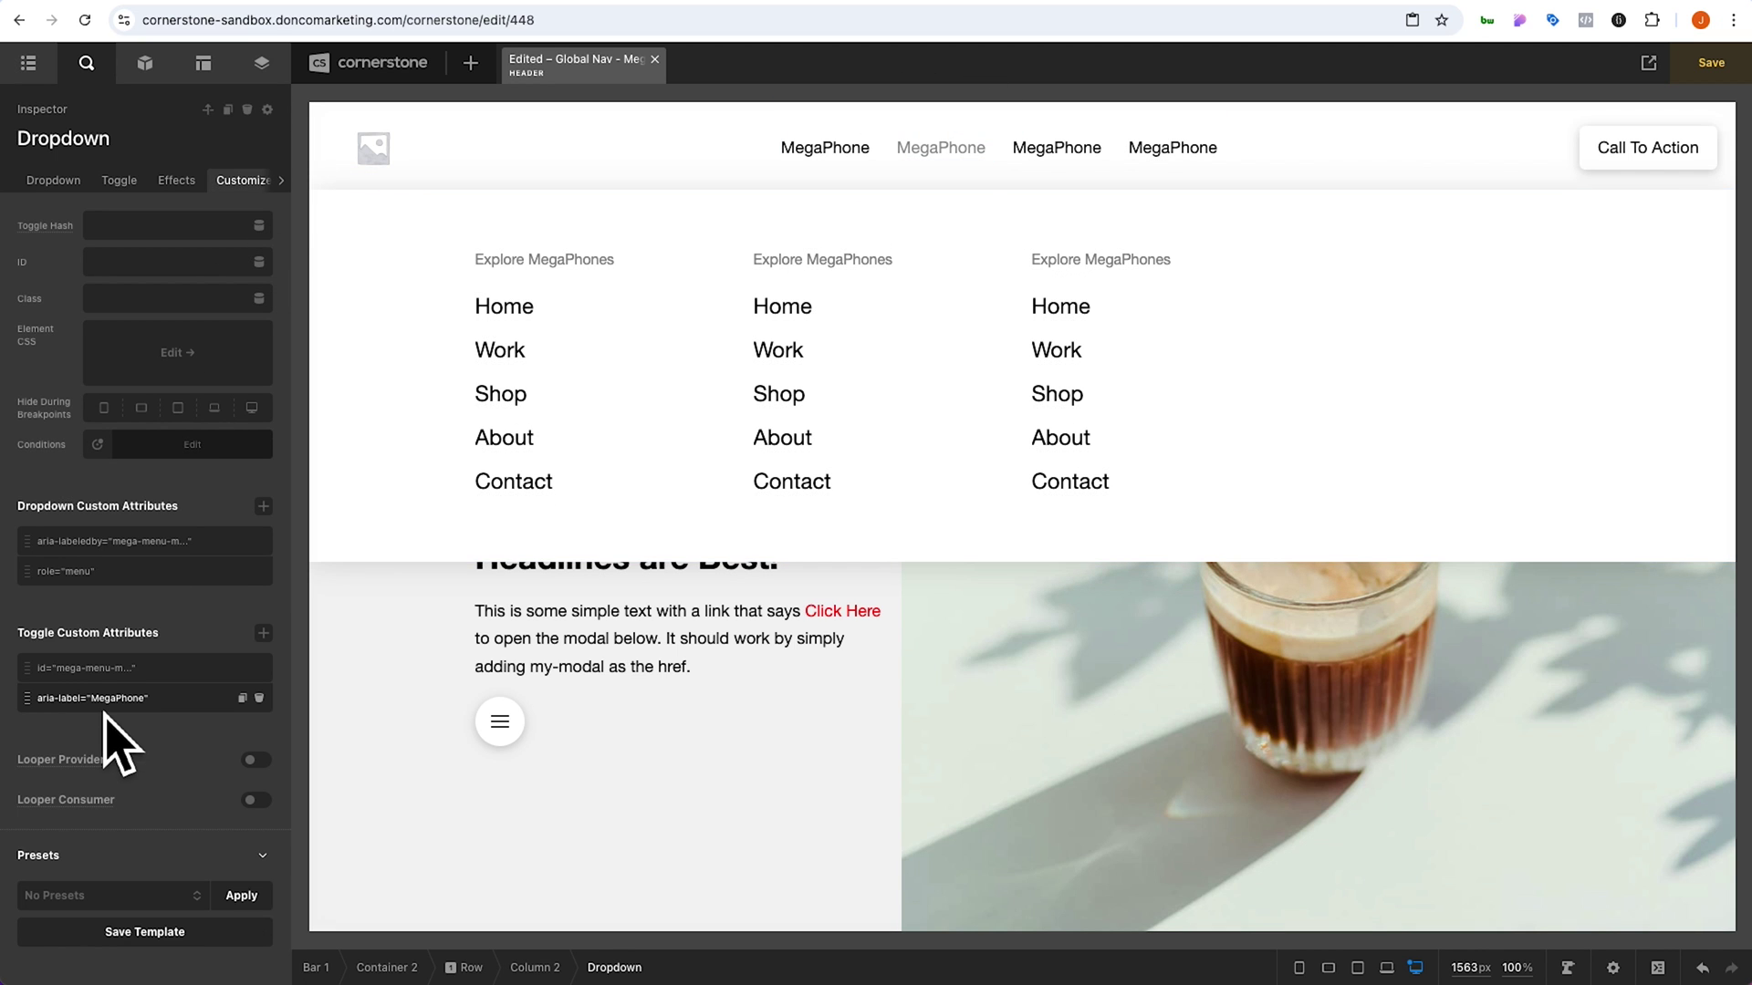
left_click(104, 709)
double_click(128, 781)
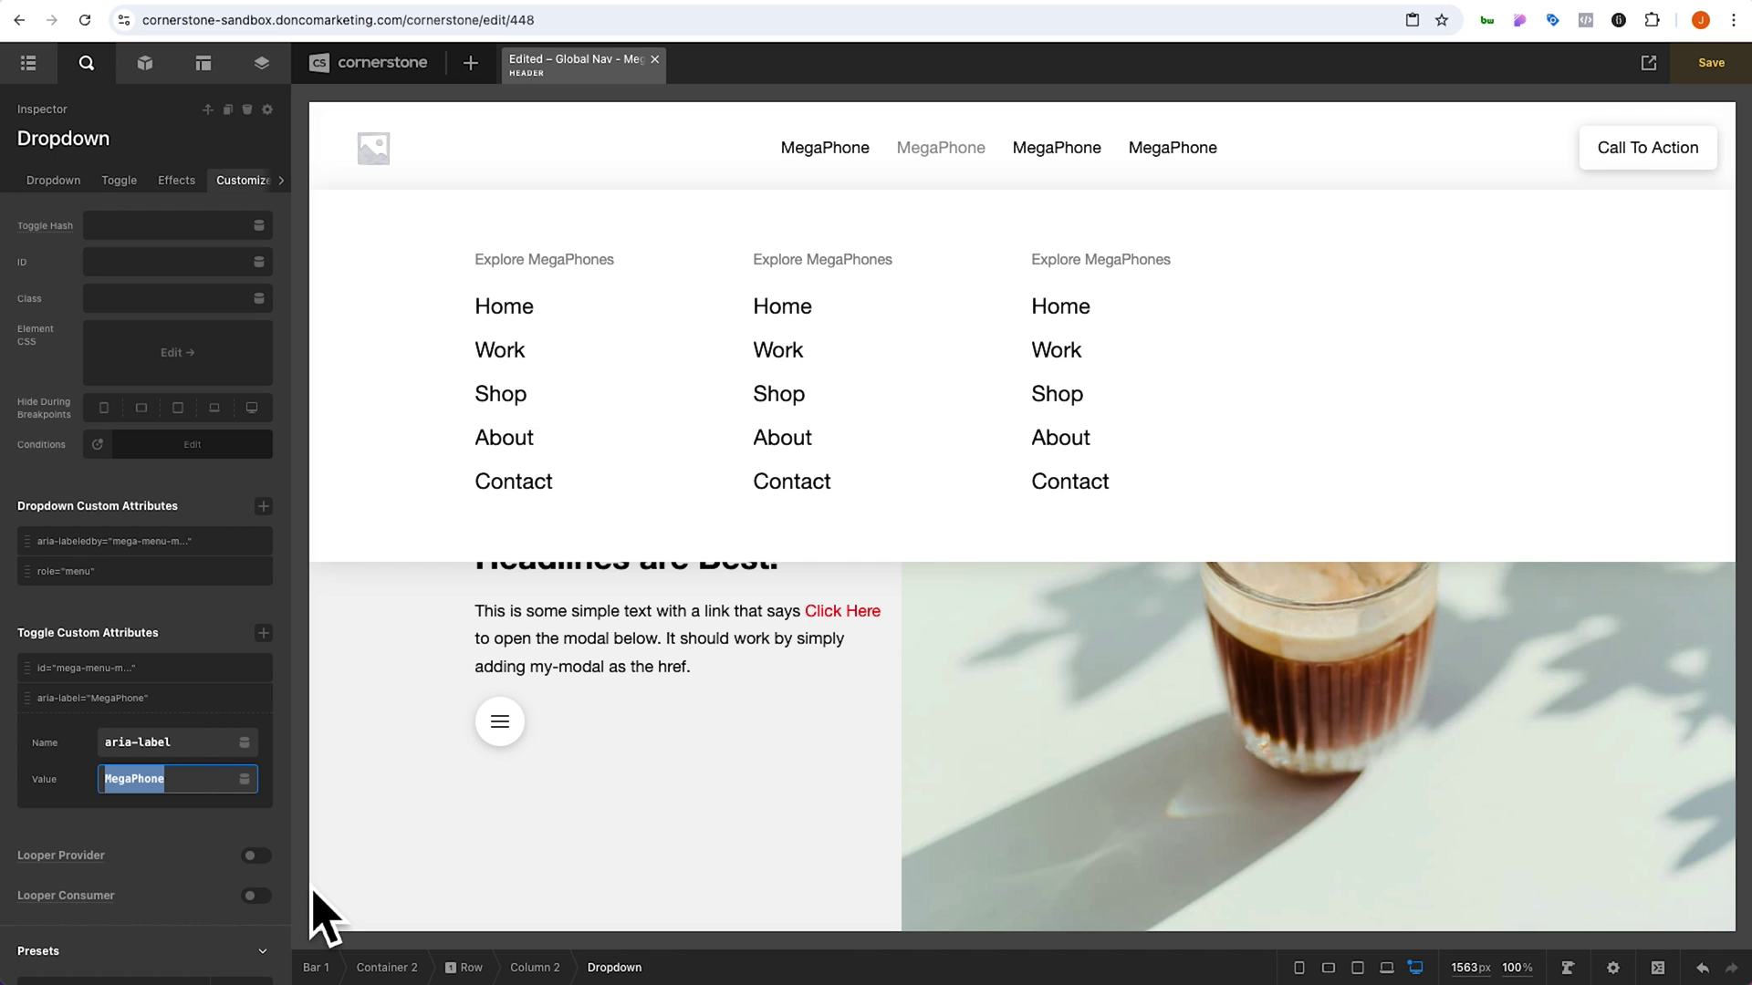
type("MegaTablet")
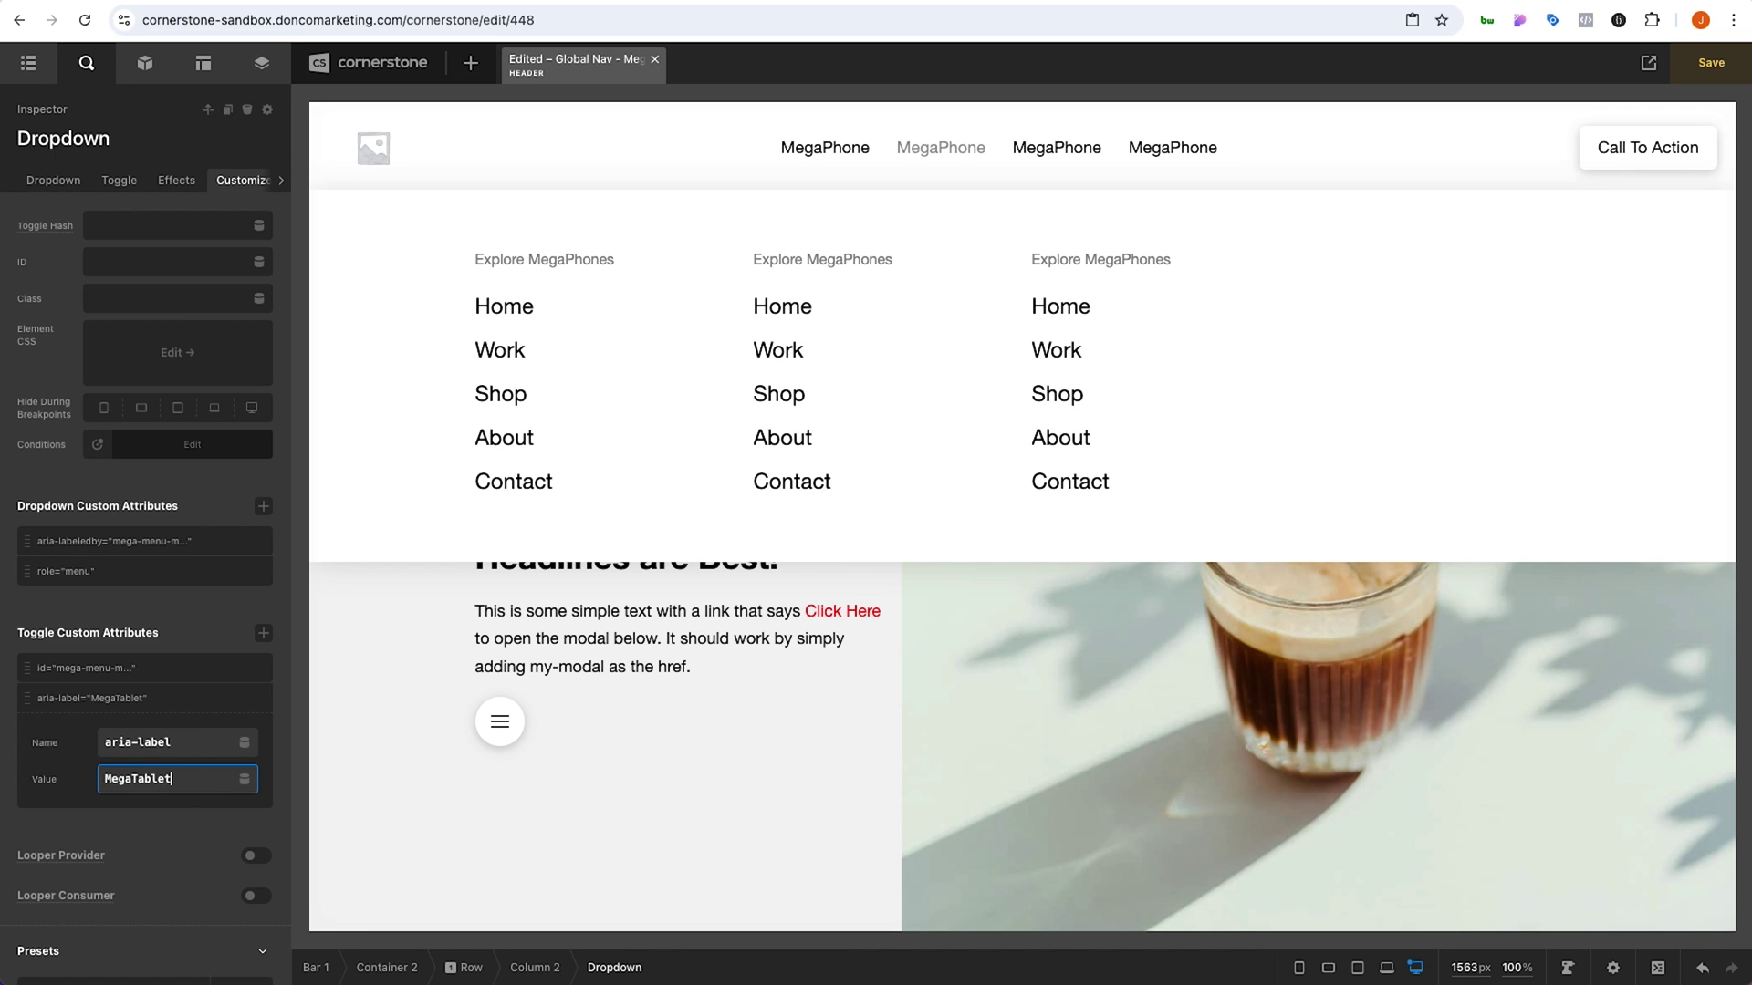
Set the second dropdown's toggle id and its aria-labeledby attribute to mega-menu-megatablet
left_click(128, 674)
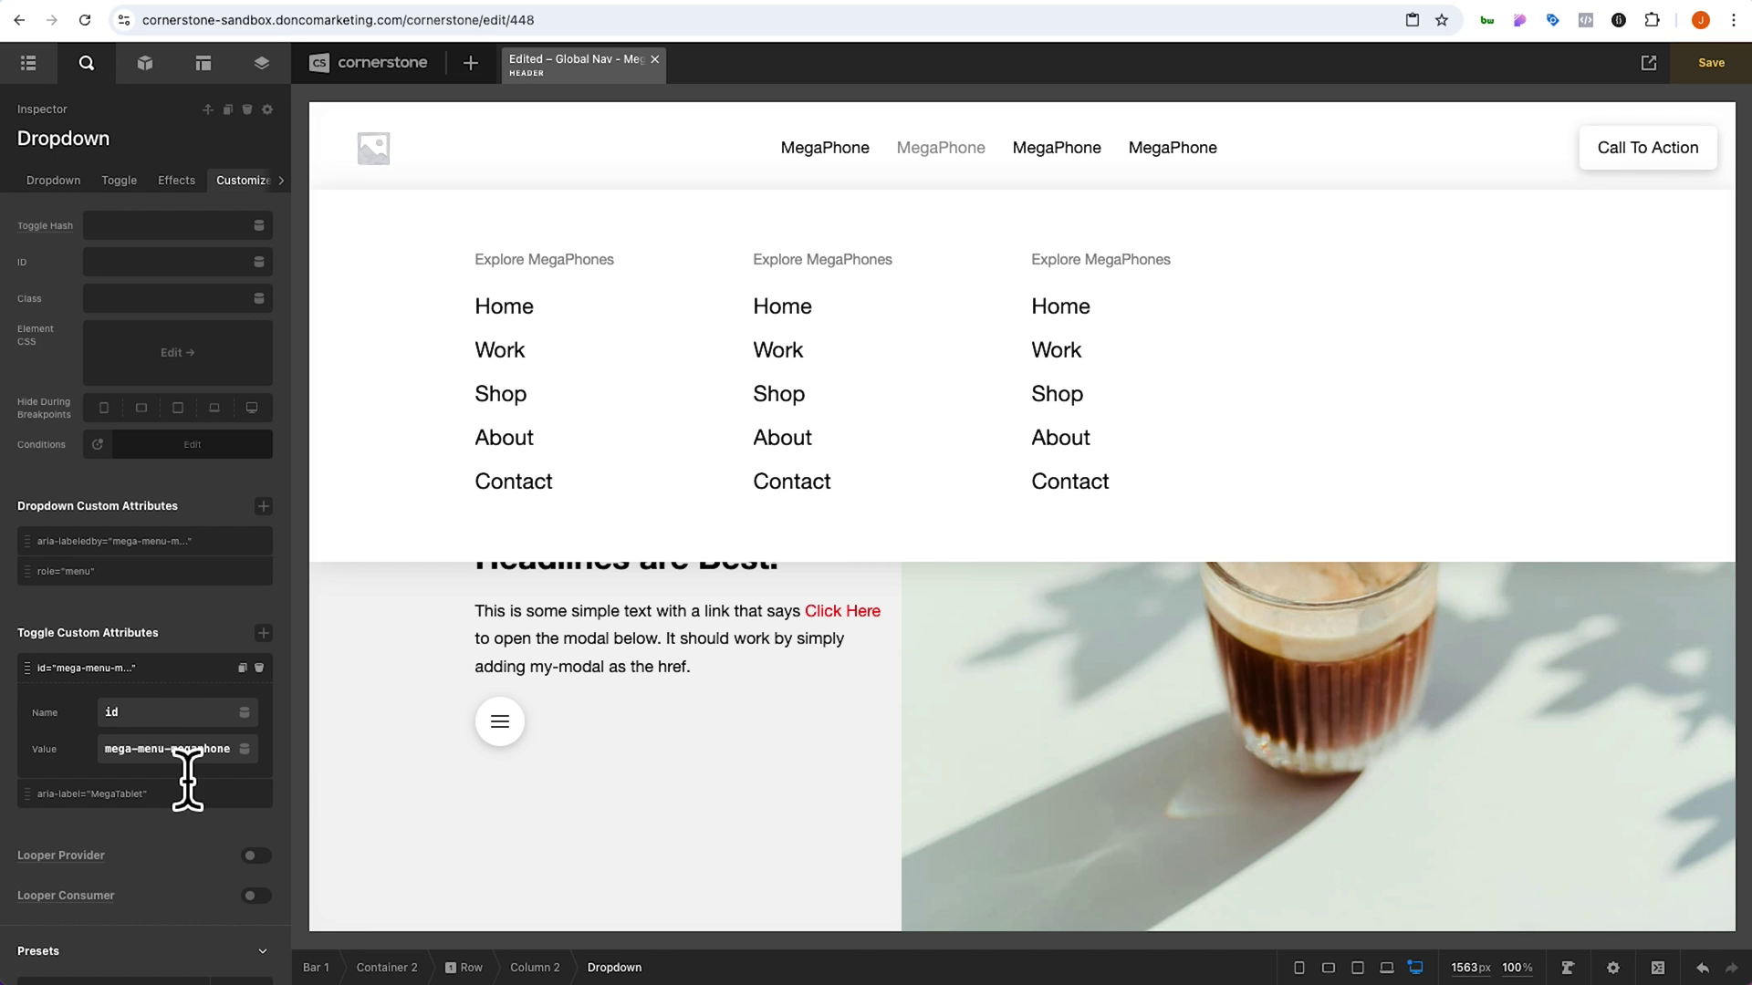
type("me")
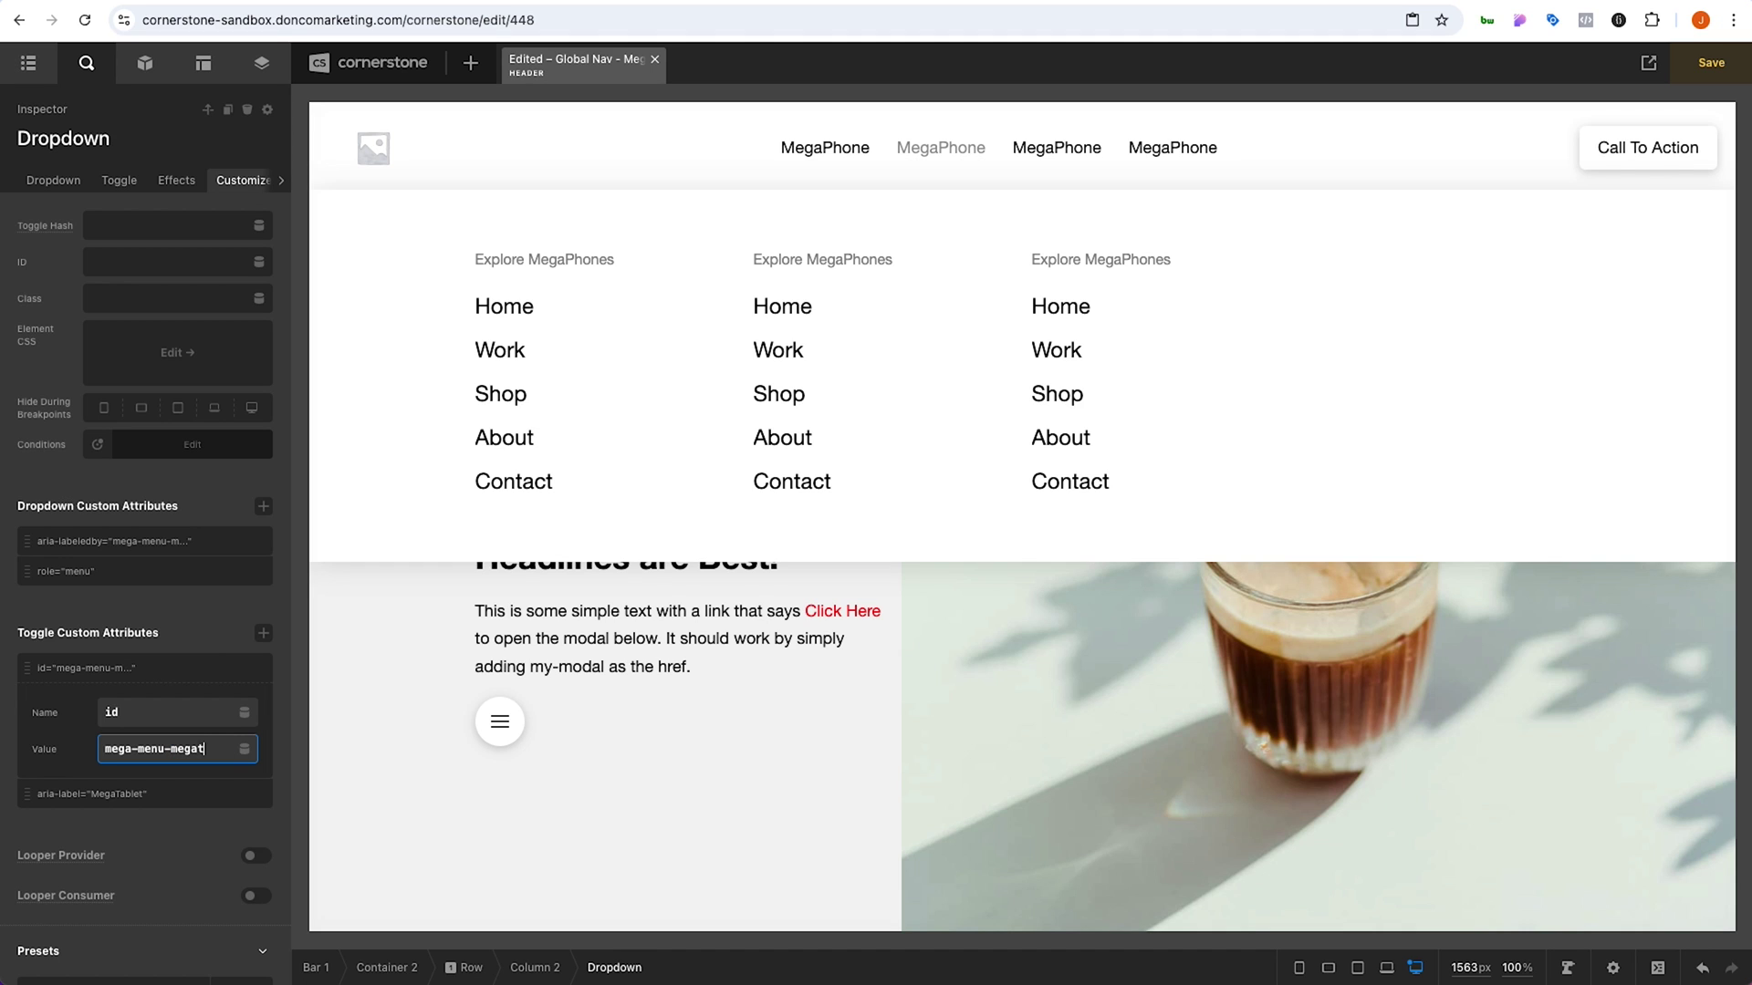
left_click(165, 551)
double_click(196, 621)
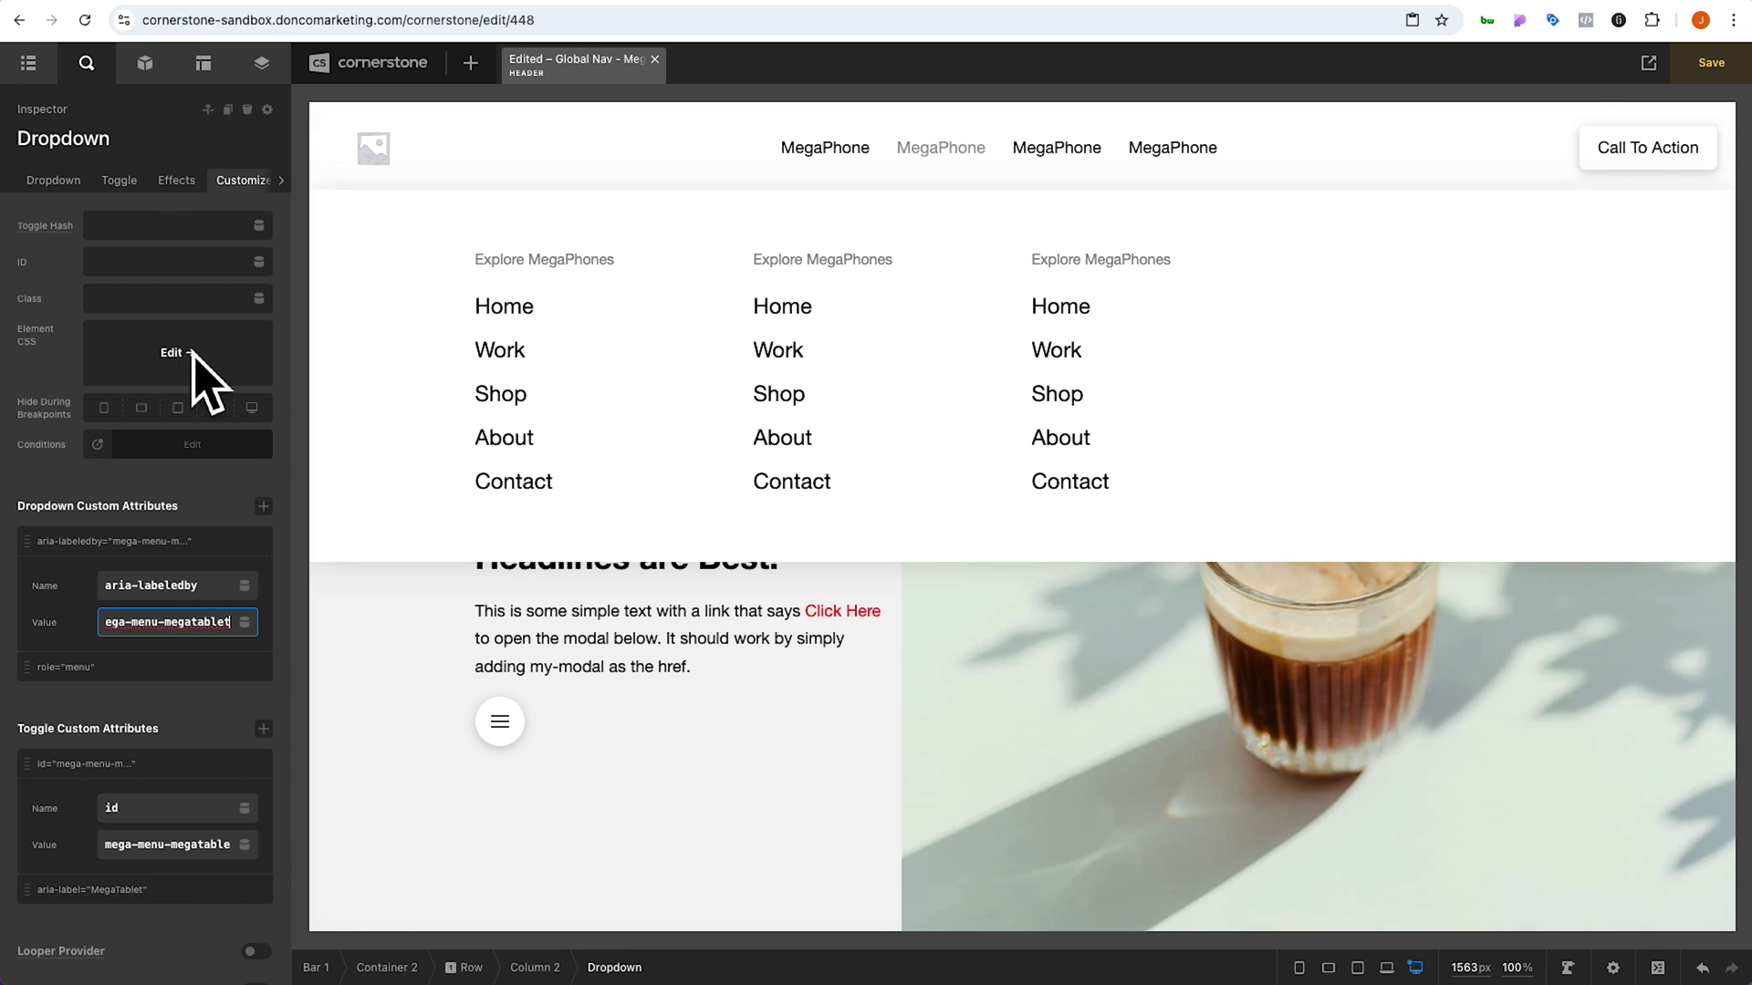
Set the second dropdown toggle's primary text to MegaTablet
left_click(119, 180)
scroll(177, 466, "down", 8)
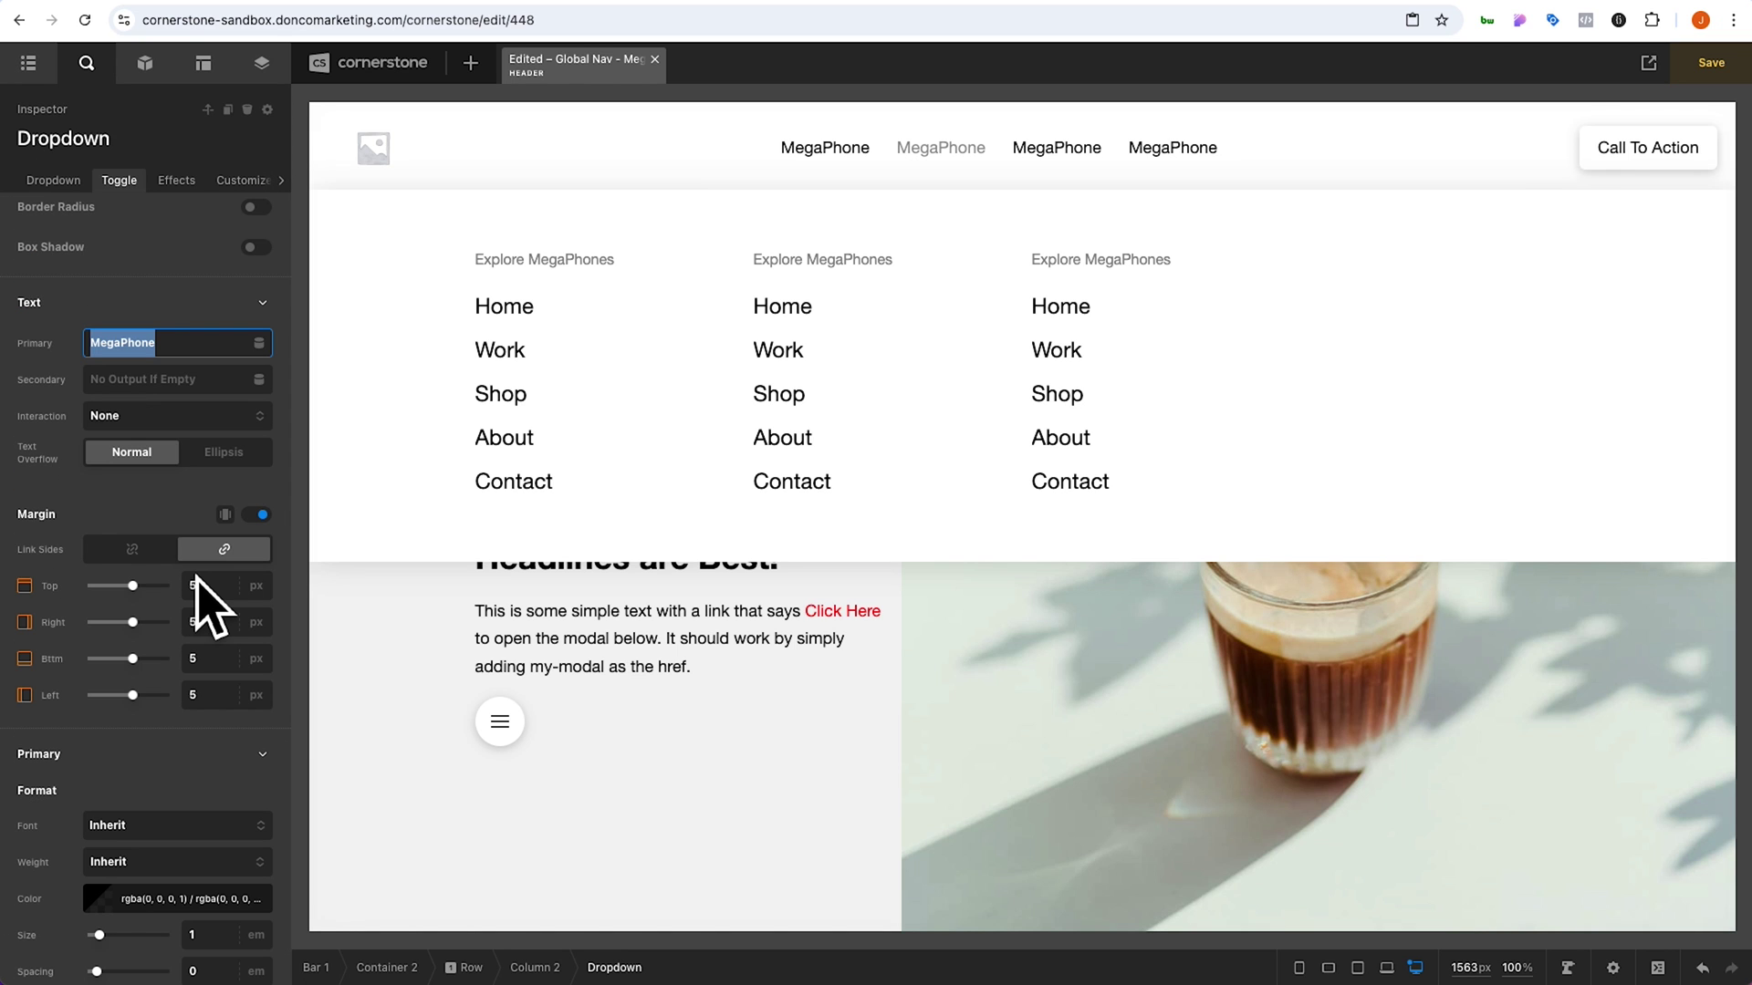
type("Meg")
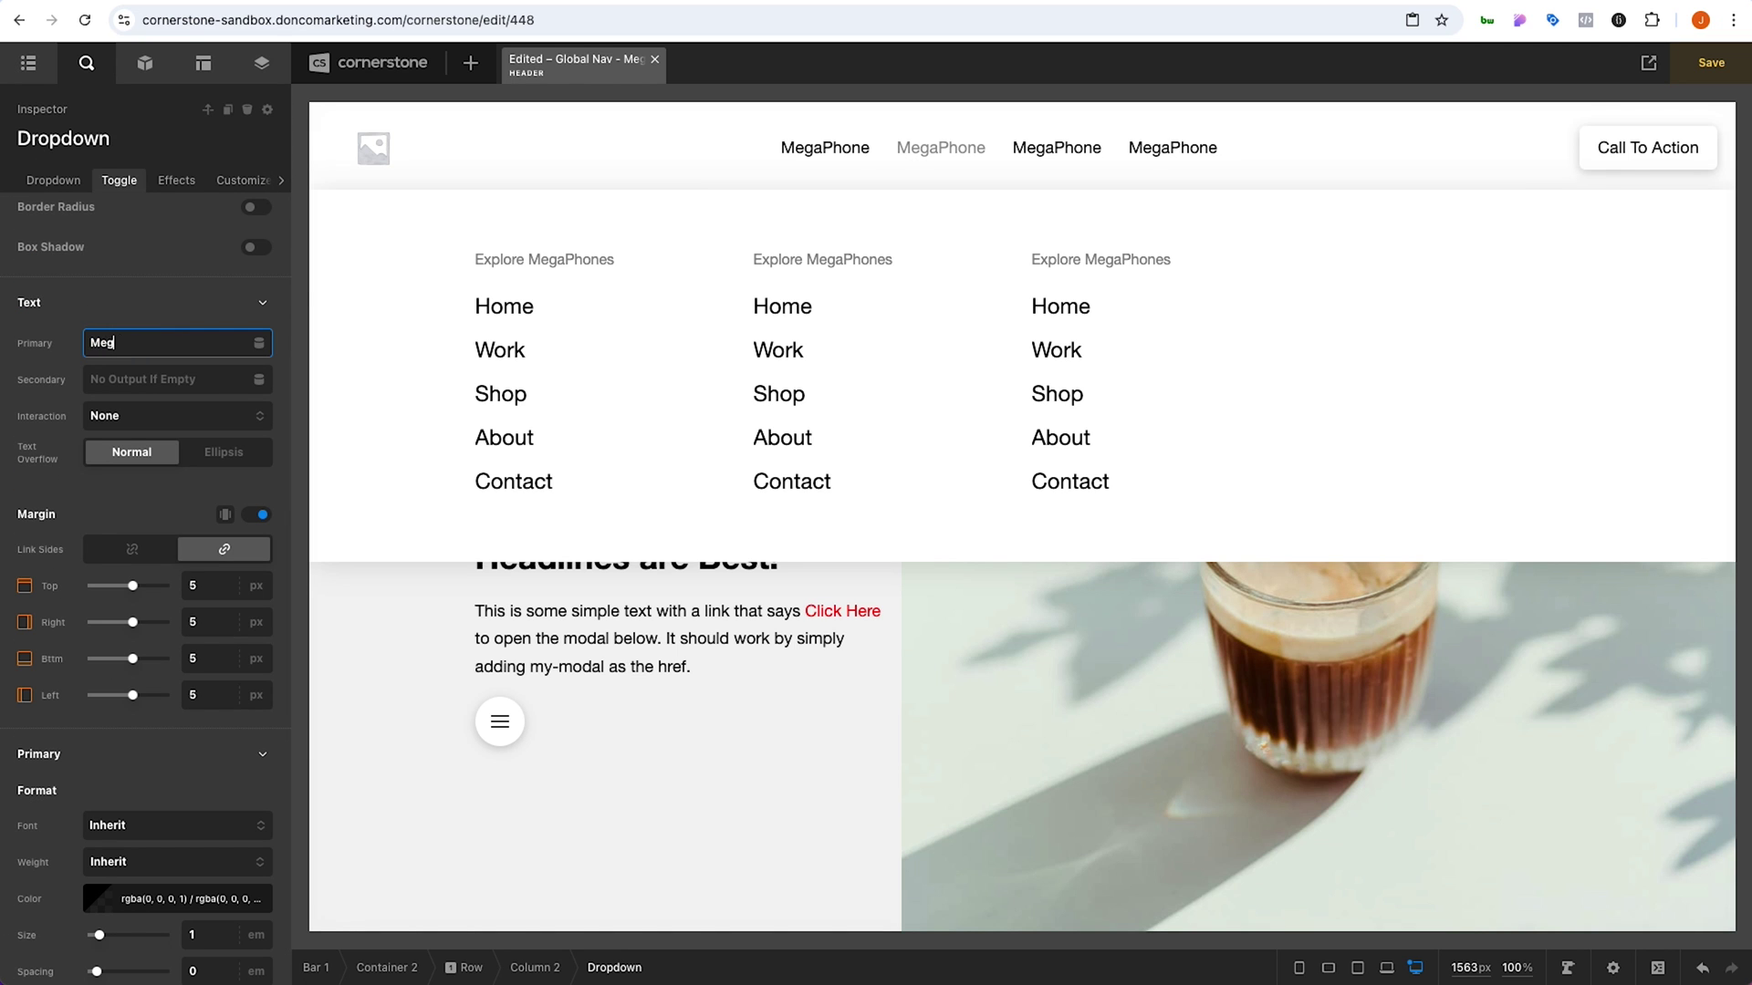
type("aTablet")
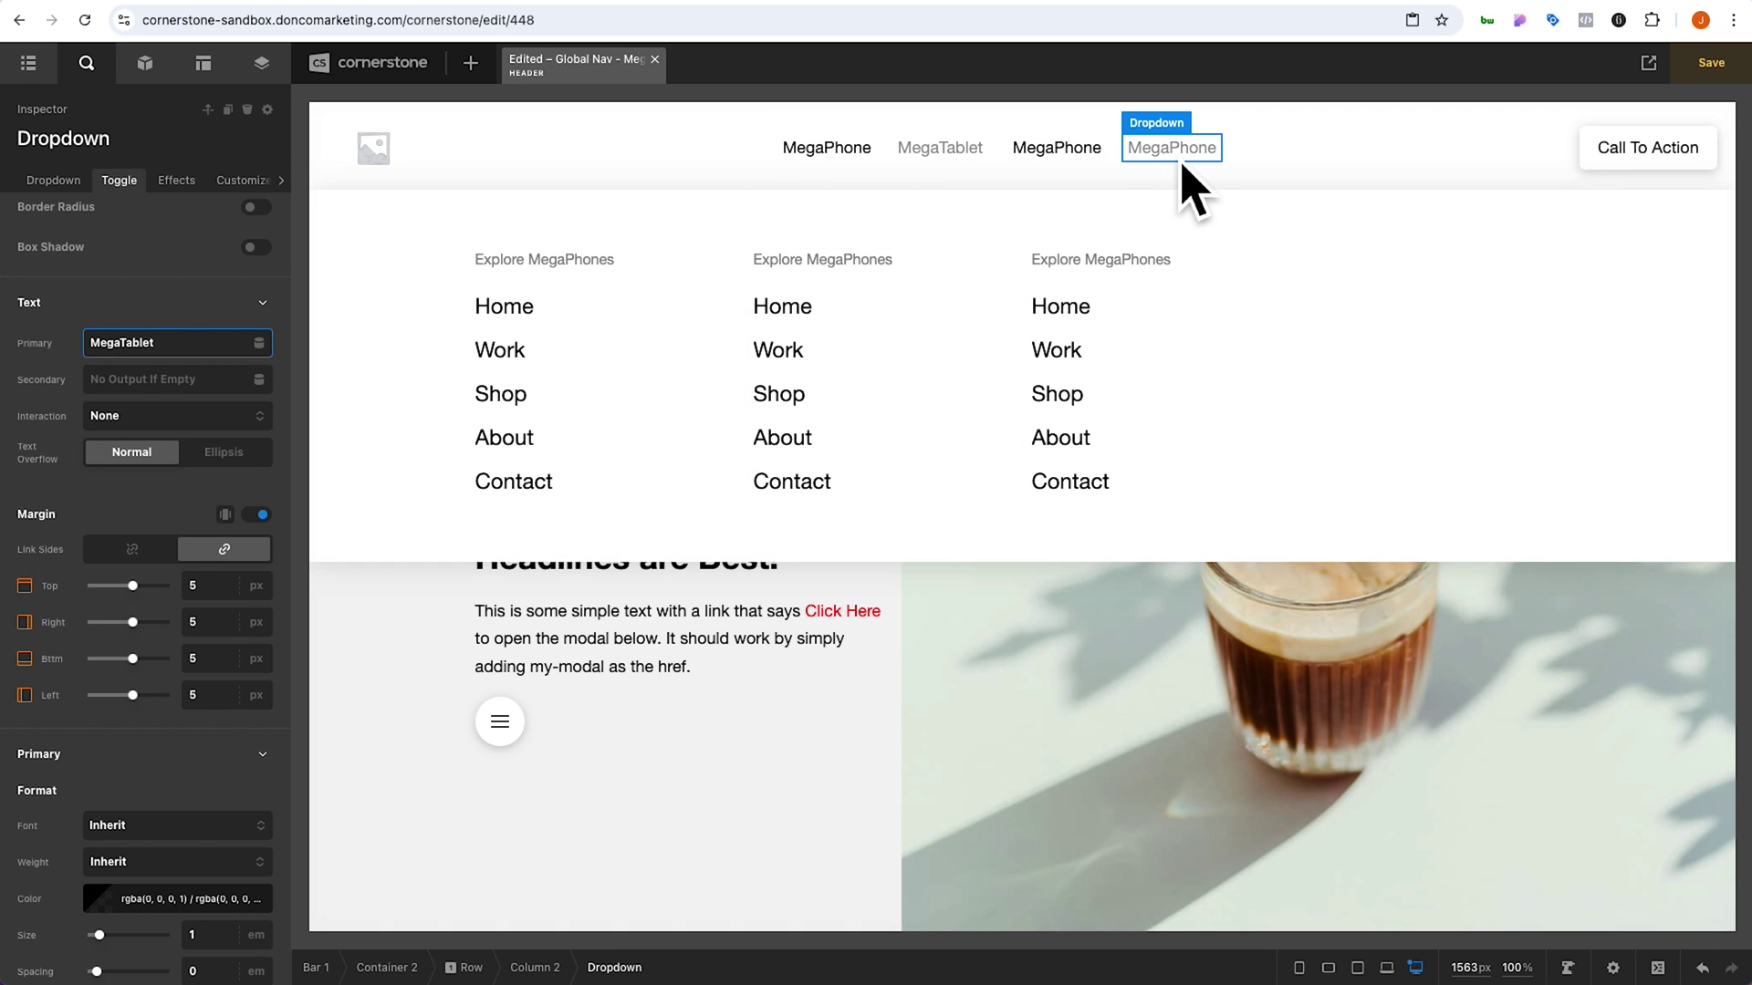
Save the header and test the MegaPhone dropdown on the live page
key("ctrl+s")
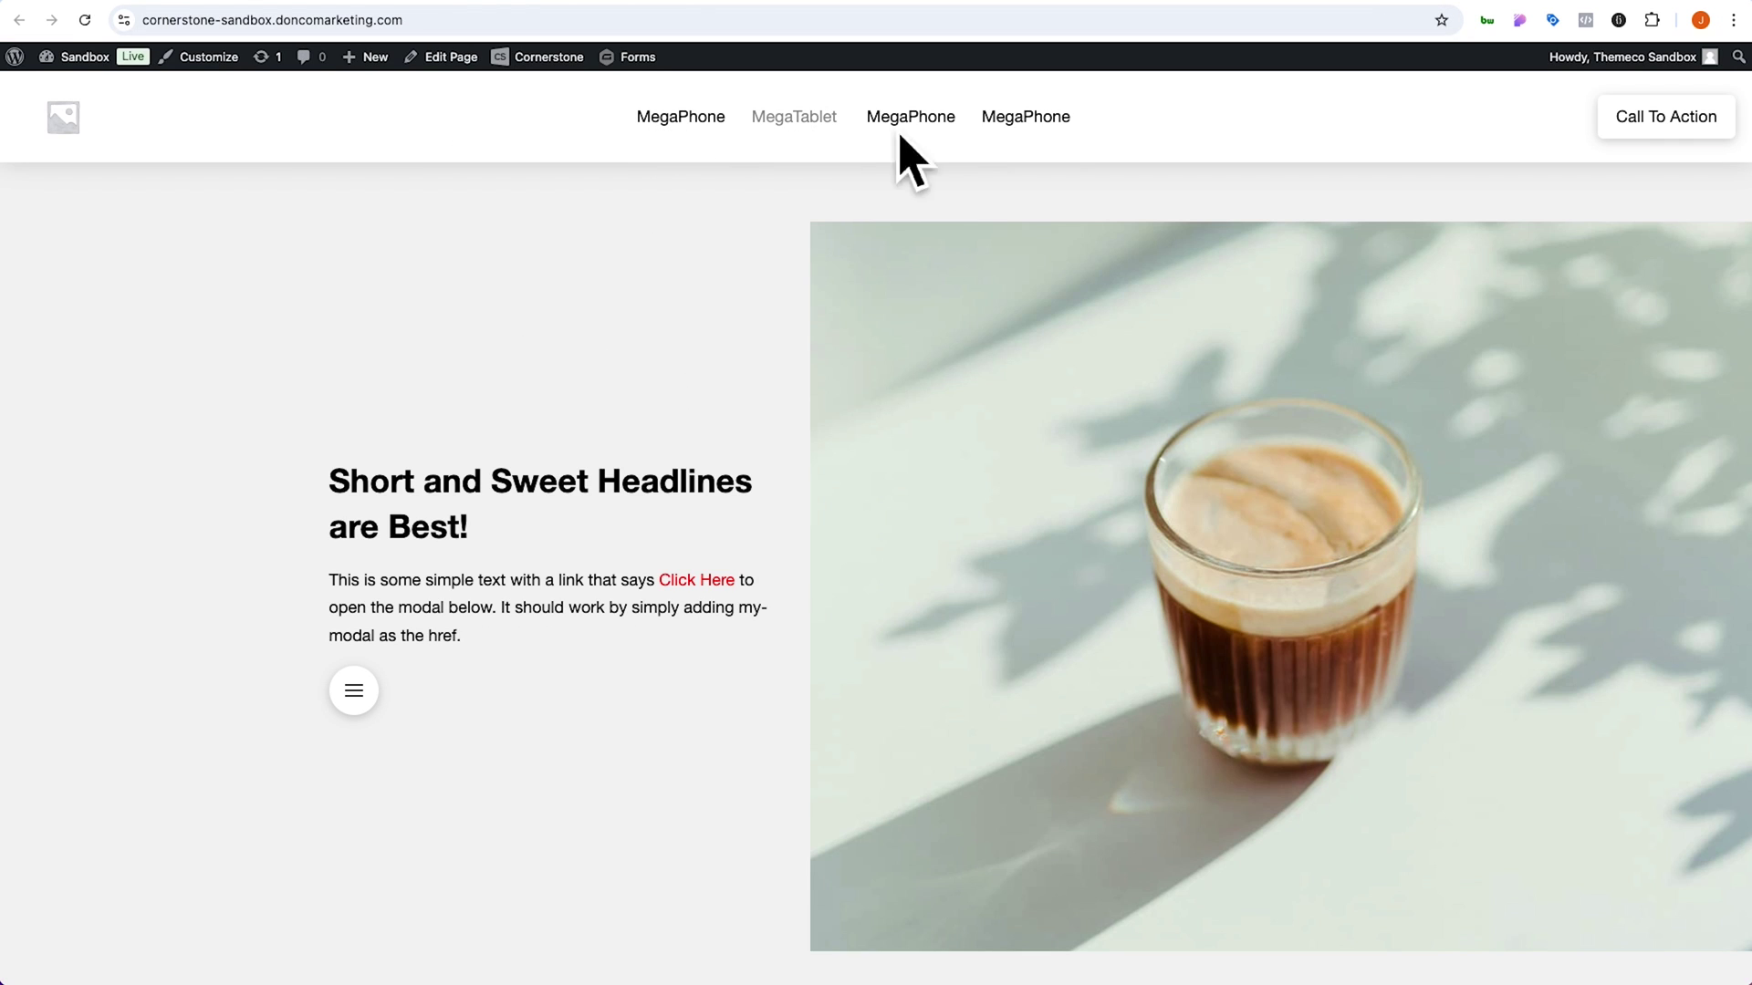
left_click(680, 117)
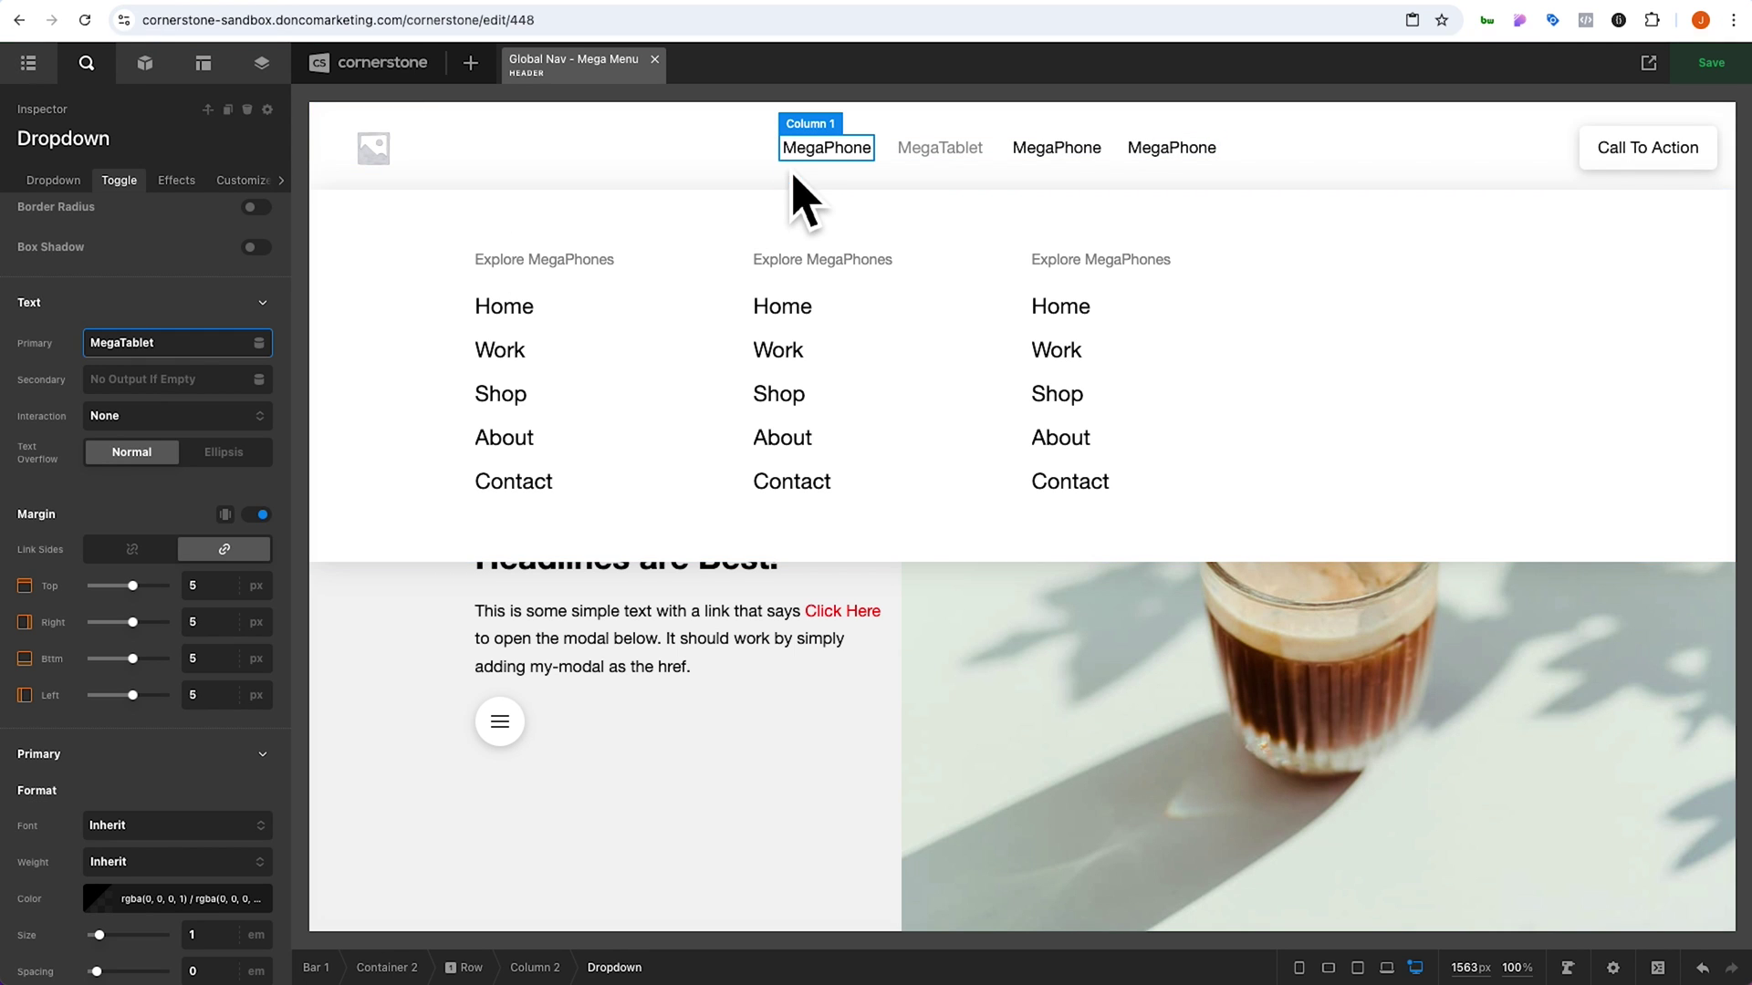
Set the trigger of the MegaPhone and MegaTablet dropdowns to Hover
left_click(816, 167)
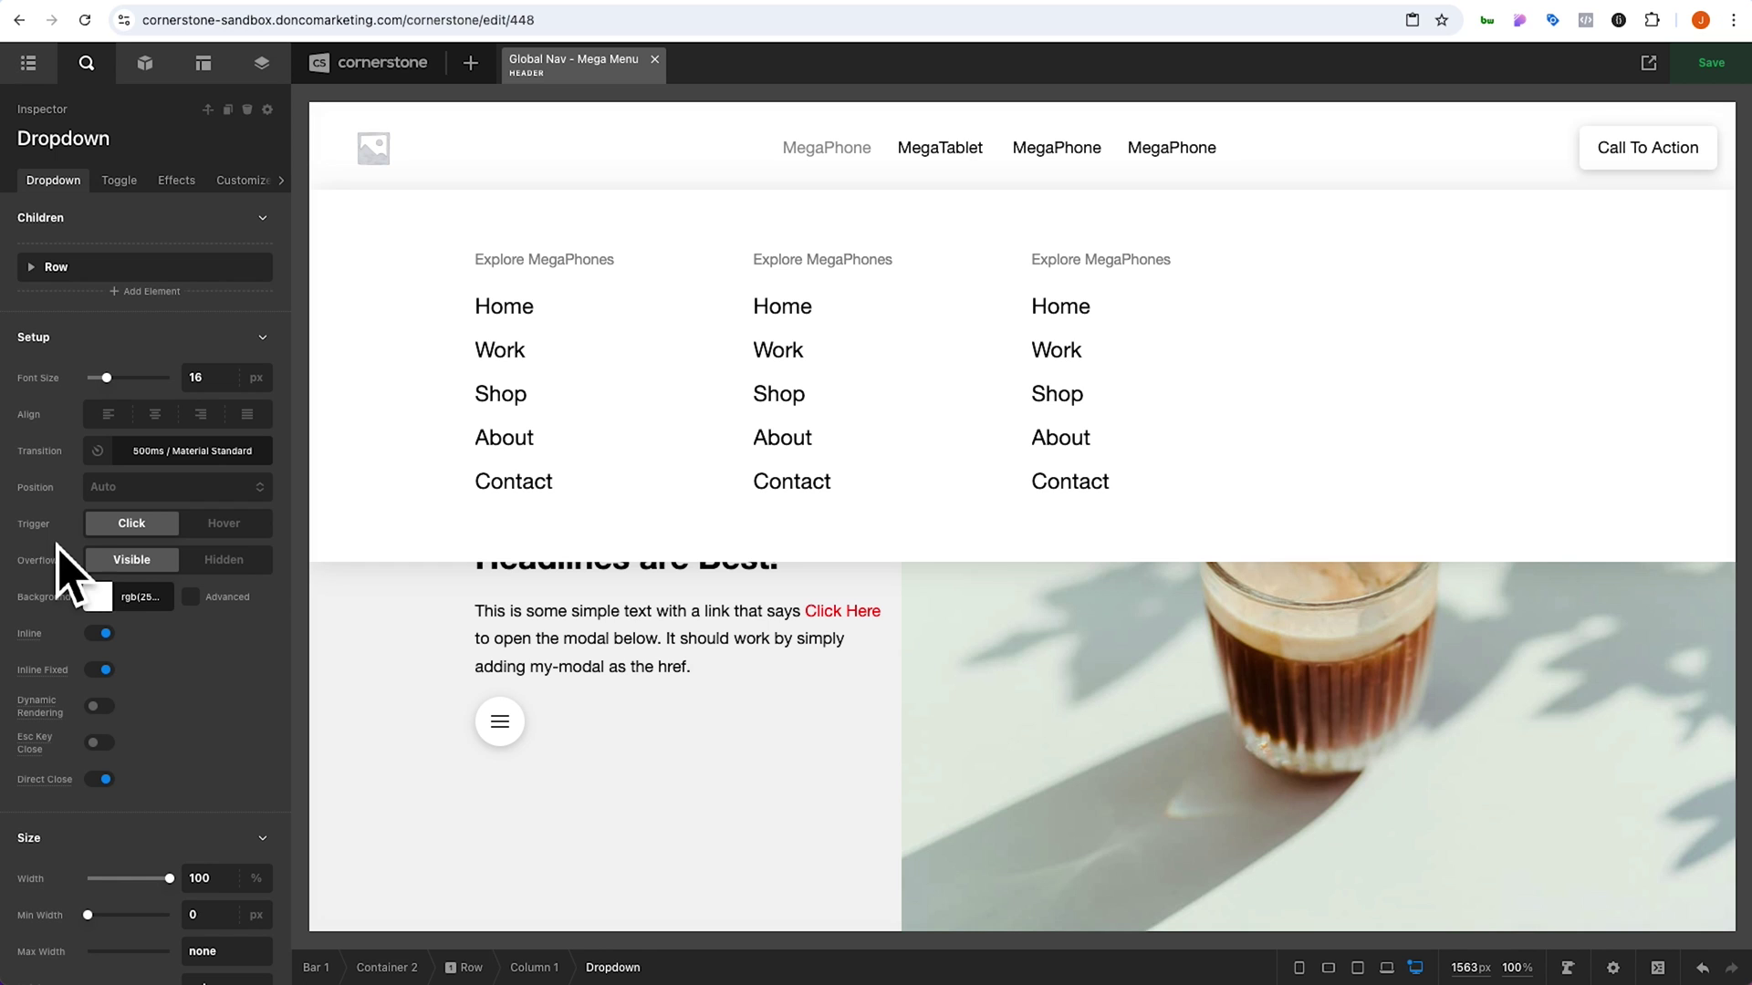
left_click(239, 527)
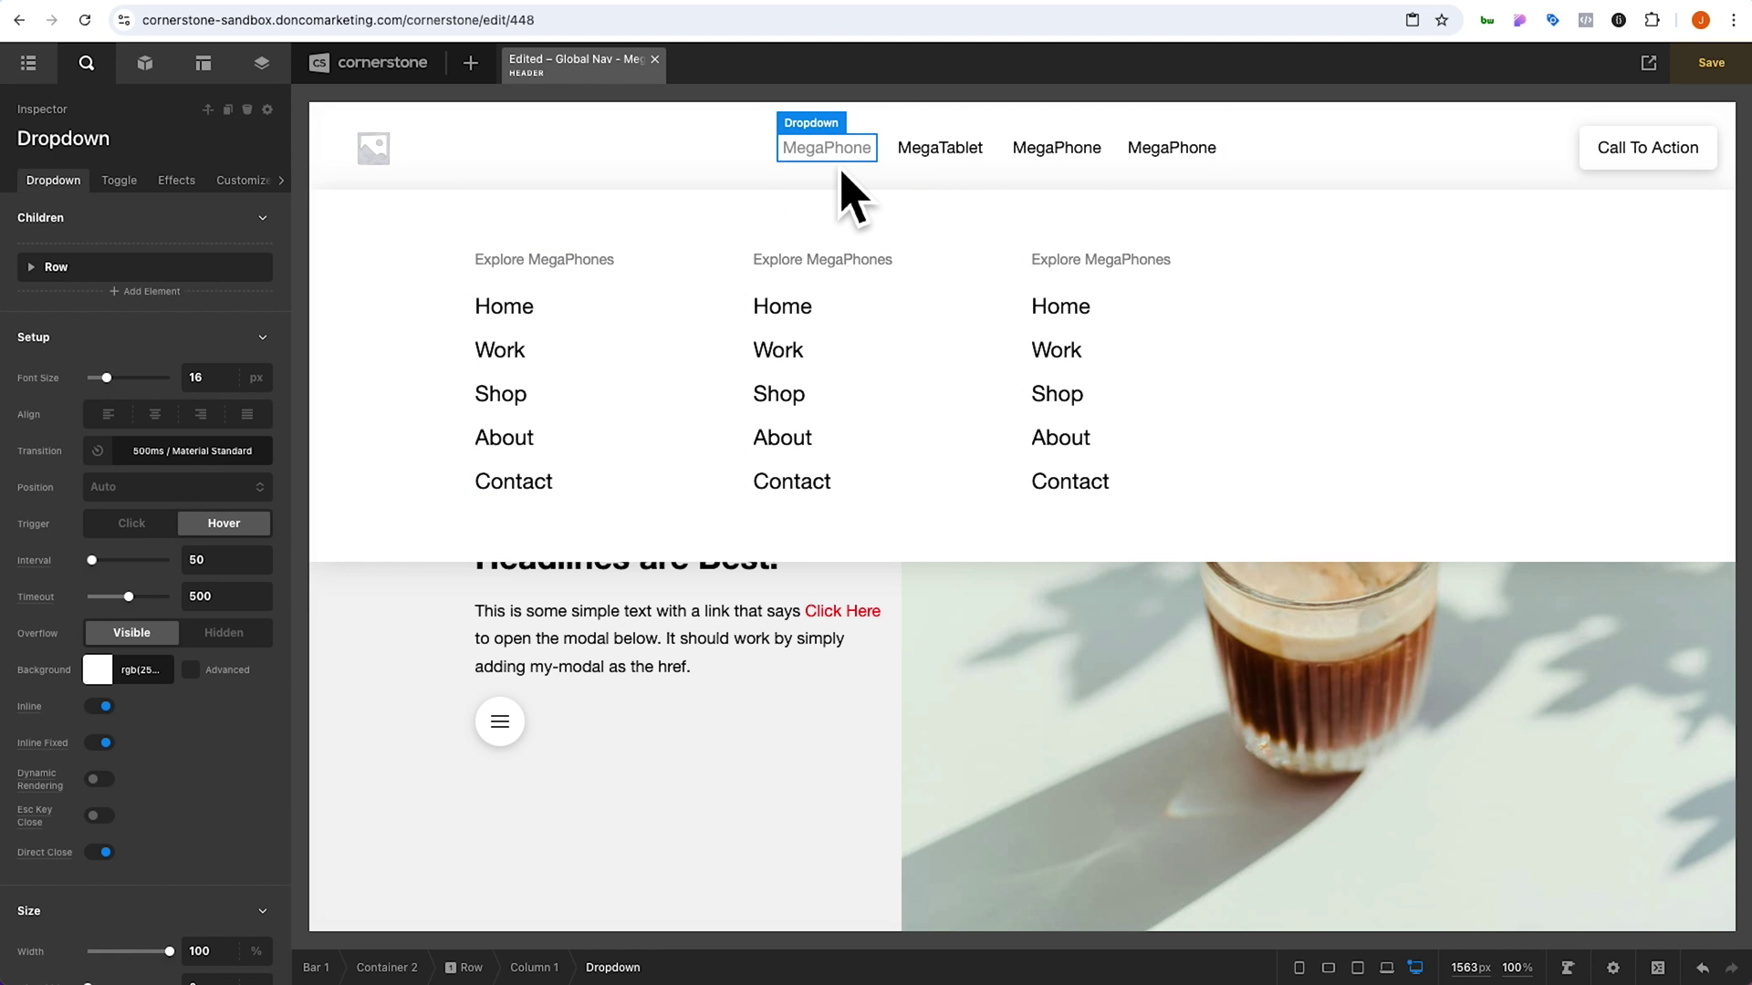
left_click(946, 161)
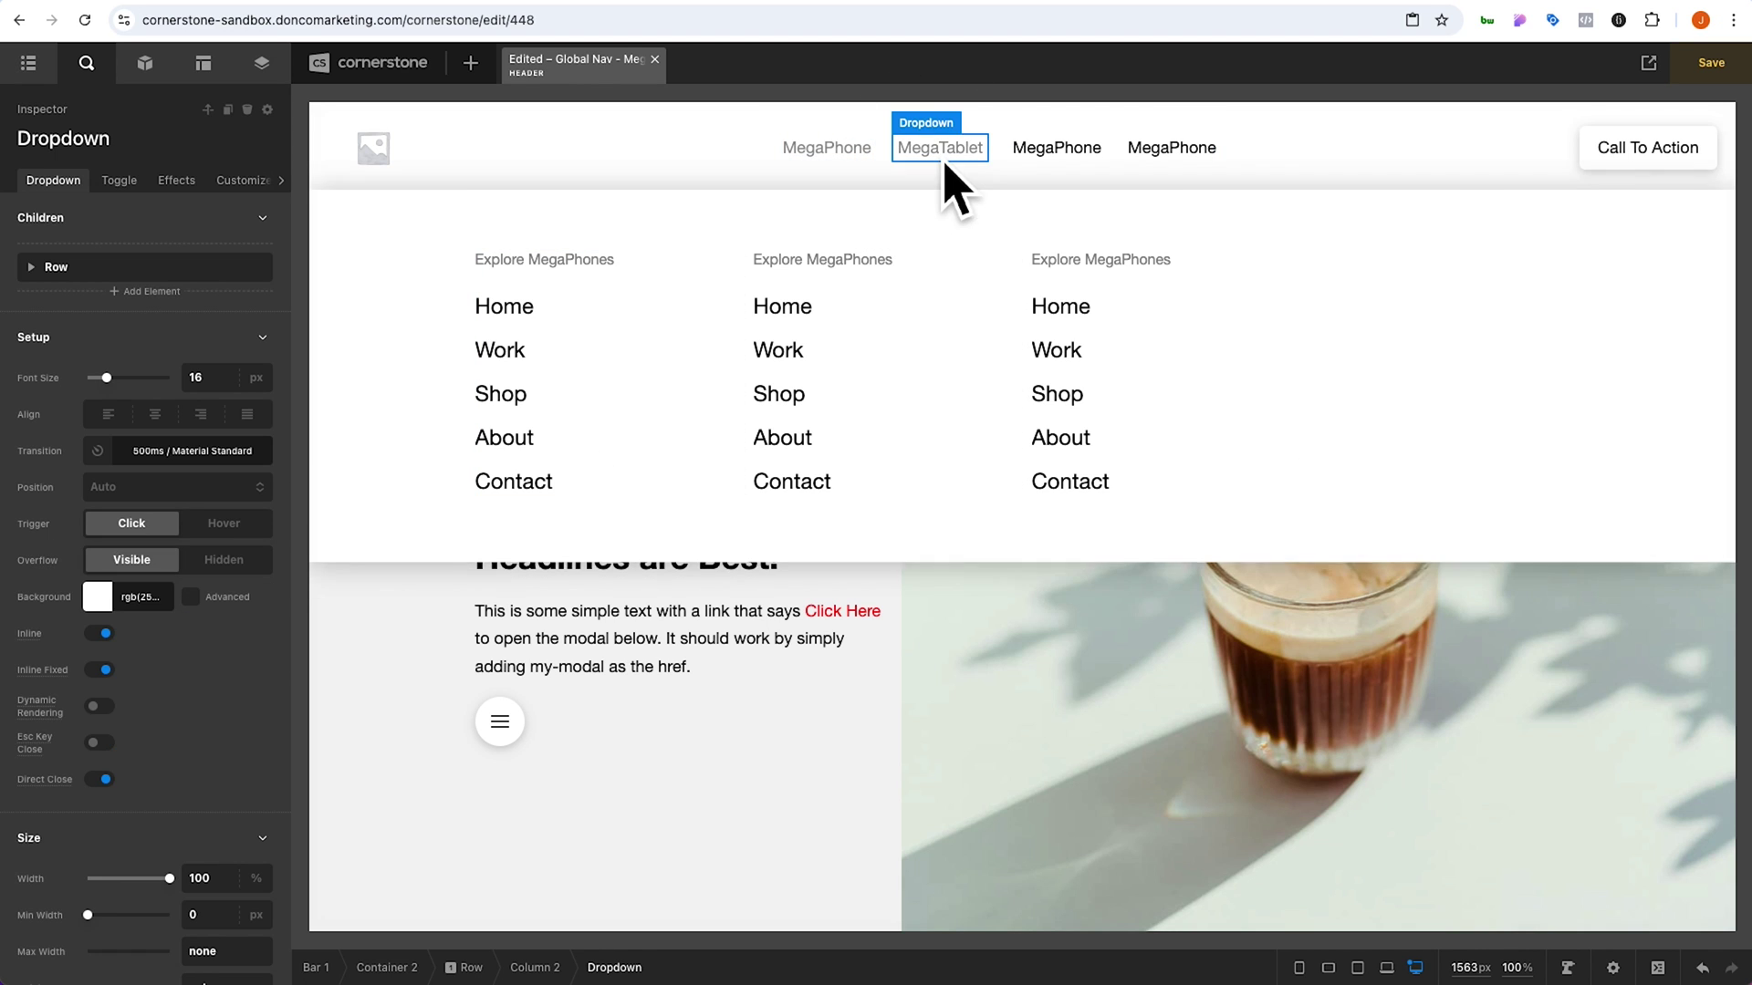
left_click(228, 526)
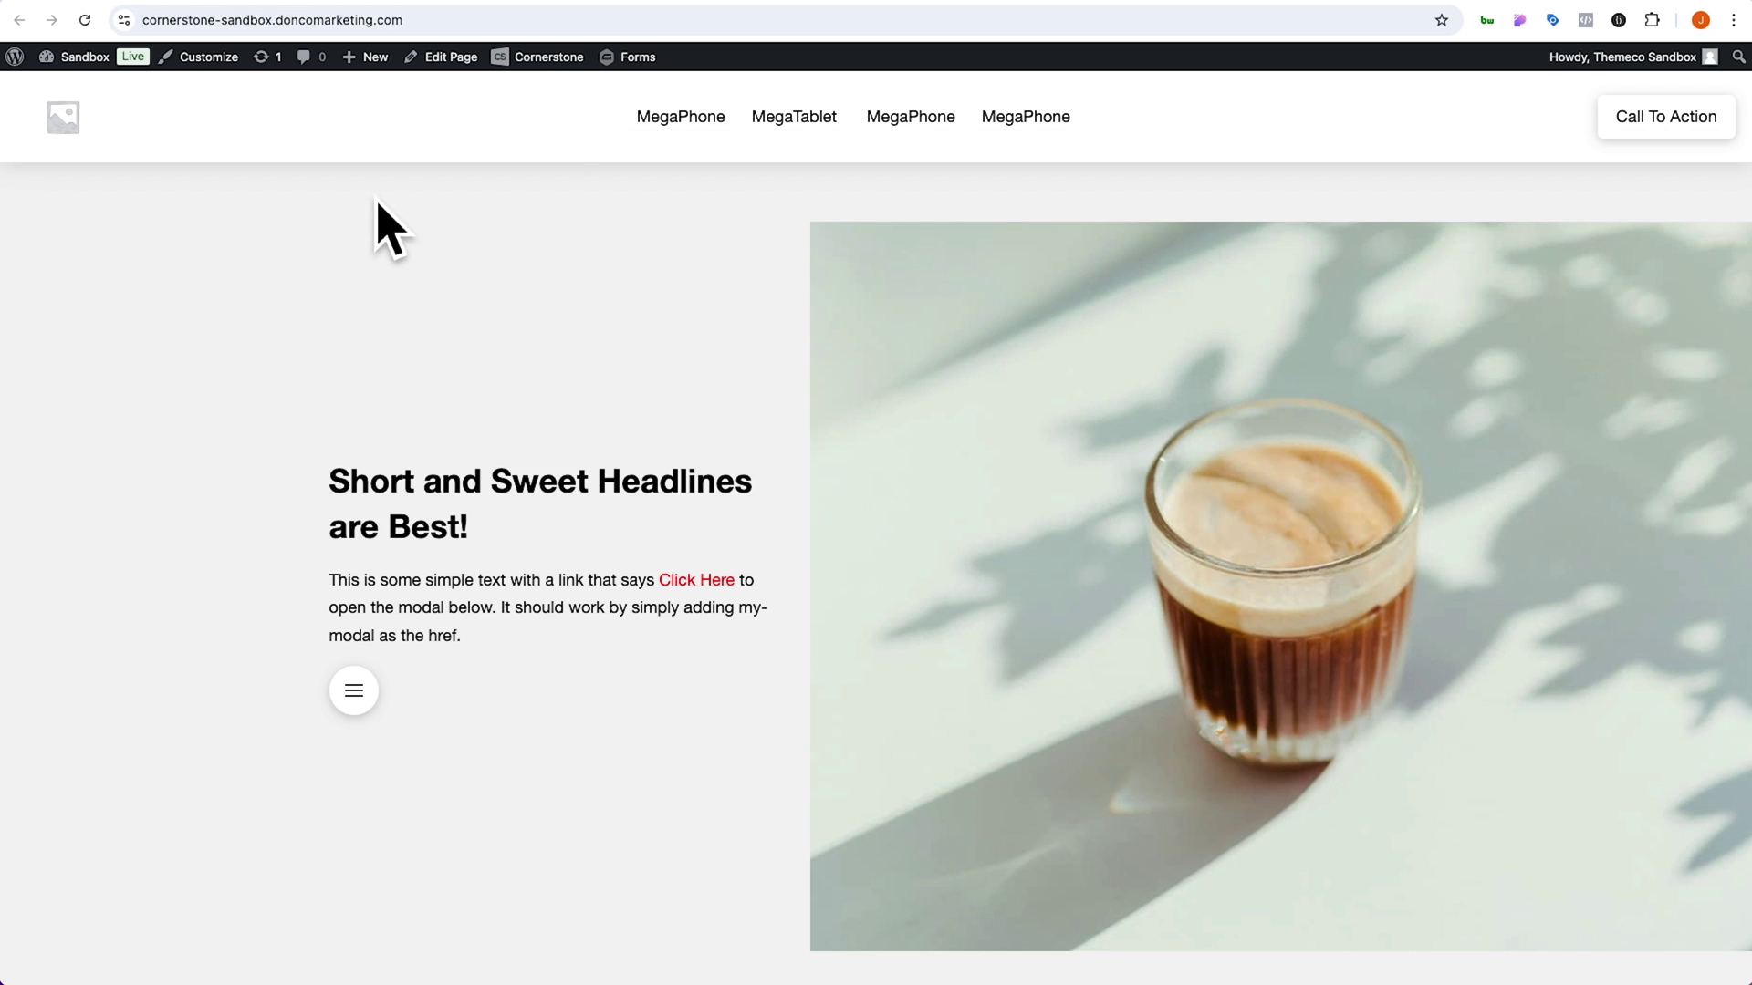
On the live page, move the keyboard focus to the first MegaPhone toggle and open its dropdown
mouse_move(664, 137)
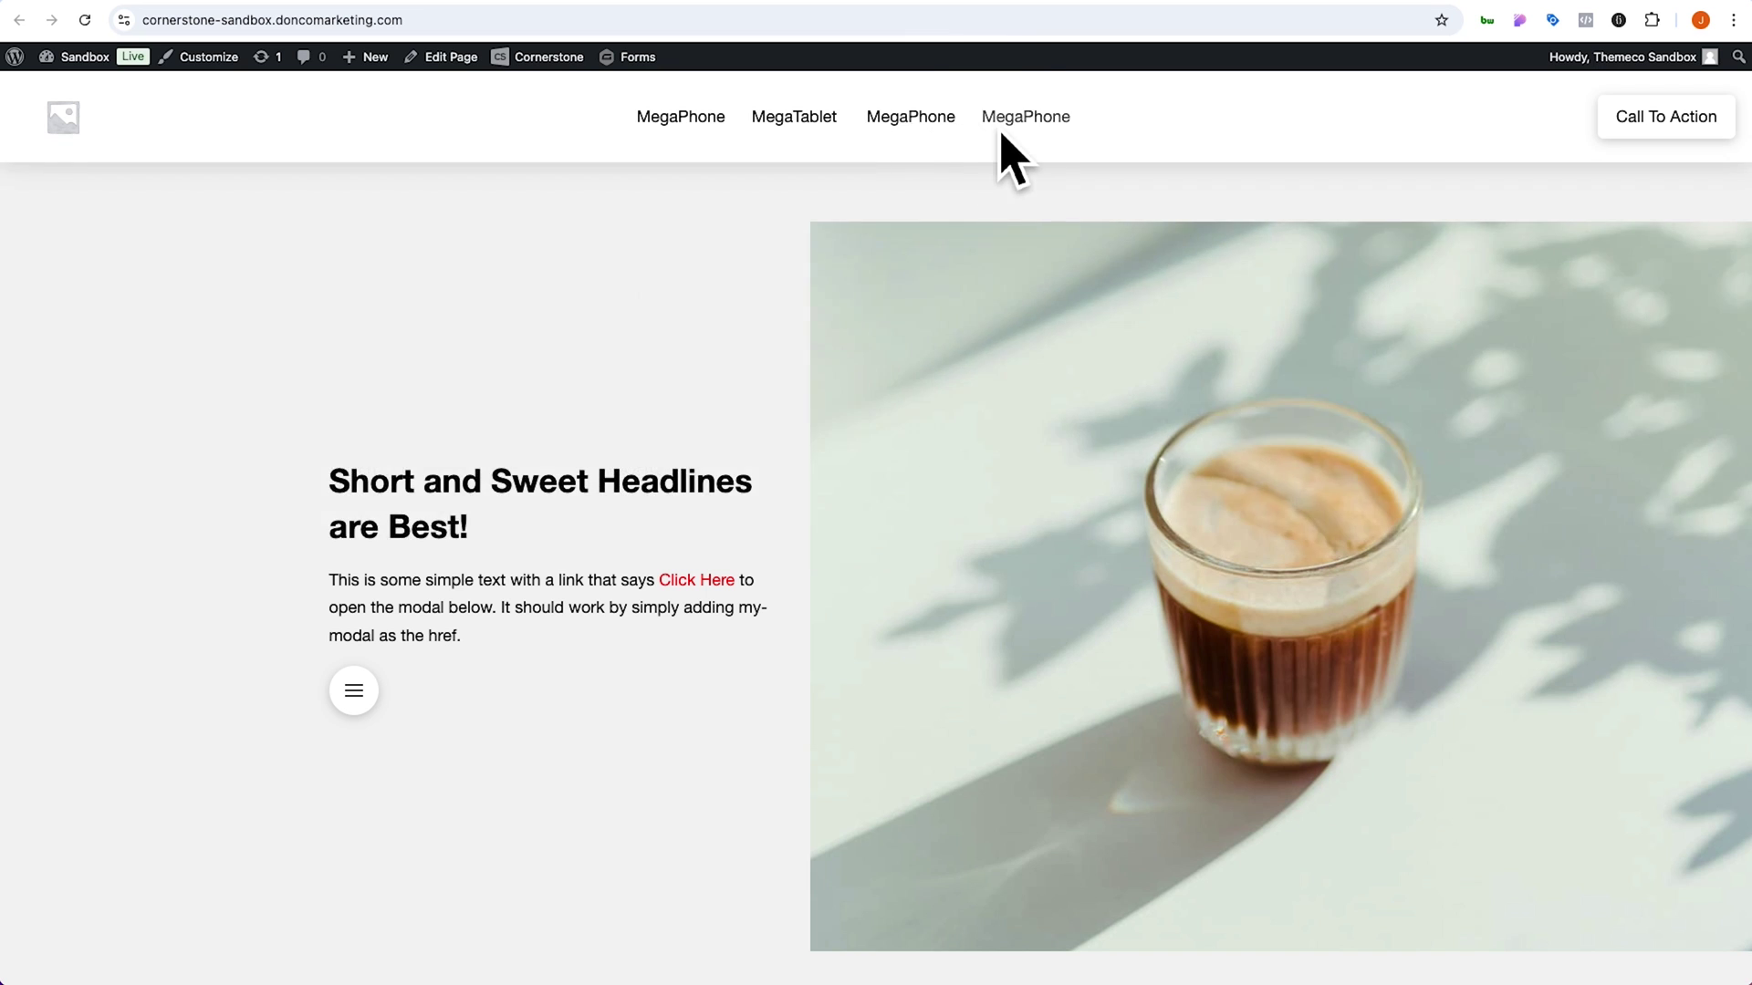
mouse_move(1001, 137)
key("Tab")
key("Tab")
key("Tab")
key("Tab")
key("Tab")
key("Tab")
key("Tab")
key("Tab")
key("Tab")
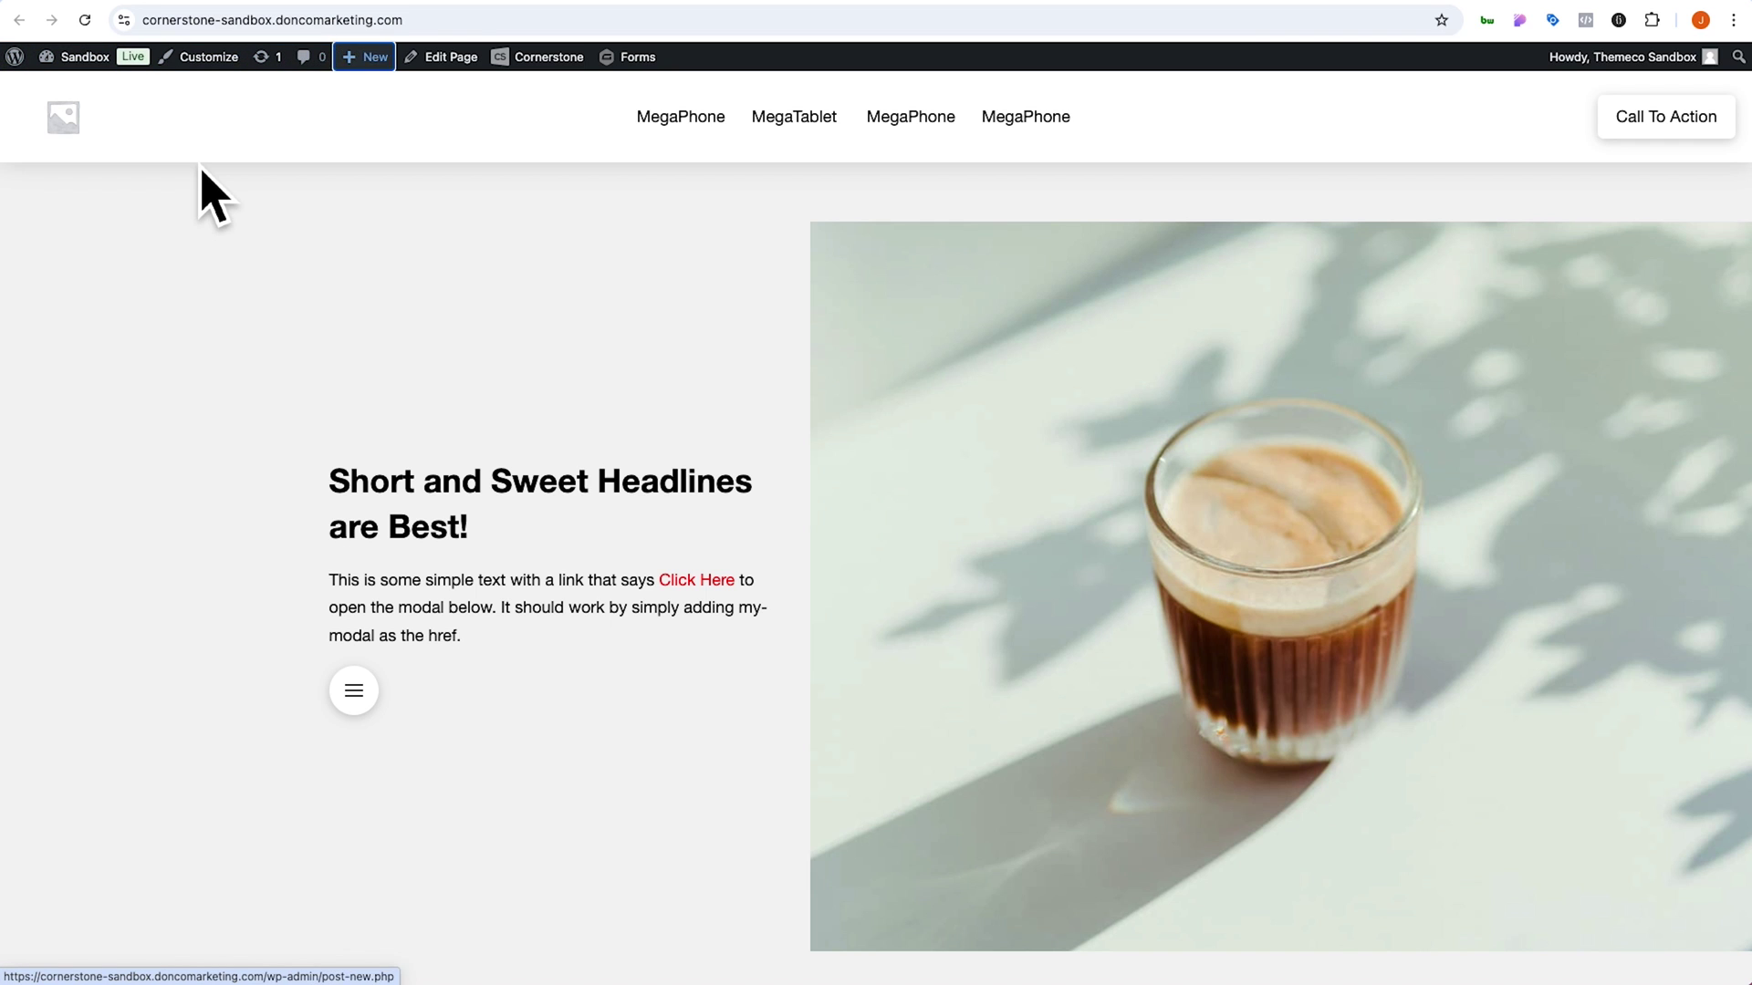
key("Tab")
key("Tab")
key("Tab")
key("Tab")
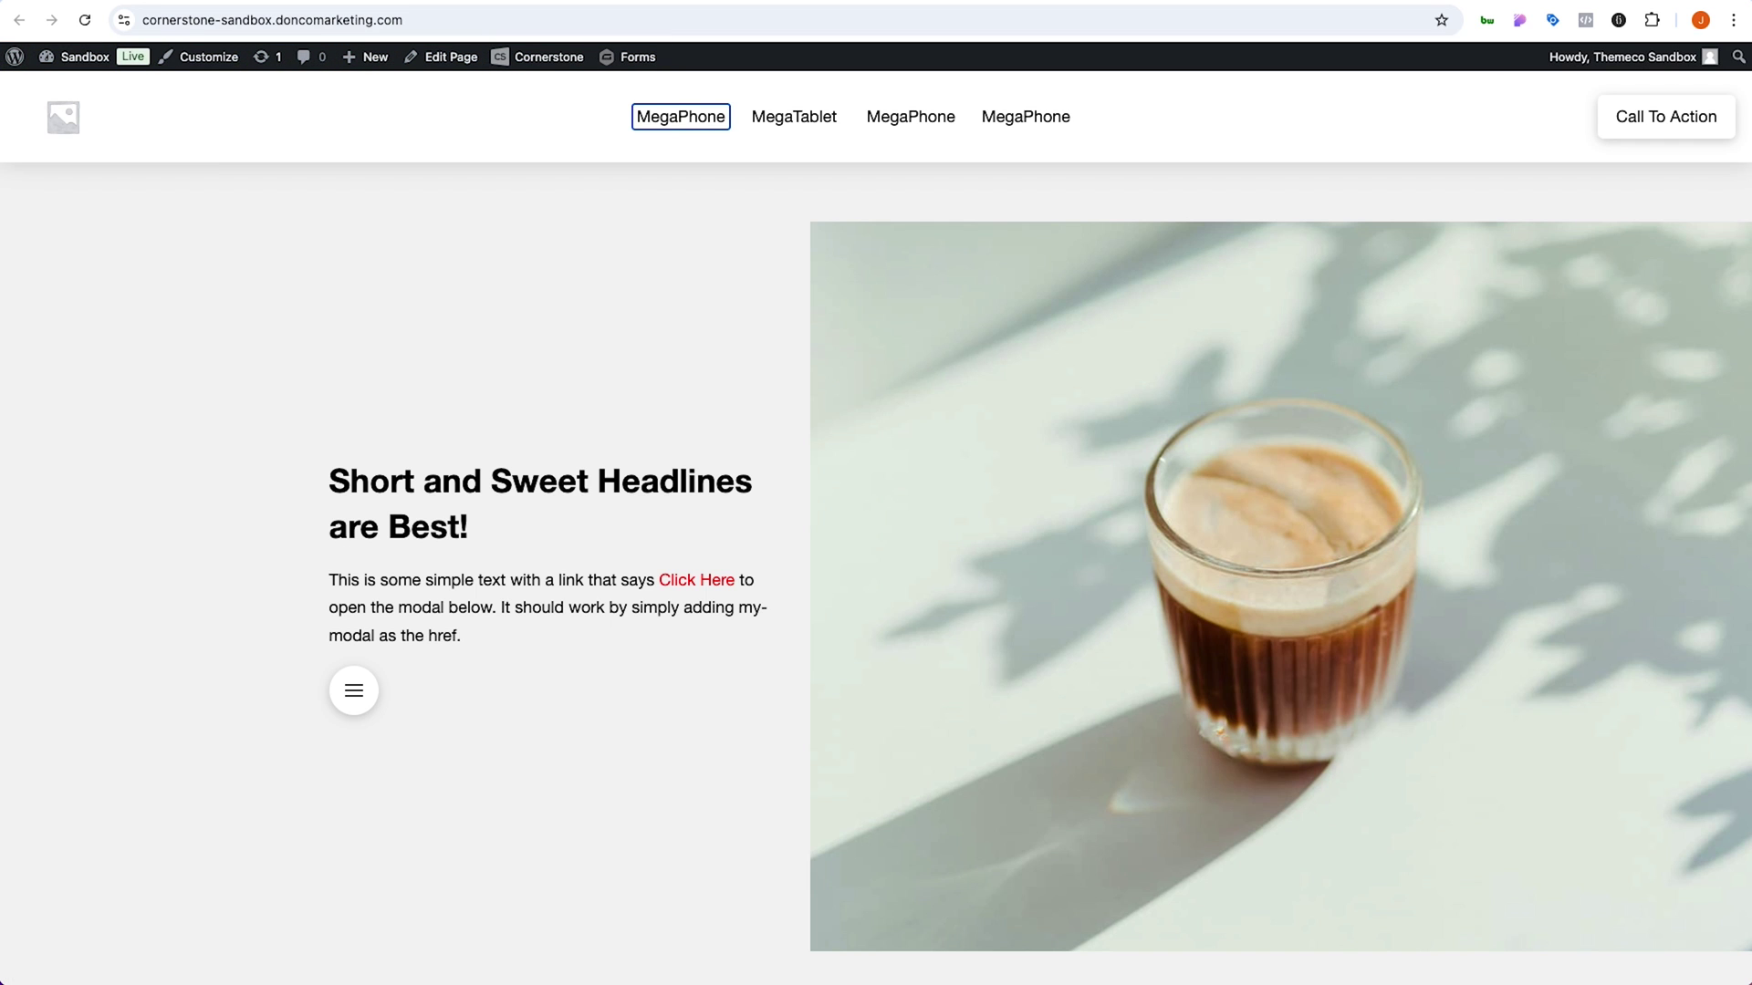
key("Return")
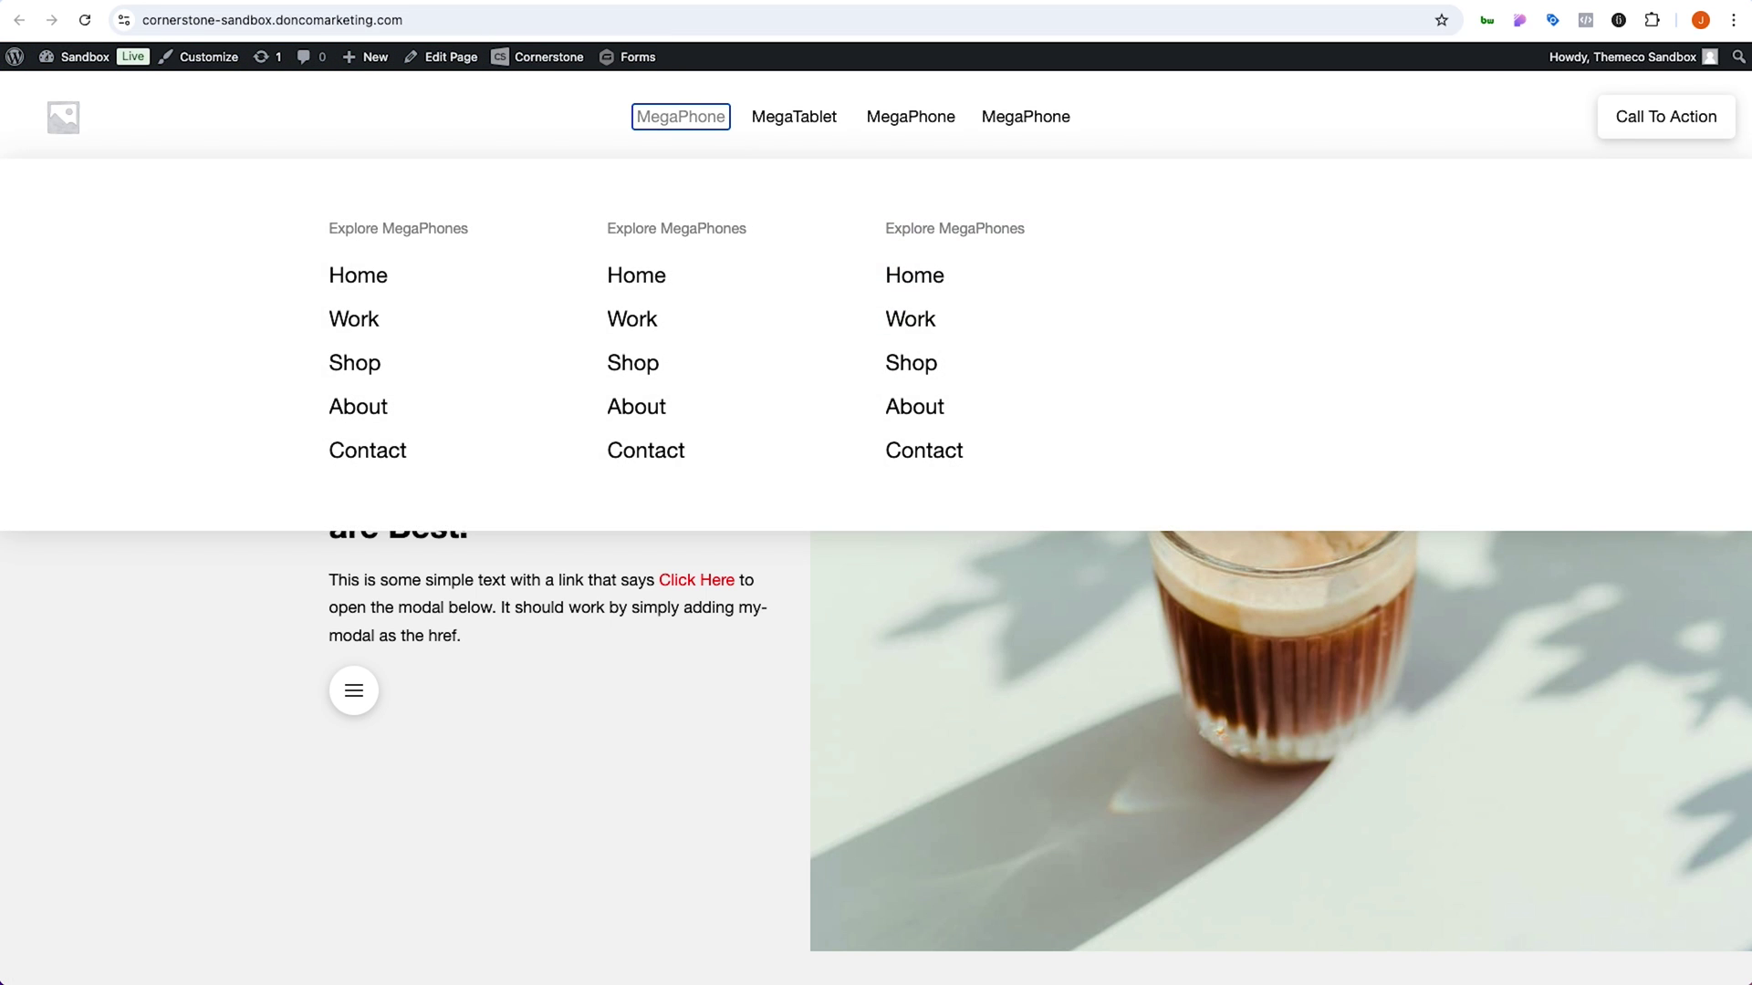
Move the keyboard focus through all links of the first MegaPhone dropdown, on to MegaTablet, and open that menu
key("Tab")
key("Tab")
key("Tab")
key("Tab")
key("Tab")
key("Tab")
key("Tab")
key("Tab")
key("Tab")
key("Tab")
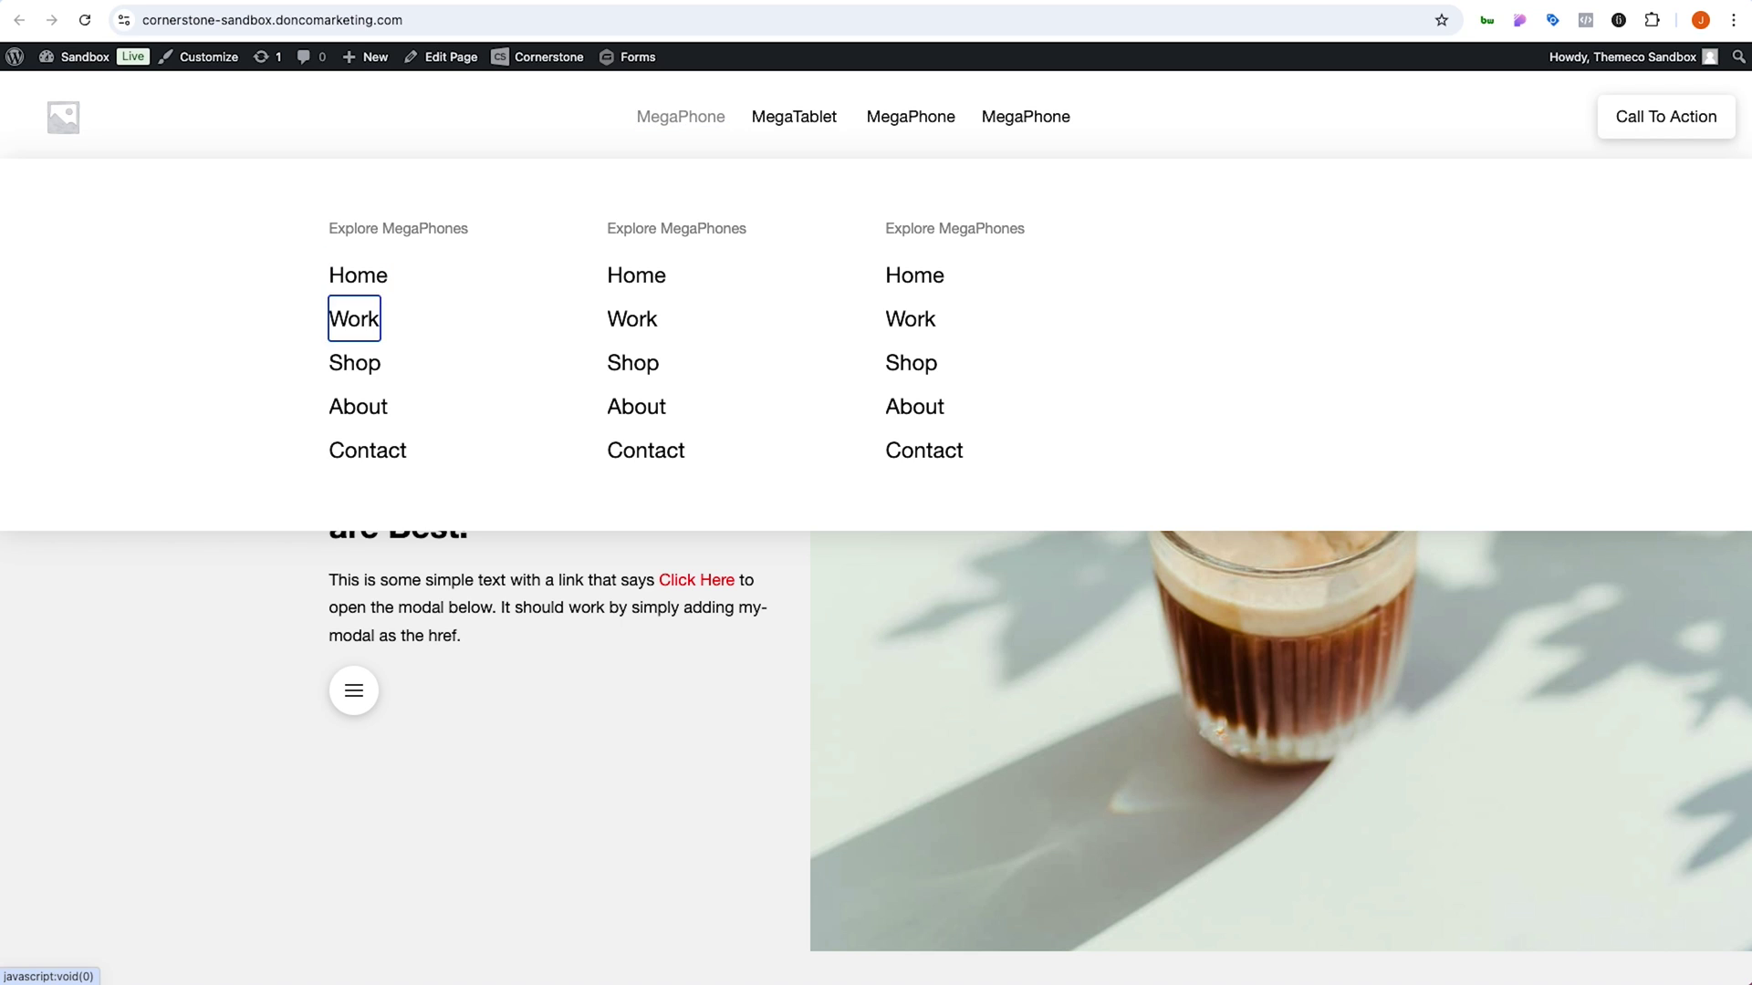
key("Tab")
key("Tab")
key("Tab")
key("Tab")
key("Tab")
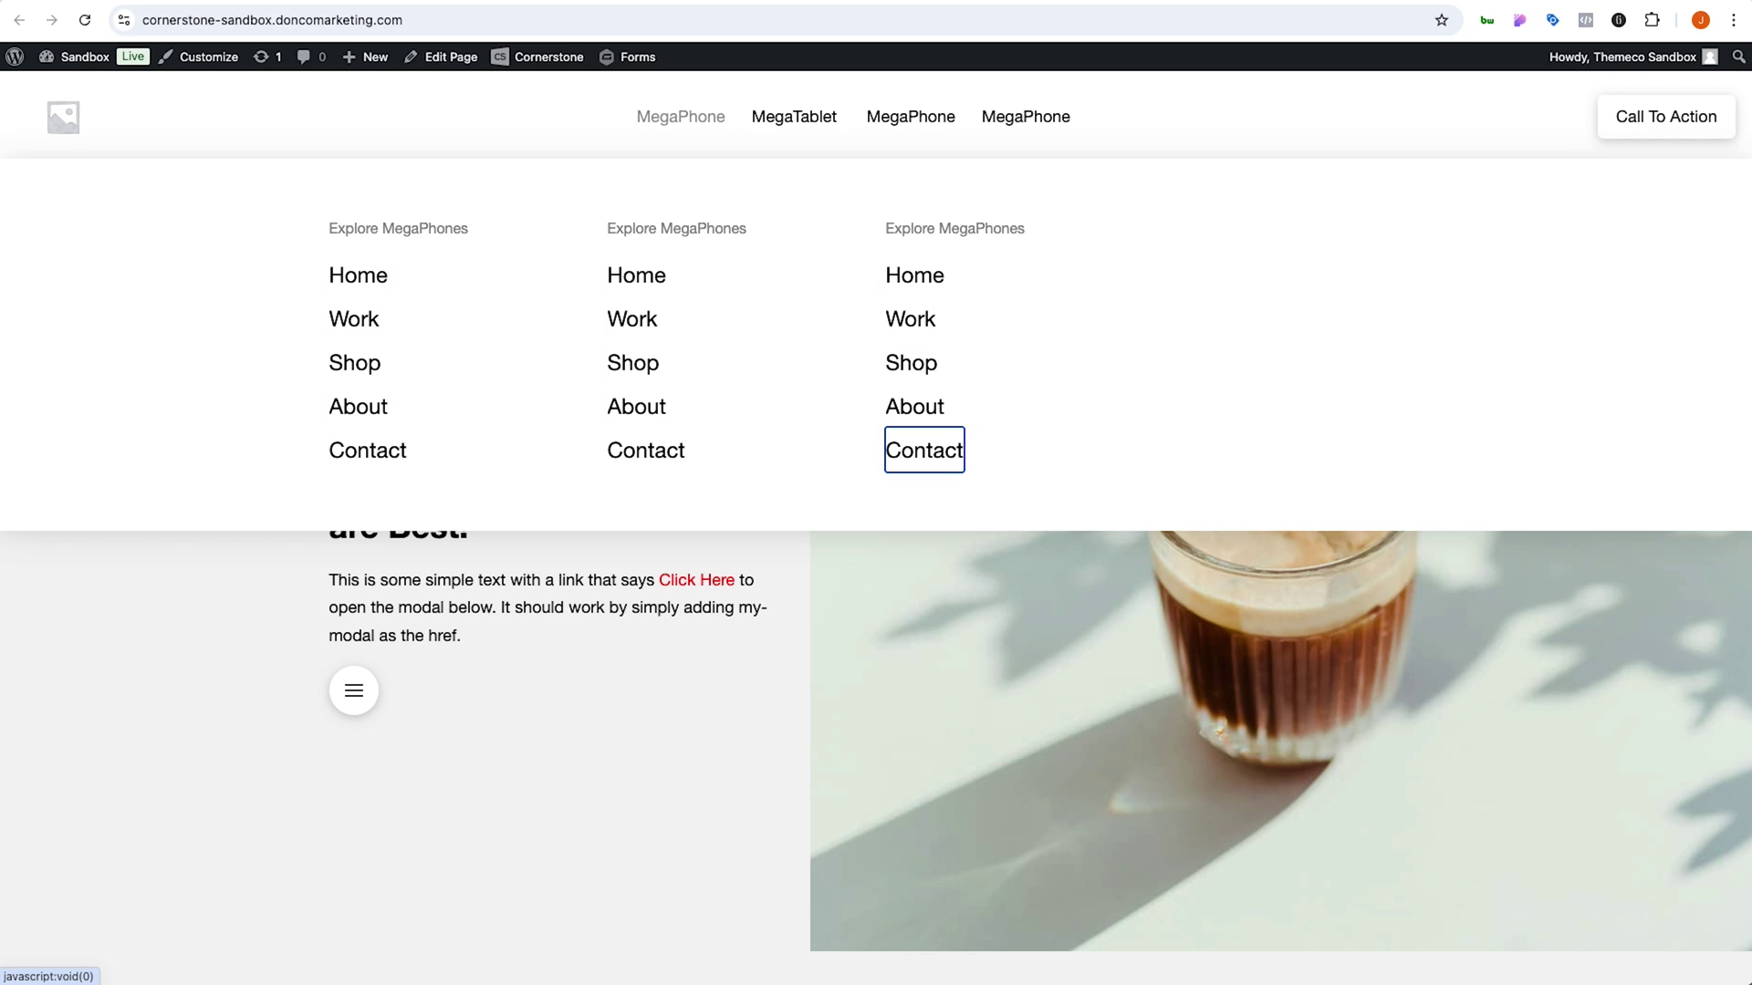
key("Tab")
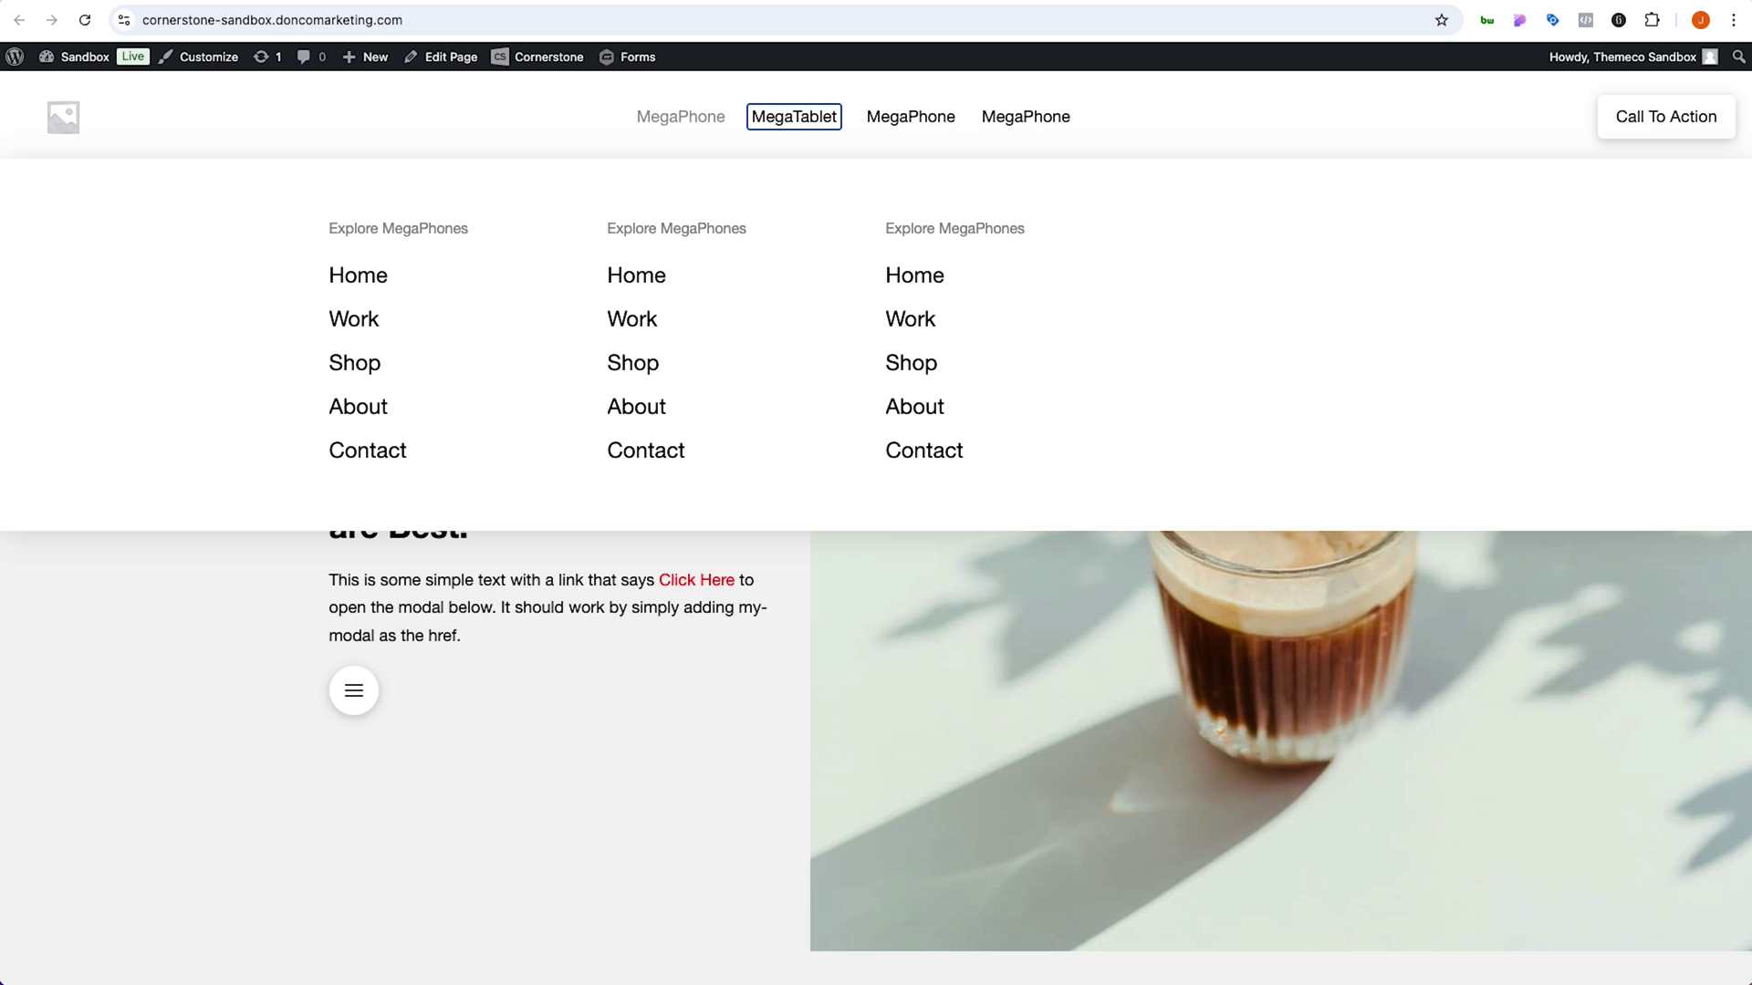
key("Return")
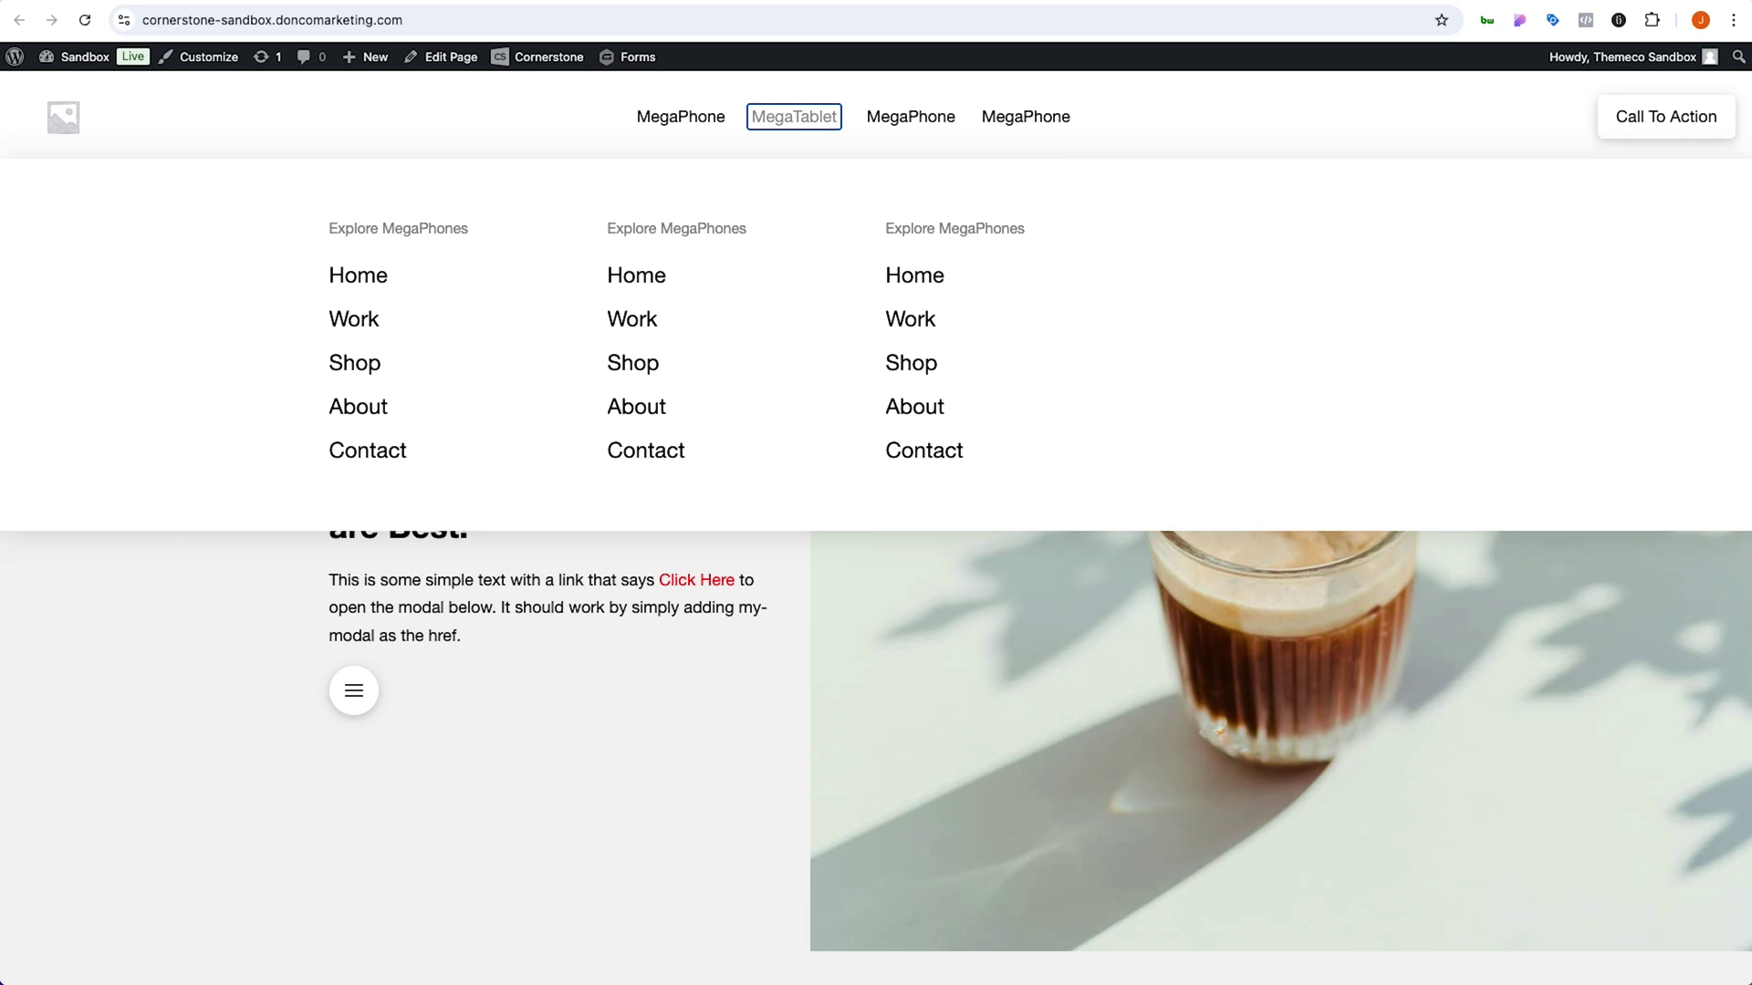
Move the keyboard focus through all MegaTablet dropdown links and open the third menu item's dropdown
key("Tab")
key("Tab")
key("Tab")
key("Tab")
key("Tab")
key("Tab")
key("Tab")
key("Tab")
key("Tab")
key("Tab")
key("Tab")
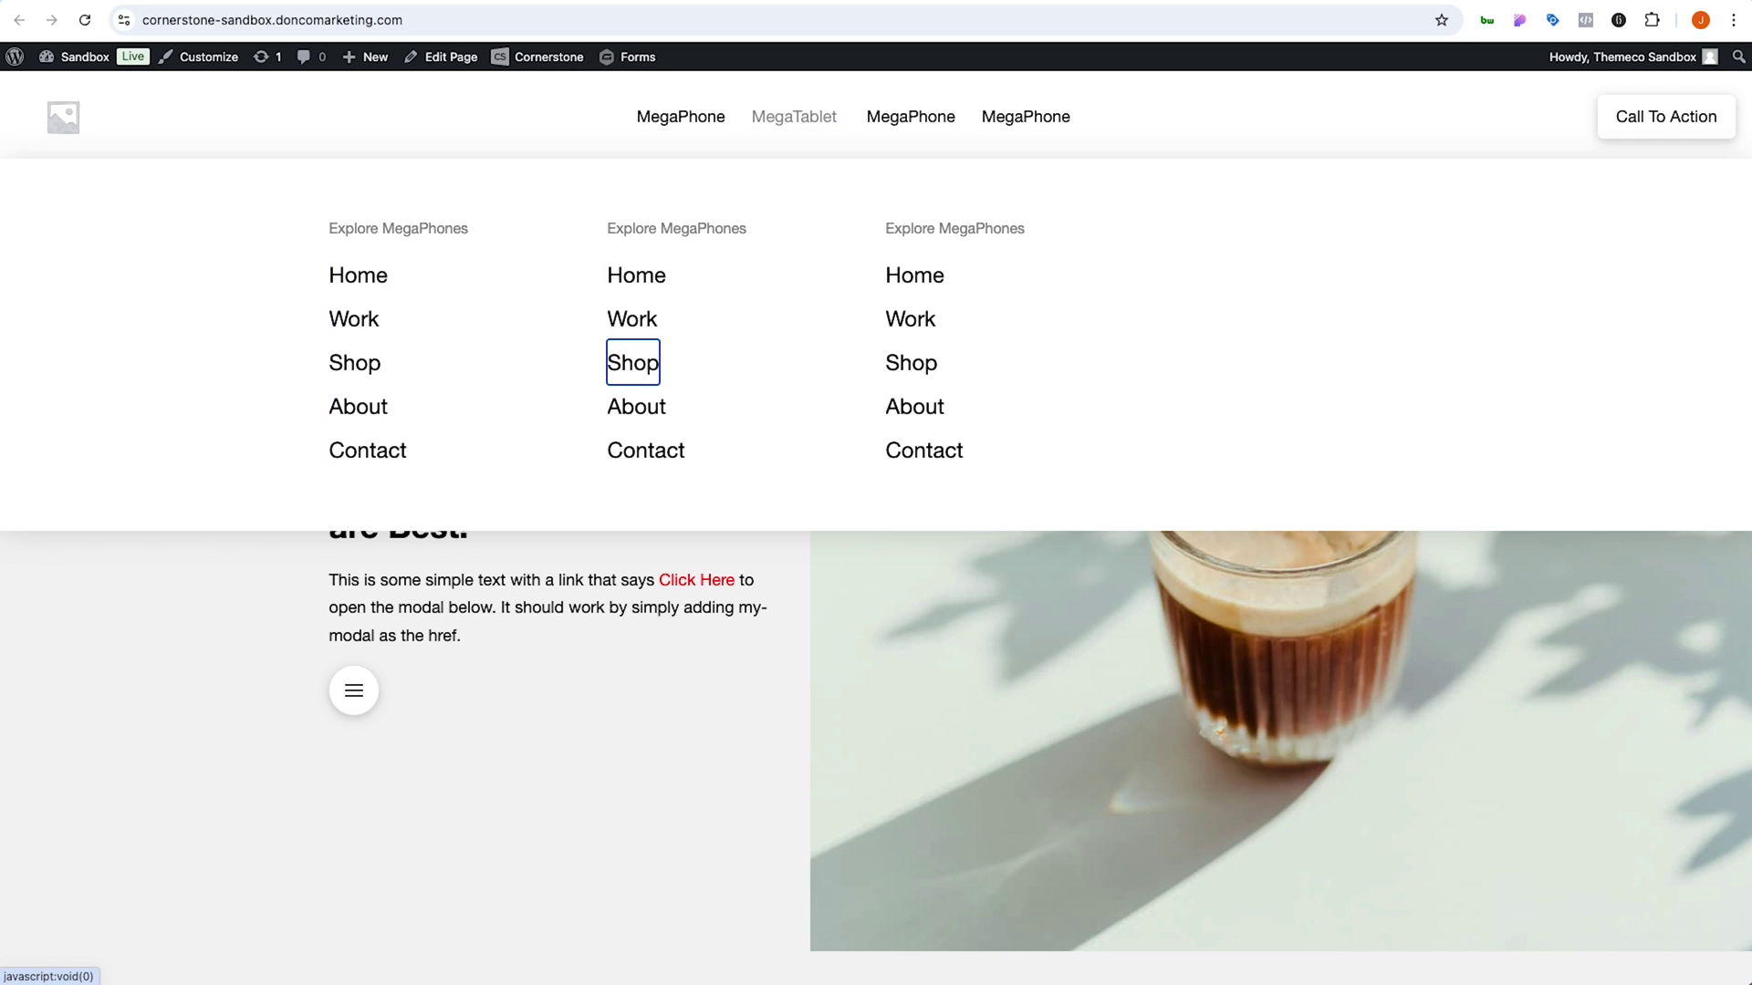
key("Tab")
key("Tab")
key("Tab")
key("Tab")
key("Tab")
key("Return")
Move the keyboard focus through the third dropdown's links and open the fourth menu item's dropdown
key("Tab")
key("Tab")
key("Tab")
key("Tab")
key("Tab")
key("Tab")
key("Tab")
key("Tab")
key("Tab")
key("Tab")
key("Tab")
key("Tab")
key("Tab")
key("Tab")
key("Tab")
key("Tab")
key("Return")
Move the keyboard focus through the fourth dropdown's links and on to the Call To Action button
key("Tab")
key("Tab")
key("Tab")
key("Tab")
key("Tab")
key("Tab")
key("Tab")
key("Tab")
key("Tab")
key("Tab")
key("Tab")
key("Tab")
key("Tab")
key("Tab")
key("Tab")
key("Tab")
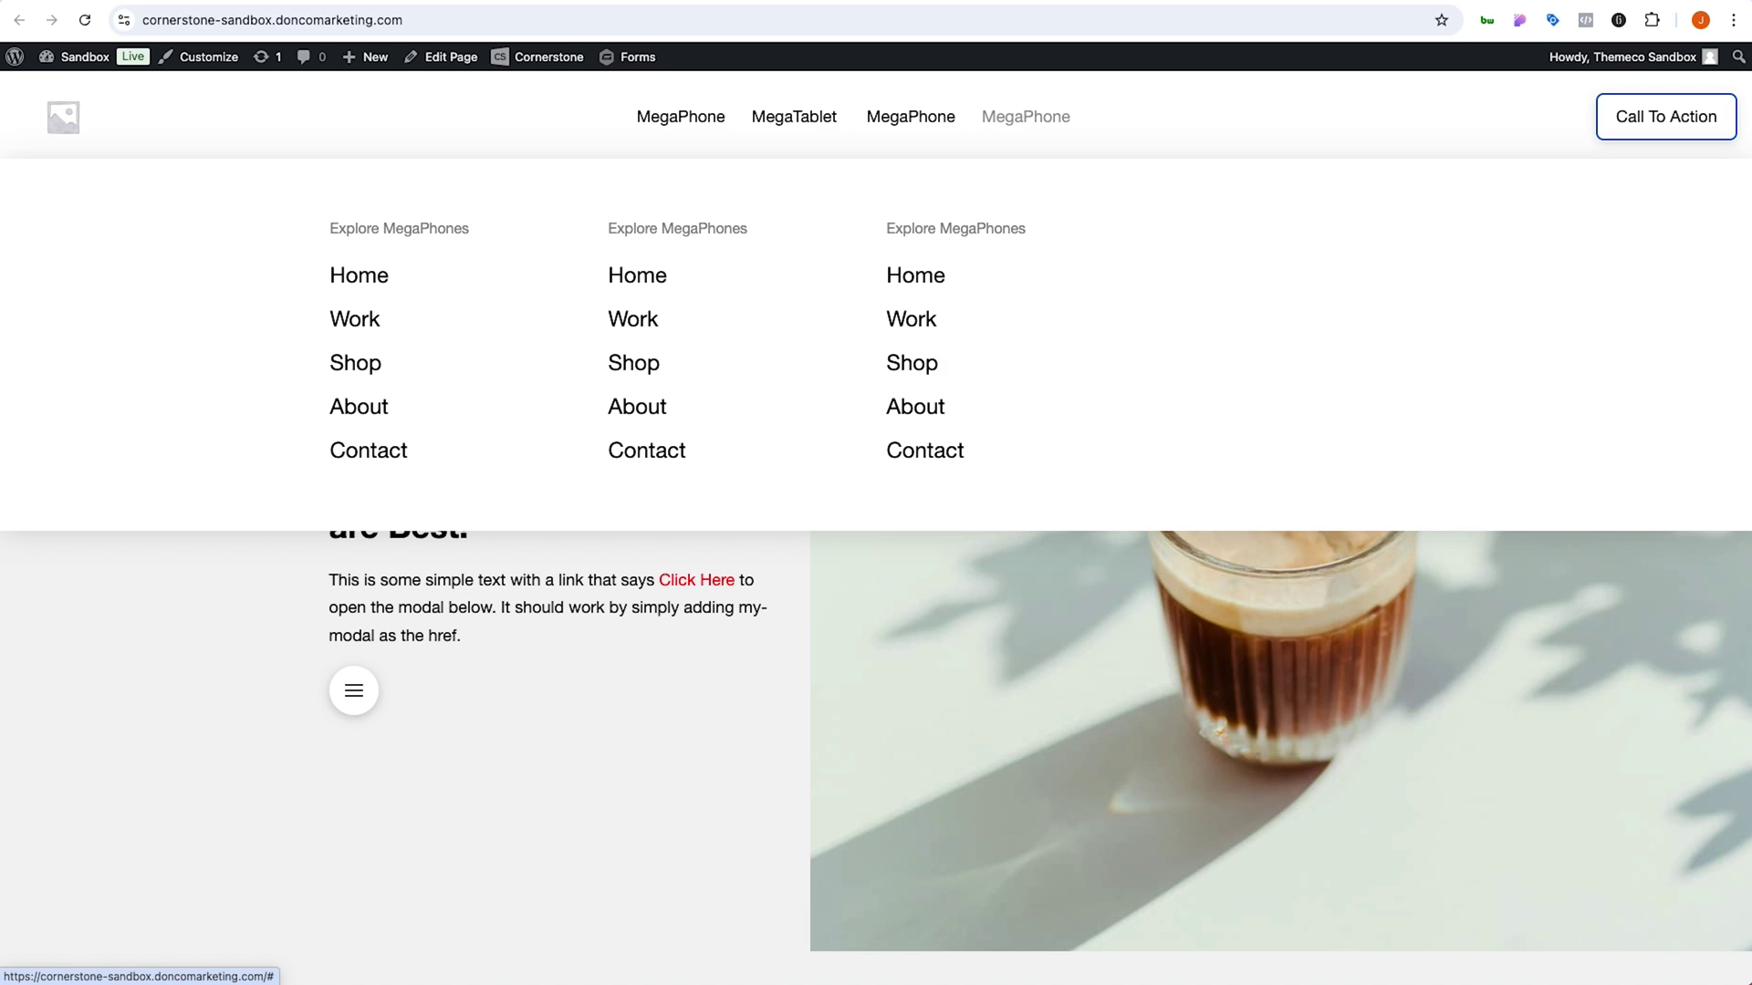